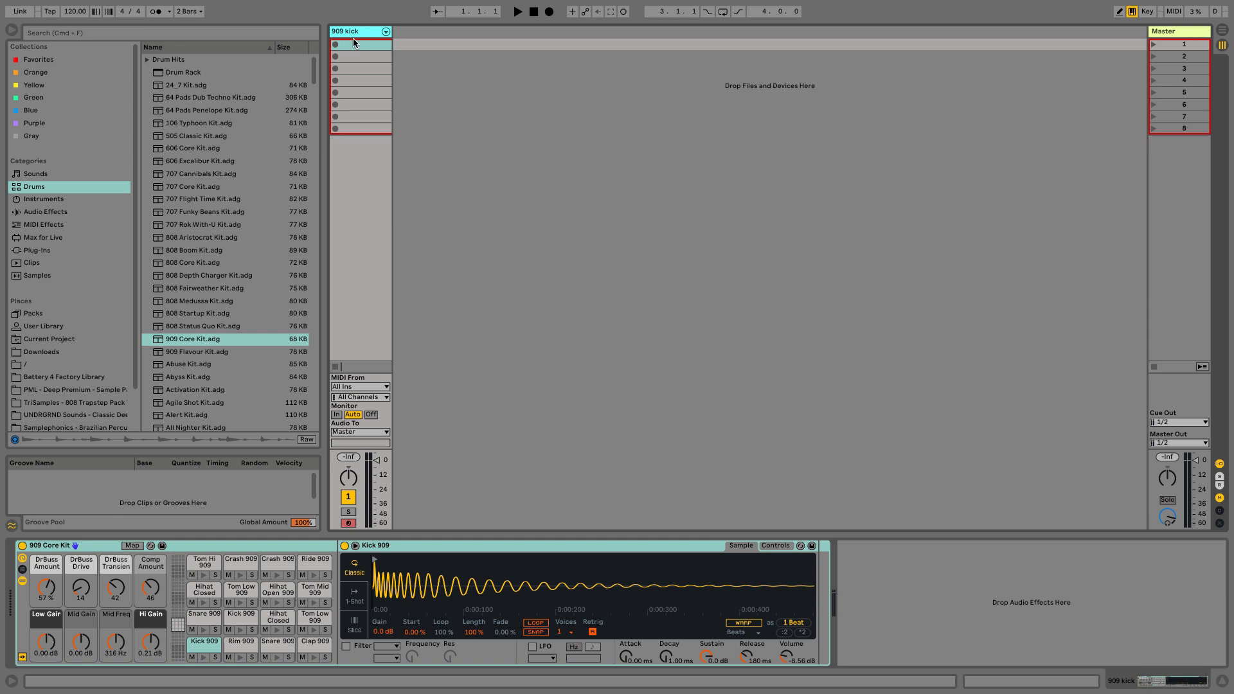
# Create a one-bar clip in the 909 kick track's first slot and place a Kick 909 quarter note on all four beats
pyautogui.doubleClick(356, 45)
pyautogui.press('super+2')
pyautogui.press('super+2')
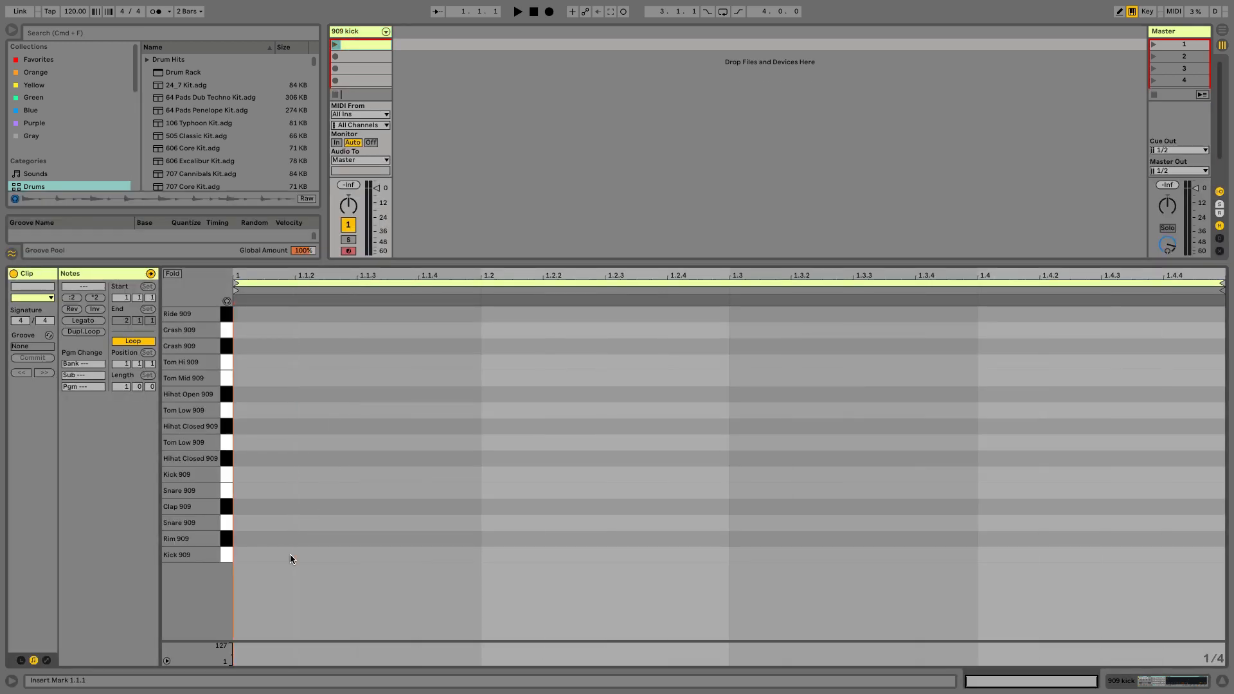
pyautogui.click(291, 554)
pyautogui.press('super+d')
pyautogui.press('super+d')
pyautogui.moveTo(370, 566); pyautogui.dragTo(398, 258)
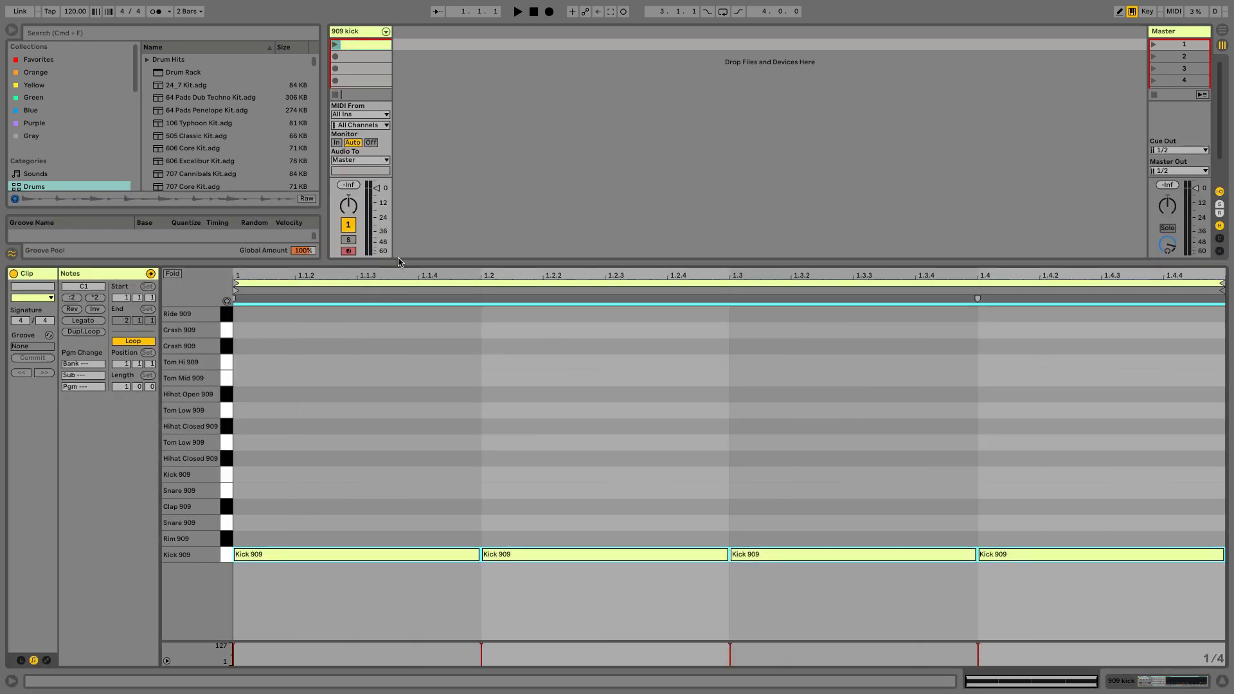
# Launch the kick clip and set the 909 kick track's volume to -8.5 dB
pyautogui.moveTo(390, 196); pyautogui.dragTo(390, 211)
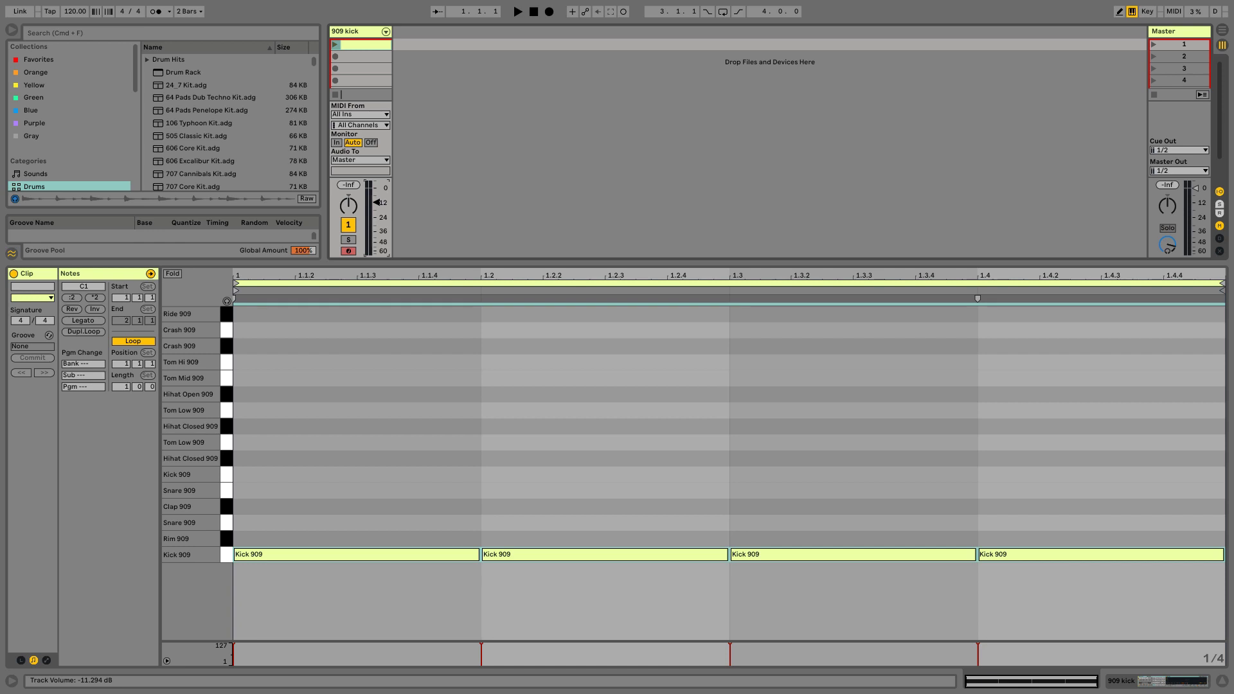
pyautogui.moveTo(368, 176); pyautogui.dragTo(364, 145)
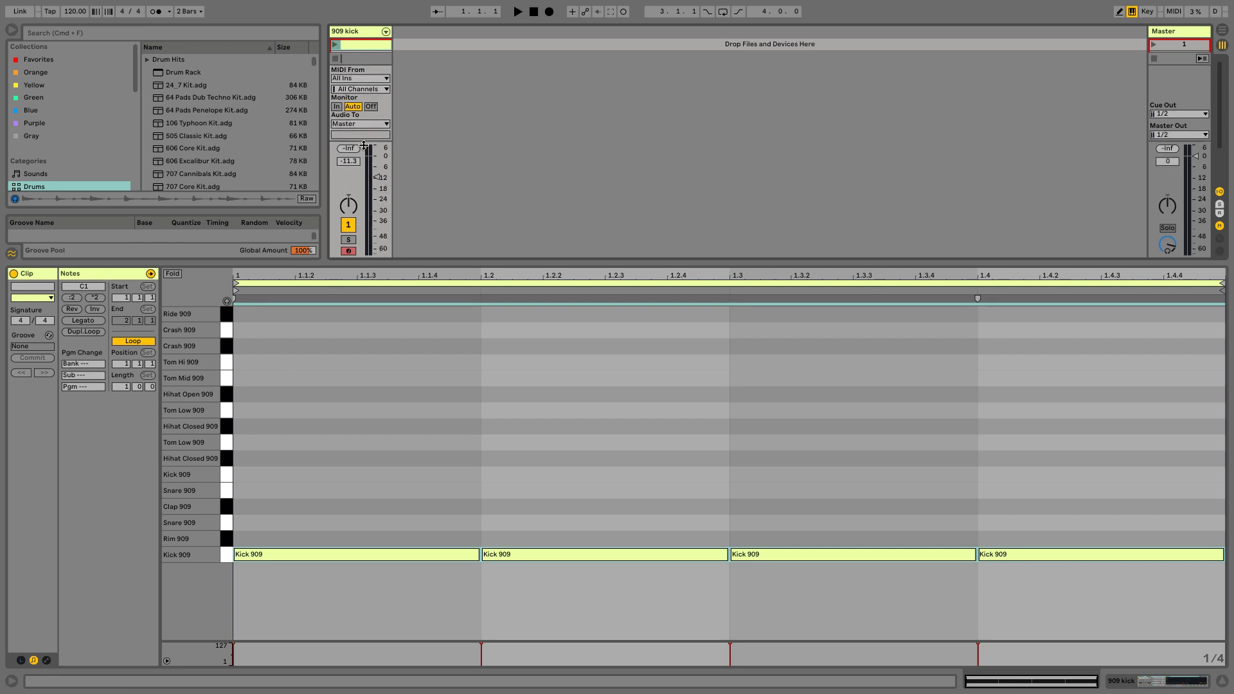
pyautogui.moveTo(404, 265); pyautogui.dragTo(403, 482)
pyautogui.click(335, 44)
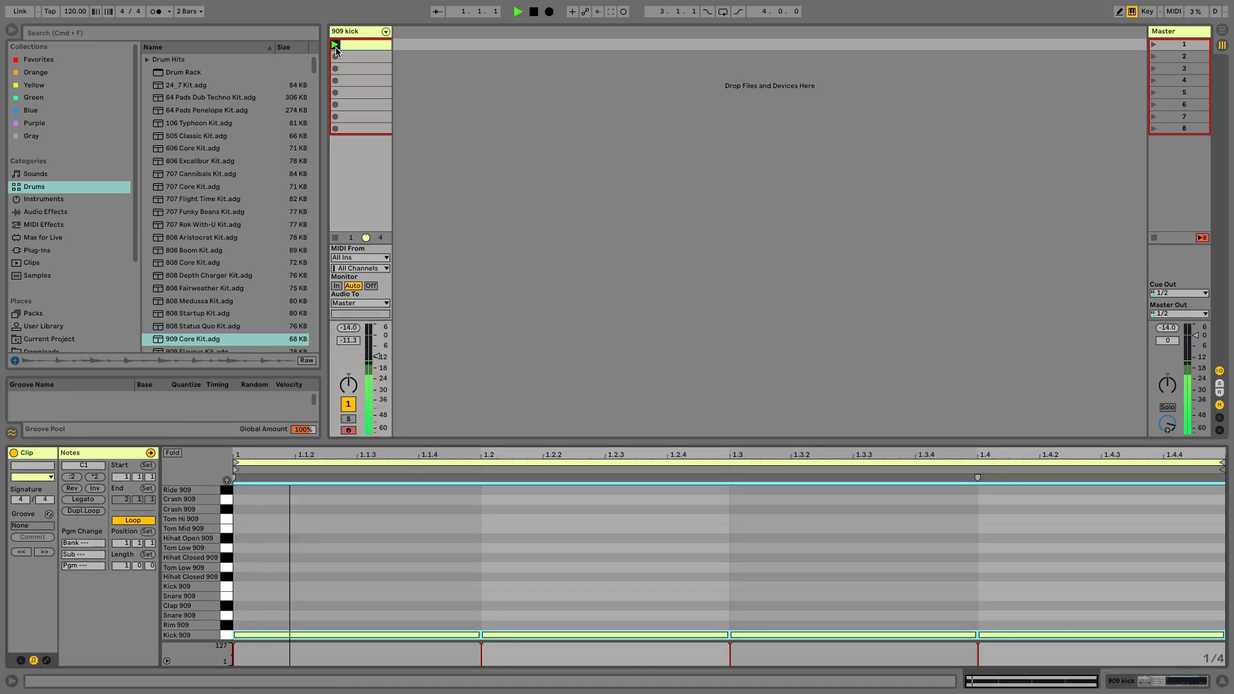
pyautogui.moveTo(375, 356); pyautogui.dragTo(371, 352)
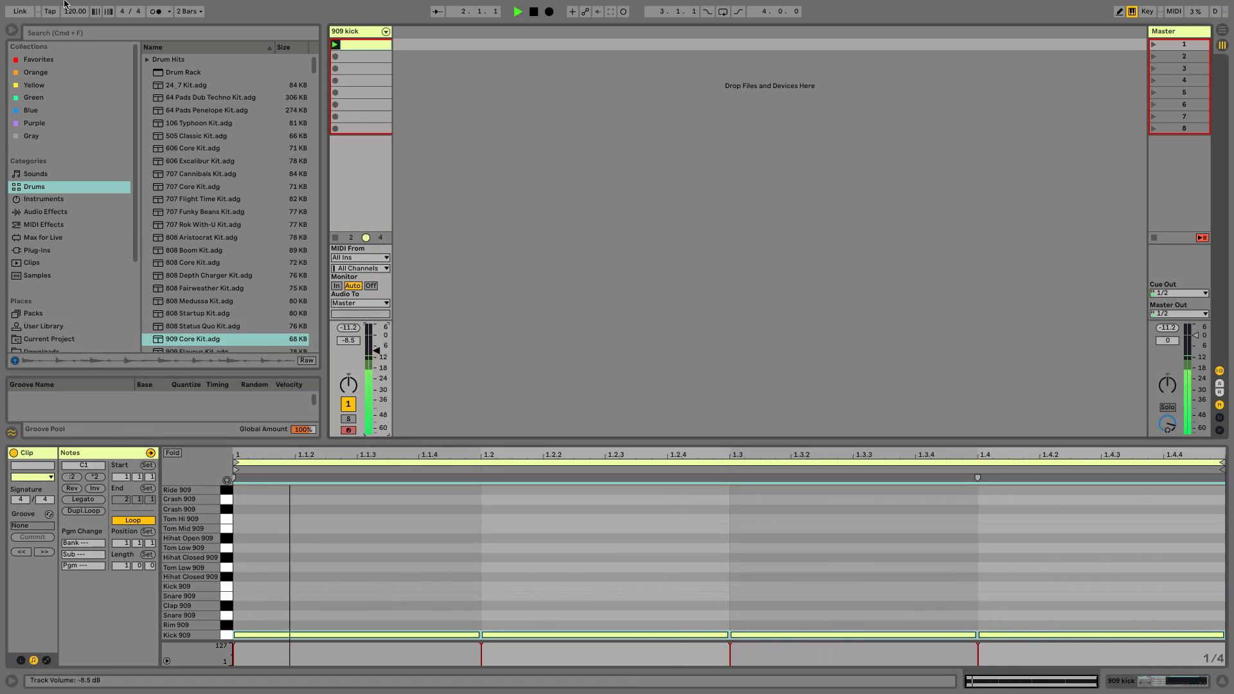
# Set the project tempo to 126 BPM and stop playback
pyautogui.click(72, 12)
pyautogui.write('12')
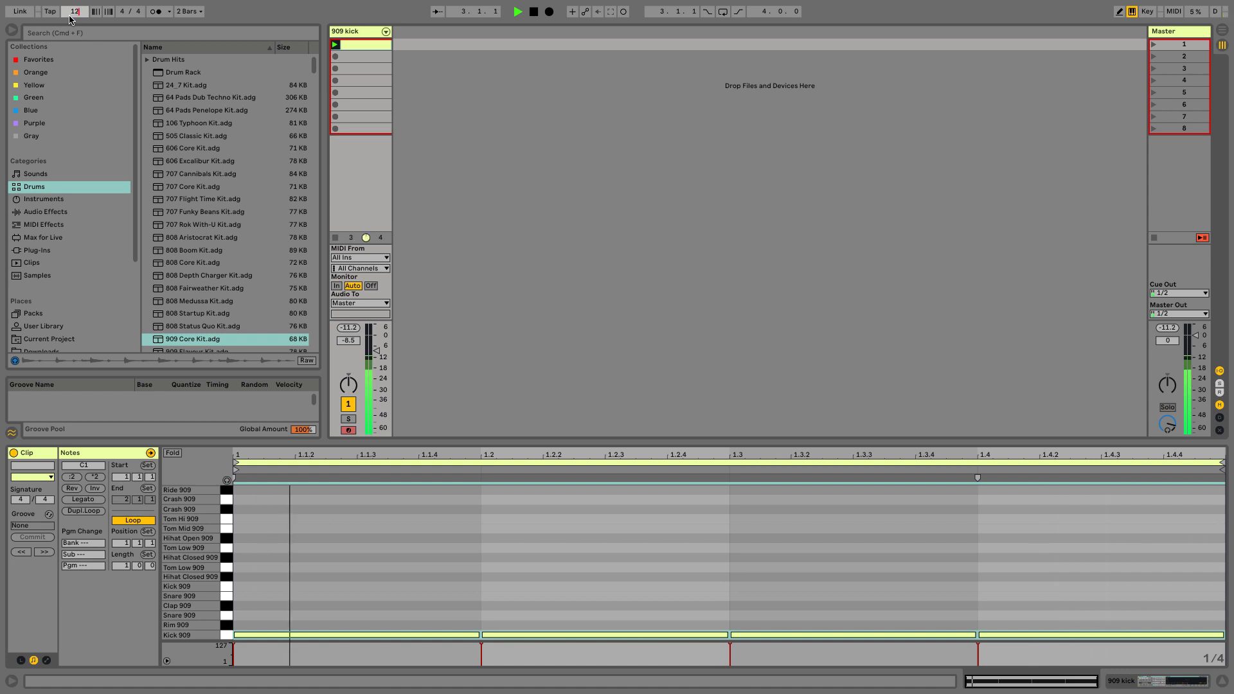
pyautogui.write('6')
pyautogui.press('Return')
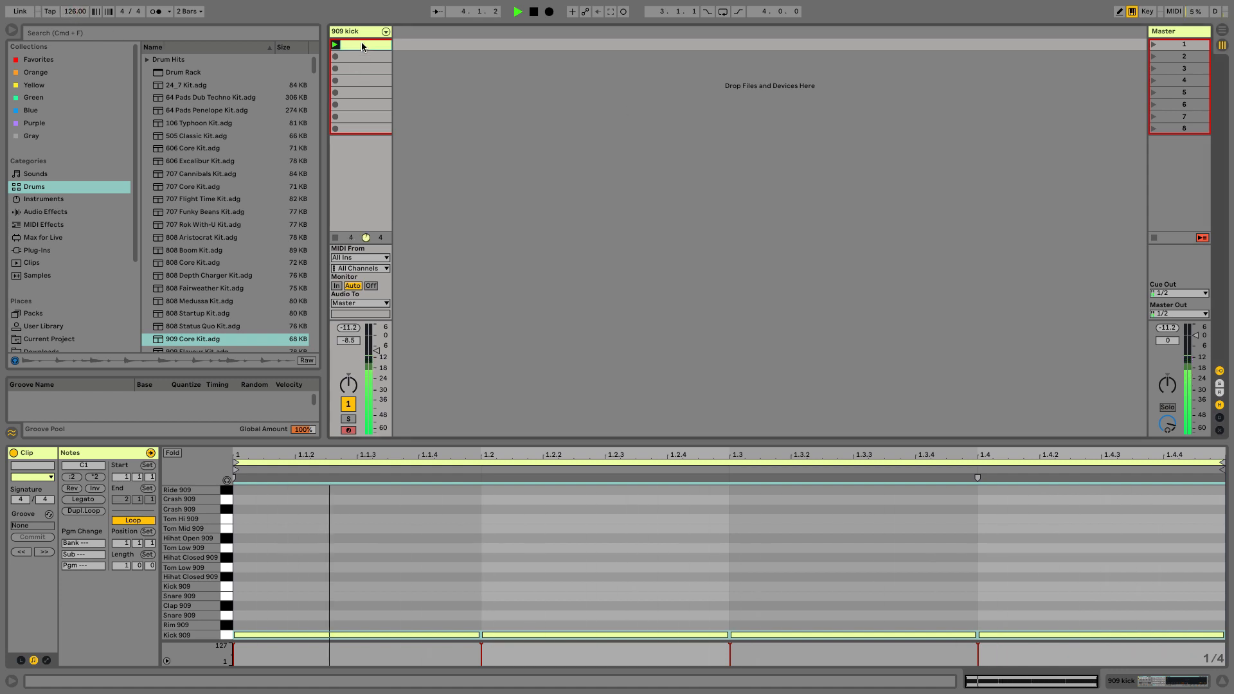
pyautogui.press('space')
# Search the browser for submarine and add the Submarine Stereo plug-in after the kit on the 909 kick track
pyautogui.hotkey('shift', 'Tab')
pyautogui.press('super+f')
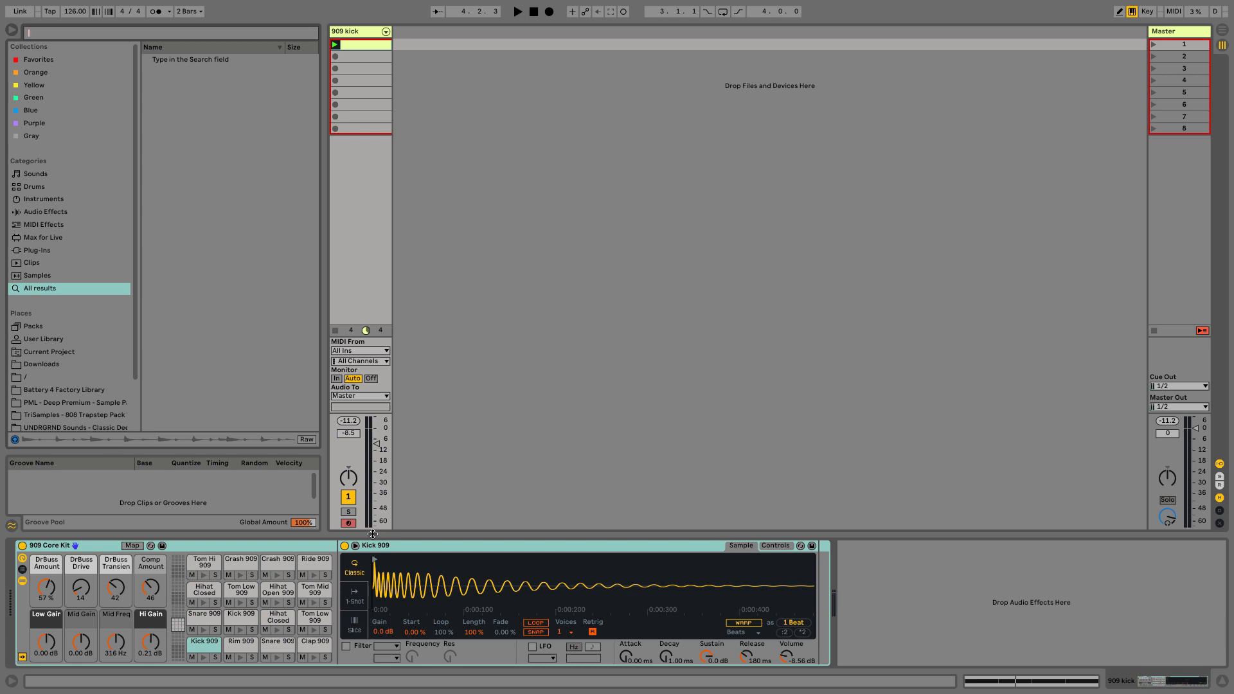
pyautogui.write('submarine')
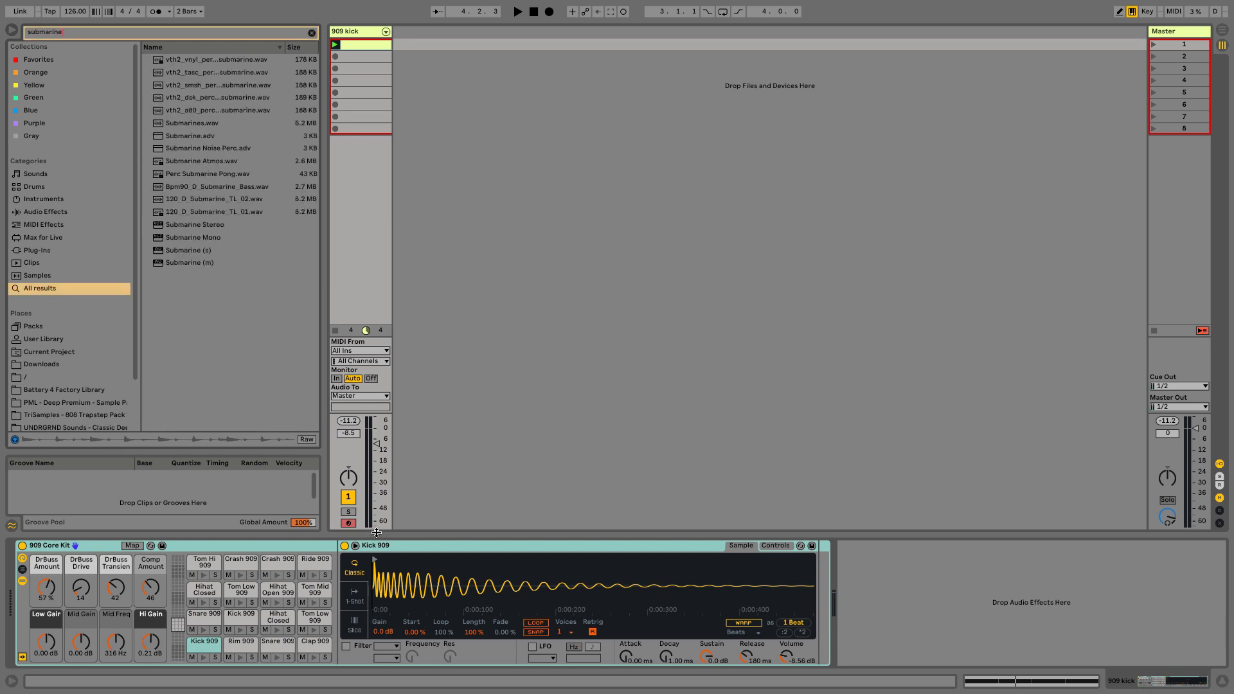
pyautogui.click(212, 264)
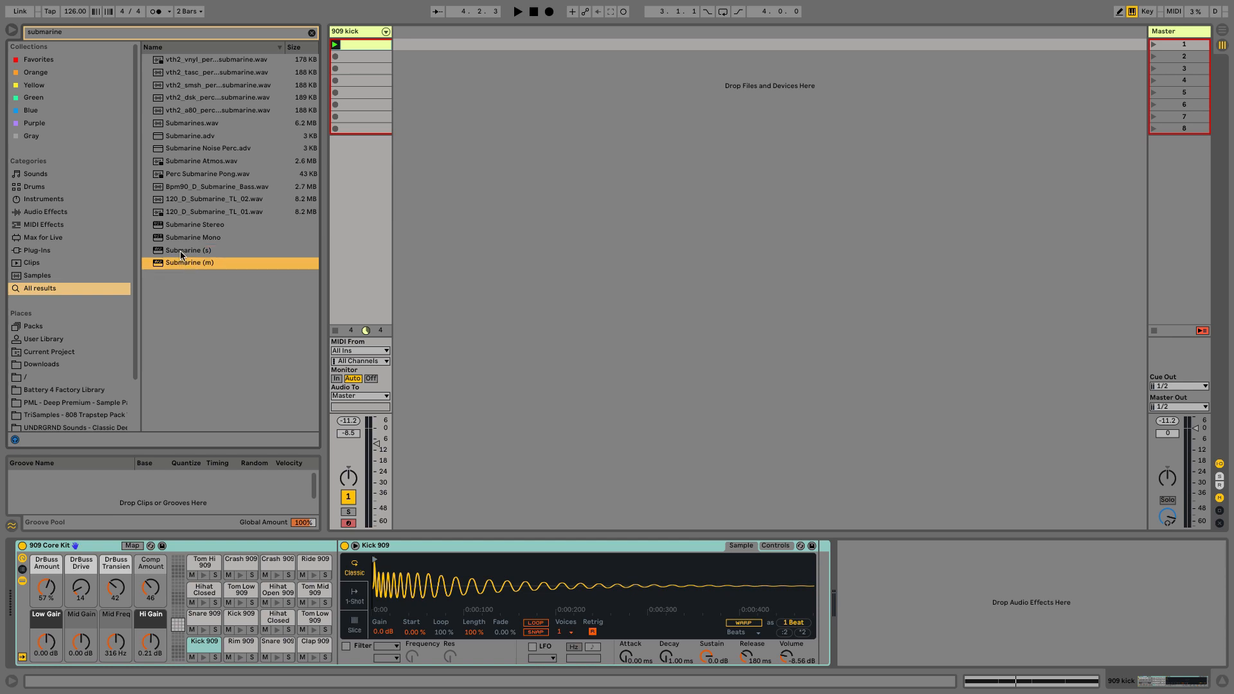
pyautogui.click(198, 252)
pyautogui.click(191, 239)
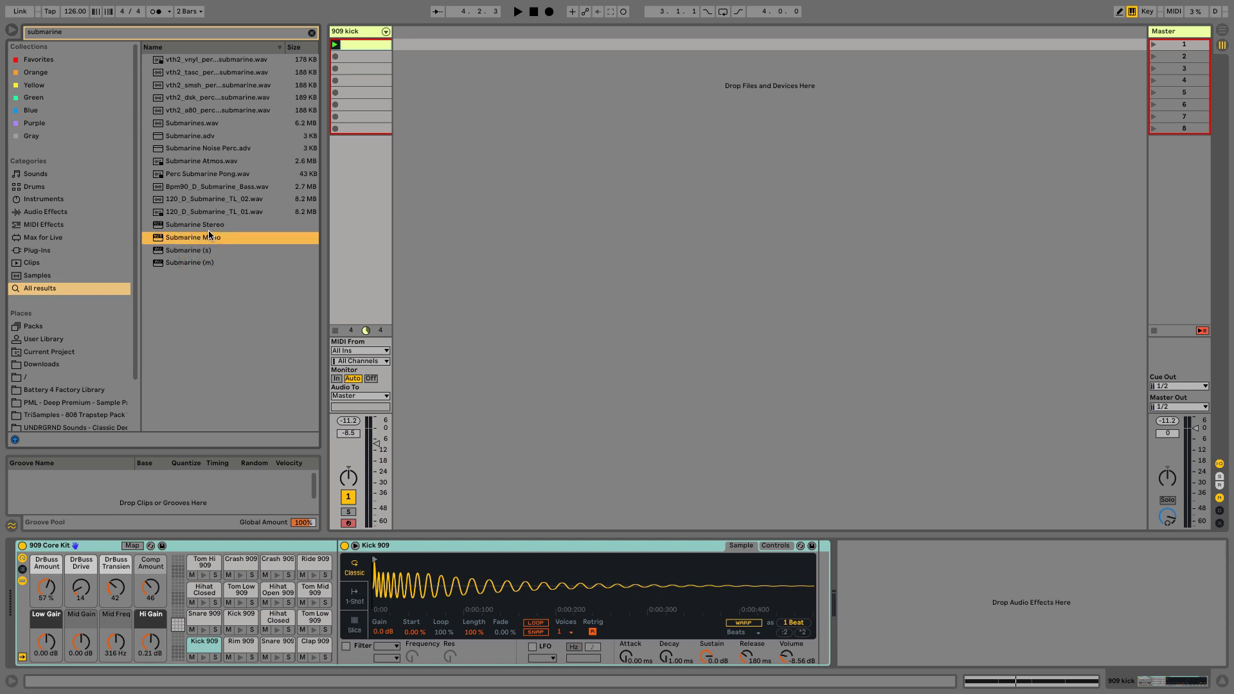
pyautogui.moveTo(195, 226); pyautogui.dragTo(214, 649)
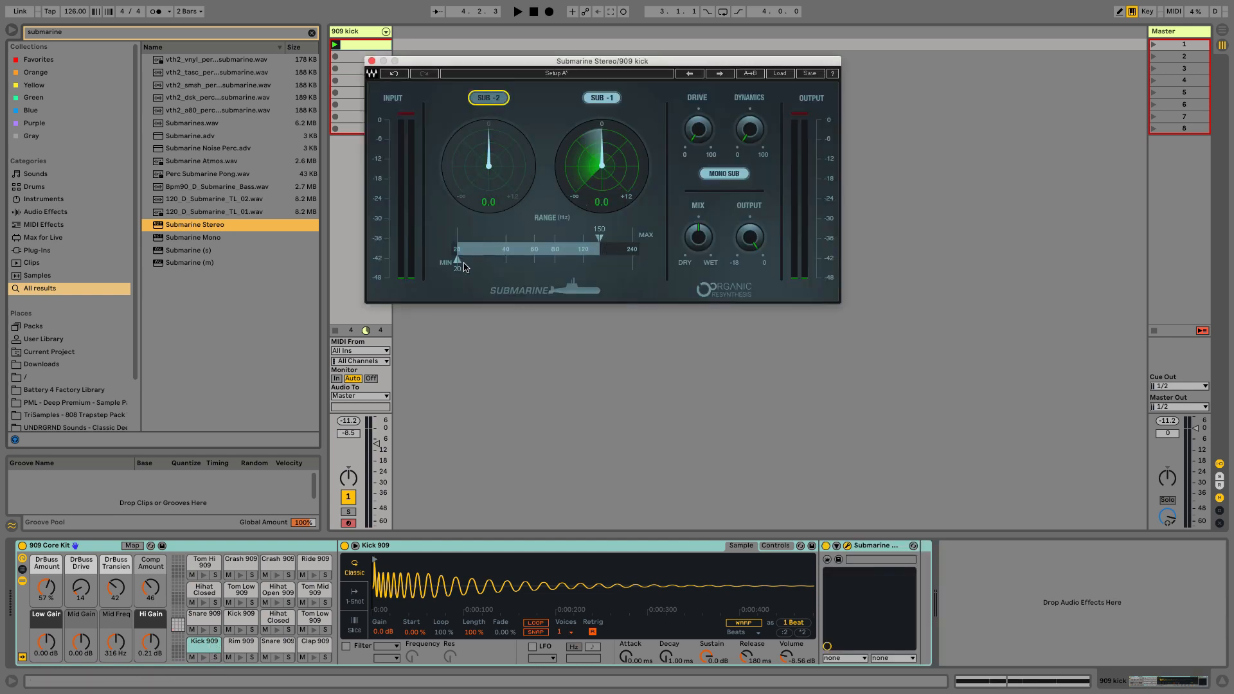
# Set Submarine's frequency range to 33–113 Hz, raise SUB -1 to 1.9, and lower the mix to about 31 while auditioning the kick
pyautogui.moveTo(457, 261); pyautogui.dragTo(493, 261)
pyautogui.press('space')
pyautogui.moveTo(600, 237); pyautogui.dragTo(580, 238)
pyautogui.moveTo(605, 162); pyautogui.dragTo(604, 154)
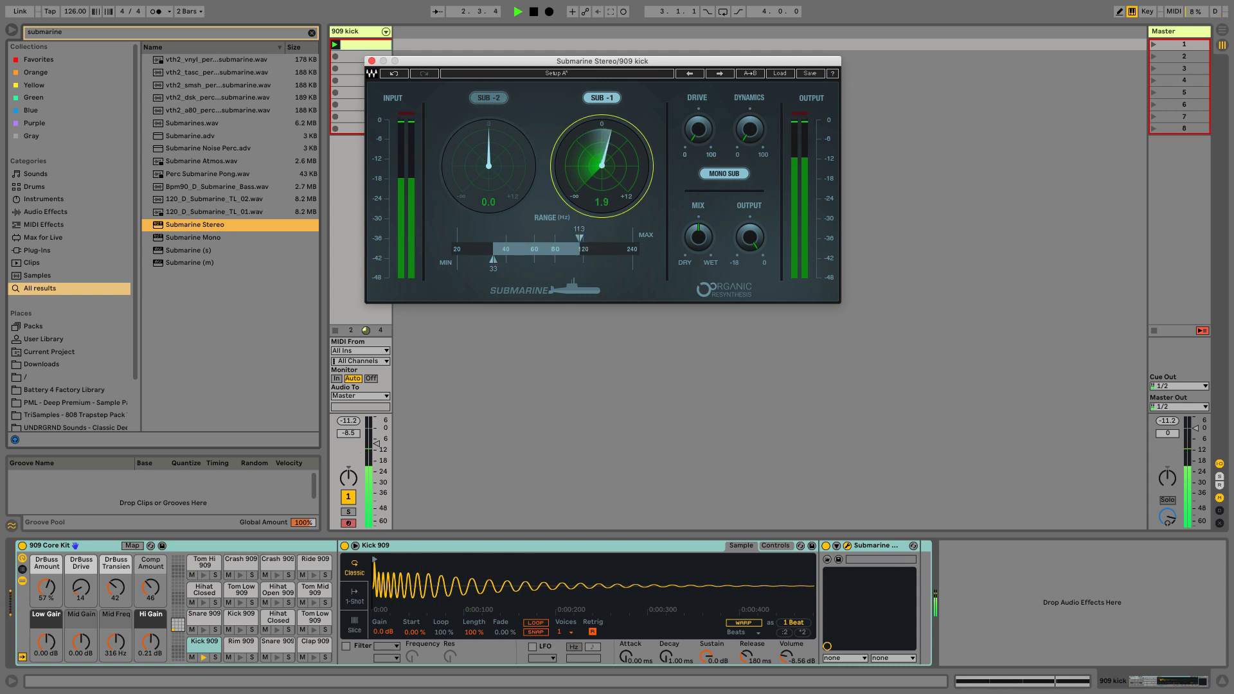
pyautogui.press('space')
pyautogui.moveTo(700, 238); pyautogui.dragTo(700, 245)
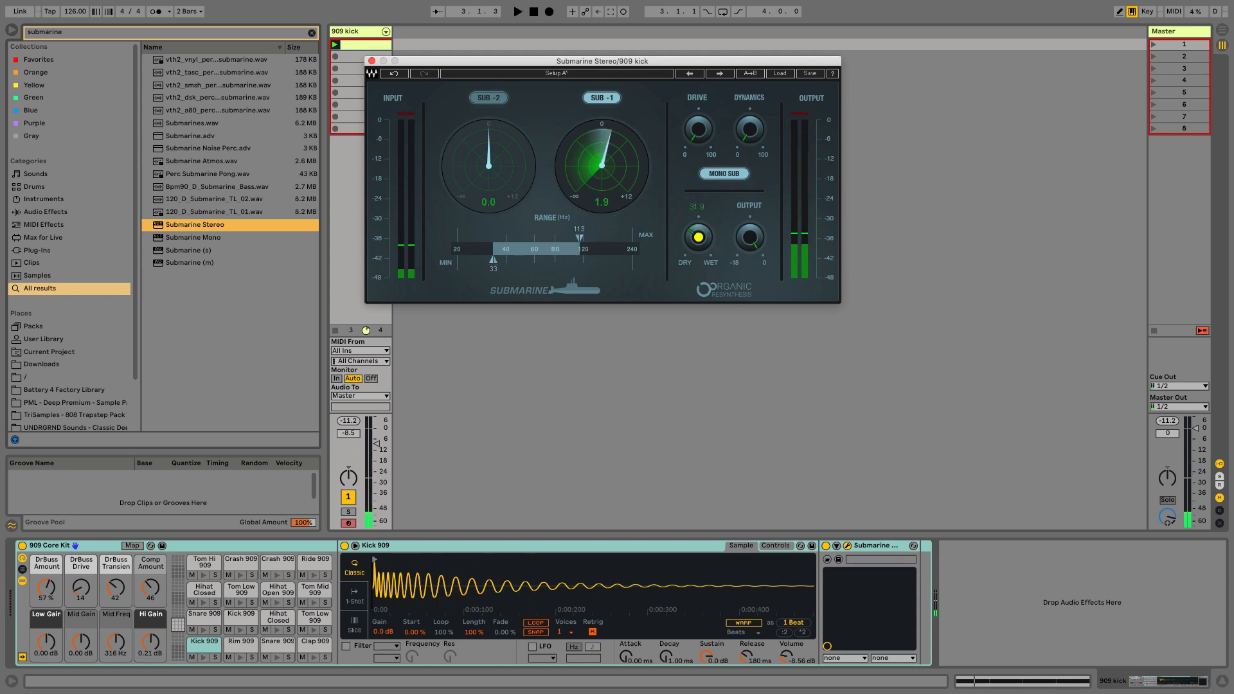
# Play the kick and compare its sound with Submarine bypassed and enabled
pyautogui.press('space')
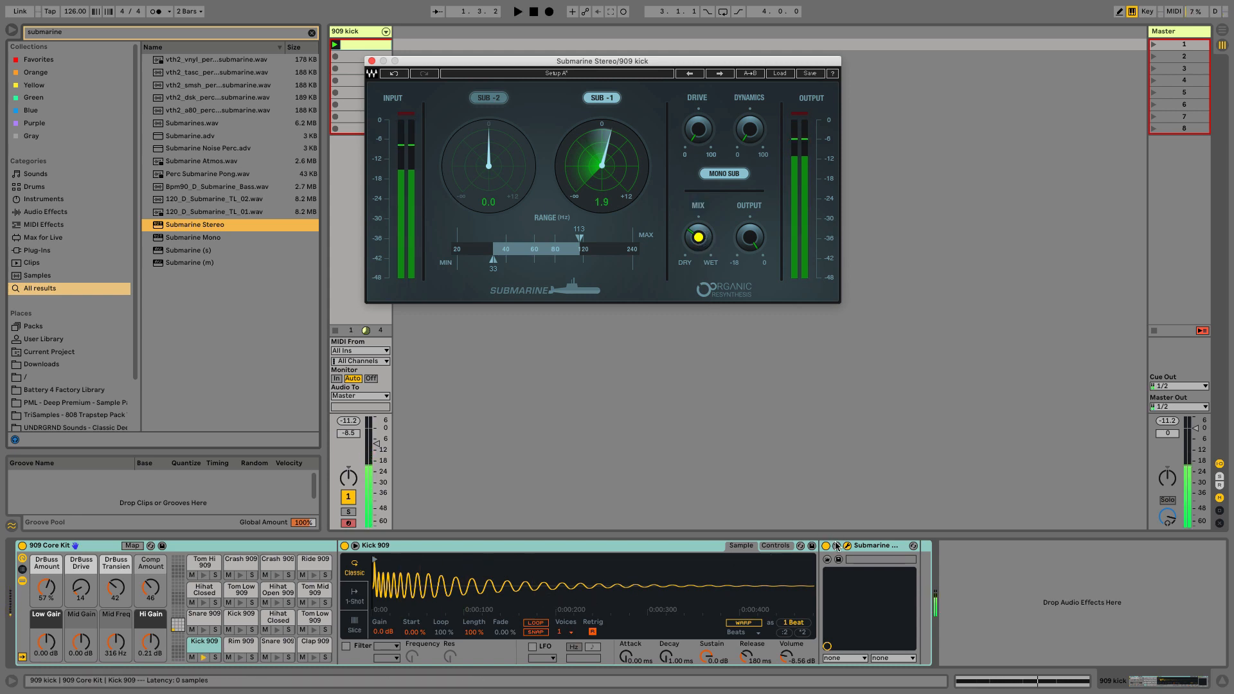
pyautogui.click(827, 547)
pyautogui.click(826, 546)
pyautogui.click(827, 547)
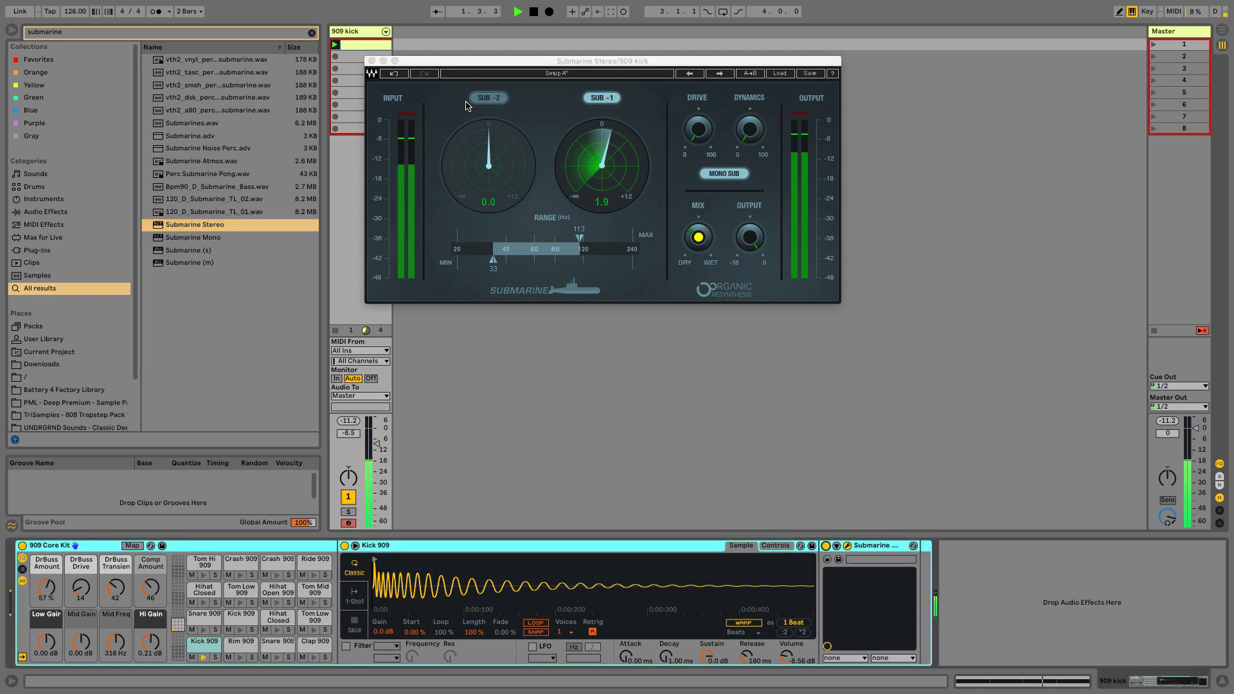
# Close the Submarine plug-in window and narrow the 909 kick track
pyautogui.moveTo(465, 60); pyautogui.dragTo(530, 75)
pyautogui.press('space')
pyautogui.click(437, 76)
pyautogui.click(369, 35)
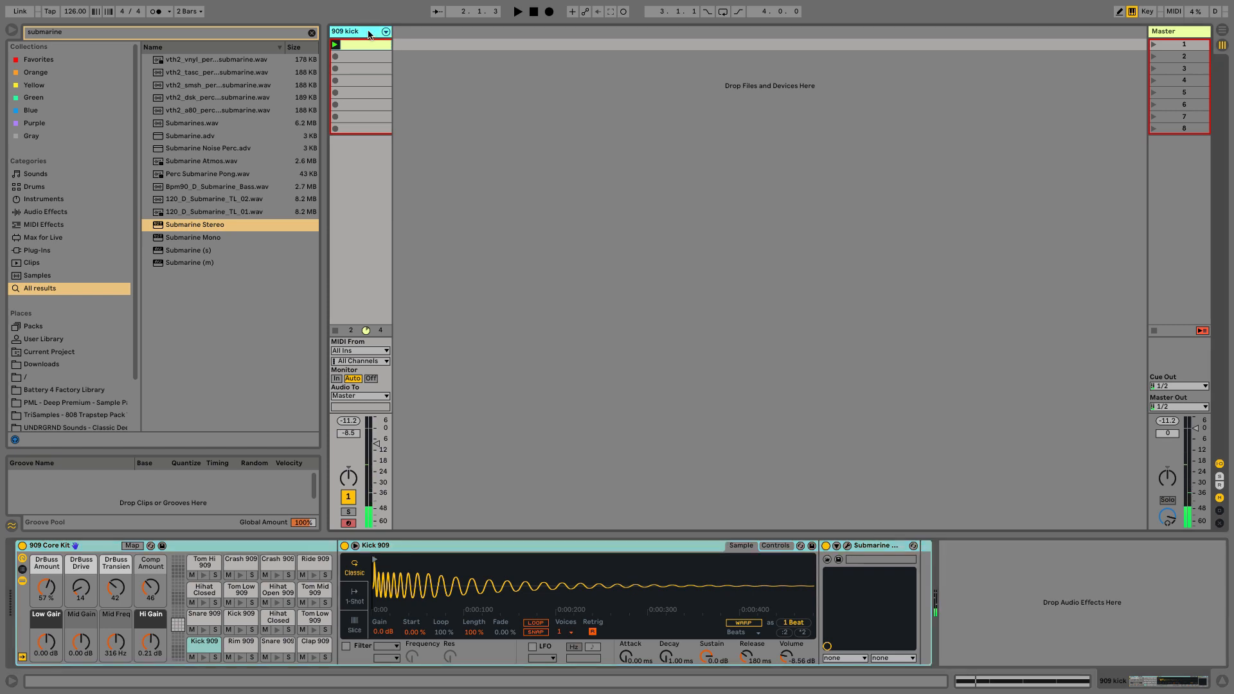
pyautogui.moveTo(395, 35); pyautogui.dragTo(381, 36)
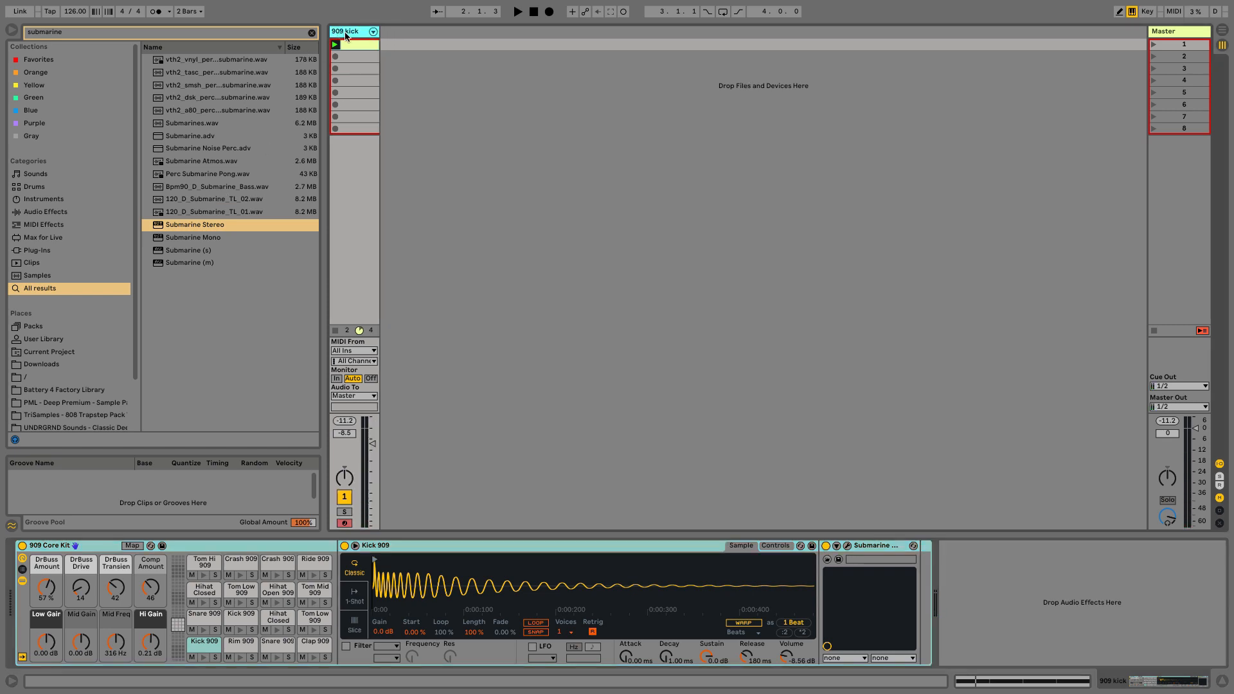
# Clear the browser search and load 909 Core Kit from the Drums category onto a new track
pyautogui.click(313, 34)
pyautogui.click(49, 186)
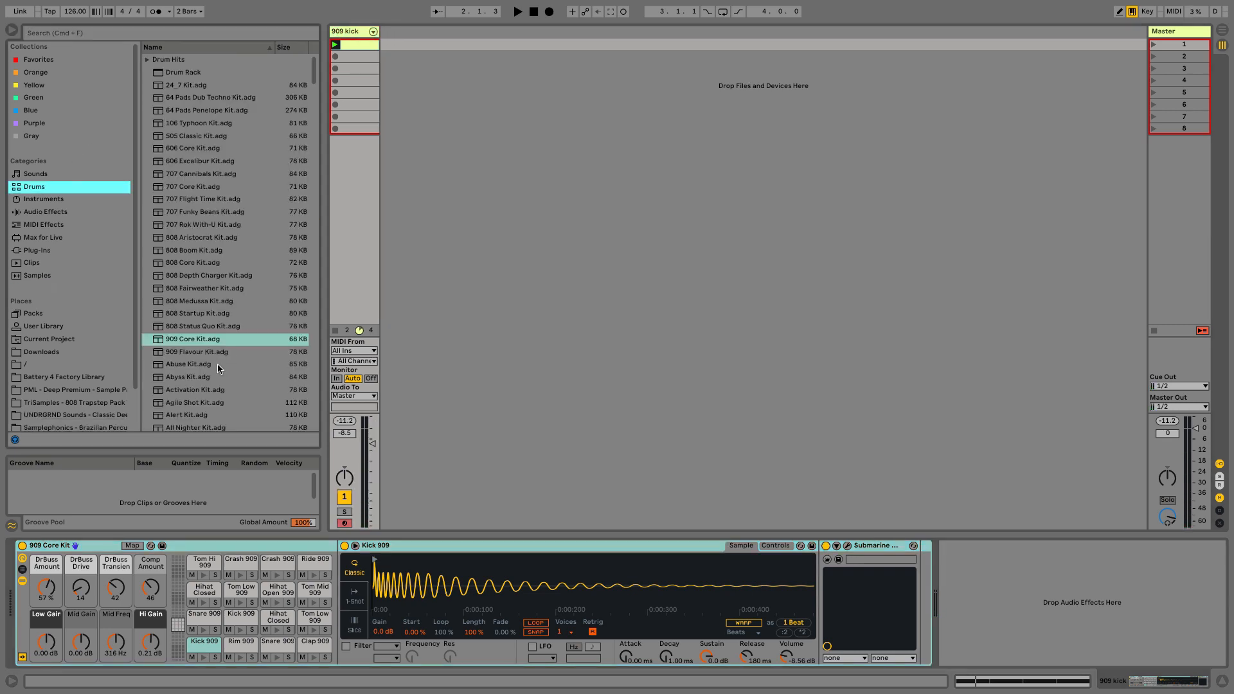
pyautogui.moveTo(185, 344); pyautogui.dragTo(423, 40)
pyautogui.click(412, 272)
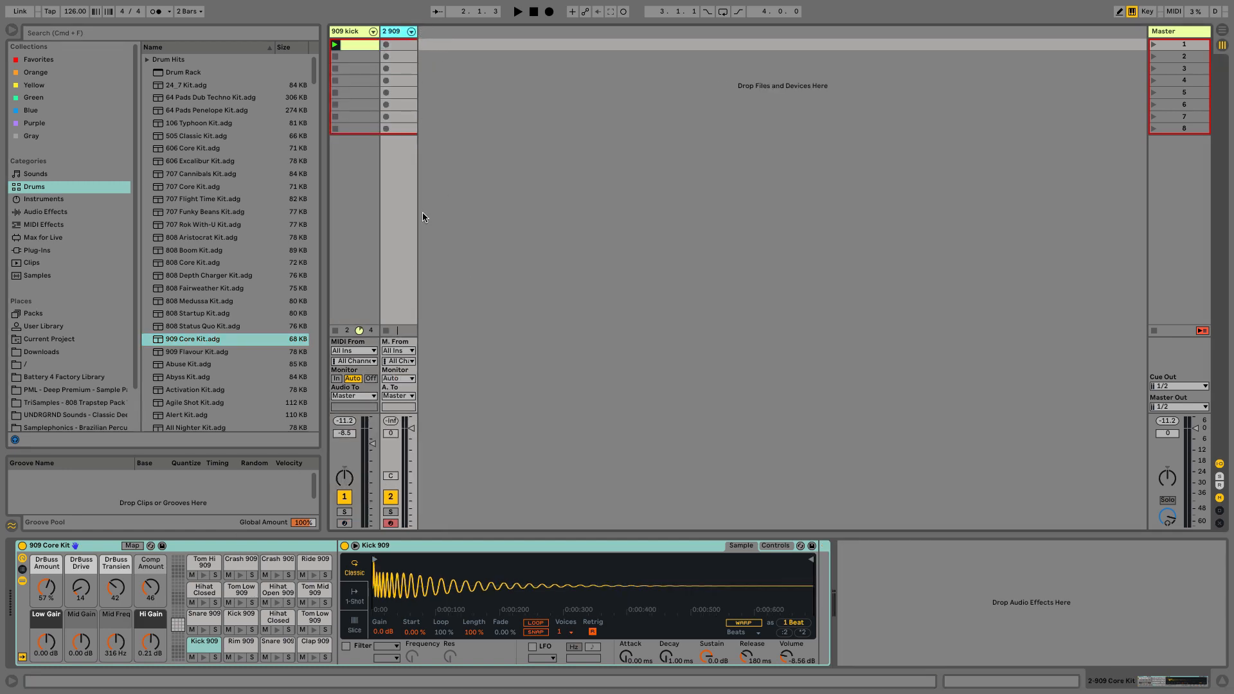
# Show the new kit's chain list and set the choke group of all its chains to None
pyautogui.click(23, 569)
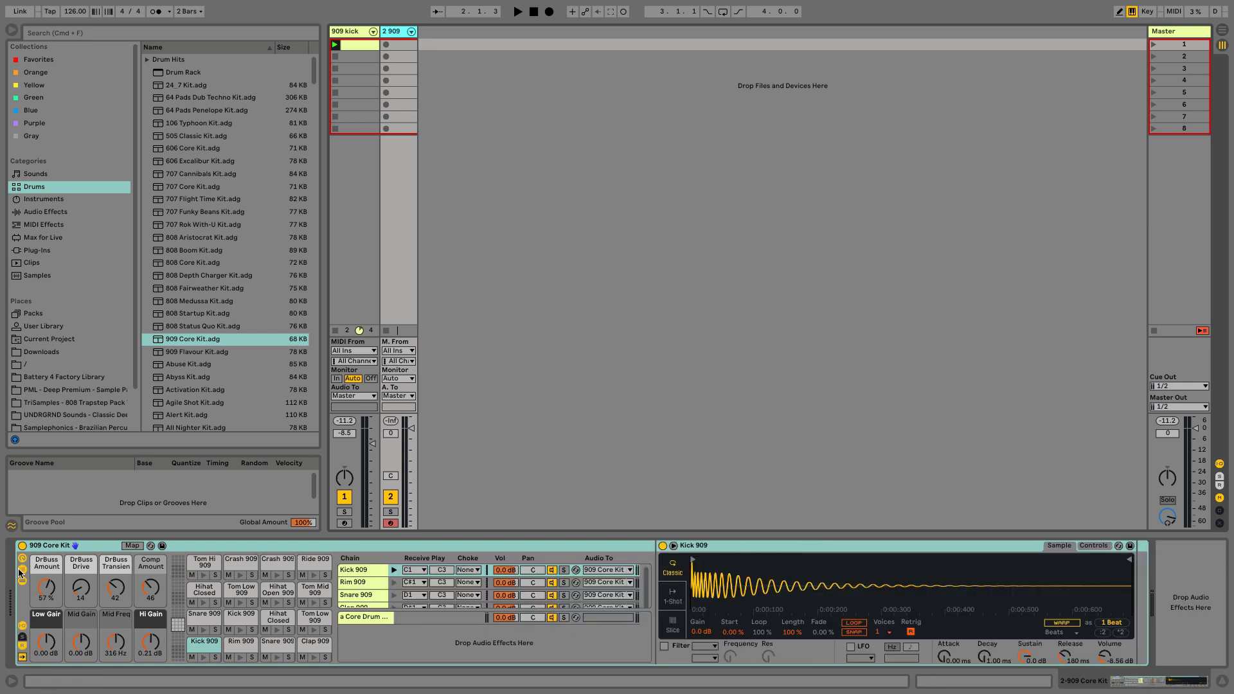
pyautogui.click(369, 571)
pyautogui.hotkey('ctrl', 'a')
pyautogui.click(468, 570)
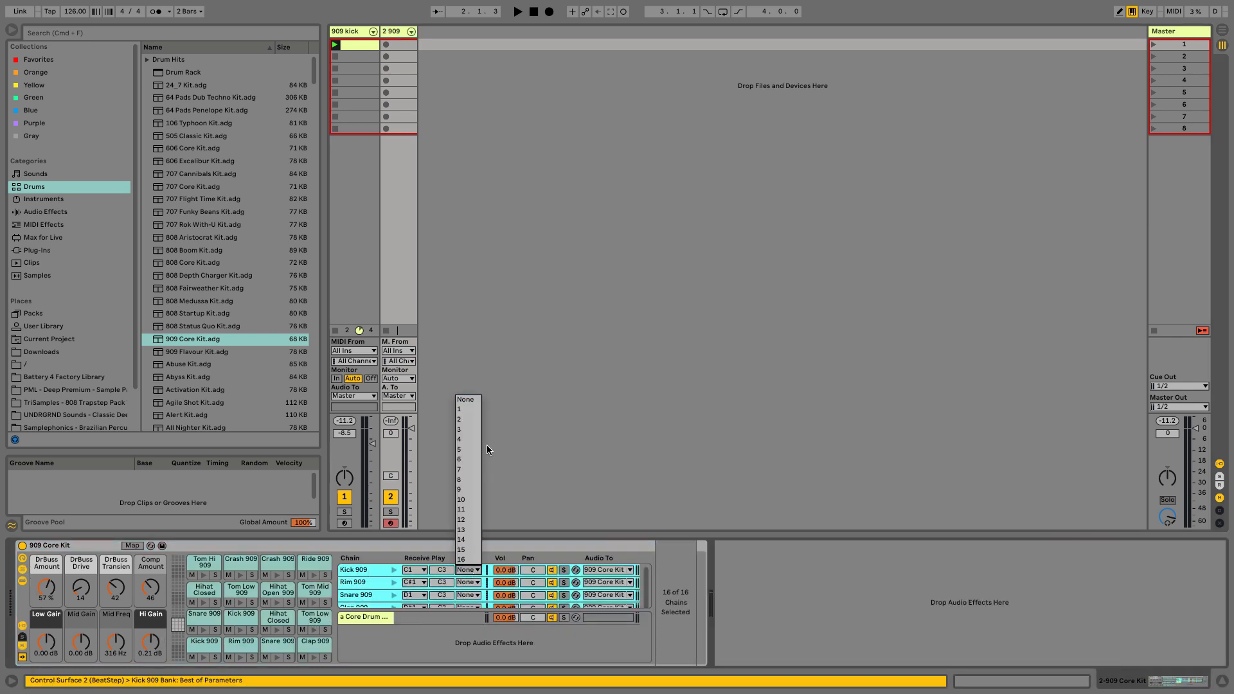
pyautogui.click(469, 402)
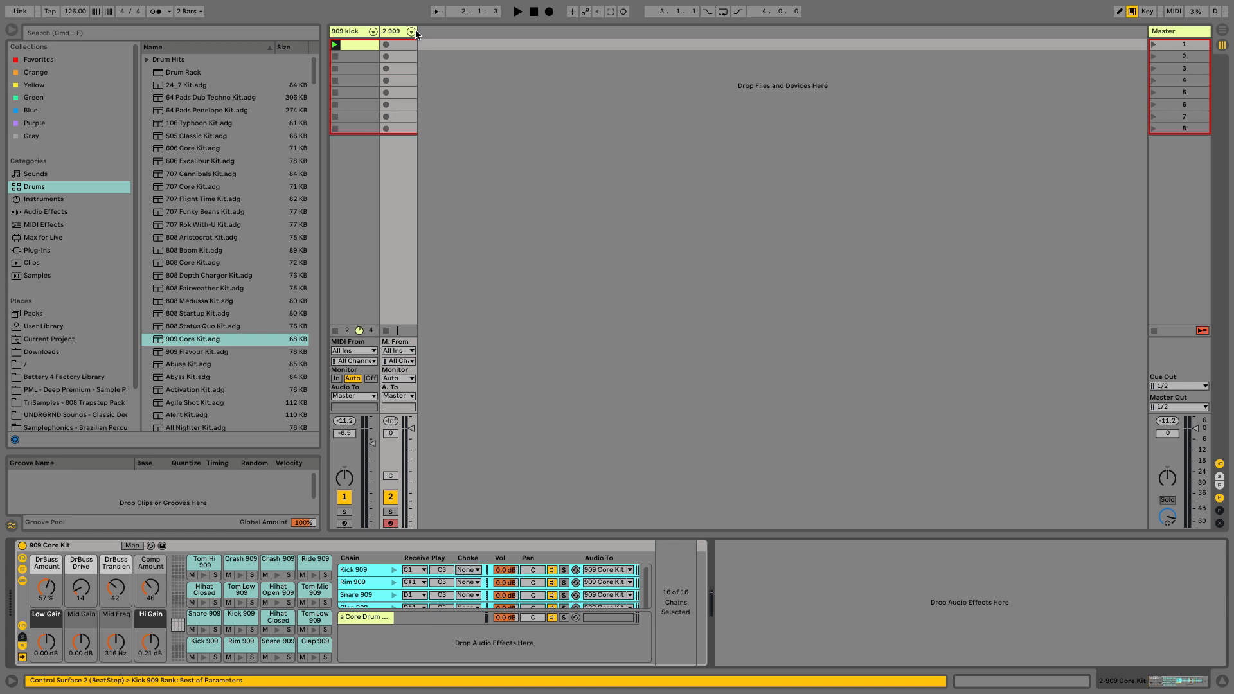
# Create a clip in the second track's first slot and place four closed hi-hat sixteenth notes on F#1 across the first beat
pyautogui.moveTo(418, 34); pyautogui.dragTo(429, 34)
pyautogui.doubleClick(419, 44)
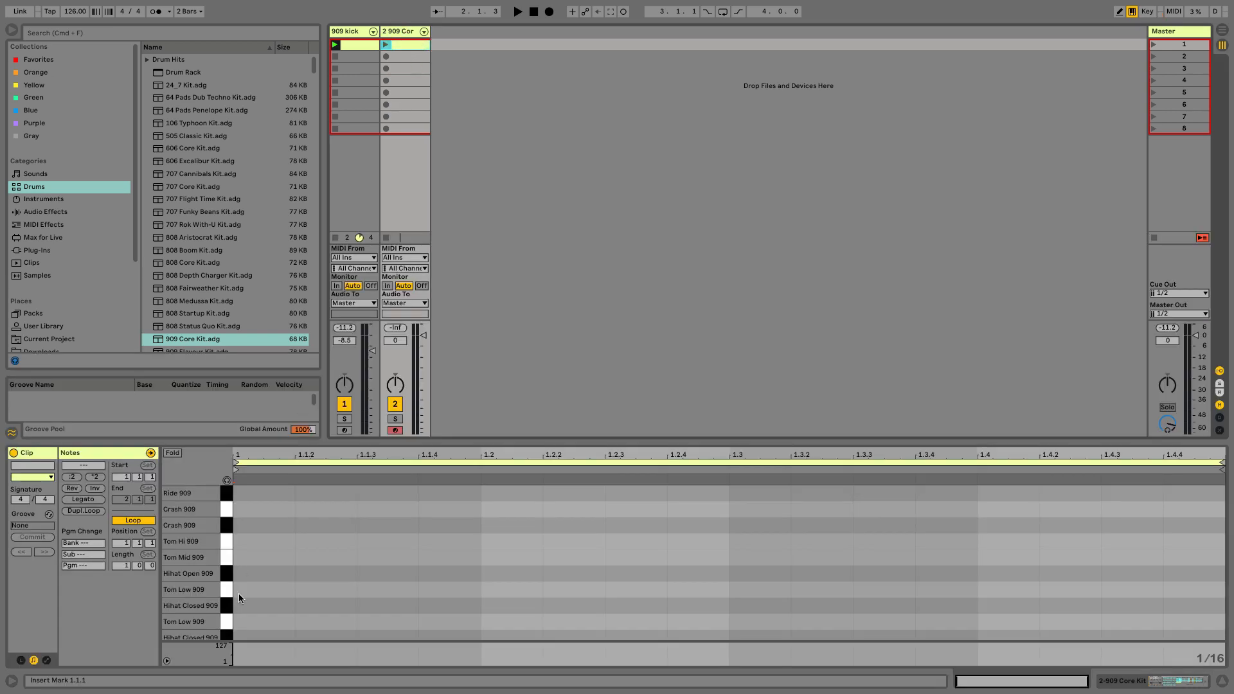
pyautogui.scroll(-3, 282, 543)
pyautogui.doubleClick(260, 535)
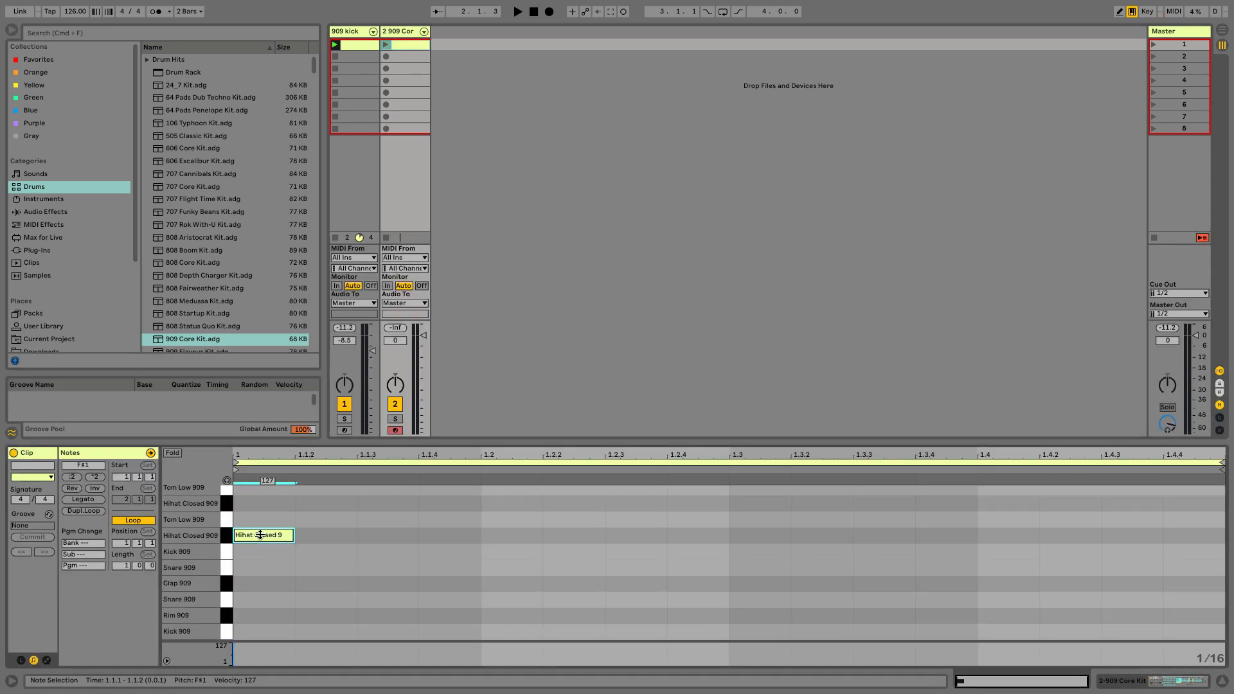
pyautogui.press('super+d')
pyautogui.press('super+d')
pyautogui.press('super+d')
# Vary the velocities of the closed hi-hat notes, lowering the first one to 68
pyautogui.moveTo(257, 551); pyautogui.dragTo(308, 534)
pyautogui.moveTo(308, 534); pyautogui.dragTo(271, 547)
pyautogui.click(281, 558)
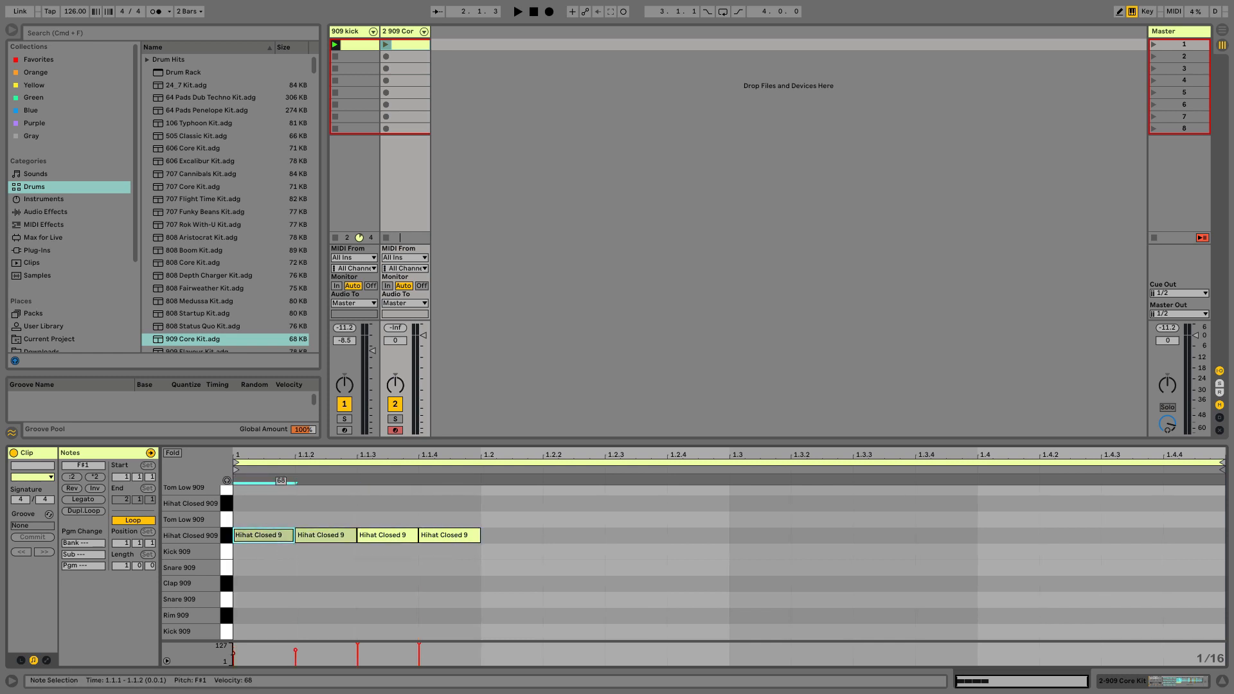
# Duplicate the four-note closed hi-hat pattern to fill the whole bar
pyautogui.moveTo(436, 537); pyautogui.dragTo(259, 516)
pyautogui.press('super+d')
pyautogui.press('super+d')
pyautogui.press('super+d')
pyautogui.press('super+d')
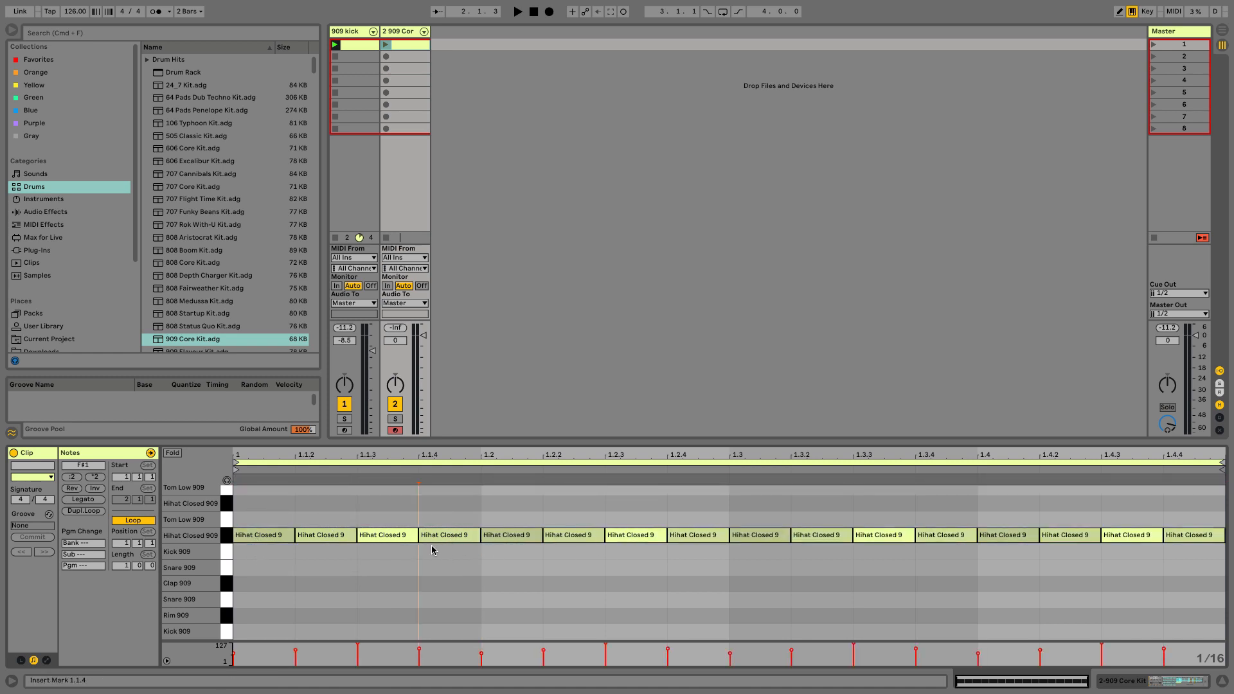
# Add open hi-hat sixteenth notes on the offbeats at 1.1.3, 1.2.3, 1.3.3 and 1.4.3
pyautogui.click(341, 520)
pyautogui.scroll(1, 344, 520)
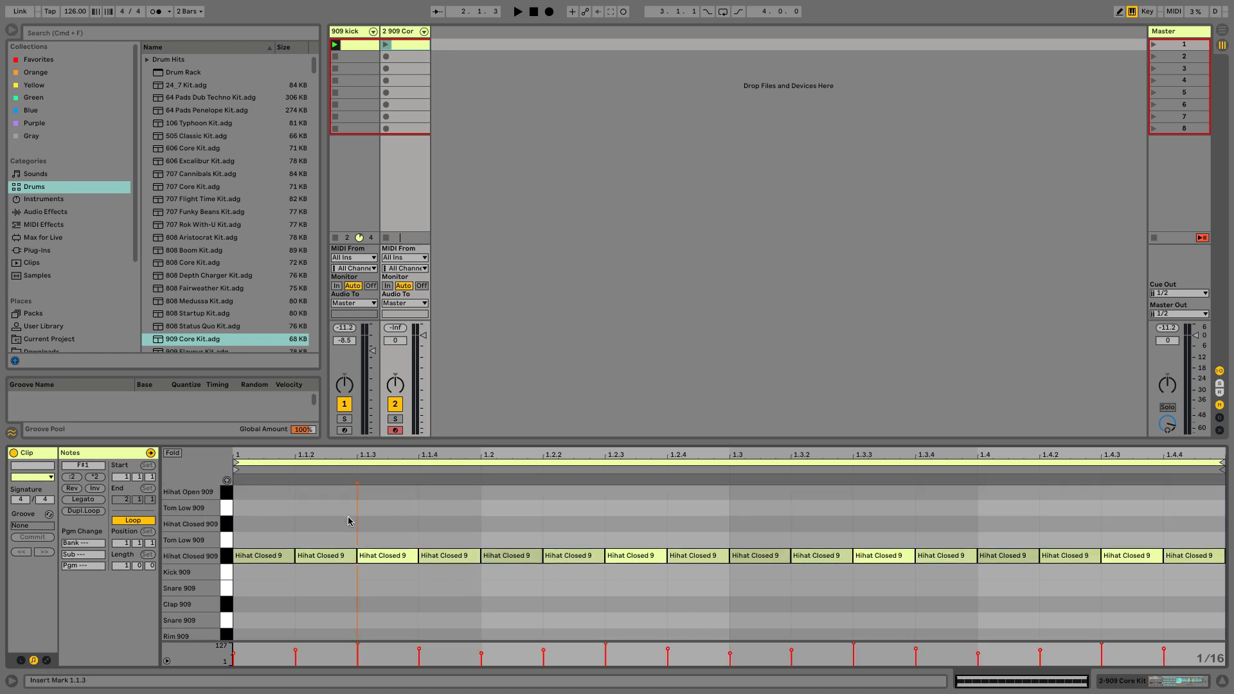
pyautogui.doubleClick(378, 492)
pyautogui.doubleClick(656, 497)
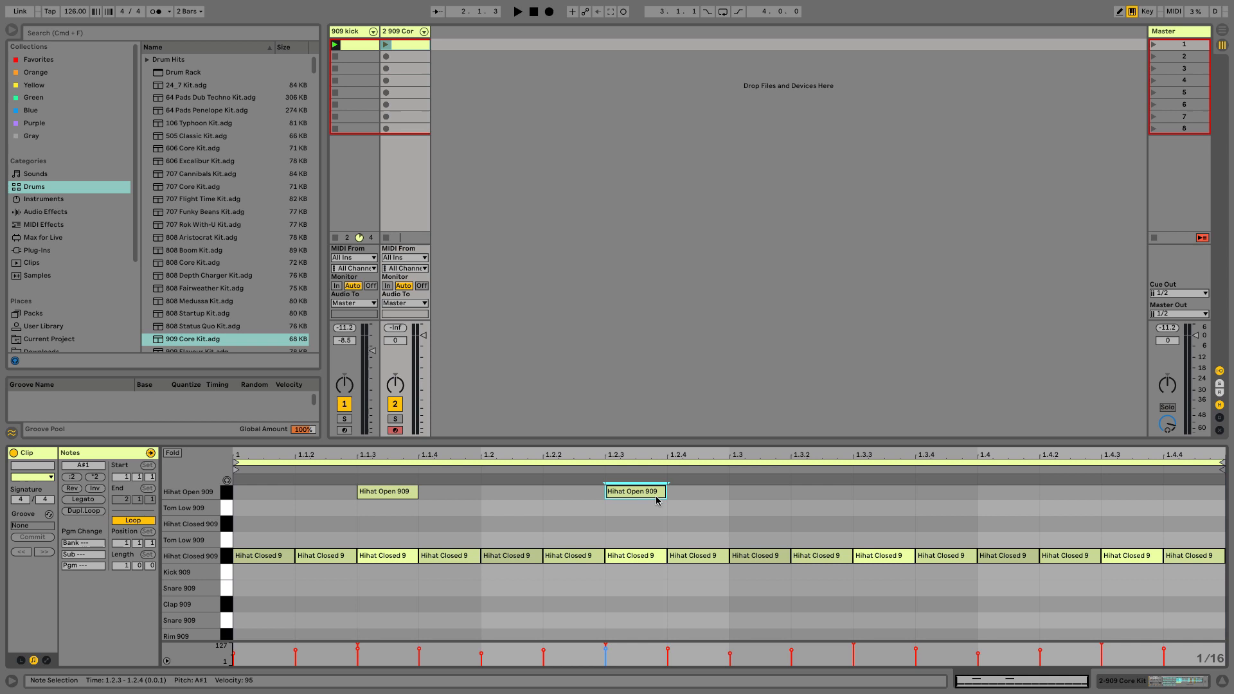
pyautogui.doubleClick(886, 495)
pyautogui.doubleClick(1118, 495)
# Shorten the release of the Hihat Open 909 sample to 410 ms
pyautogui.hotkey('shift', 'Tab')
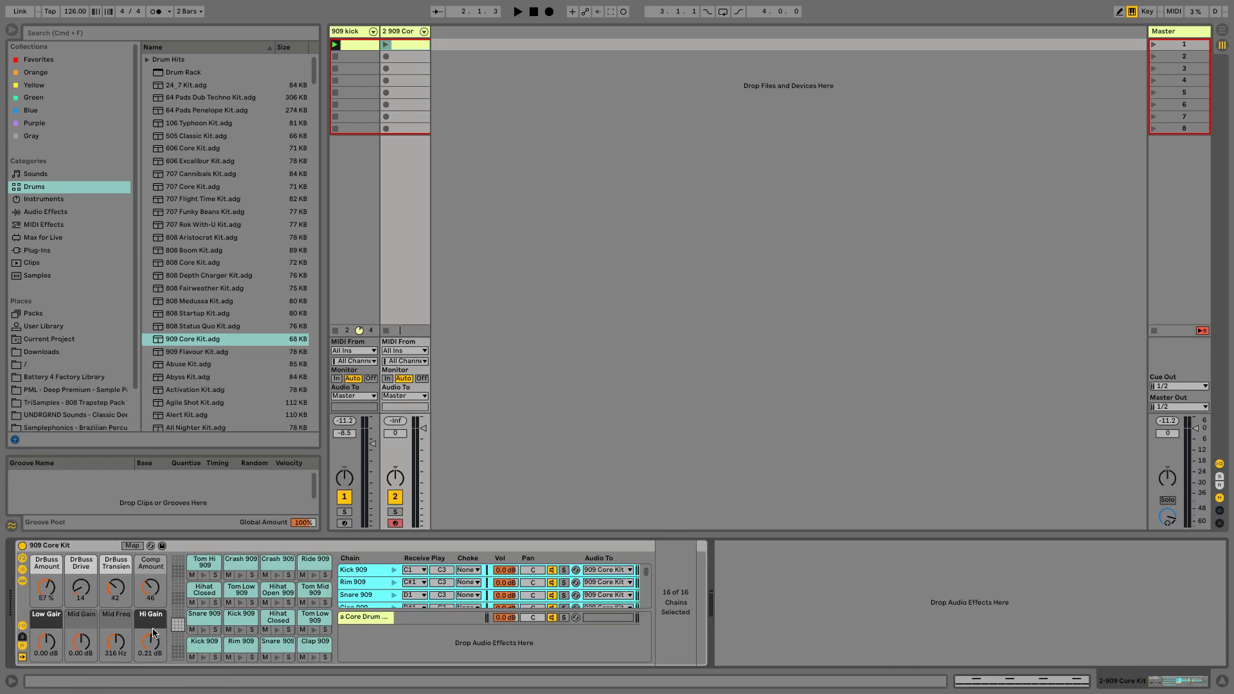
pyautogui.click(279, 589)
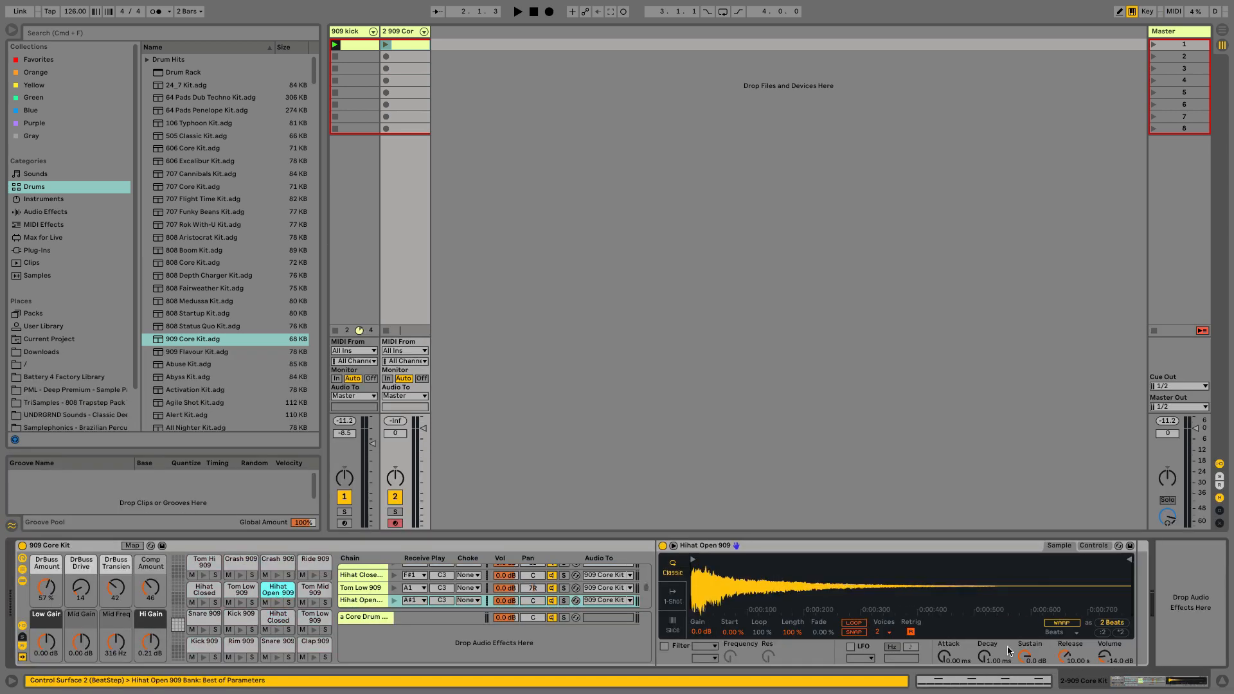
pyautogui.moveTo(1067, 657); pyautogui.dragTo(1068, 685)
# Launch the hi-hat clip alongside the kick and set the second track's volume to -13 dB
pyautogui.press('space')
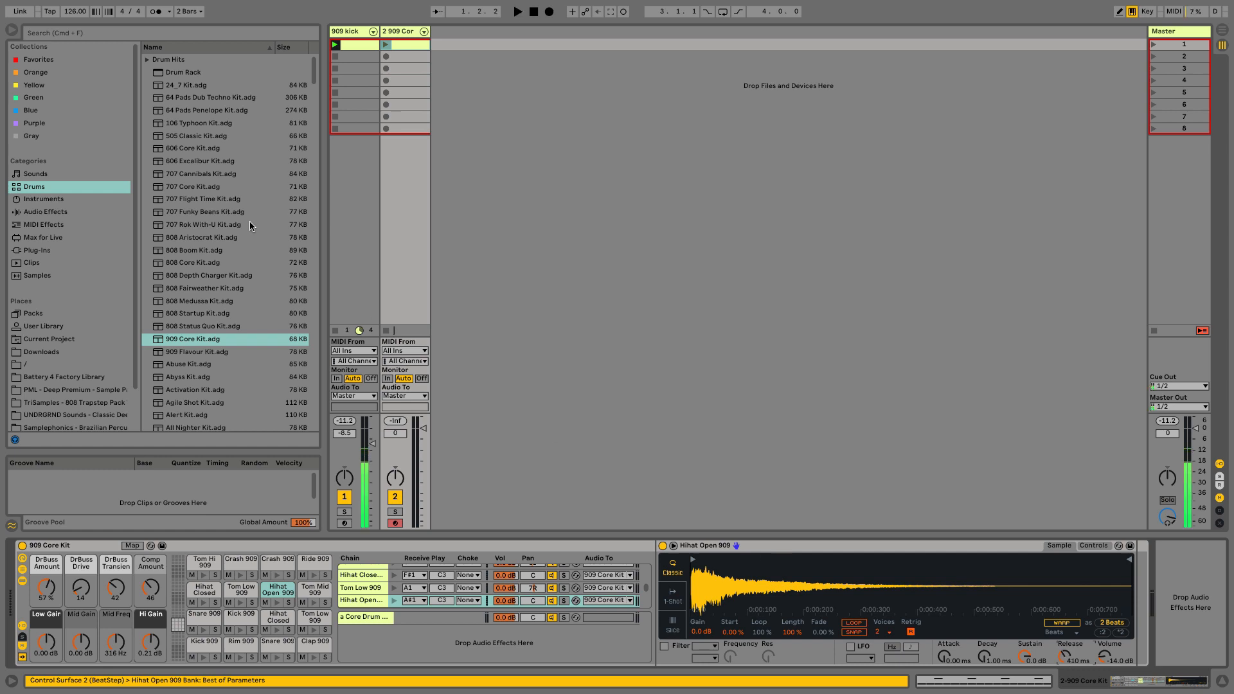
pyautogui.click(386, 45)
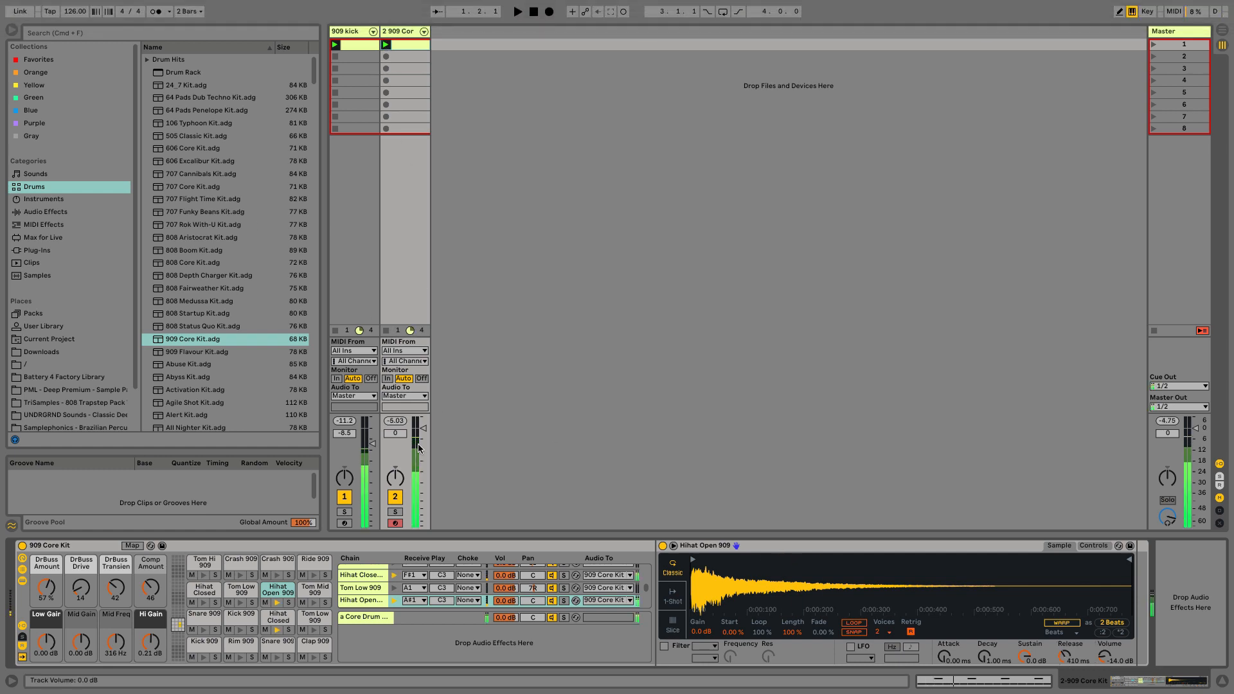
pyautogui.moveTo(419, 448); pyautogui.dragTo(419, 473)
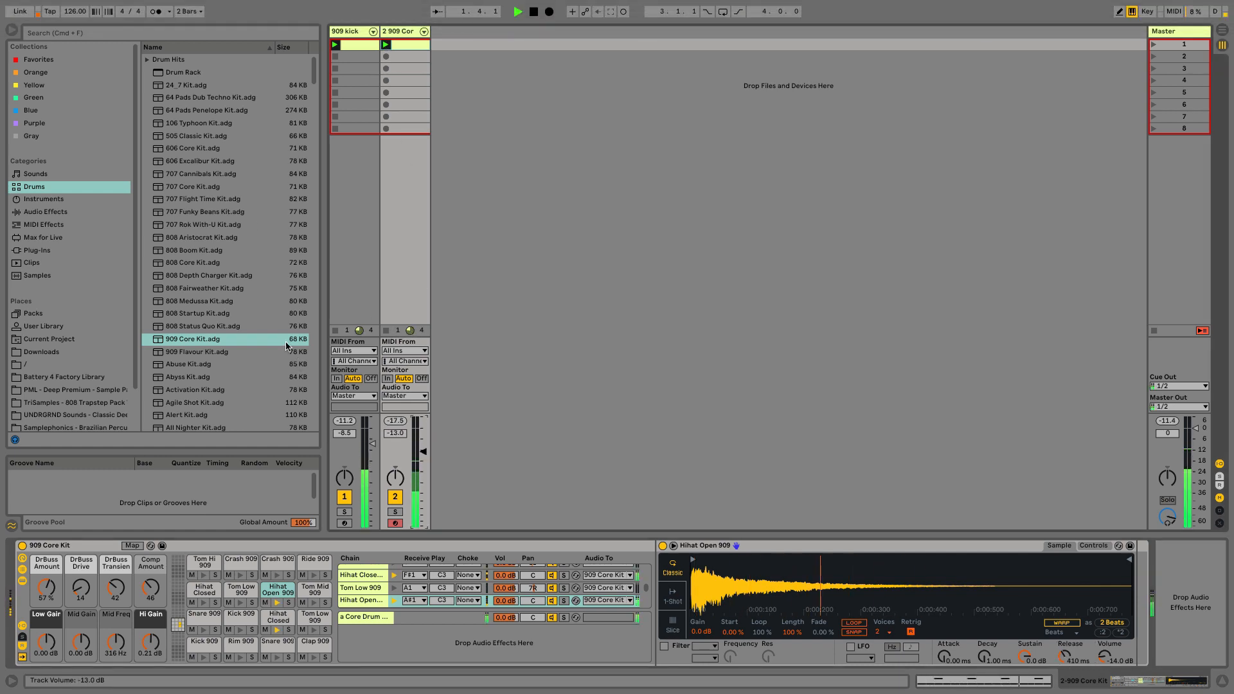
# Load the 707 Core Kit onto a new third MIDI track and create an empty clip in its first slot
pyautogui.press('space')
pyautogui.click(181, 225)
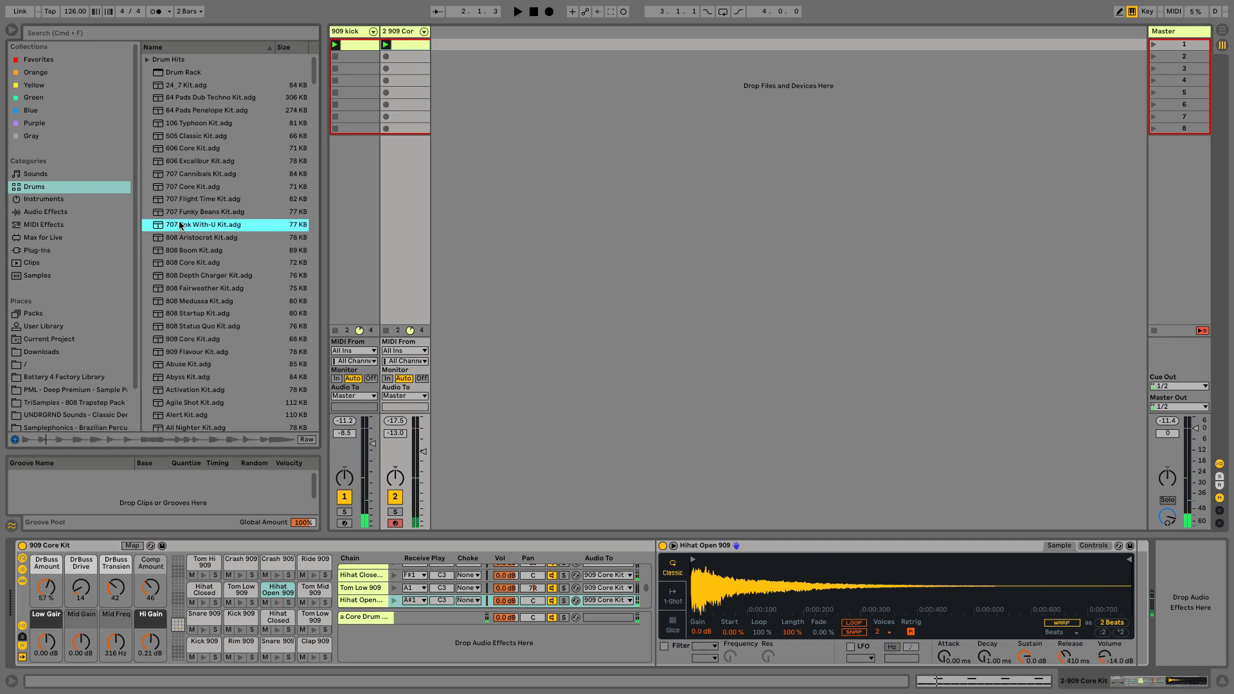
pyautogui.click(178, 211)
pyautogui.click(189, 199)
pyautogui.moveTo(170, 187); pyautogui.dragTo(458, 41)
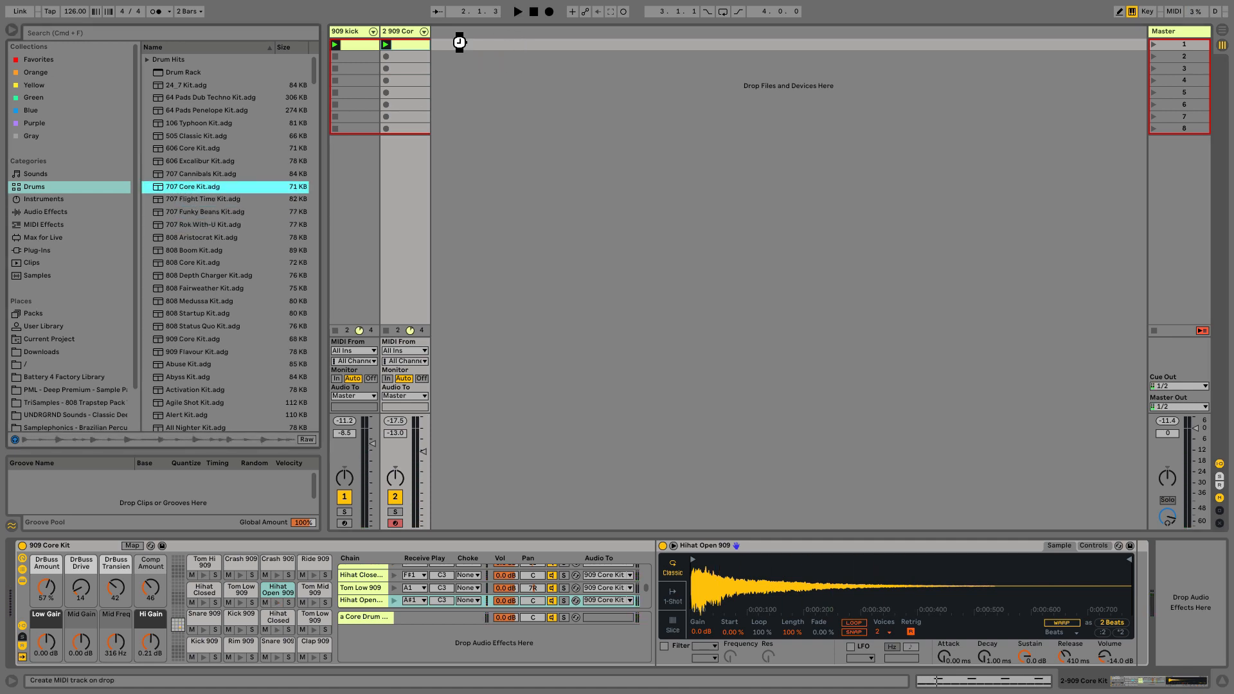
pyautogui.doubleClick(456, 45)
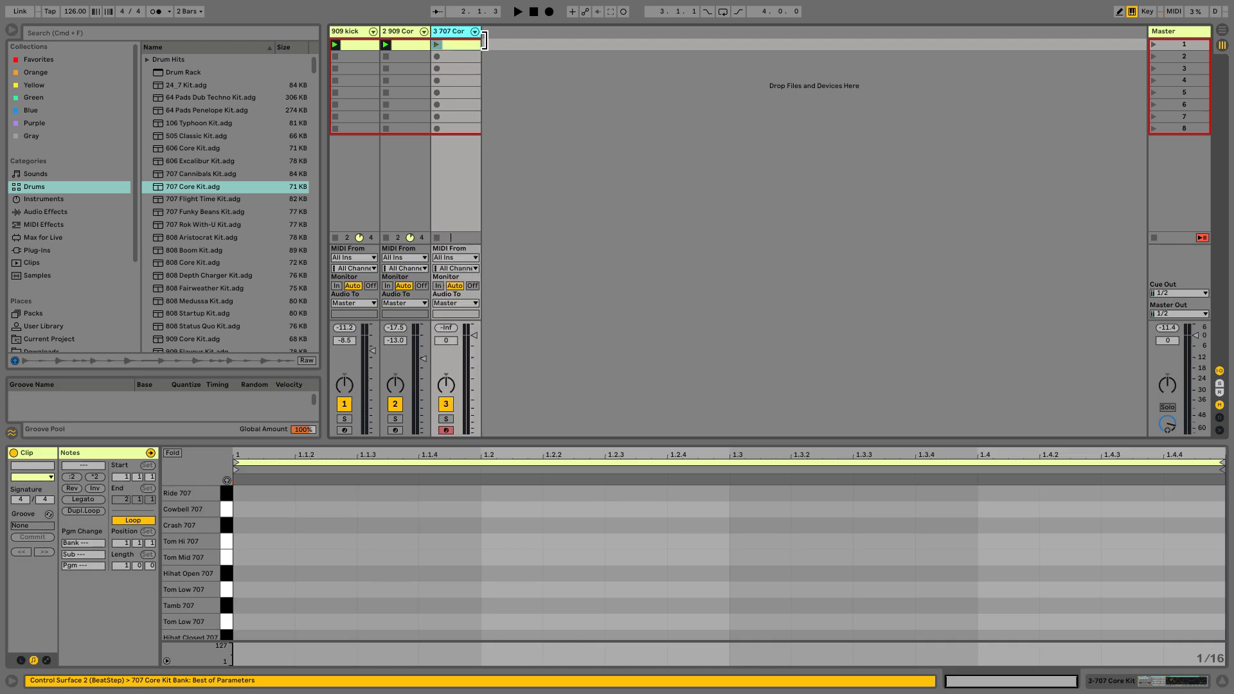
# Place three consecutive sixteenth notes from 1.1.1 on the Hihat Open 707 row and raise the third one to Tom Mid 707
pyautogui.doubleClick(279, 575)
pyautogui.press('super+d')
pyautogui.press('super+d')
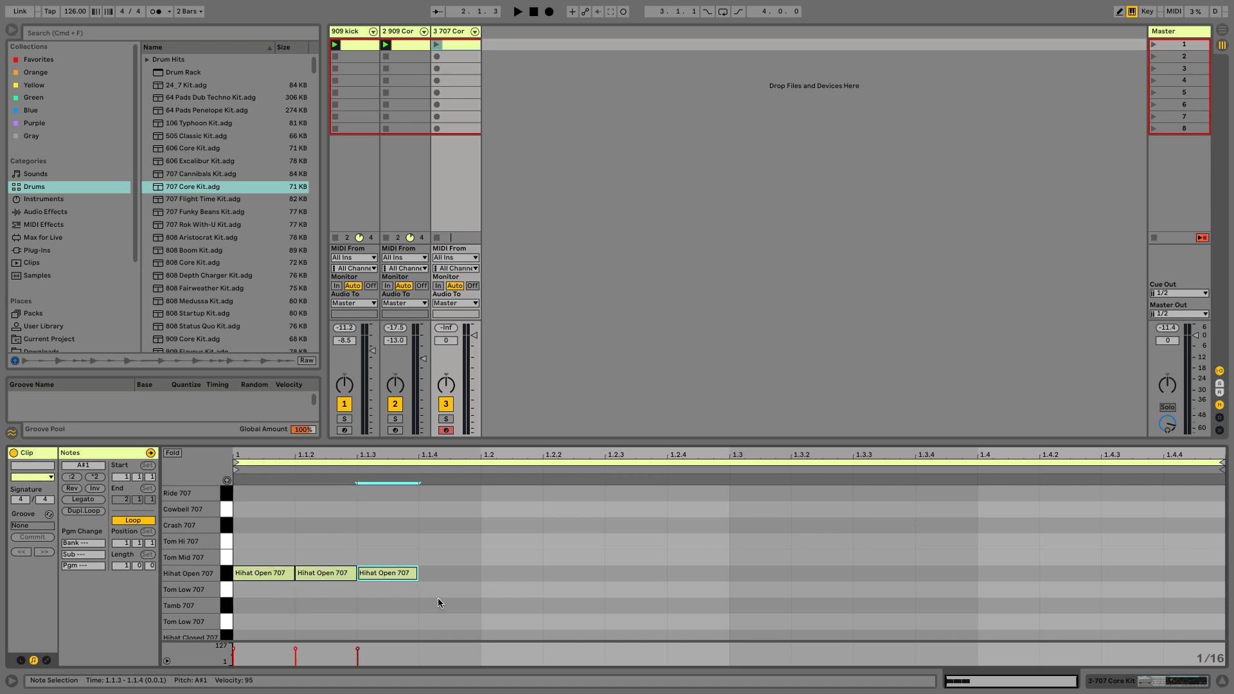
pyautogui.press('super+d')
pyautogui.doubleClick(441, 573)
pyautogui.moveTo(365, 564)
pyautogui.mouseDown()
pyautogui.moveTo(365, 536)
pyautogui.moveTo(369, 564)
pyautogui.mouseUp()
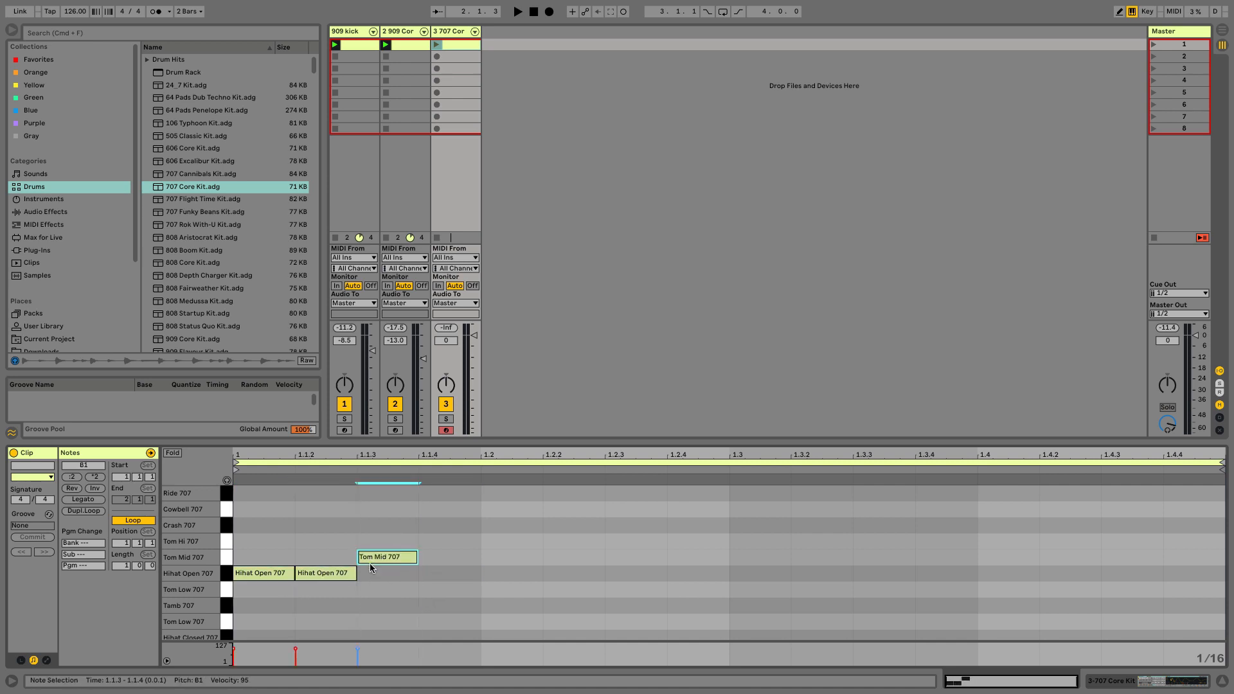
# Transpose the first two notes to Hihat Closed 707 and the third note at 1.1.3 to Hihat Open 707
pyautogui.press('super+a')
pyautogui.press('Down')
pyautogui.press('Down')
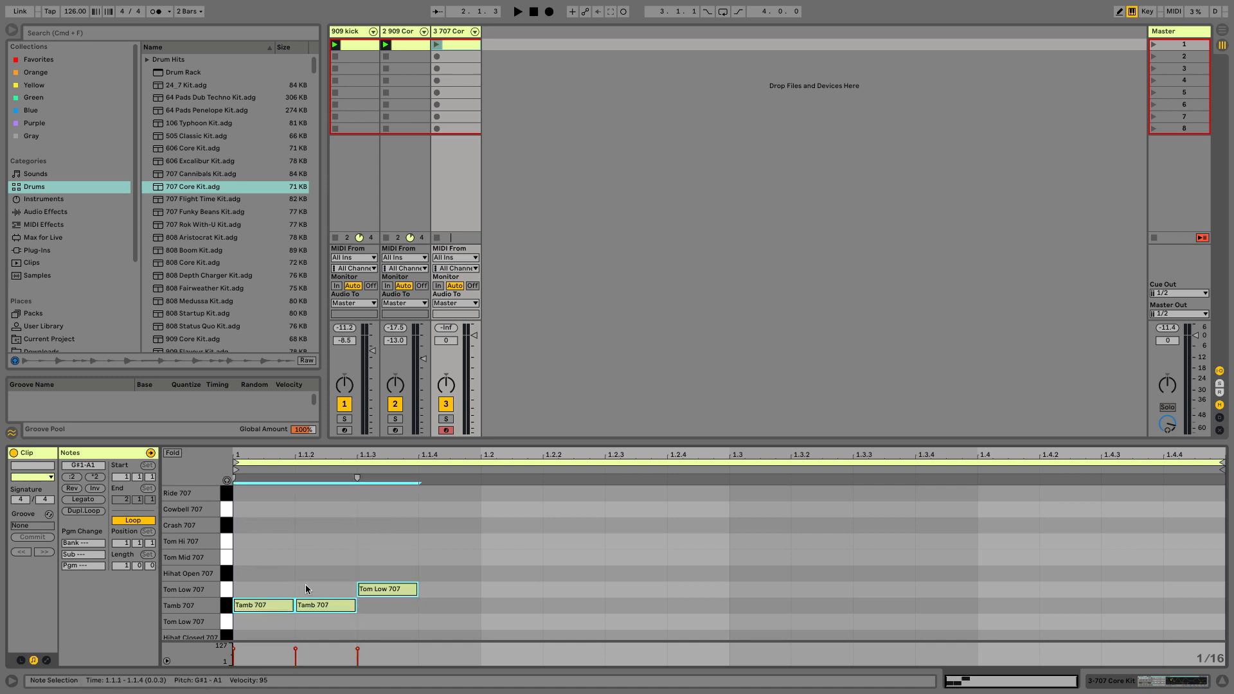
pyautogui.press('Up')
pyautogui.press('Down')
pyautogui.press('Down')
pyautogui.press('Down')
pyautogui.click(397, 623)
pyautogui.press('Up')
pyautogui.press('Up')
pyautogui.press('Up')
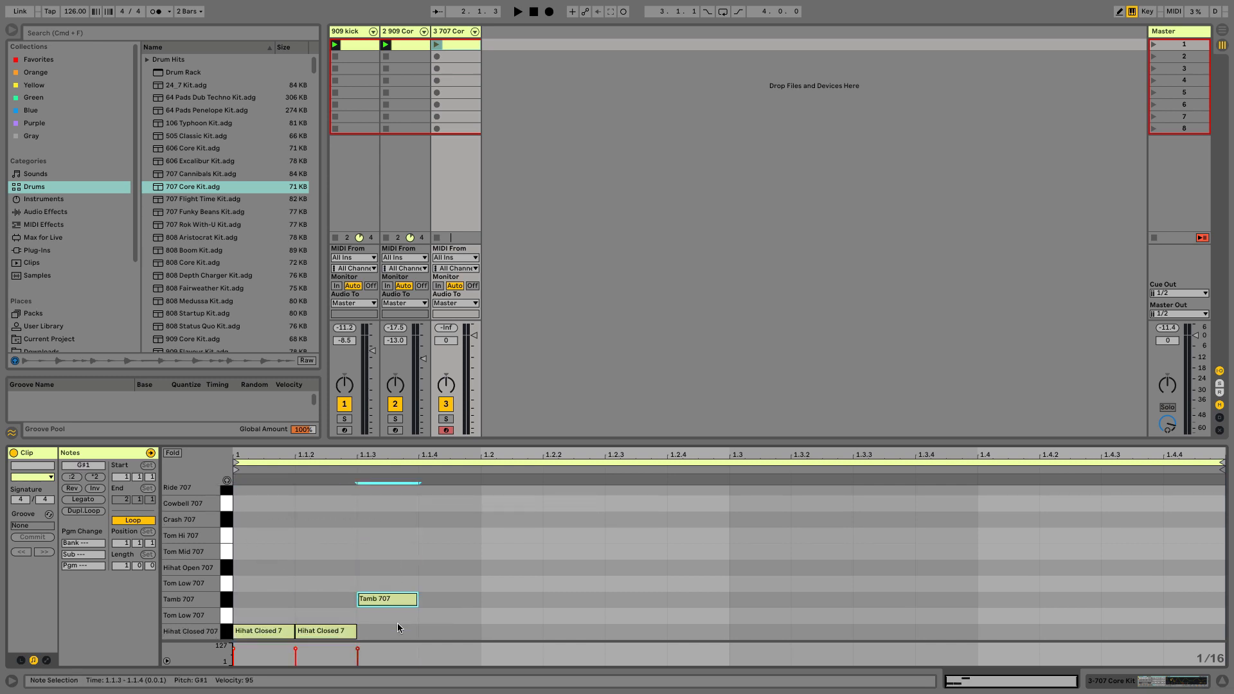
# Duplicate the three-note 707 hi-hat pattern onto beats 2, 3 and 4 of the bar
pyautogui.moveTo(460, 552); pyautogui.dragTo(274, 637)
pyautogui.press('super+d')
pyautogui.press('super+d')
pyautogui.press('super+d')
# Lower the third track's volume to -17.6 dB and launch its clip alongside the other two
pyautogui.moveTo(474, 335); pyautogui.dragTo(472, 368)
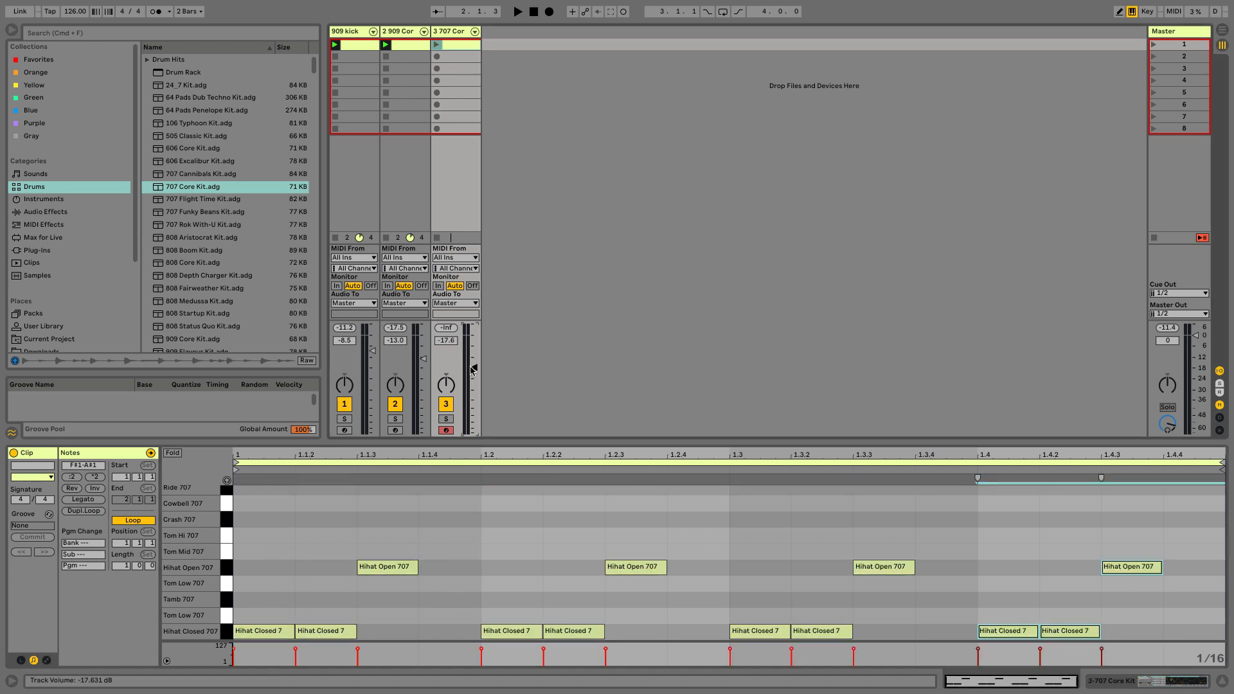
pyautogui.click(437, 45)
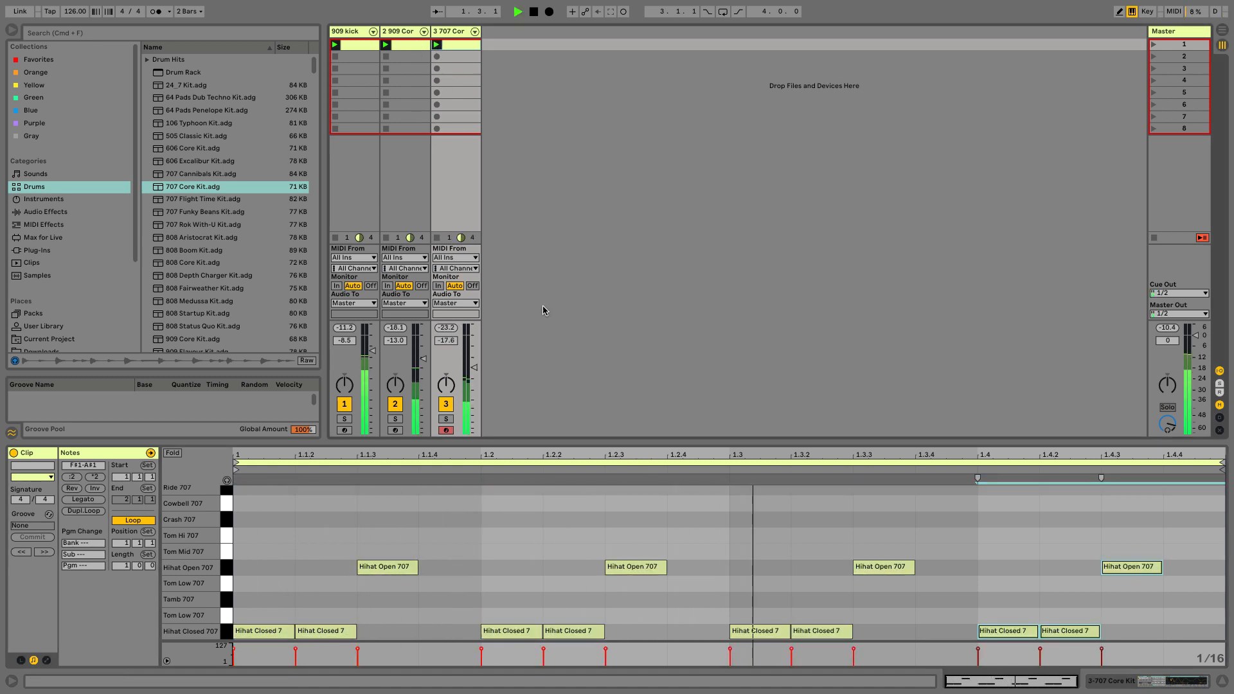
# Replace the third track's kit with the 707 Flight Time Kit and lower the track's volume to -23.5 dB
pyautogui.click(193, 199)
pyautogui.press('space')
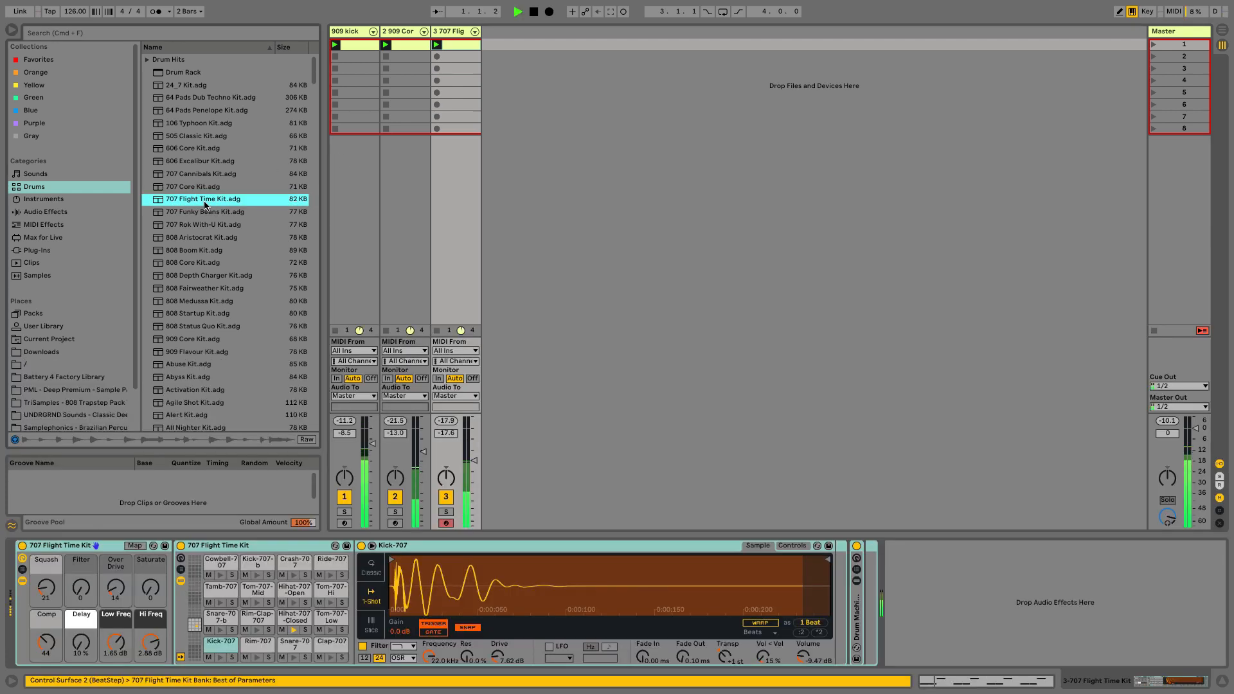
pyautogui.moveTo(475, 460); pyautogui.dragTo(474, 471)
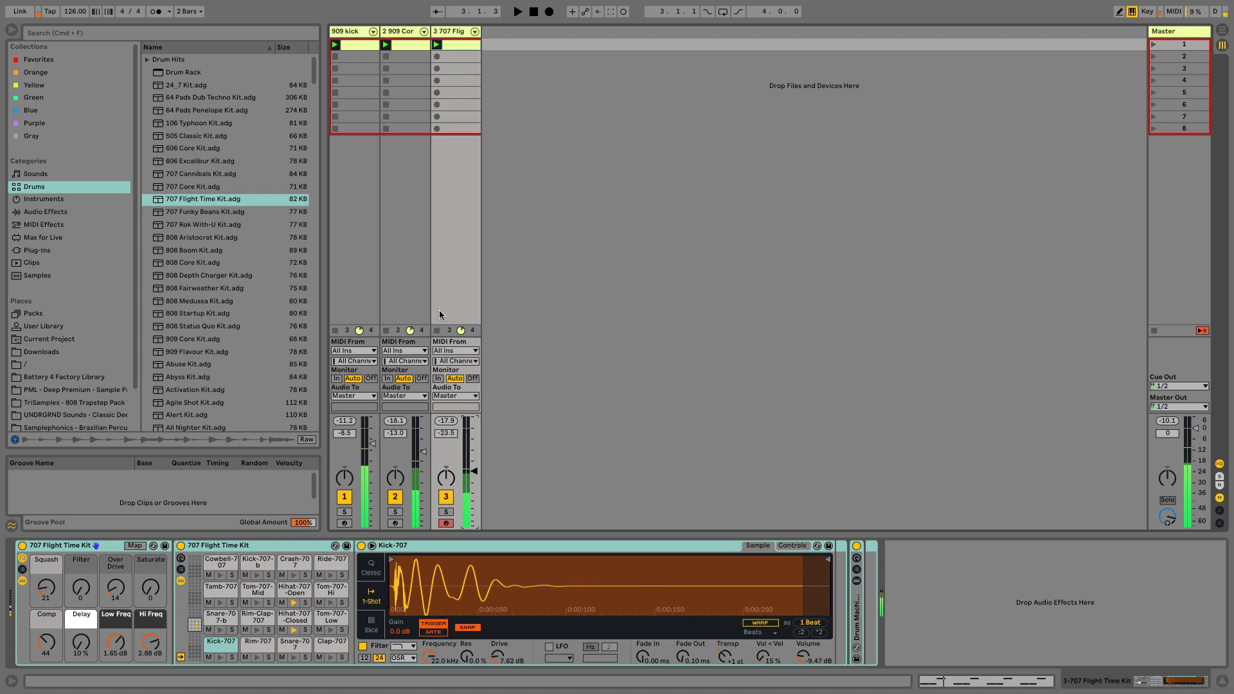
pyautogui.press('space')
# Add eighth-note Clap 909 hits at 1.2 and 1.4 in the second track's clip
pyautogui.doubleClick(414, 44)
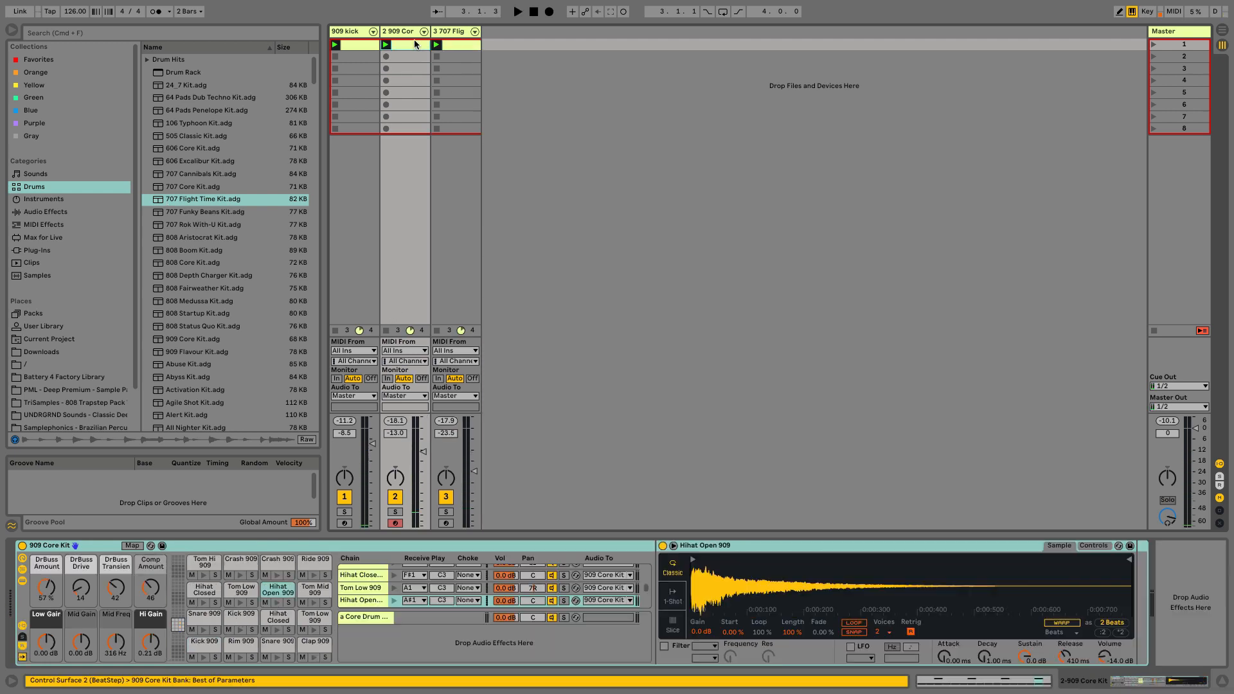
pyautogui.click(502, 612)
pyautogui.scroll(-2, 492, 608)
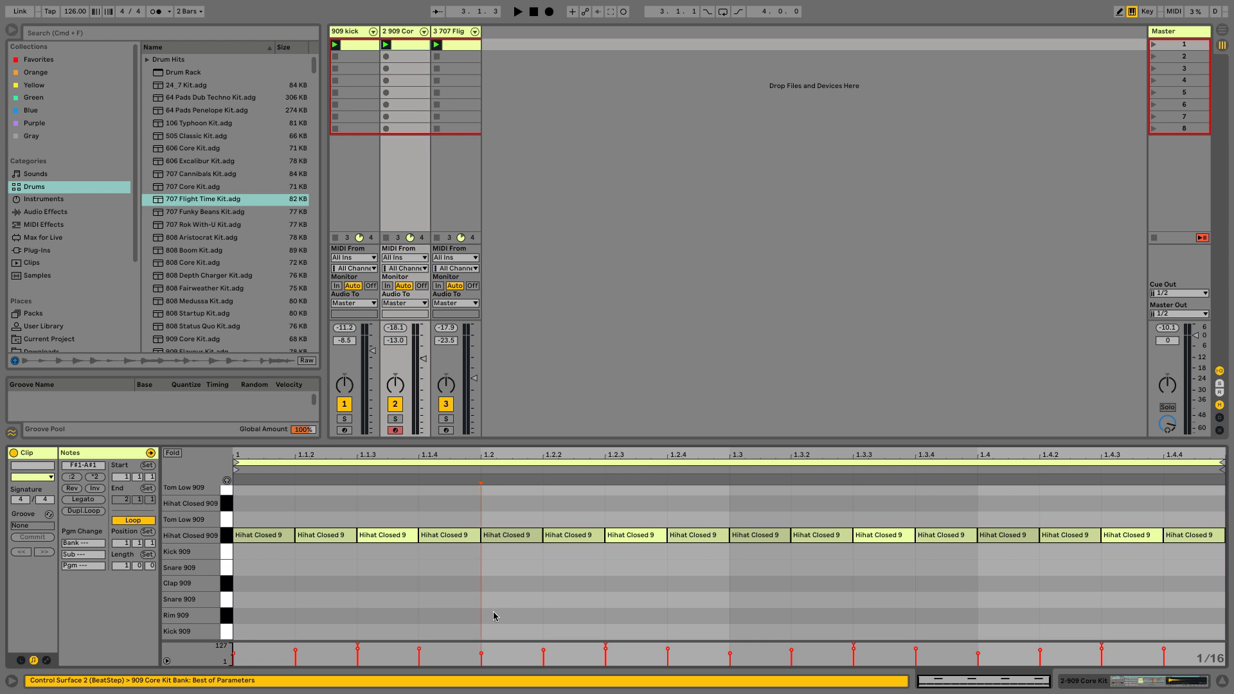
pyautogui.press('super+2')
pyautogui.doubleClick(496, 586)
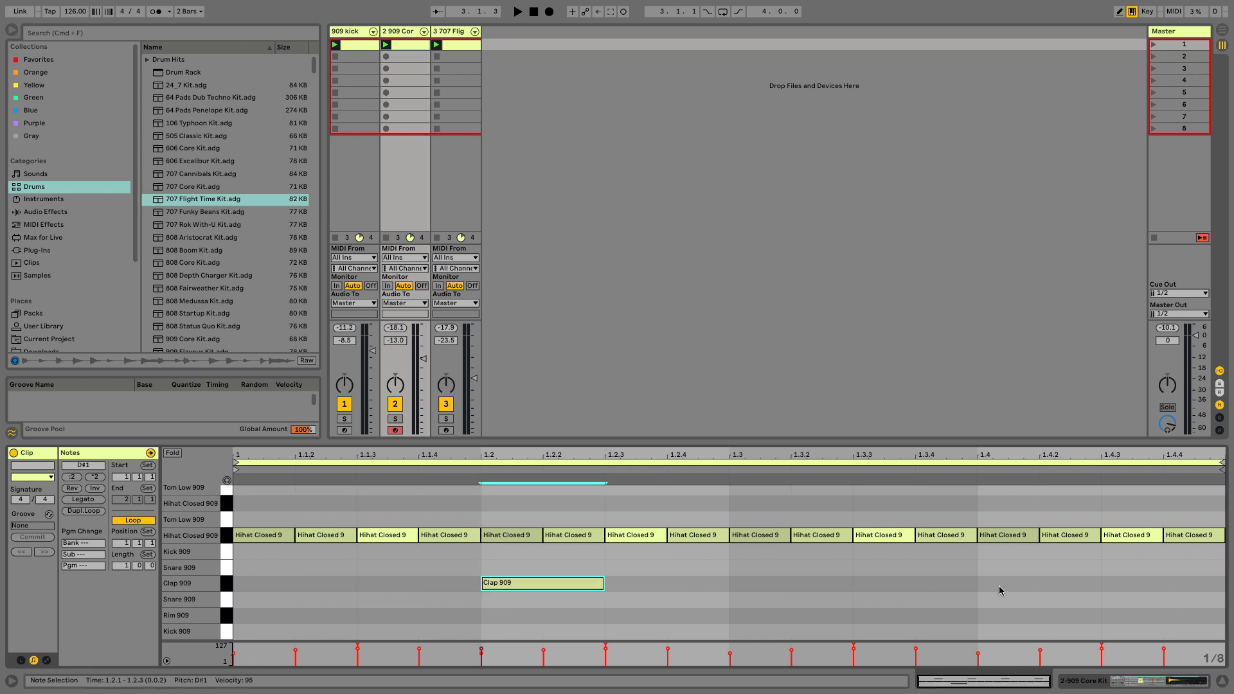
pyautogui.doubleClick(999, 587)
# Return the note grid to 1/16 and set the velocity of both clap notes to 109 during playback
pyautogui.press('space')
pyautogui.press('super+1')
pyautogui.moveTo(475, 610); pyautogui.dragTo(1107, 582)
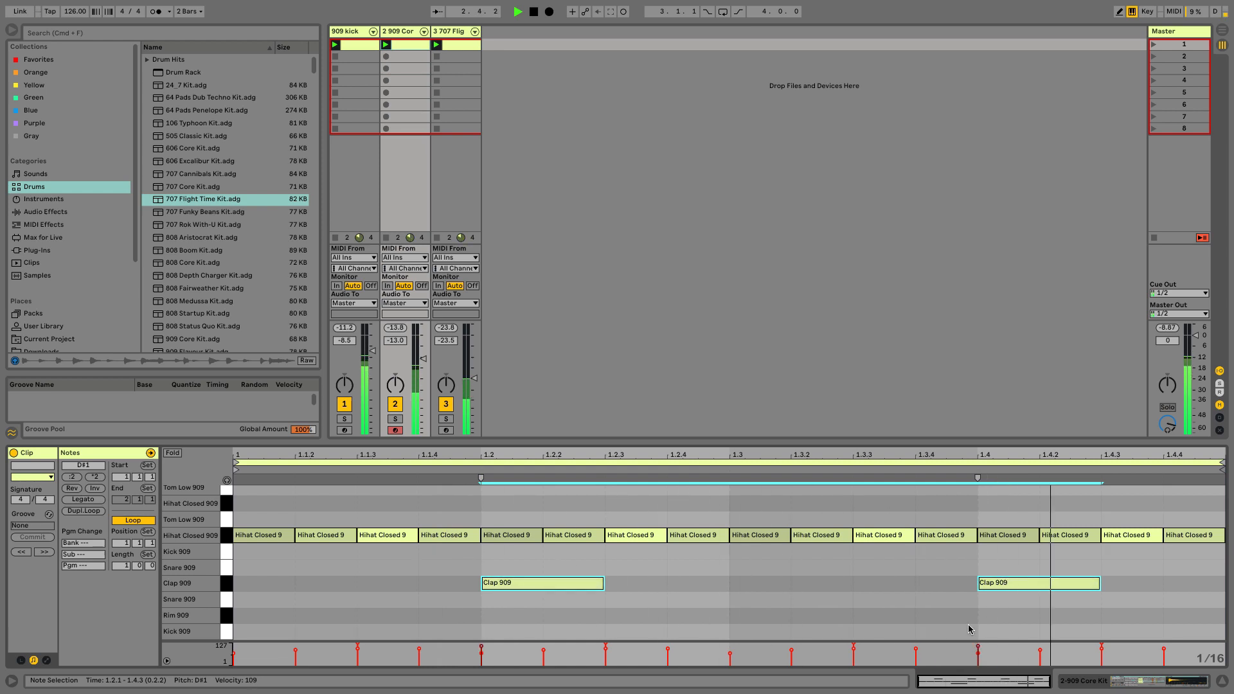
# Lower the kick track's volume to -9.3 dB and set the Clap 909 sample's volume to -6.13 dB
pyautogui.hotkey('shift', 'Tab')
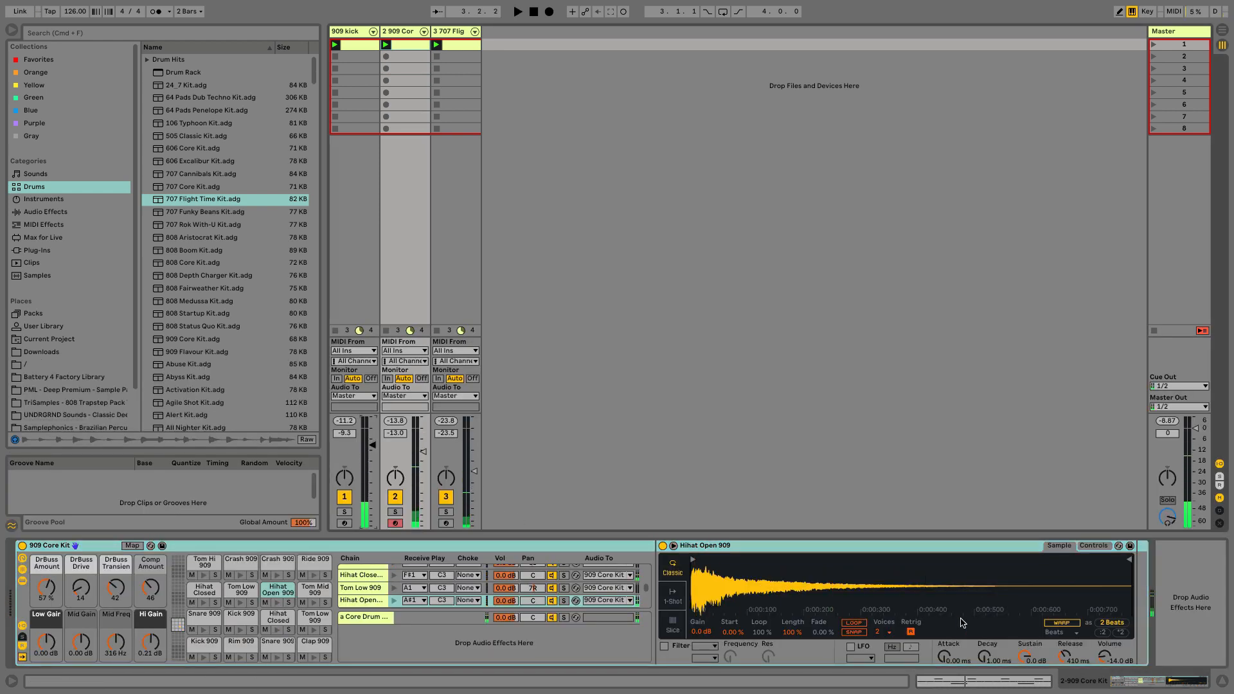
pyautogui.click(1093, 546)
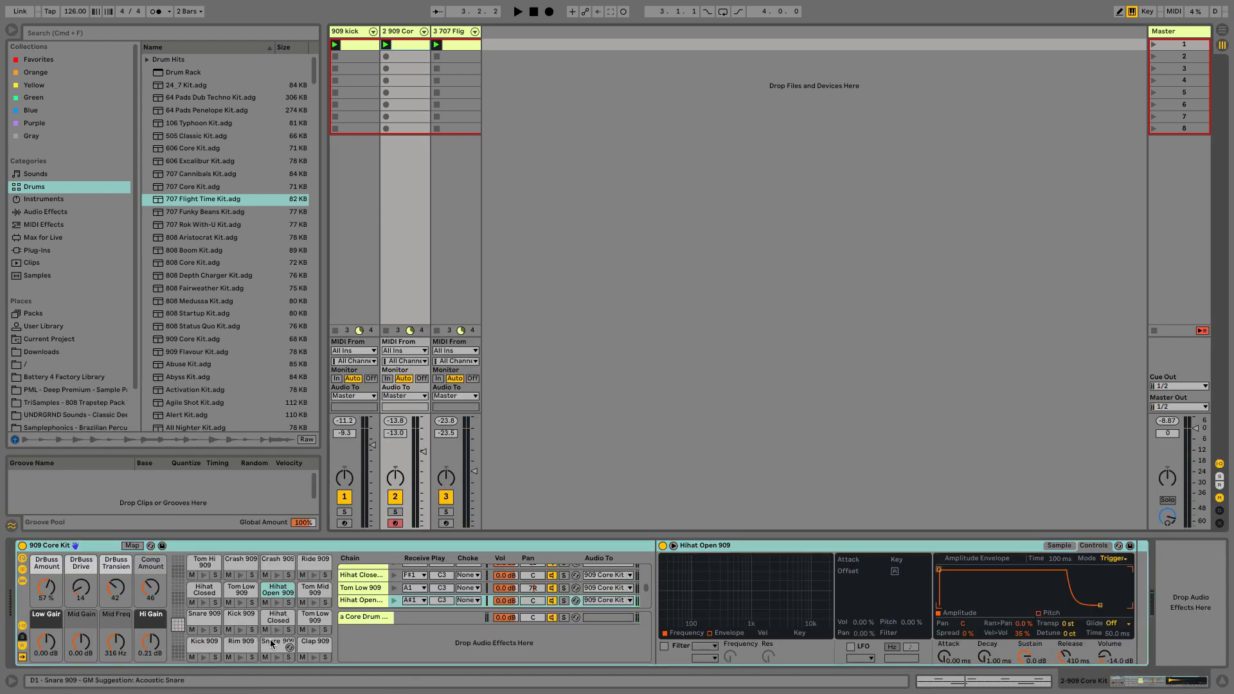
pyautogui.click(315, 641)
pyautogui.press('space')
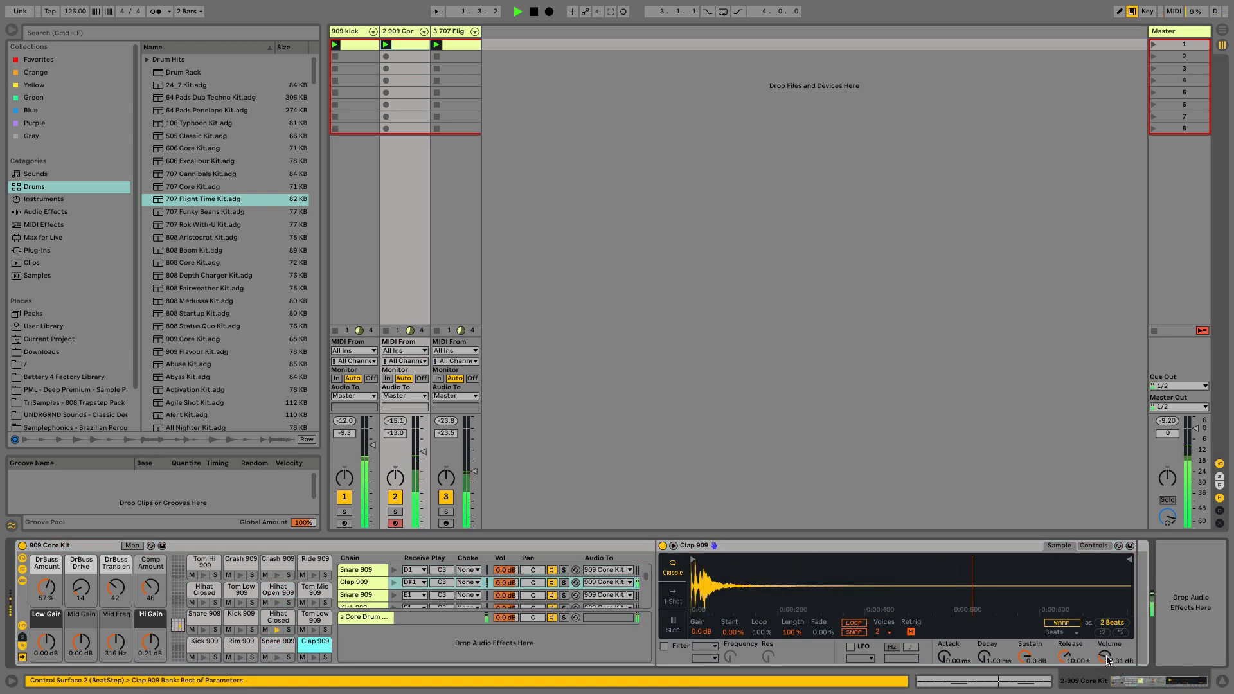
# Transpose the Clap 909 sample to -2 st and play the groove to hear it
pyautogui.click(1093, 546)
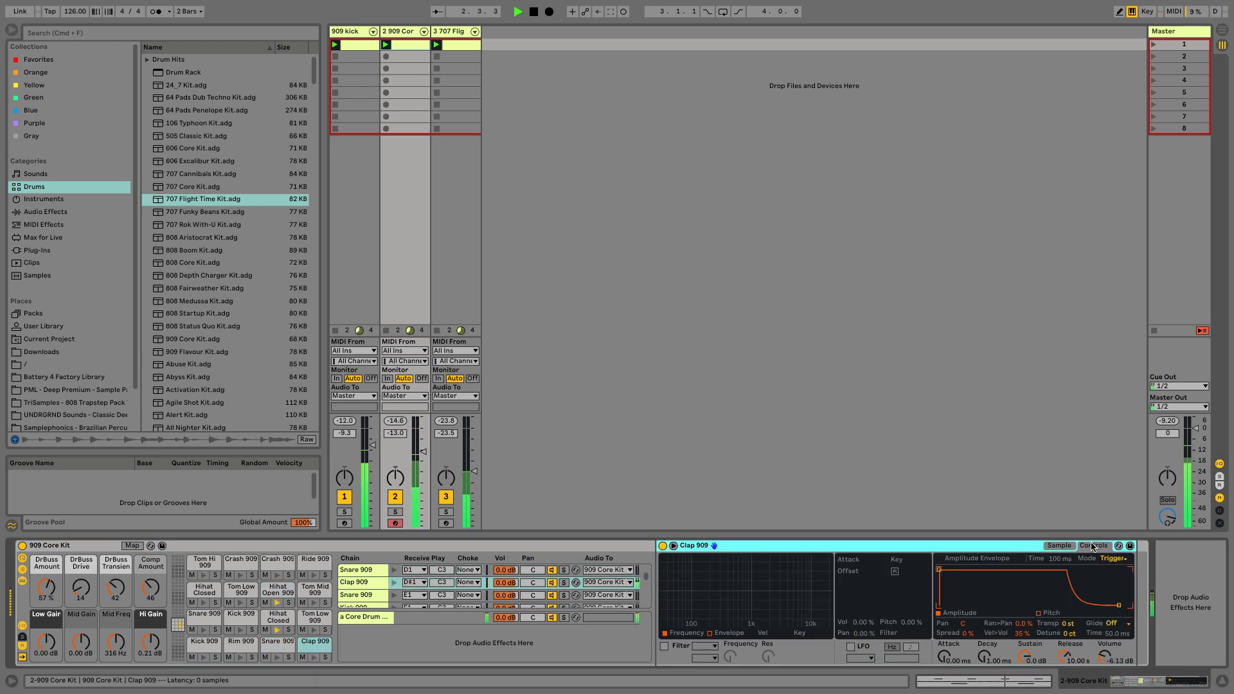
pyautogui.press('space')
pyautogui.moveTo(1069, 624); pyautogui.dragTo(1068, 633)
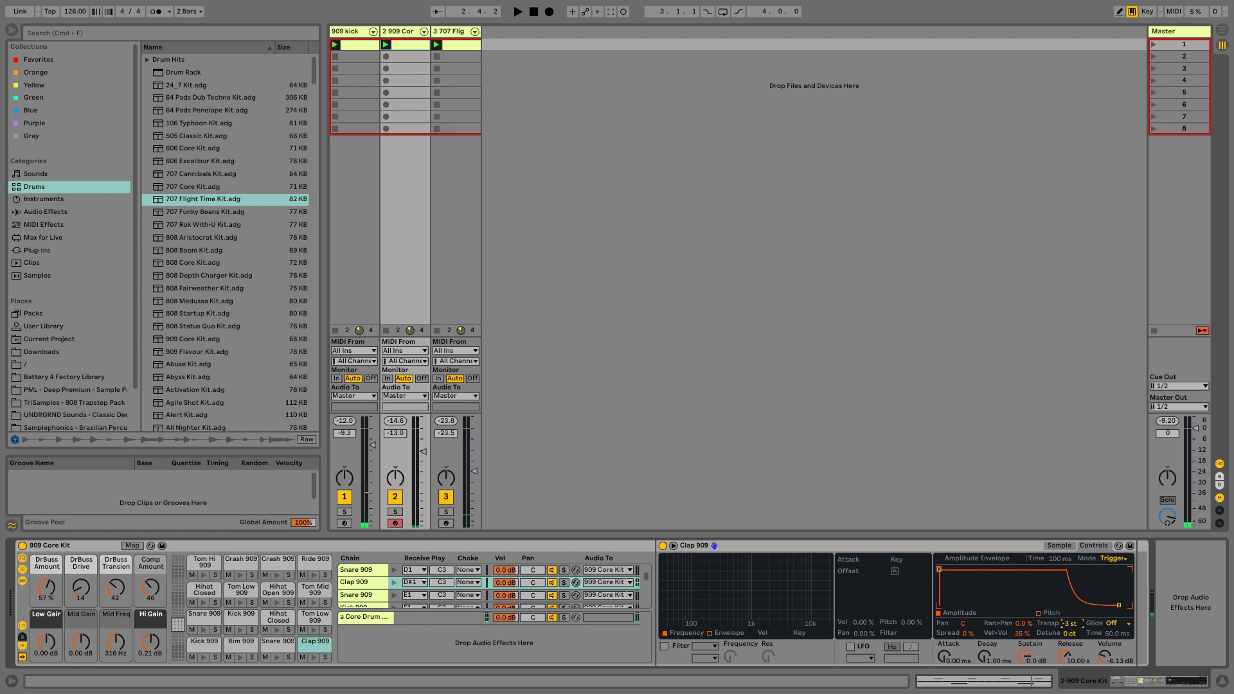
pyautogui.press('space')
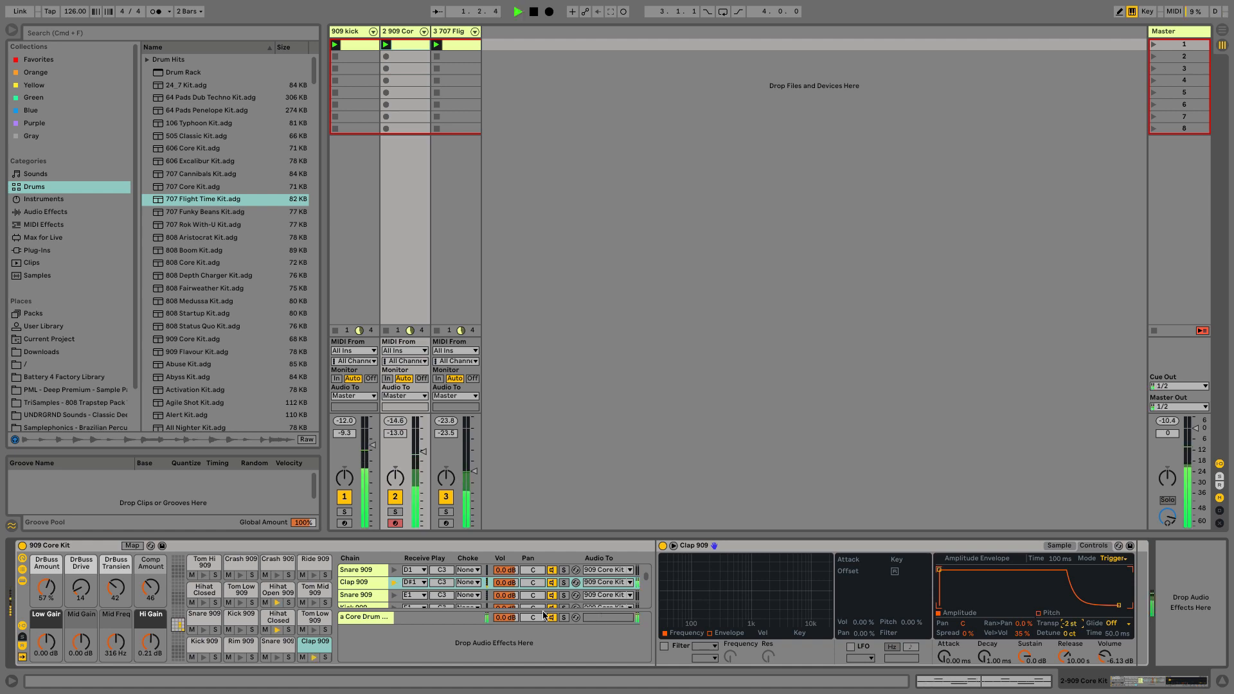
pyautogui.click(340, 583)
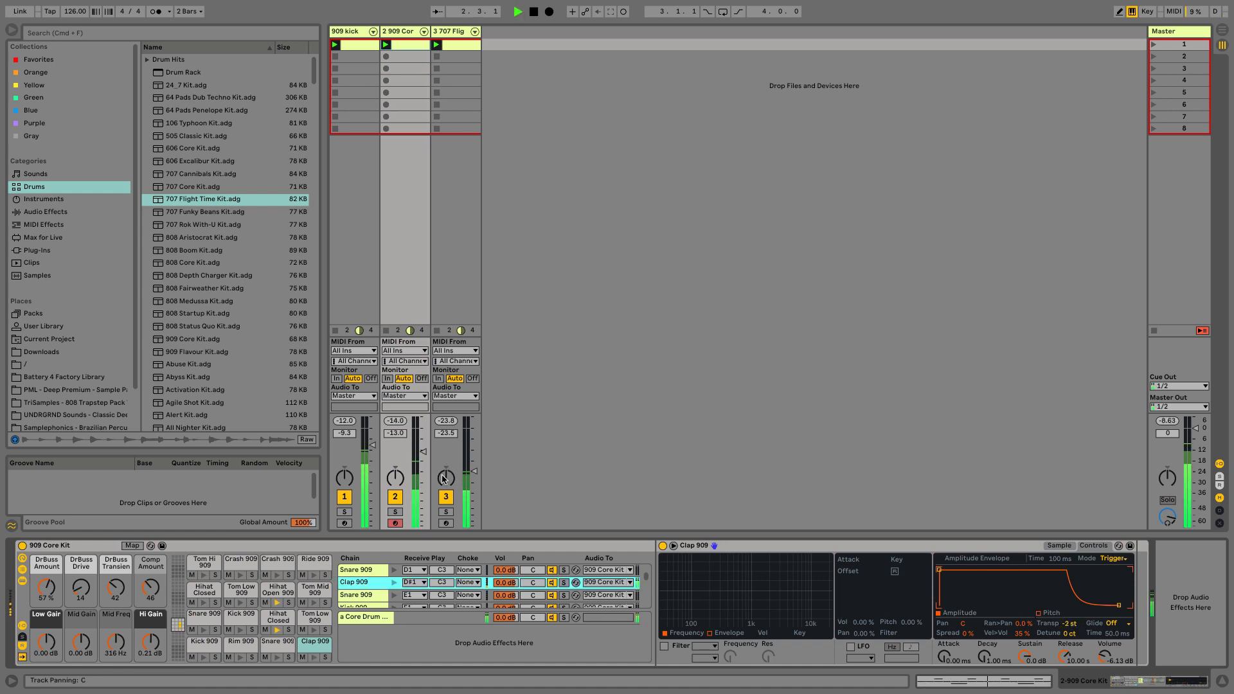
# Replace the third track's kit with the 707 Funky Beans Kit while soloed, then unsolo it at -24.5 dB
pyautogui.click(446, 511)
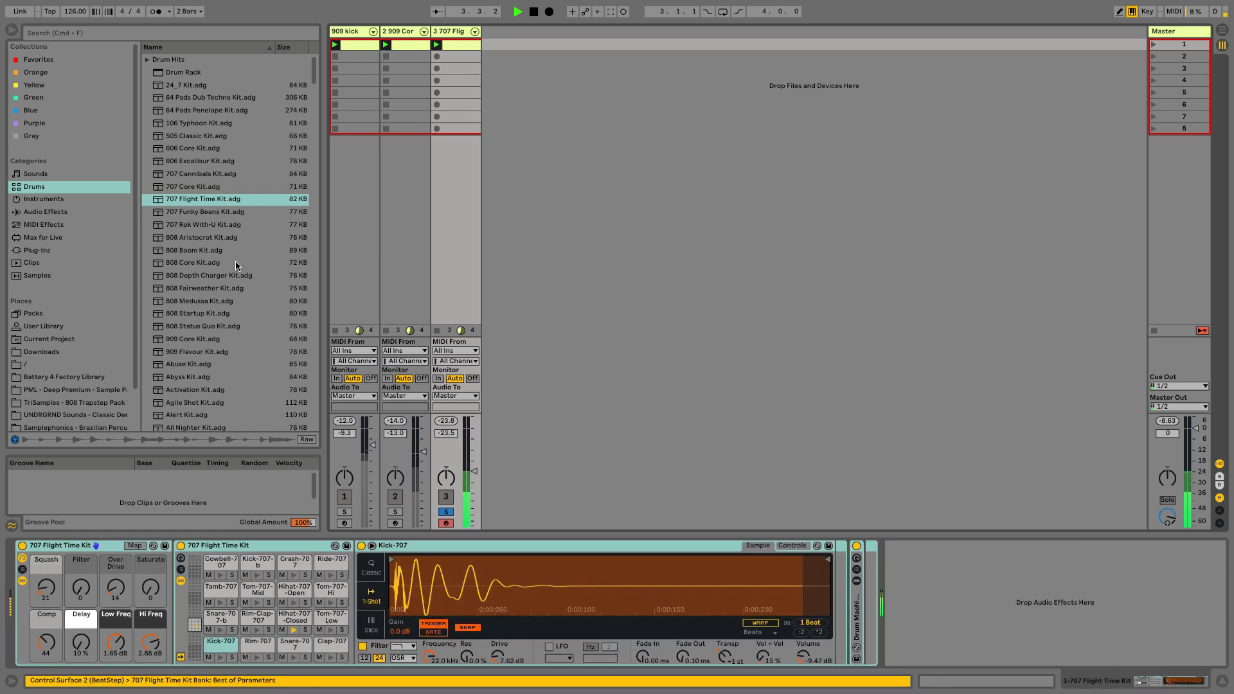
pyautogui.doubleClick(196, 214)
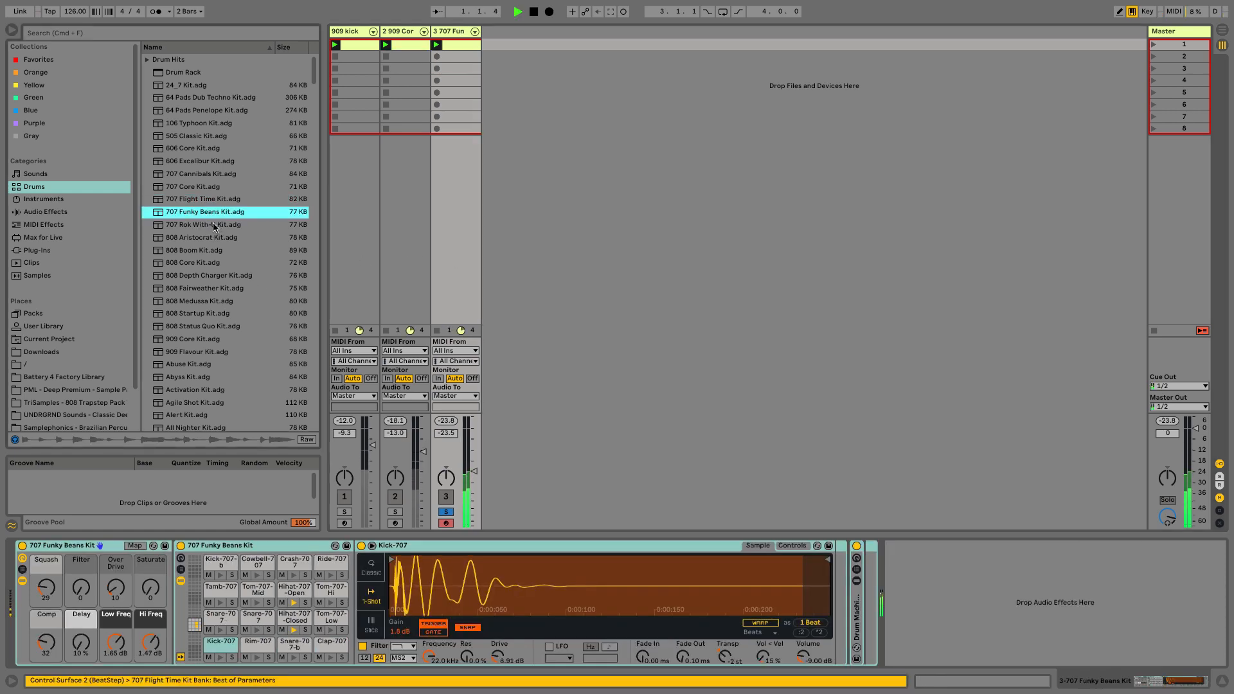
pyautogui.click(451, 512)
pyautogui.moveTo(474, 472); pyautogui.dragTo(474, 473)
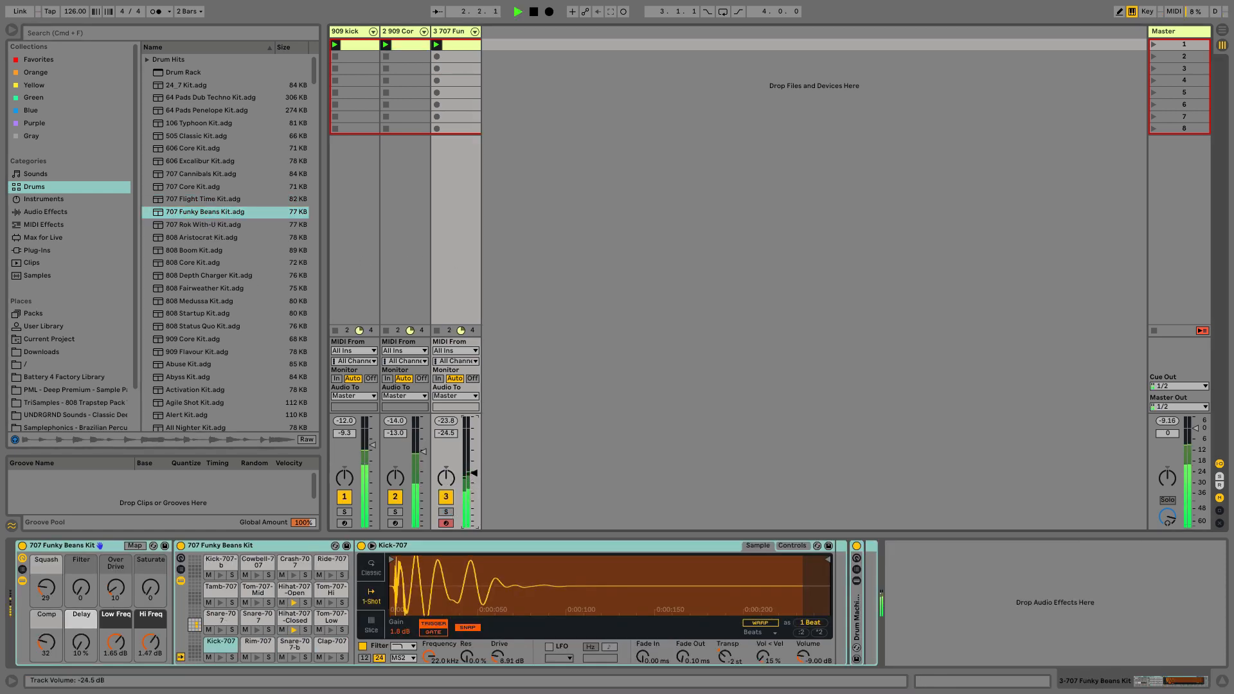
# Switch the Hihat-707-Open sample to Classic playback mode and restart the groove
pyautogui.click(302, 591)
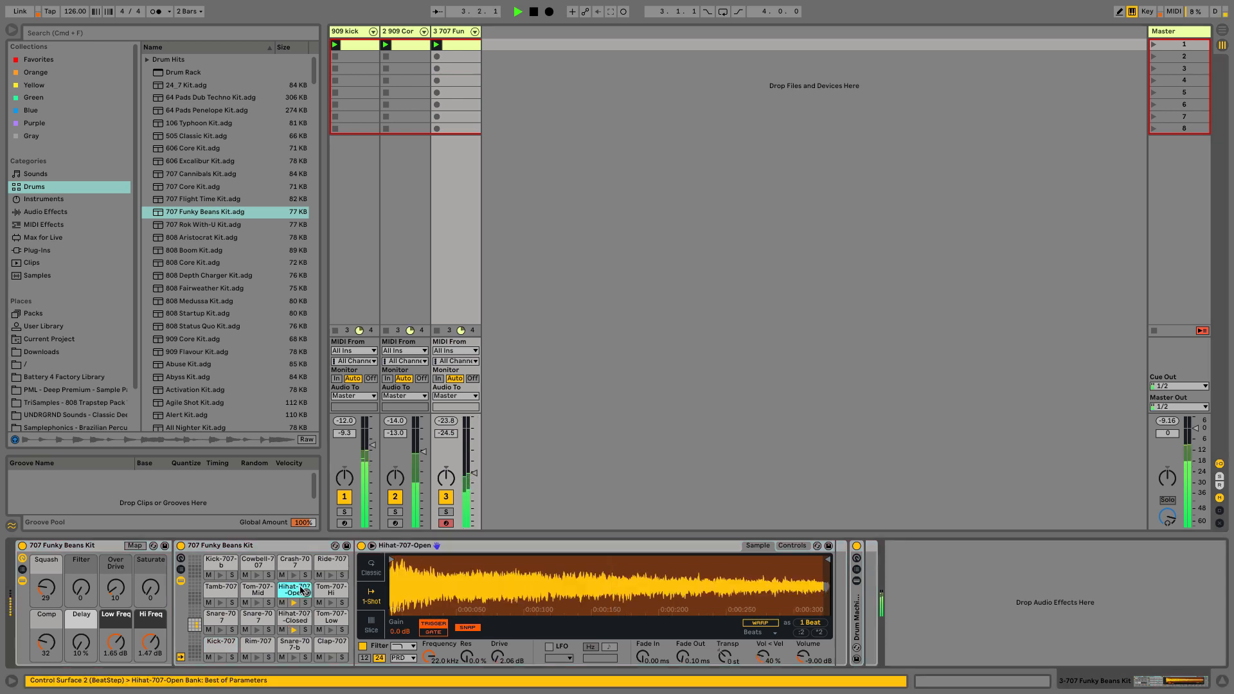
pyautogui.click(371, 567)
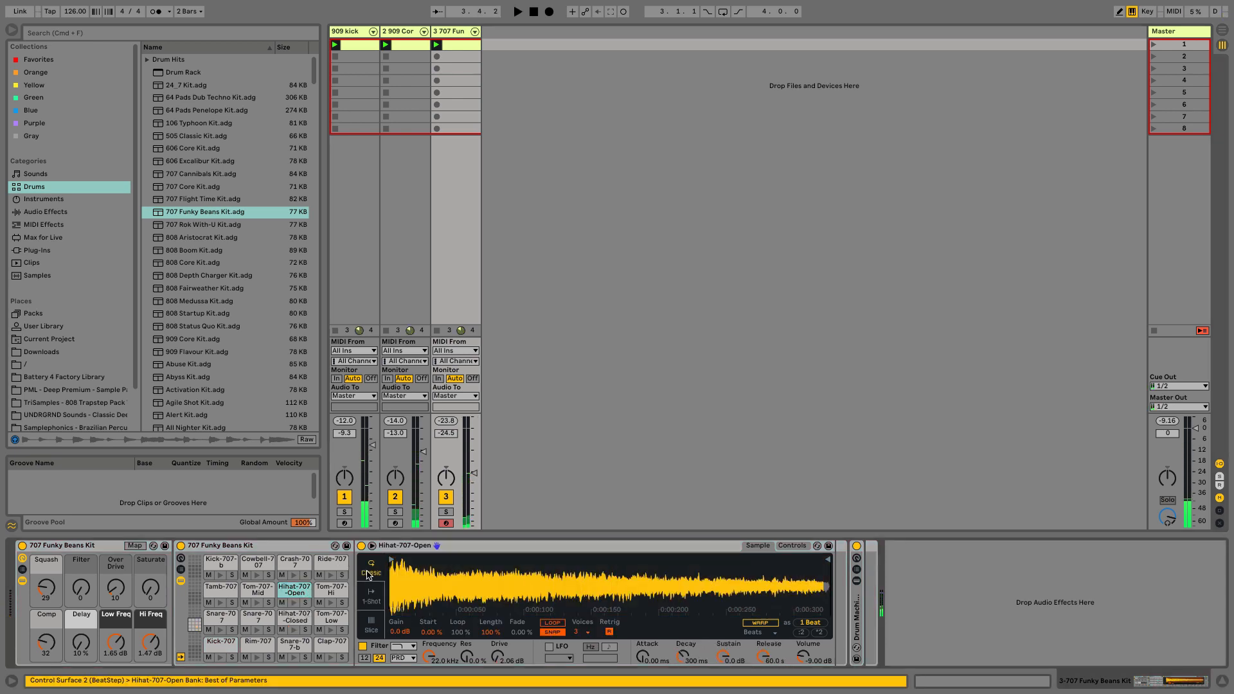
pyautogui.press('space')
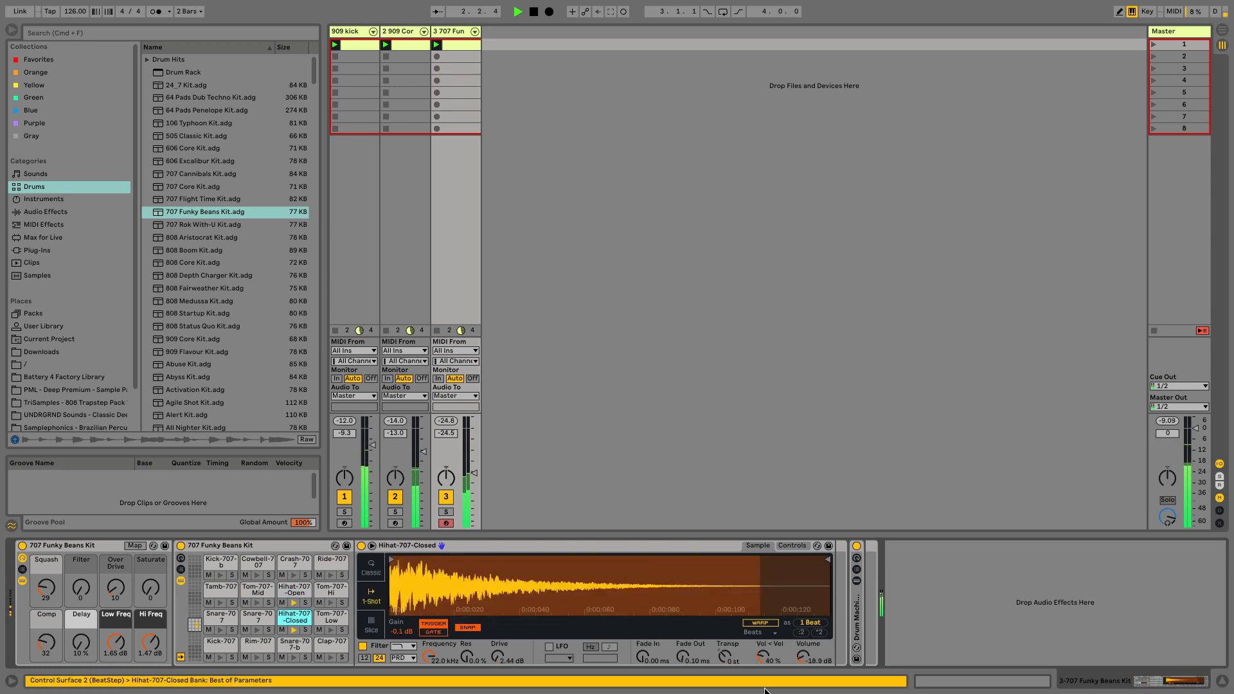
# Set the Hihat-707-Closed sample to Classic mode with a volume of -19.7 dB and a release of 129 ms
pyautogui.moveTo(802, 655); pyautogui.dragTo(763, 689)
pyautogui.click(374, 568)
pyautogui.press('space')
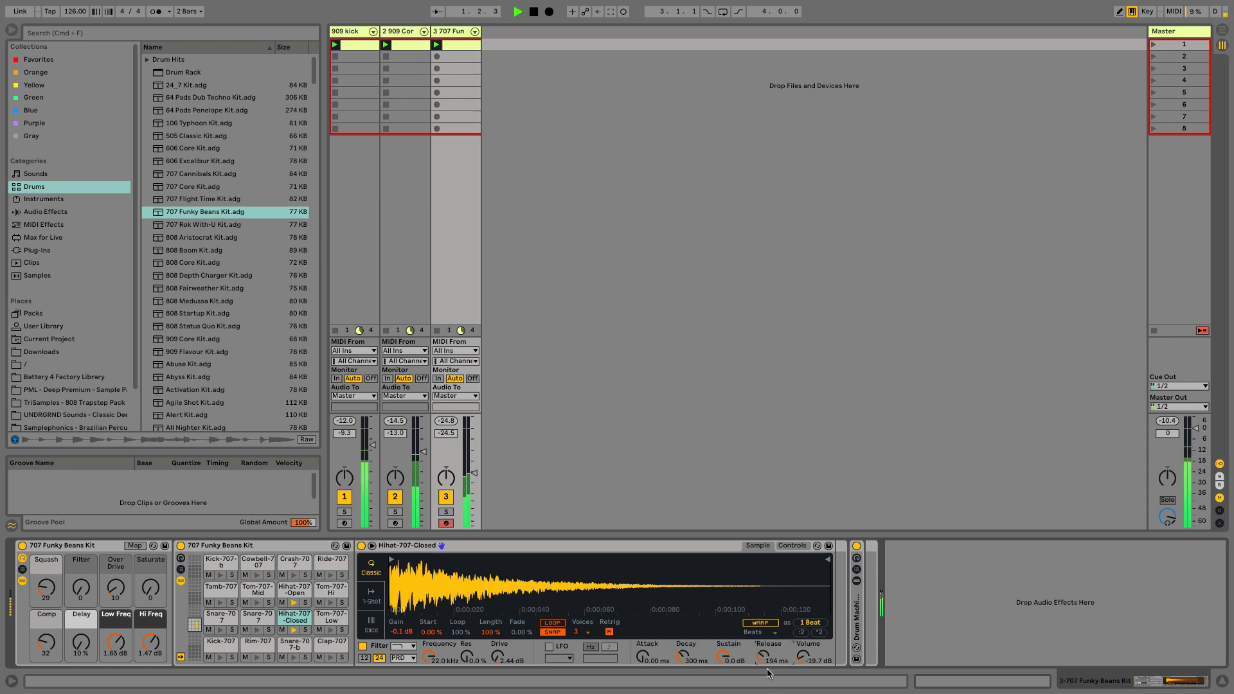
# Try warping the Hihat-707-Closed sample with the Complex warp mode
pyautogui.click(765, 623)
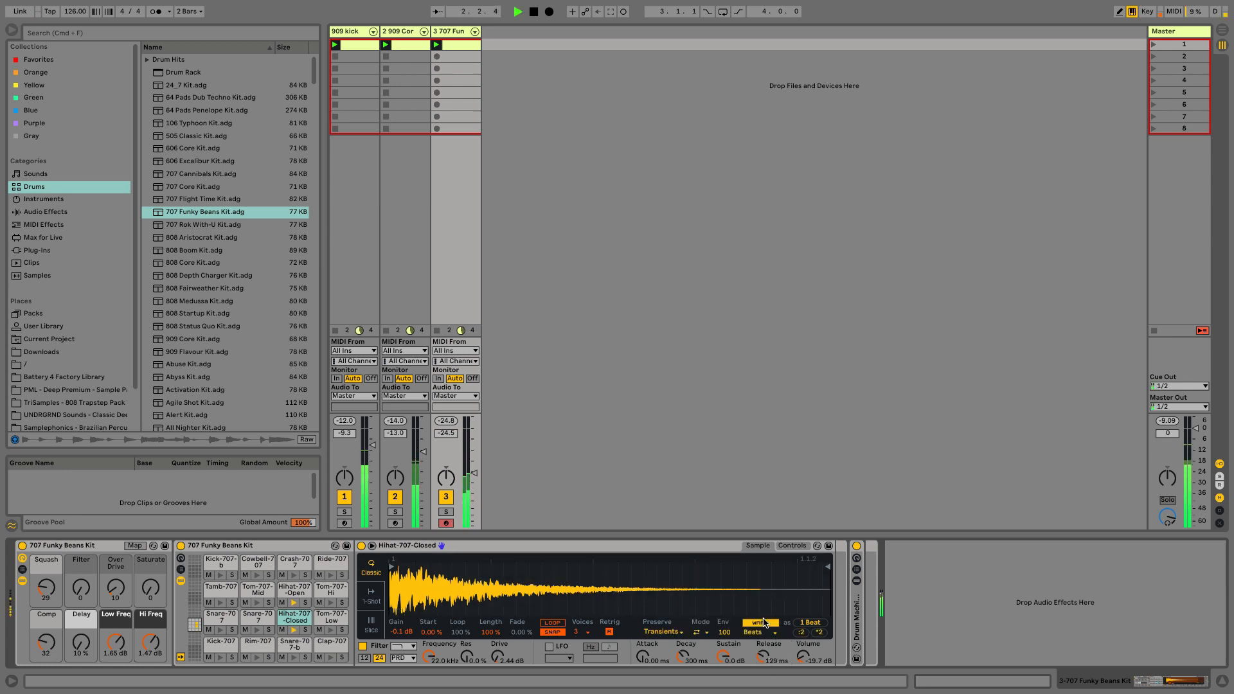
pyautogui.click(765, 623)
pyautogui.click(765, 623)
pyautogui.click(774, 633)
pyautogui.click(773, 615)
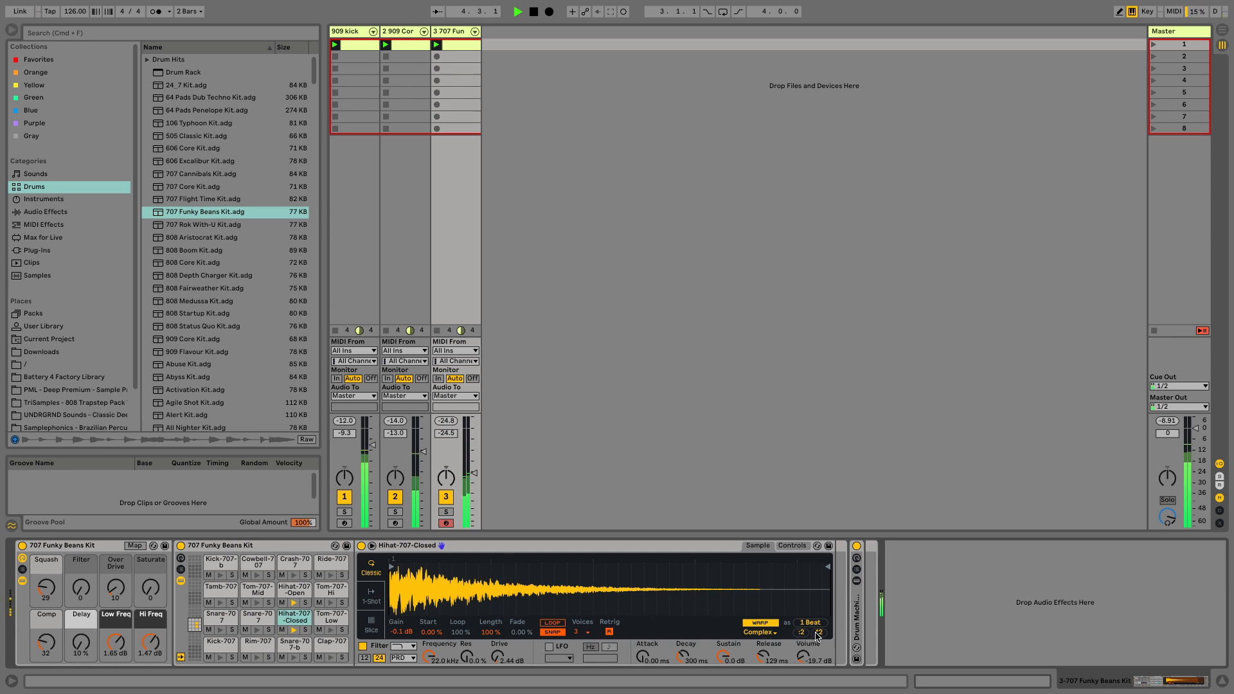
# Audition the warped closed hi-hat soloed with its warp speed doubled, and turn warping and solo back off
pyautogui.click(446, 512)
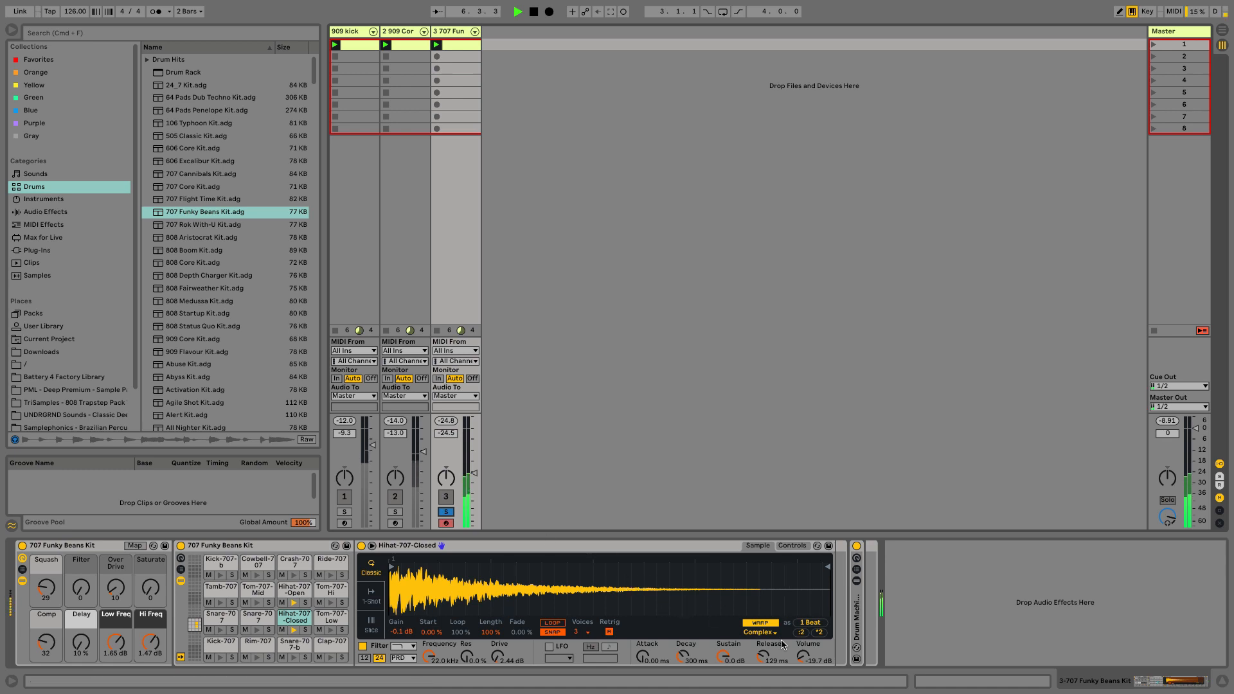
pyautogui.click(819, 633)
pyautogui.click(761, 623)
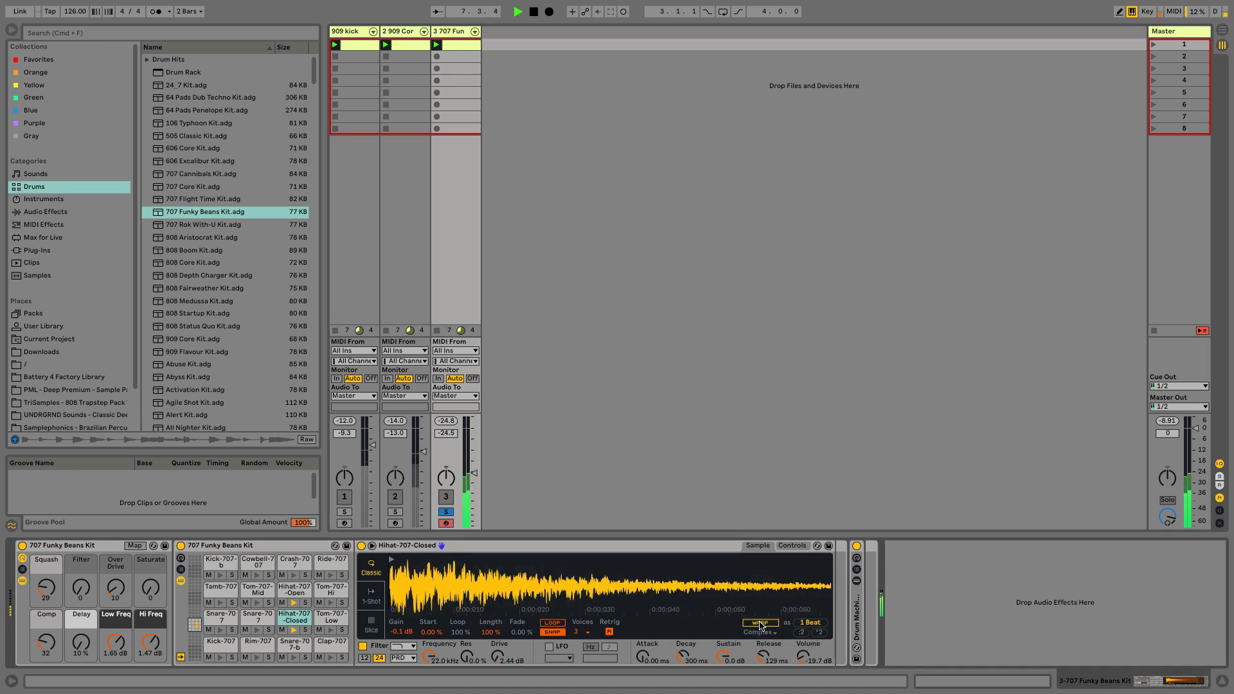
pyautogui.click(445, 512)
# Set the third track's volume to -24.2 dB during playback and select the kick track
pyautogui.press('space')
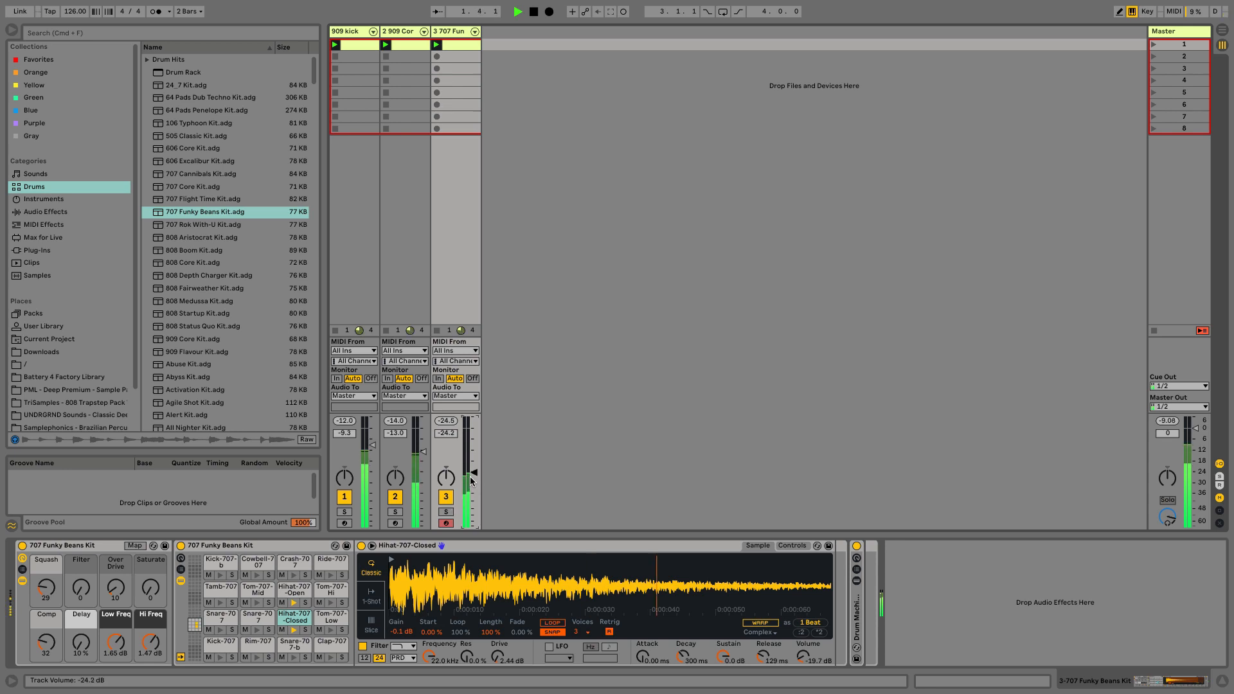
pyautogui.click(354, 51)
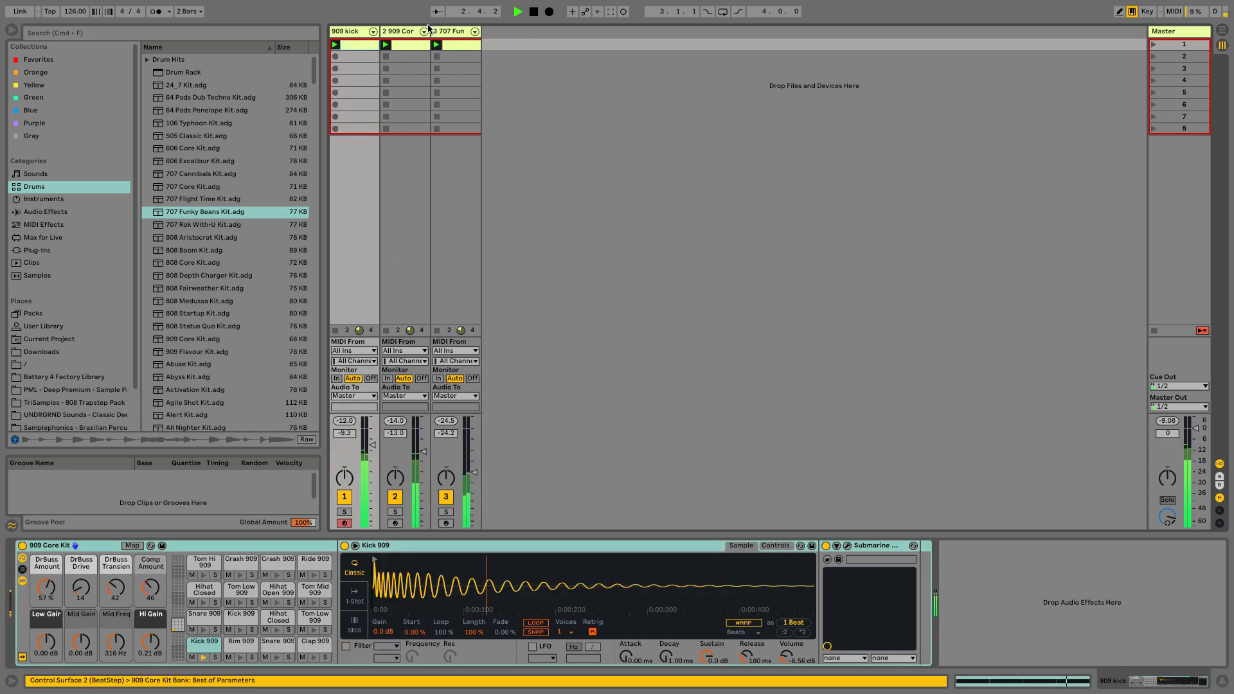
# Stop playback and add two MIDI tracks after the 707 hi-hat track
pyautogui.click(461, 34)
pyautogui.press('space')
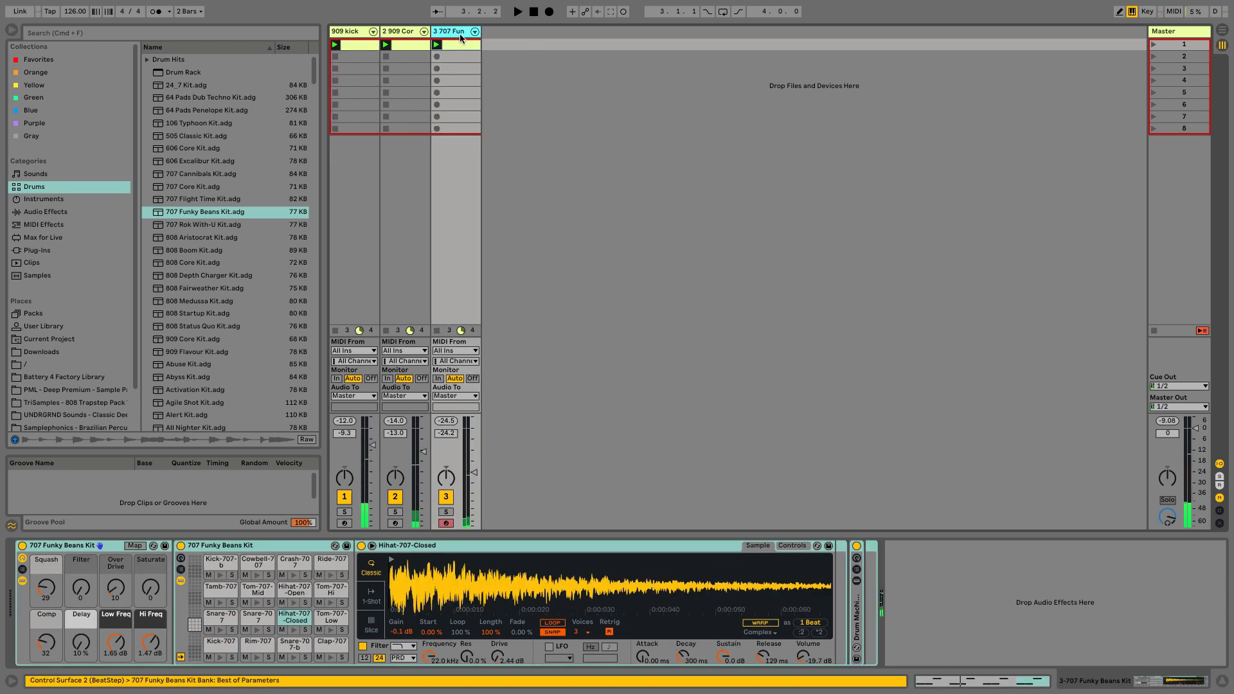
pyautogui.press('super+shift+t')
pyautogui.press('super+shift+t')
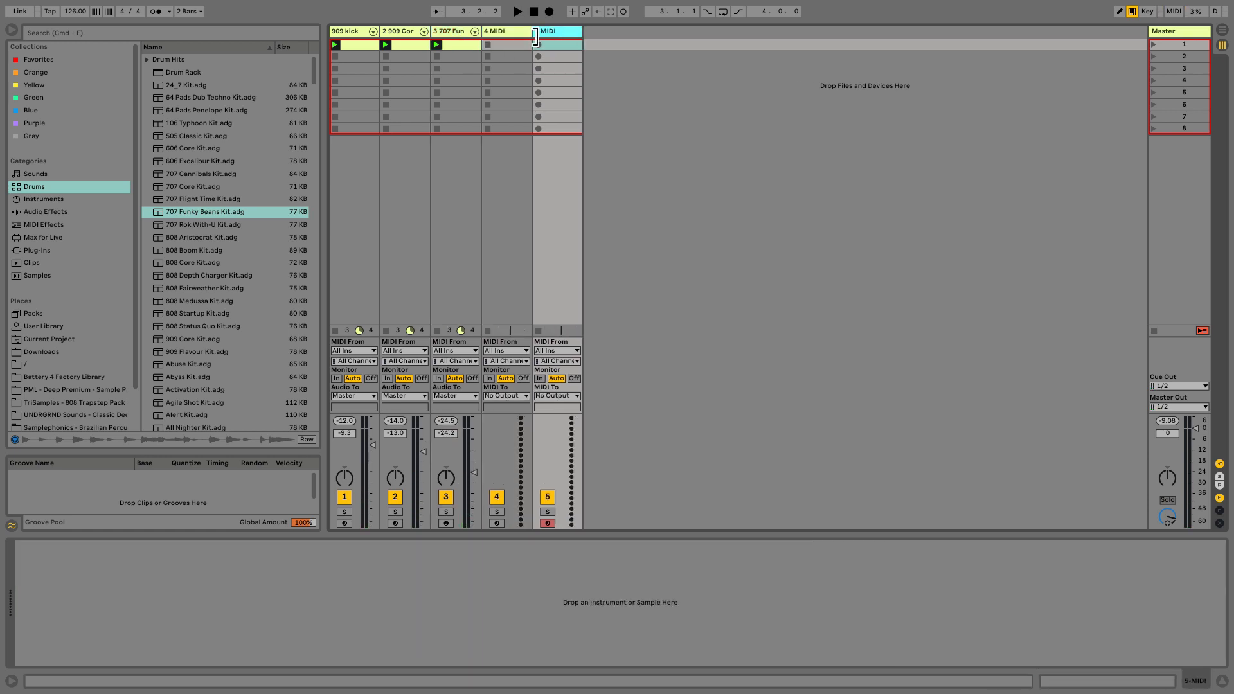
# Search the browser for dune3 and load the DUNE3 instrument onto the fourth track
pyautogui.press('super+f')
pyautogui.write('dune2')
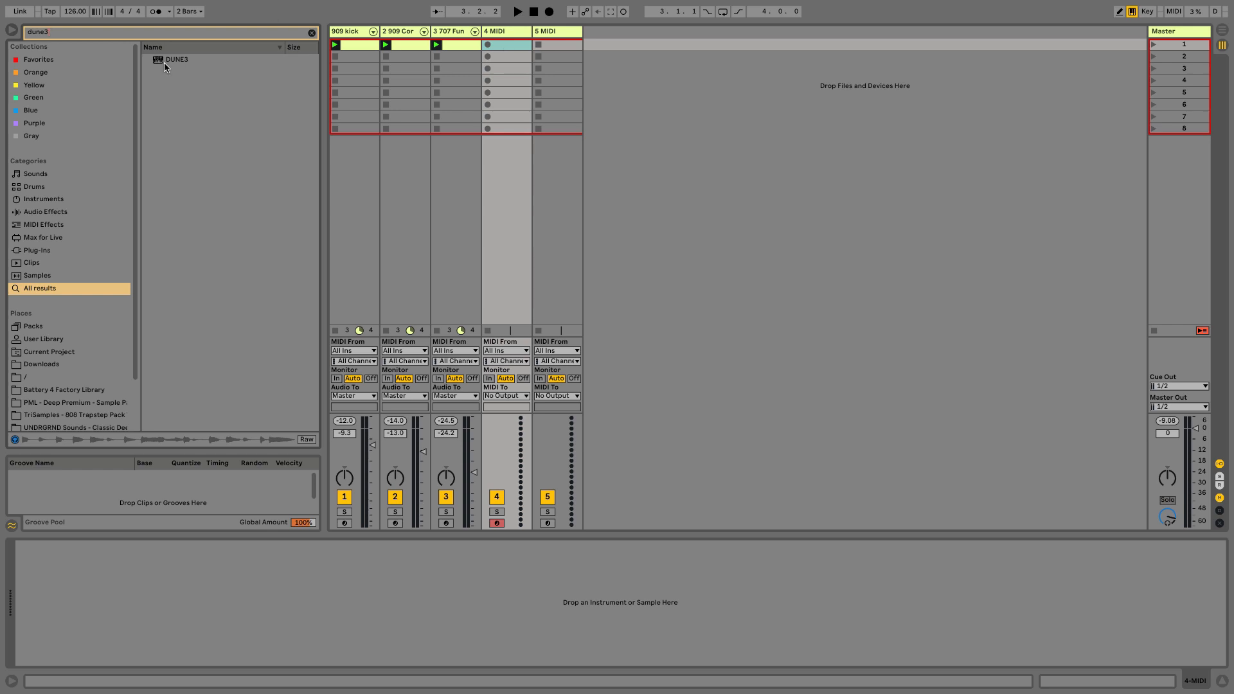
pyautogui.moveTo(164, 63); pyautogui.dragTo(537, 101)
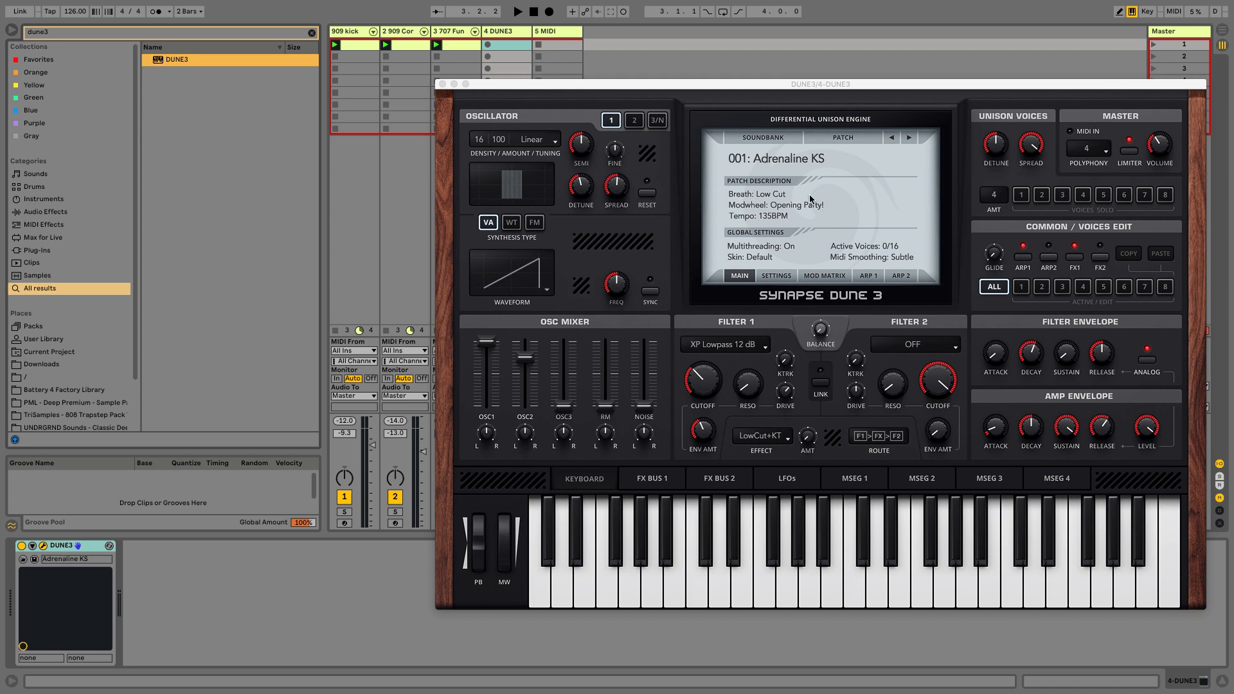
# Load patch 011: AR Trip to Austria KS from the Premium EDM Vol. 1 soundbank in DUNE3 and audition it
pyautogui.click(772, 143)
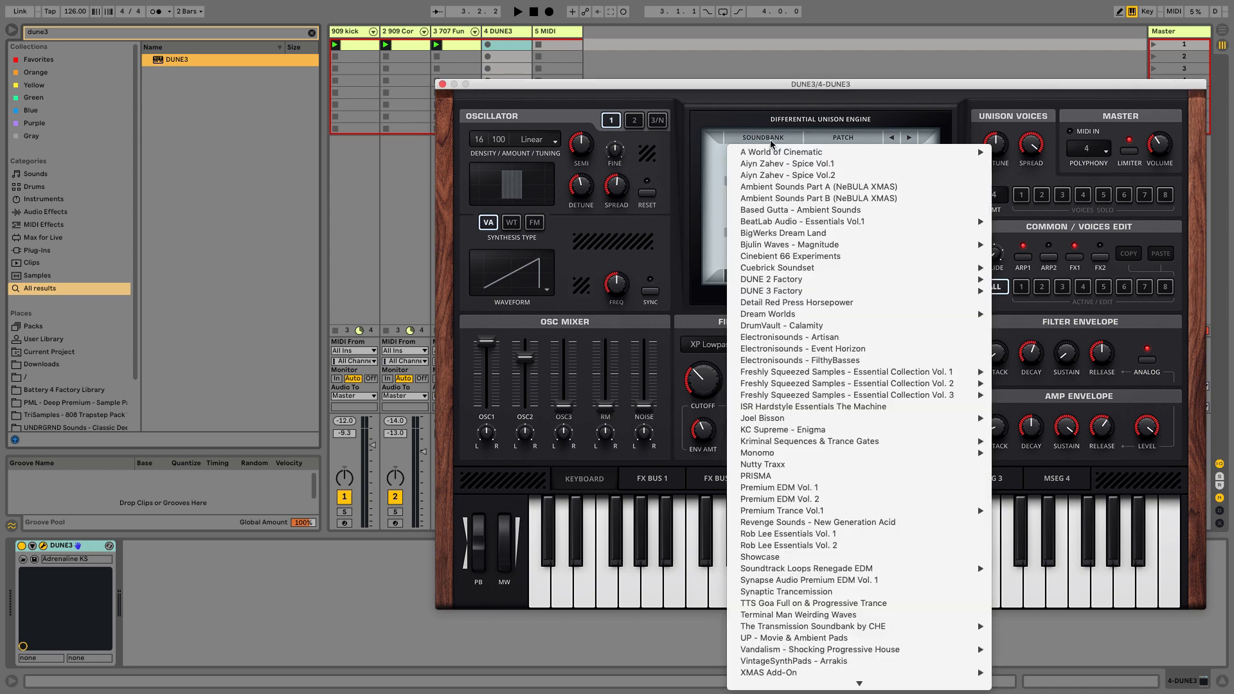
pyautogui.click(815, 488)
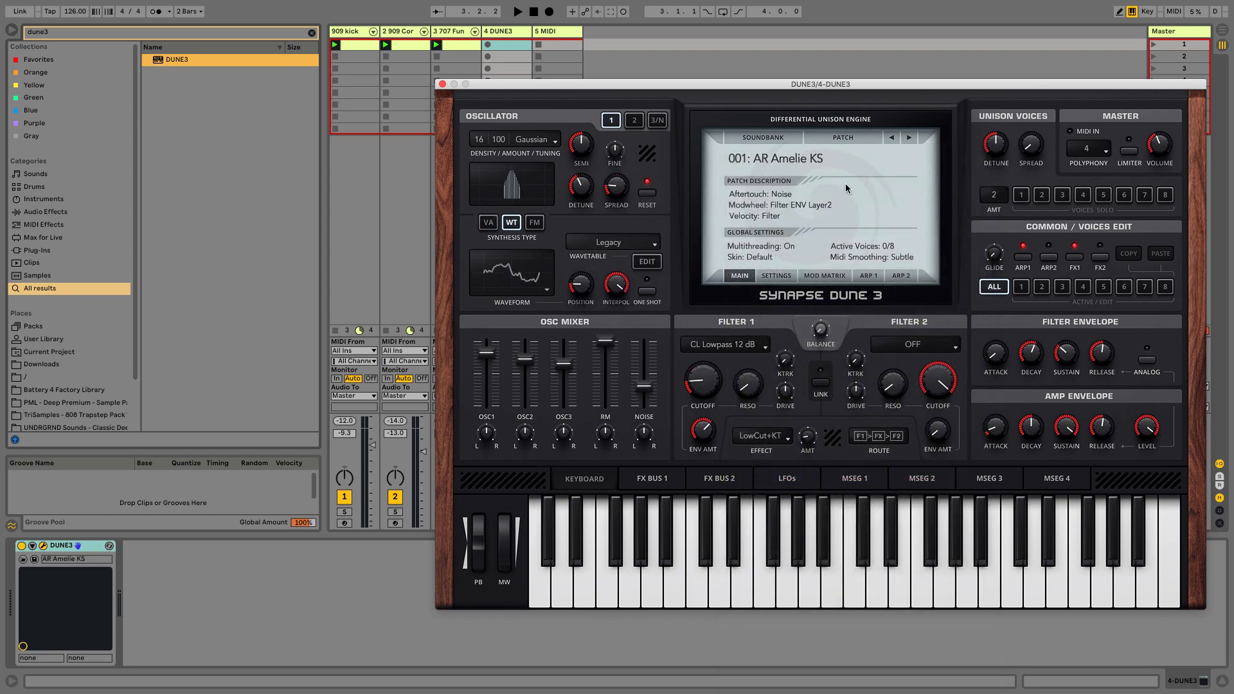
pyautogui.click(836, 159)
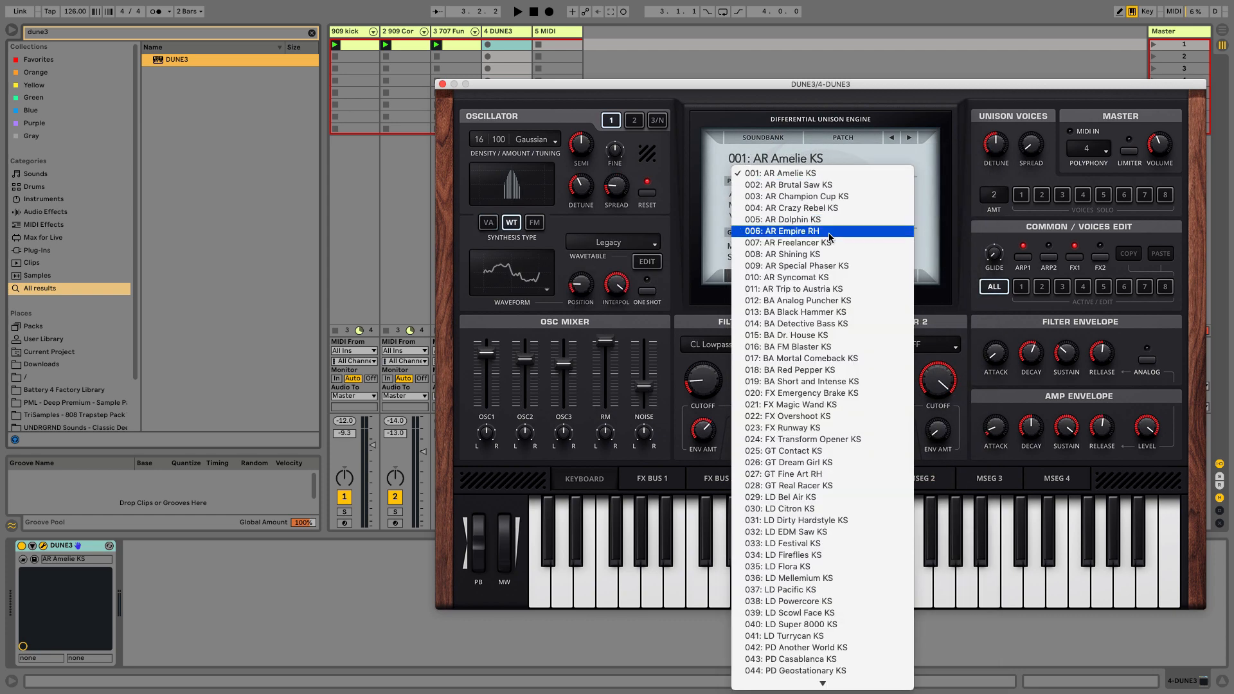
pyautogui.click(844, 289)
pyautogui.press('s')
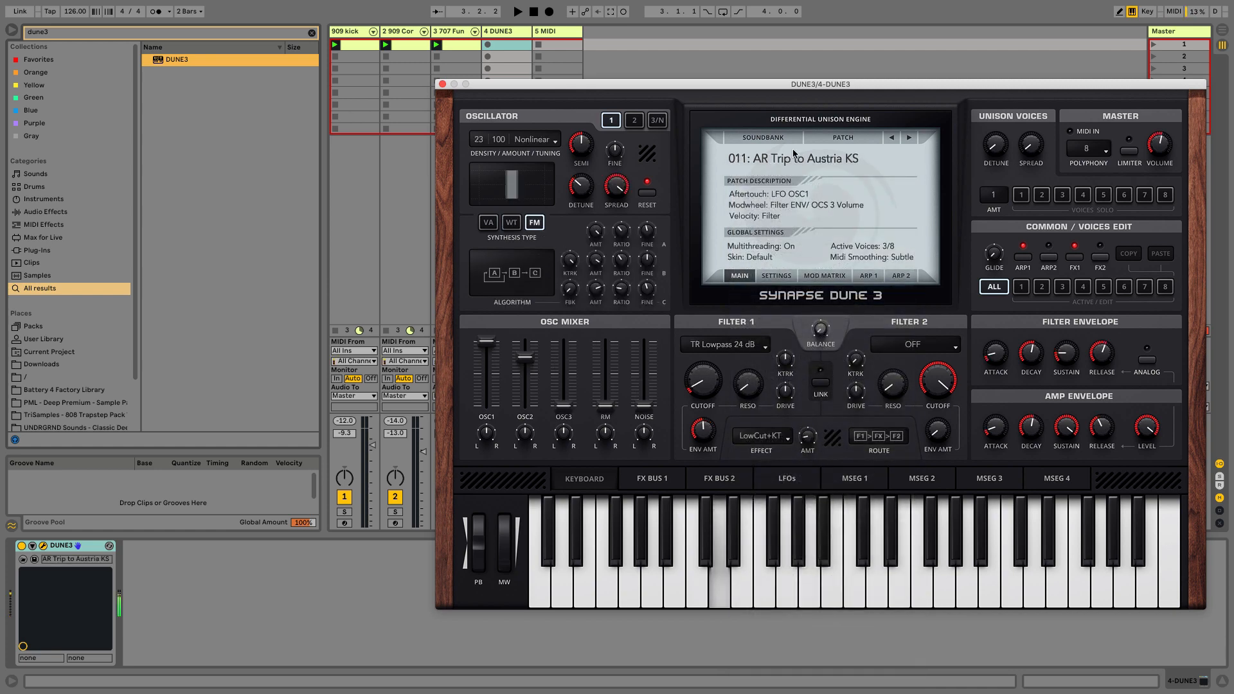
# Set the DUNE3 track's volume to -12.0 dB and switch oscillator 1 to VA synthesis
pyautogui.moveTo(793, 92); pyautogui.dragTo(965, 93)
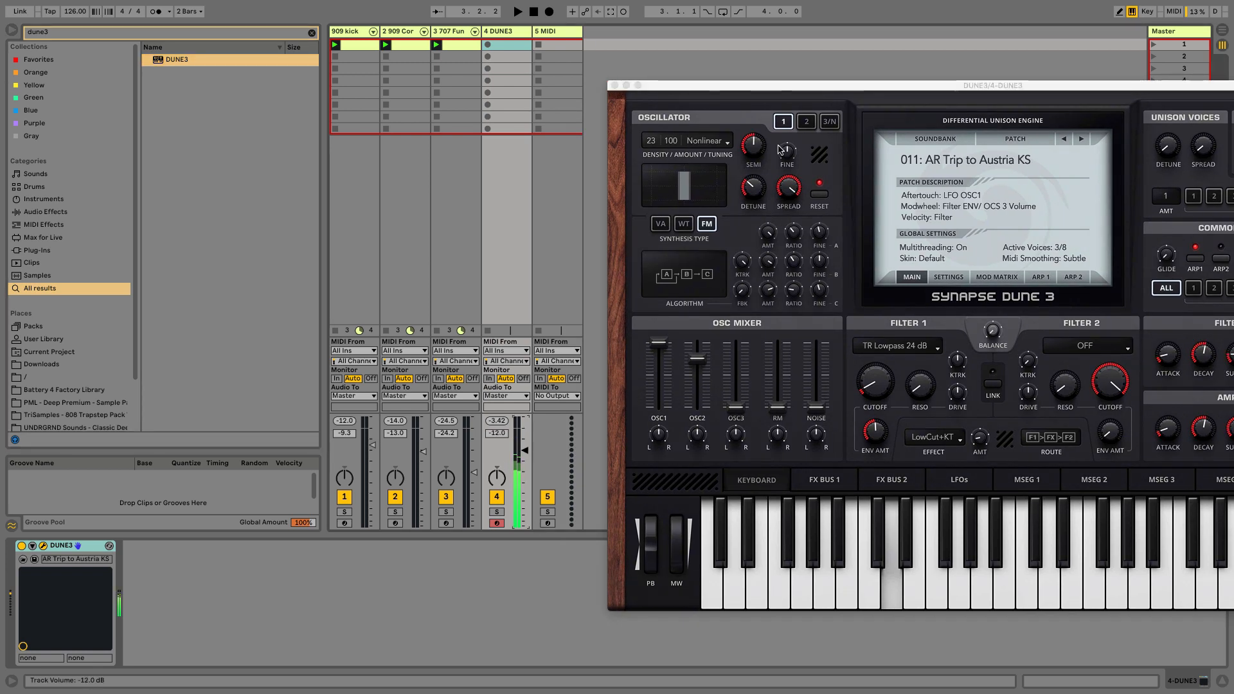
pyautogui.moveTo(752, 144)
pyautogui.click(757, 138)
pyautogui.click(684, 224)
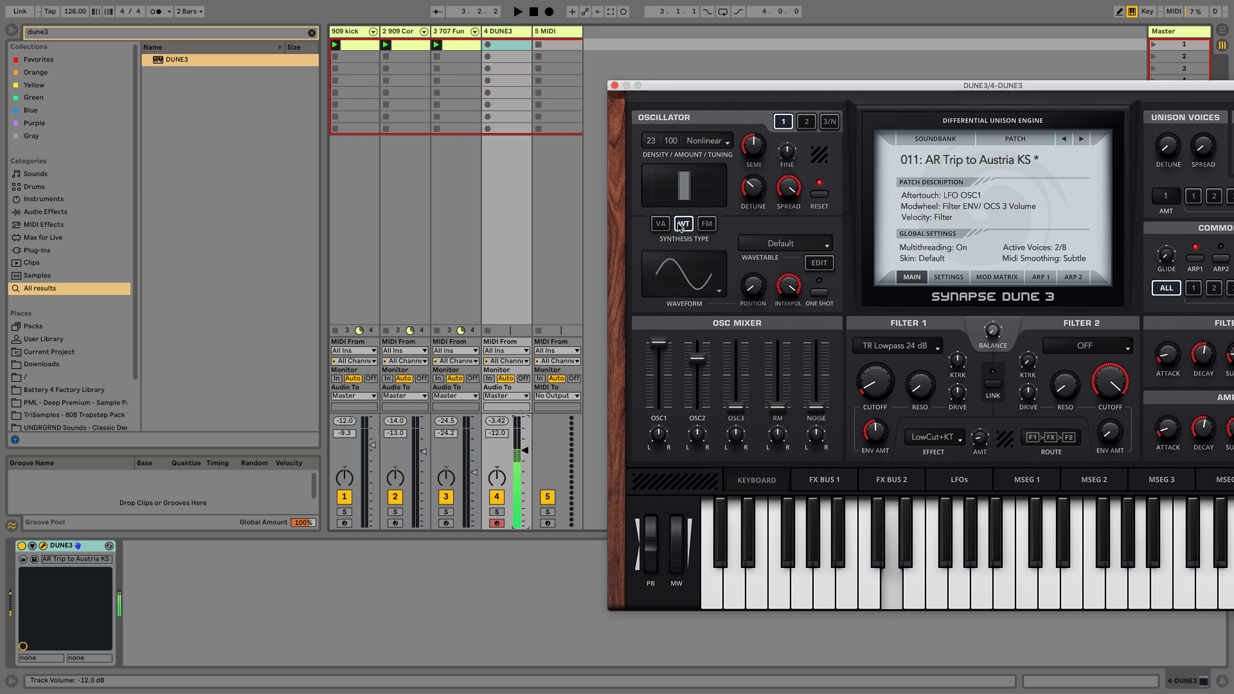
pyautogui.click(659, 225)
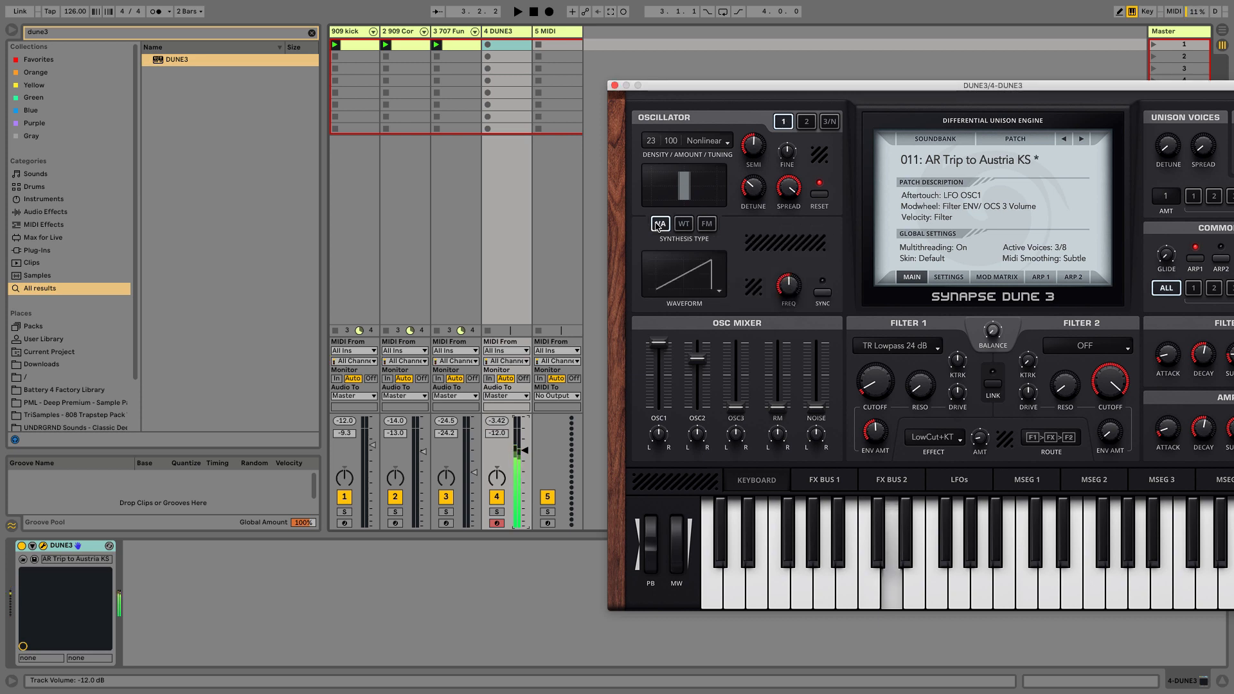
# Set oscillator 2 to a Ramp Down waveform with wider detune and spread, and raise oscillators 1 and 2 to full level
pyautogui.click(808, 122)
pyautogui.click(694, 282)
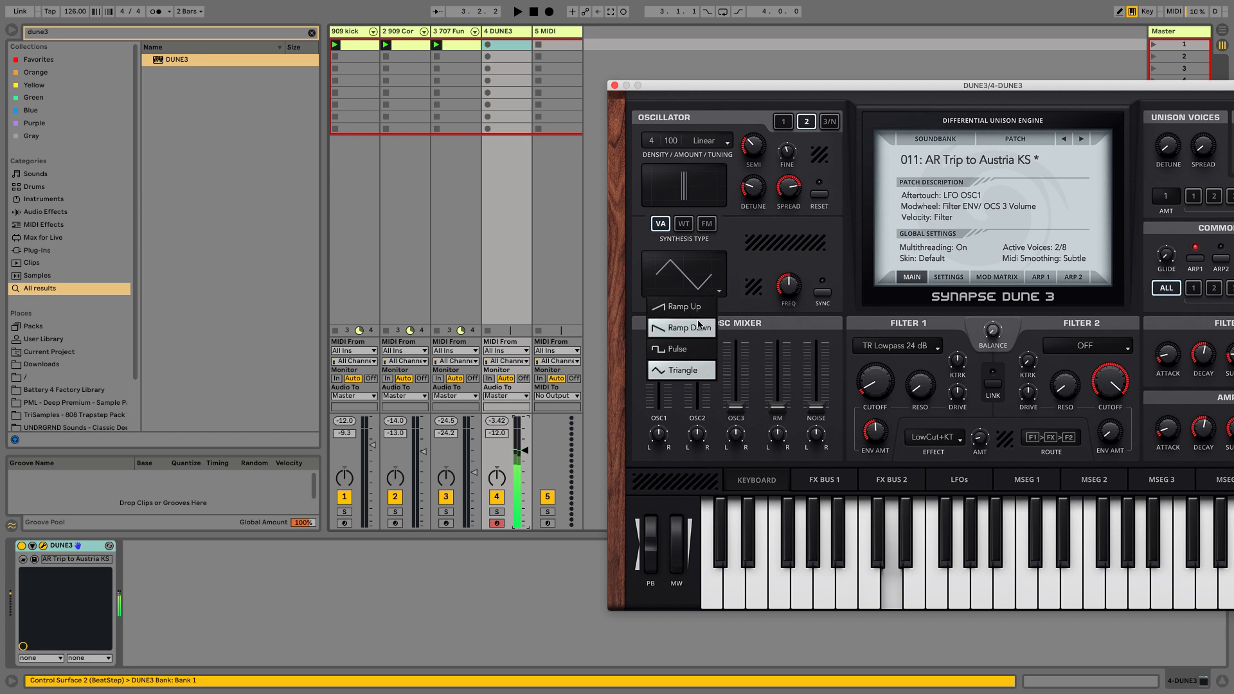
pyautogui.click(699, 327)
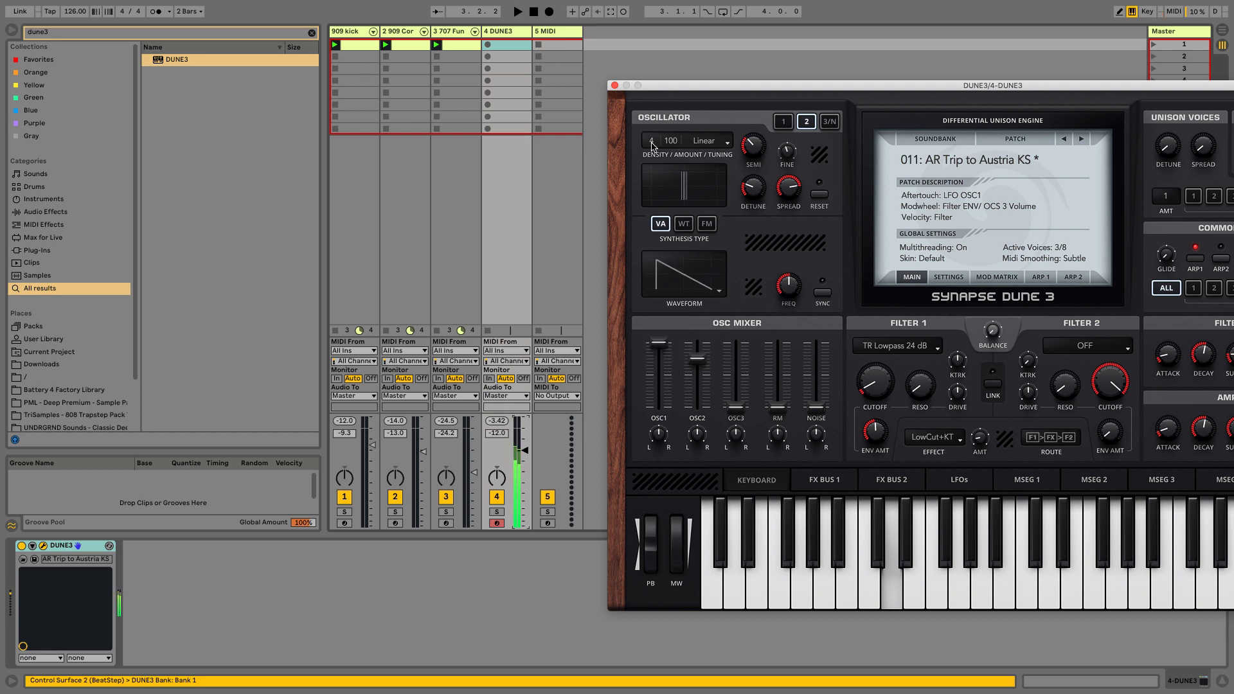
pyautogui.moveTo(653, 145)
pyautogui.mouseDown()
pyautogui.moveTo(657, 116)
pyautogui.moveTo(660, 152)
pyautogui.mouseUp()
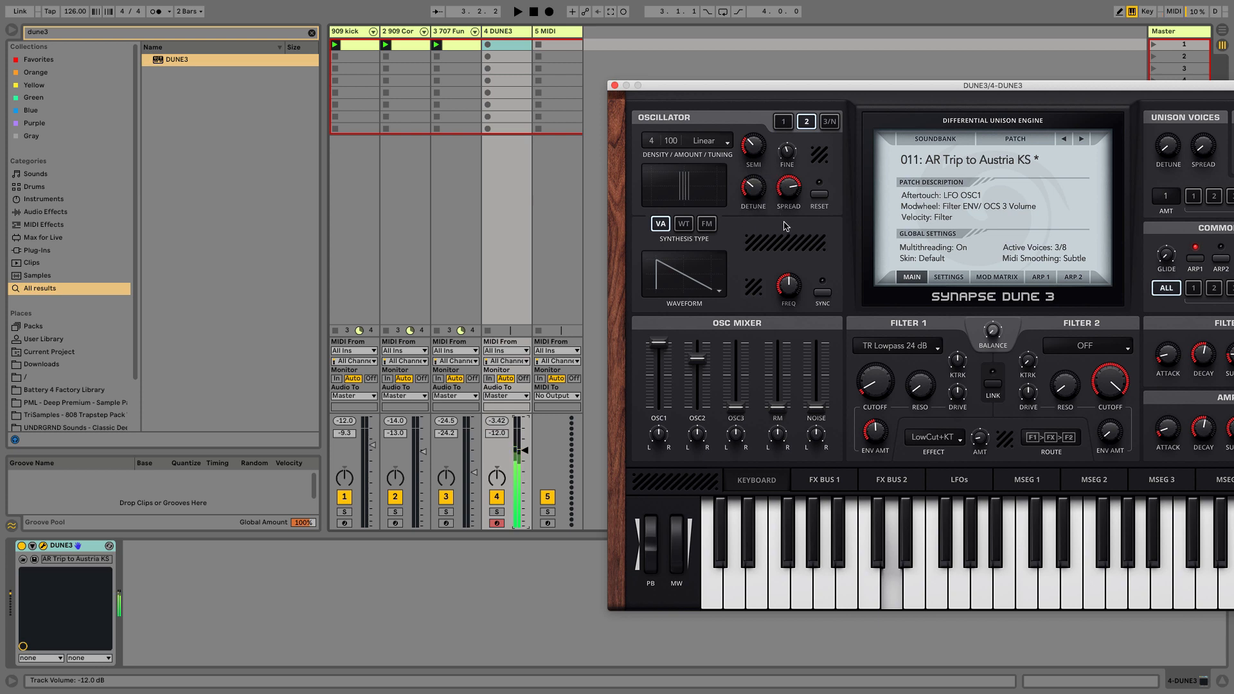
pyautogui.moveTo(693, 377); pyautogui.dragTo(661, 390)
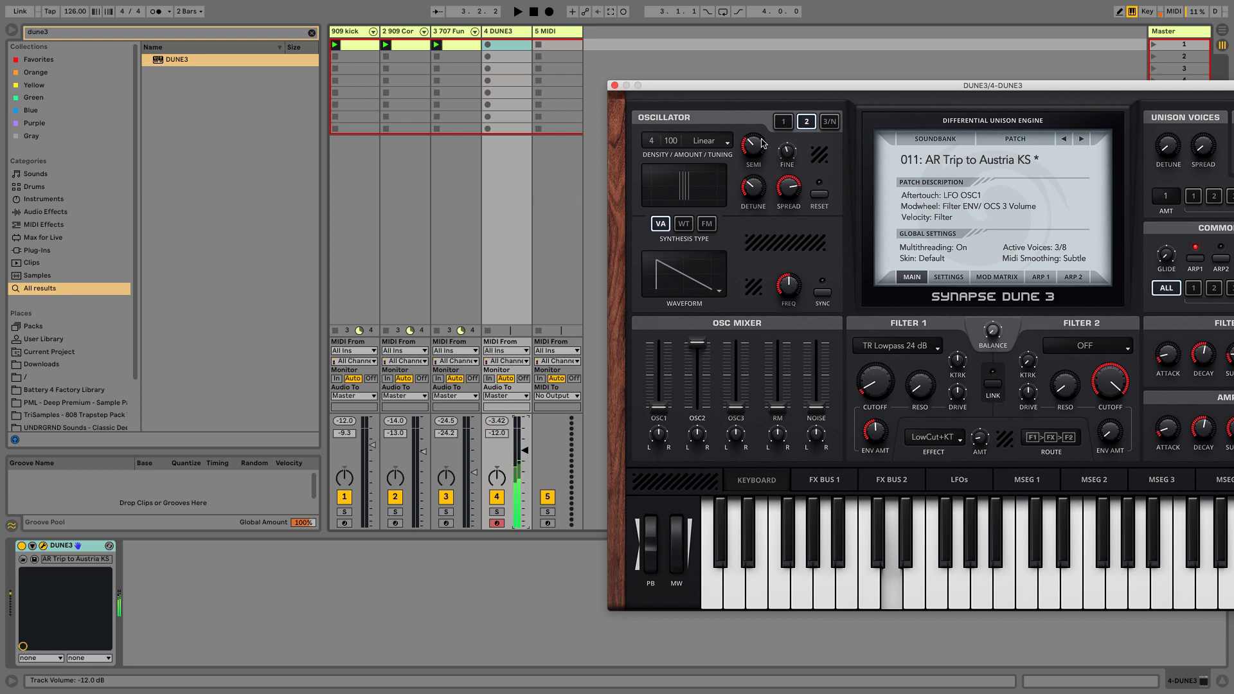
pyautogui.moveTo(659, 406); pyautogui.dragTo(661, 269)
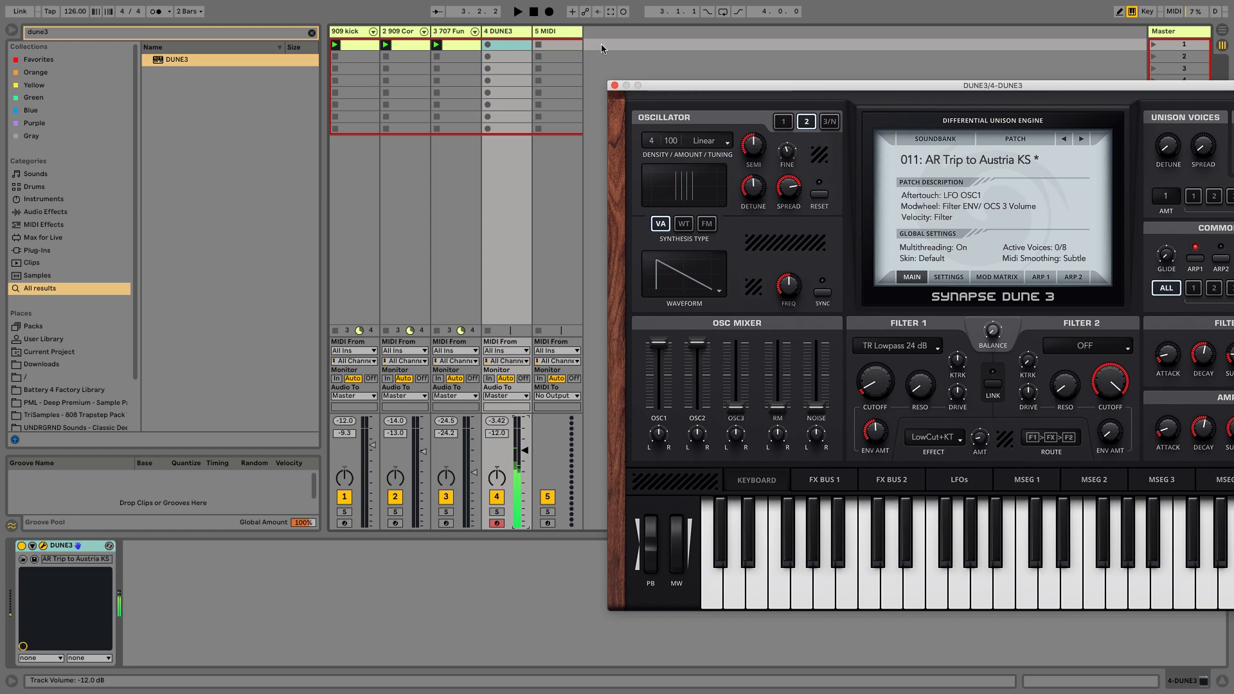
# Create a one-bar MIDI clip in the DUNE3 track's first slot and fill it with a sustained D2 note
pyautogui.doubleClick(514, 43)
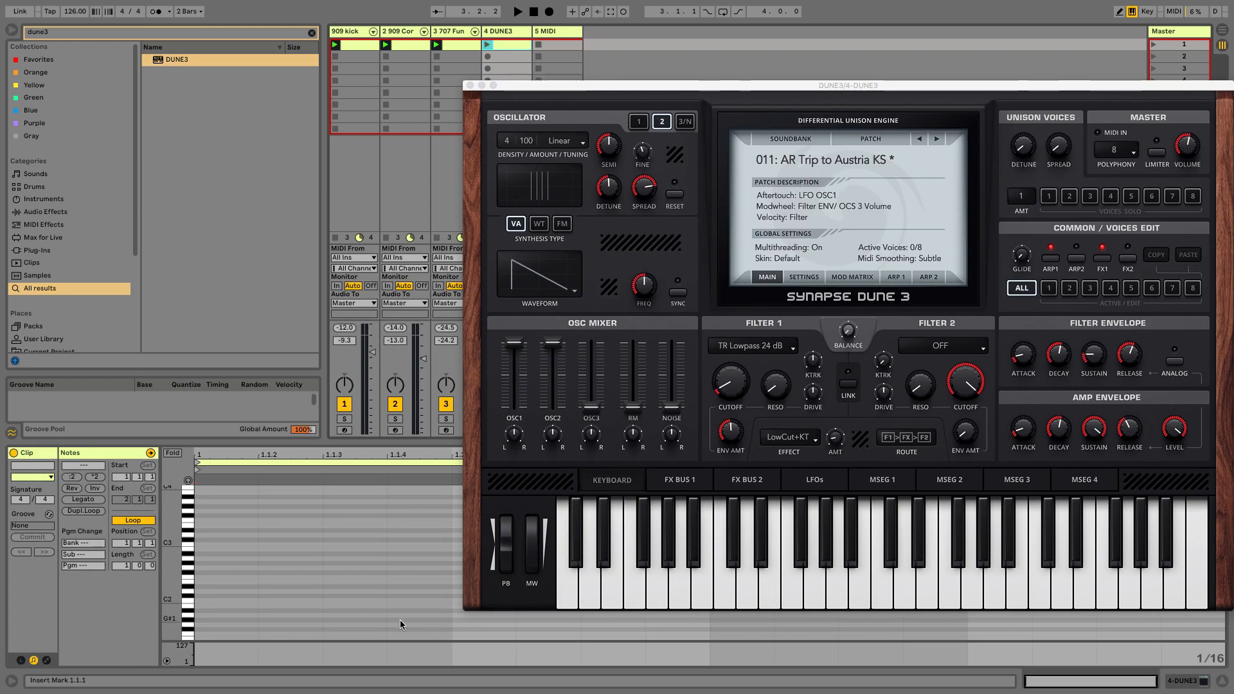
pyautogui.press('s')
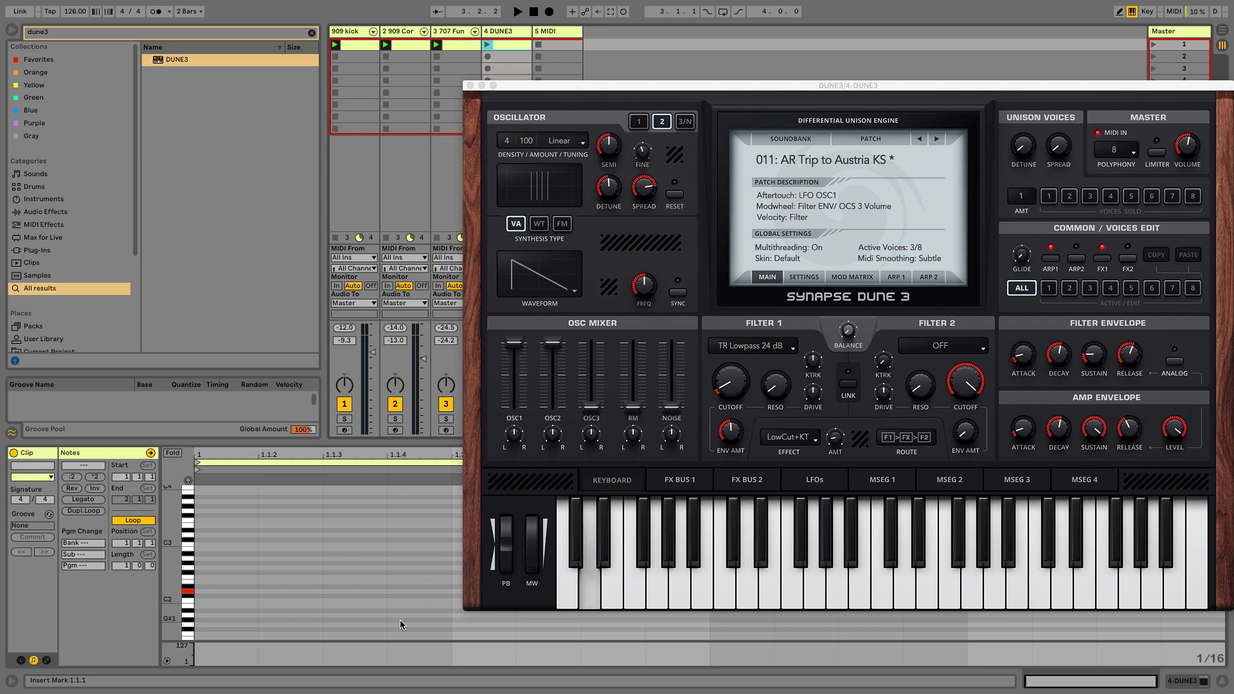
pyautogui.moveTo(178, 596); pyautogui.dragTo(1224, 515)
pyautogui.doubleClick(213, 592)
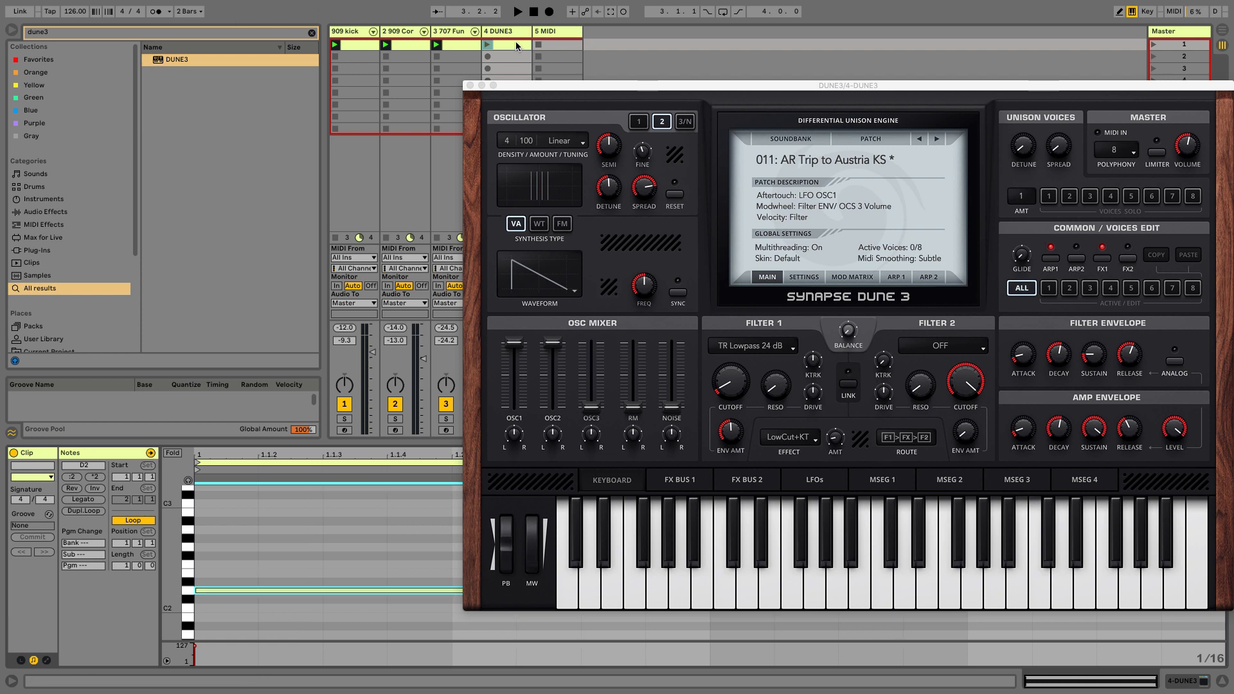
# Play the DUNE3 clip soloed, clear the browser search and list the audio effects
pyautogui.moveTo(517, 85); pyautogui.dragTo(693, 58)
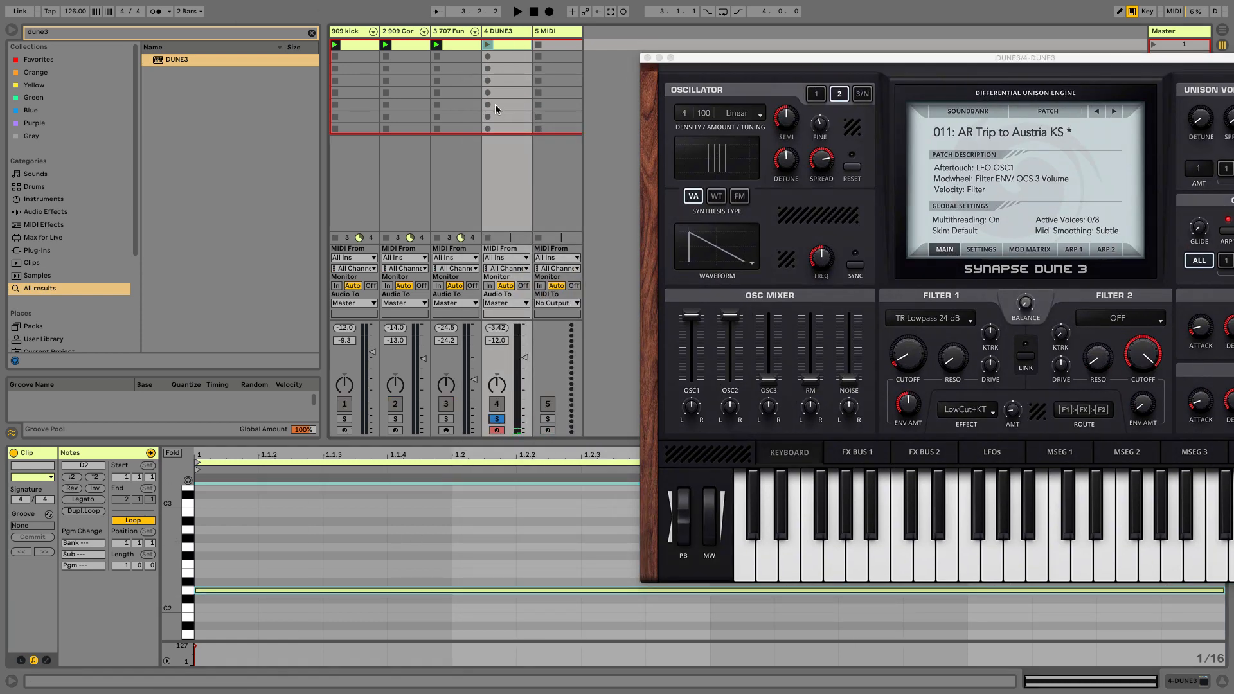
pyautogui.click(488, 45)
pyautogui.hotkey('shift', 'Tab')
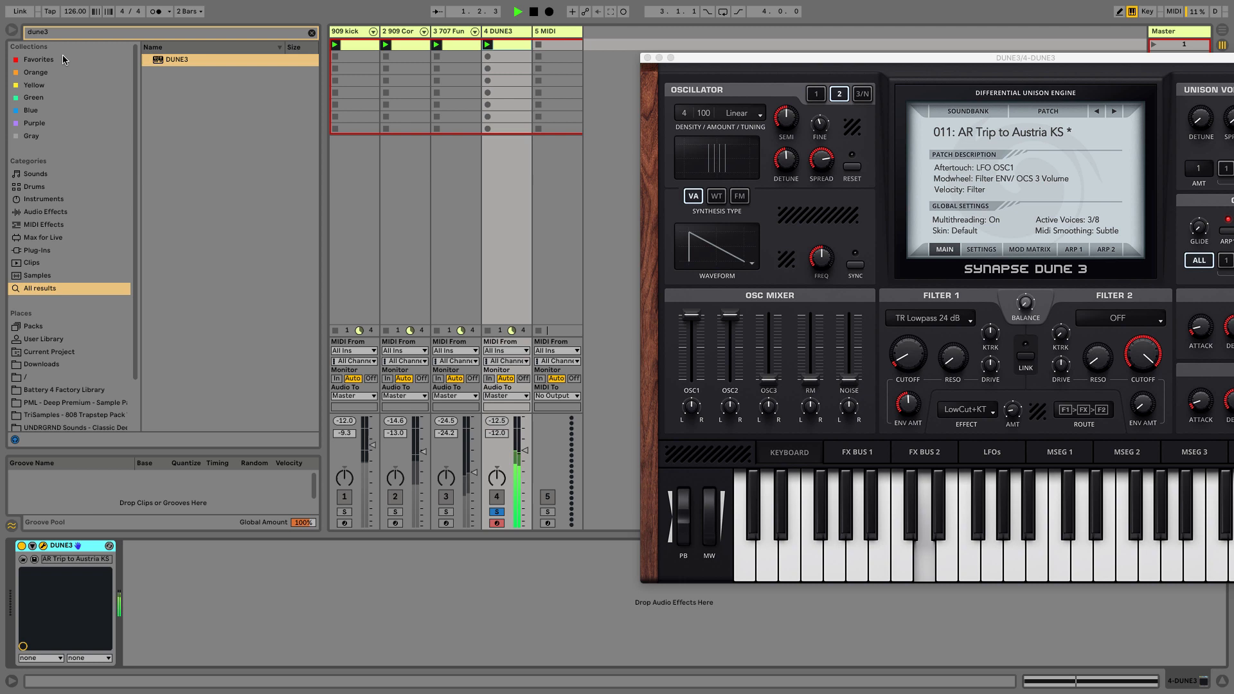
pyautogui.click(312, 33)
pyautogui.click(44, 214)
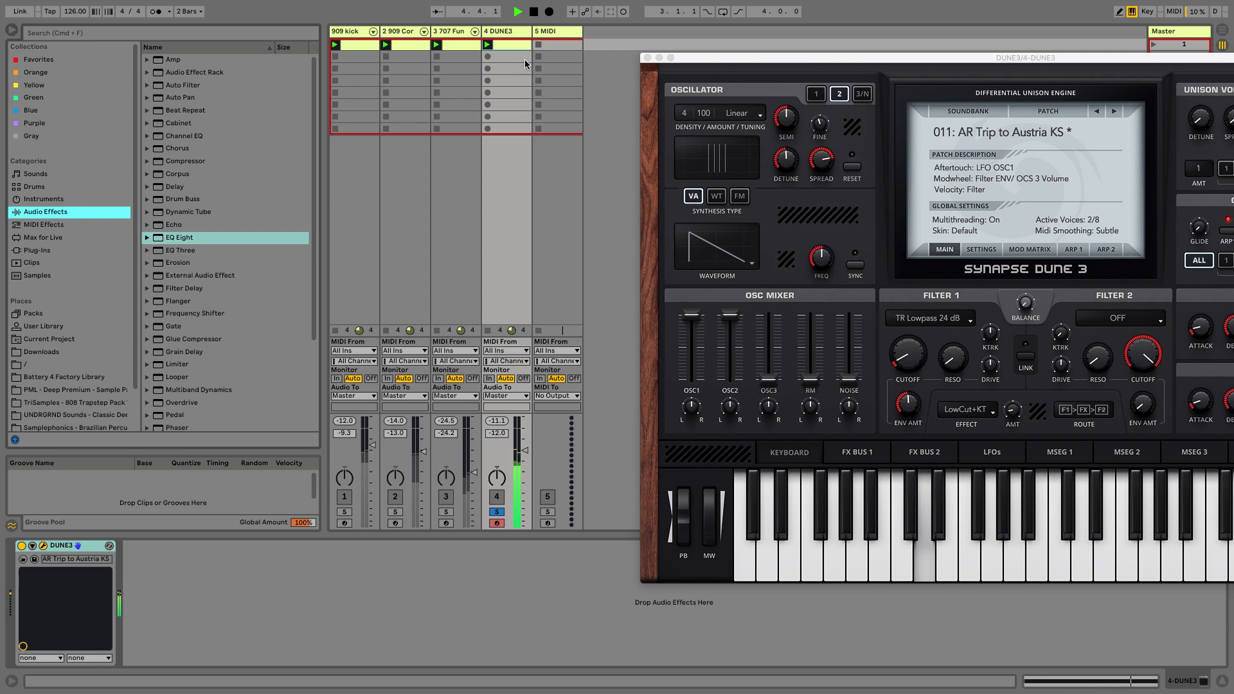
# Duplicate the DUNE3 clip's loop to two bars and restart playback
pyautogui.doubleClick(508, 45)
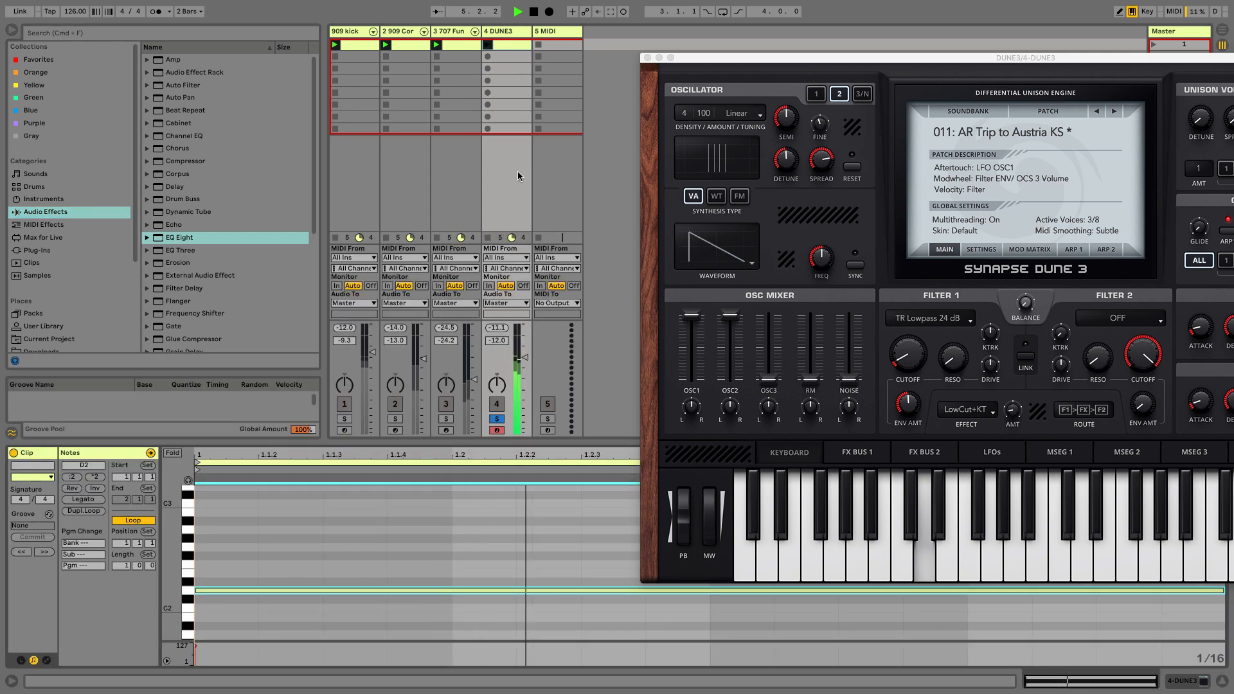
pyautogui.click(88, 512)
pyautogui.click(373, 546)
pyautogui.press('space')
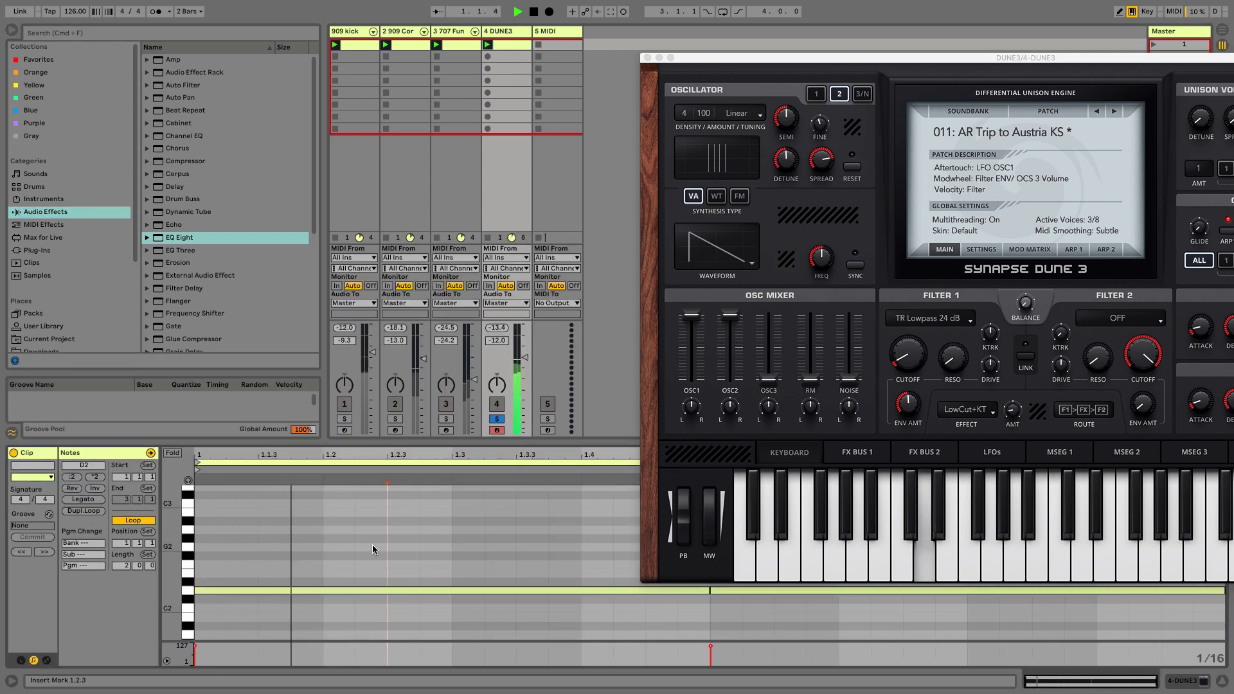
# Lengthen the first D2 note to span both bars of the DUNE3 clip
pyautogui.click(397, 591)
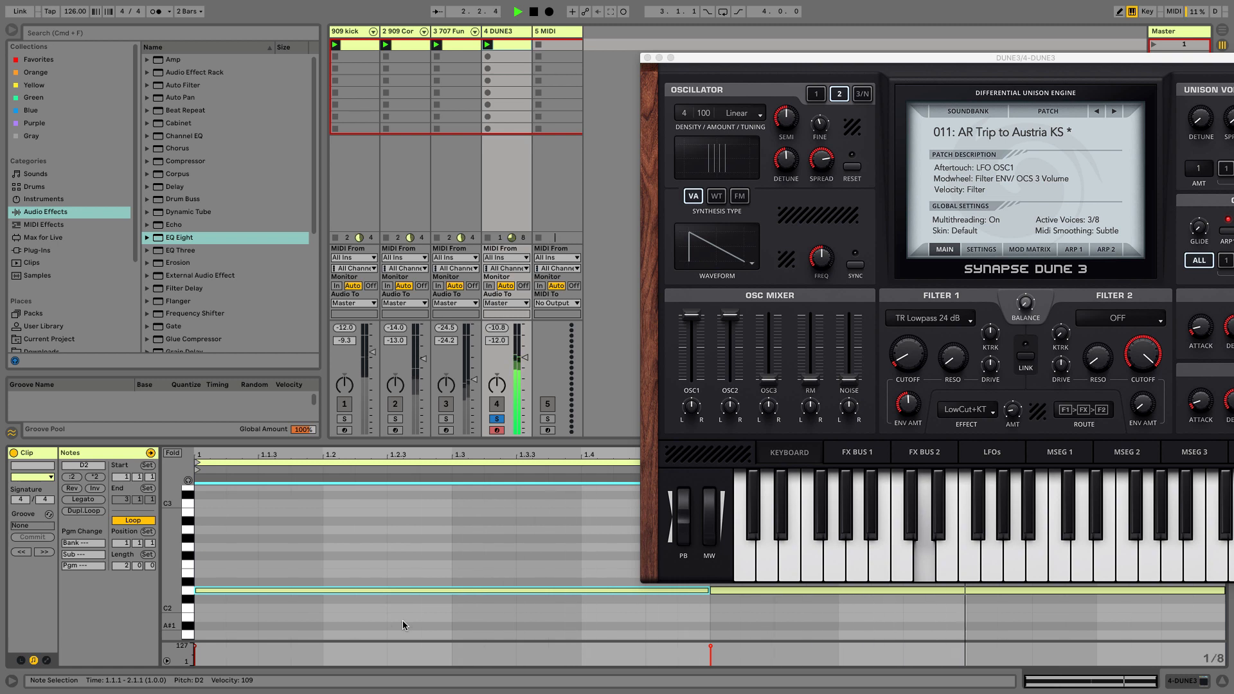
pyautogui.hotkey('shift', 'Right')
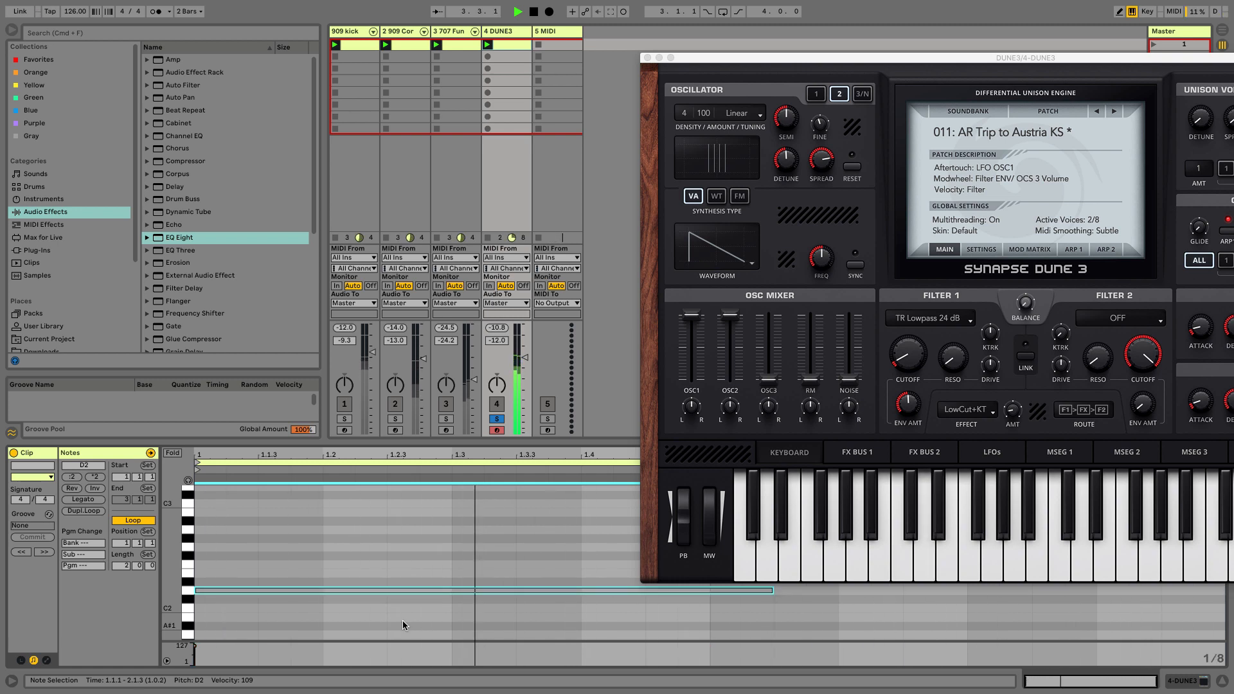
pyautogui.hotkey('shift', 'Right')
pyautogui.hotkey('shift', 'Right')
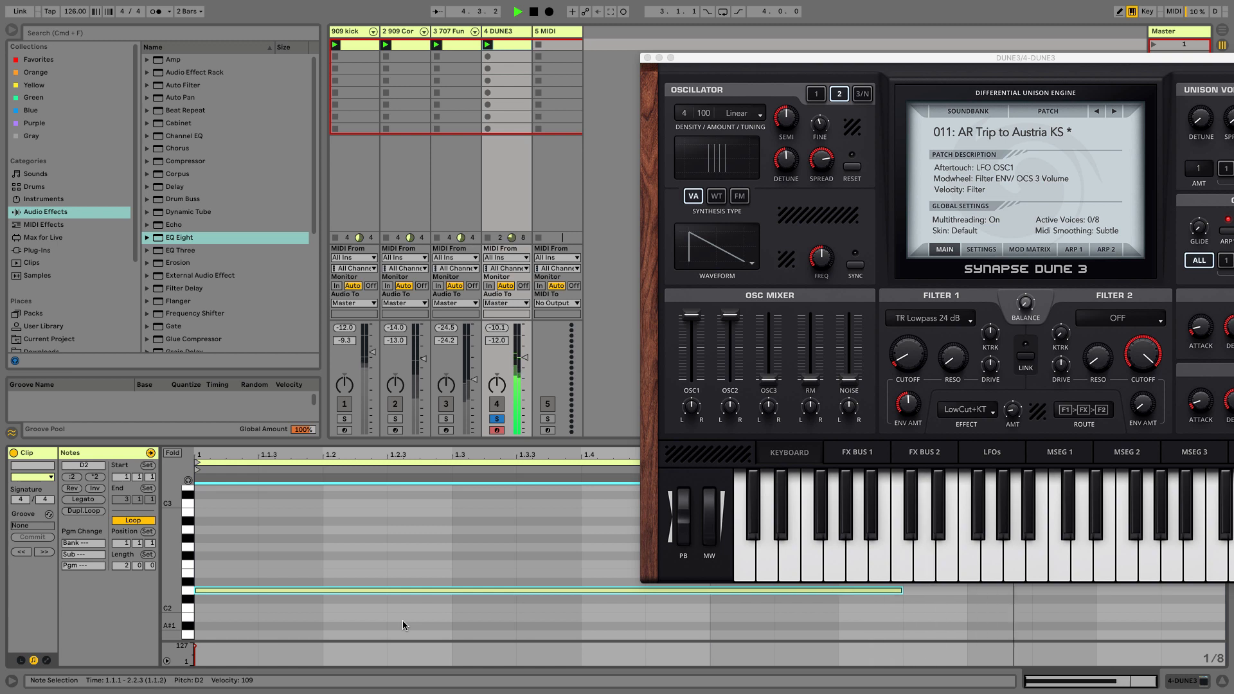
pyautogui.hotkey('shift', 'Right')
pyautogui.hotkey('shift', 'Right')
pyautogui.hotkey('shift', 'Right')
pyautogui.hotkey('shift', 'Right')
pyautogui.hotkey('shift', 'Right')
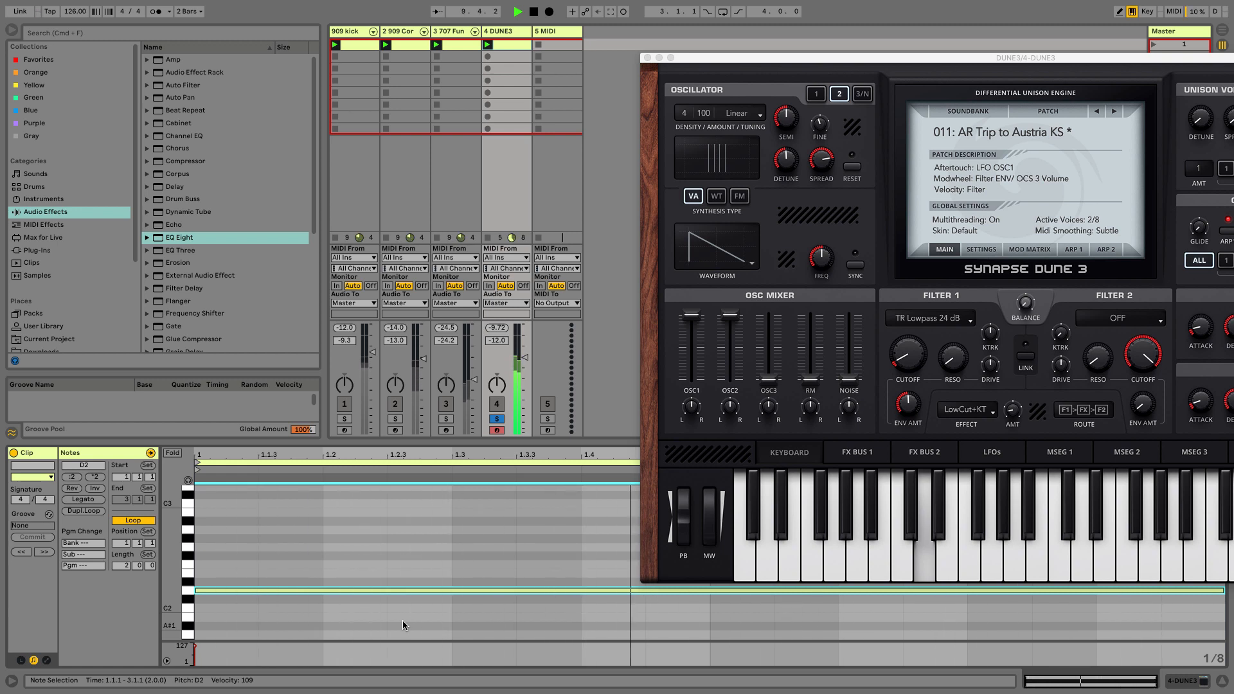
# Add EQ Eight after DUNE3 and shape it with low and high cuts and a 5.33 dB boost at 1.11 kHz
pyautogui.click(454, 526)
pyautogui.hotkey('shift', 'Tab')
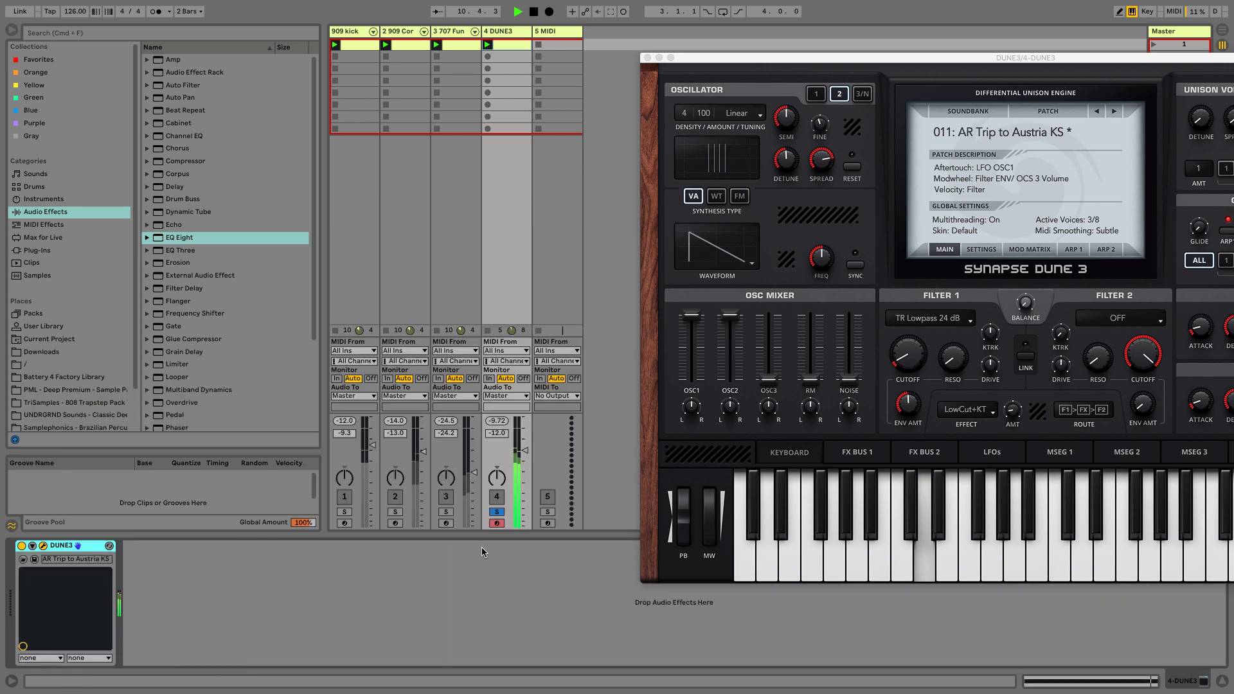
pyautogui.doubleClick(184, 238)
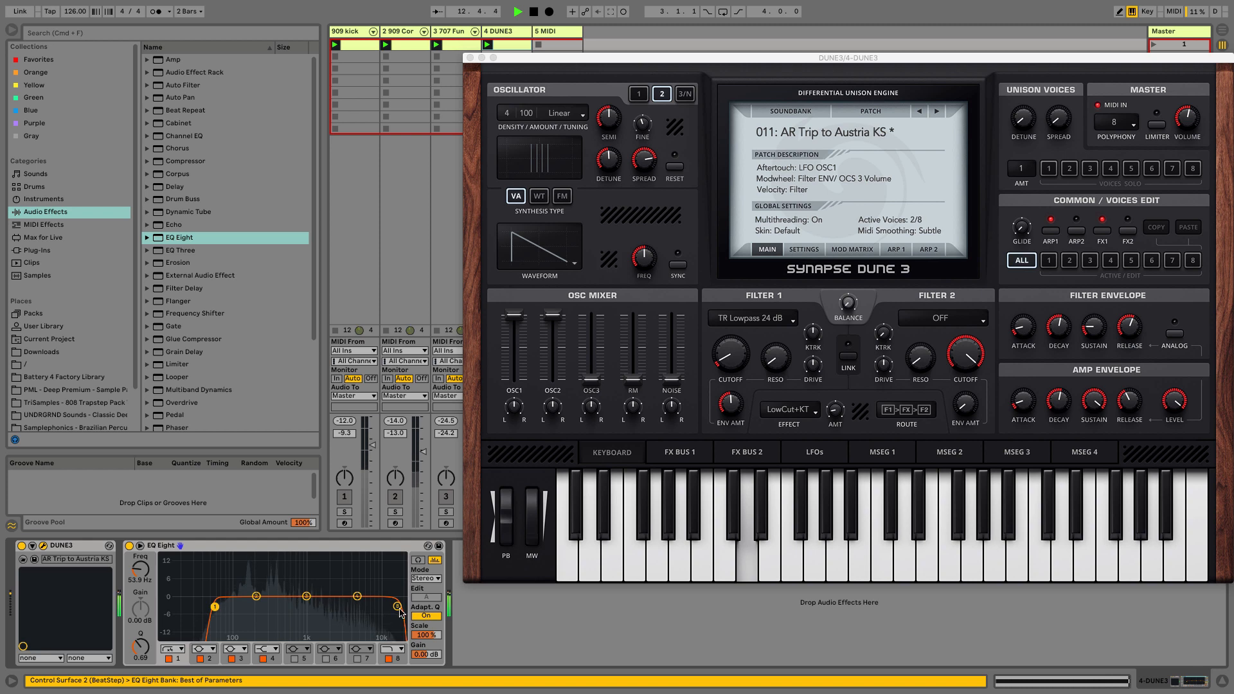
pyautogui.moveTo(397, 607); pyautogui.dragTo(310, 582)
# Add a Reverb after EQ Eight on the DUNE3 track and uncover its controls
pyautogui.scroll(-3, 239, 361)
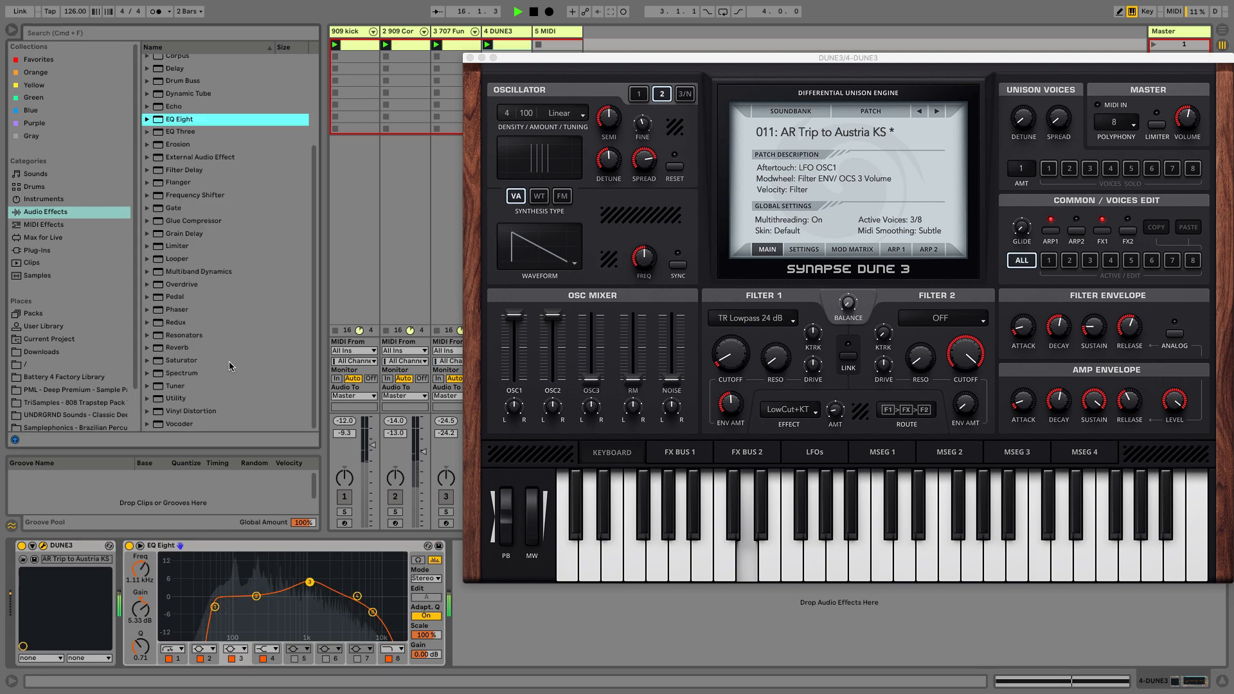
pyautogui.click(185, 348)
pyautogui.doubleClick(185, 348)
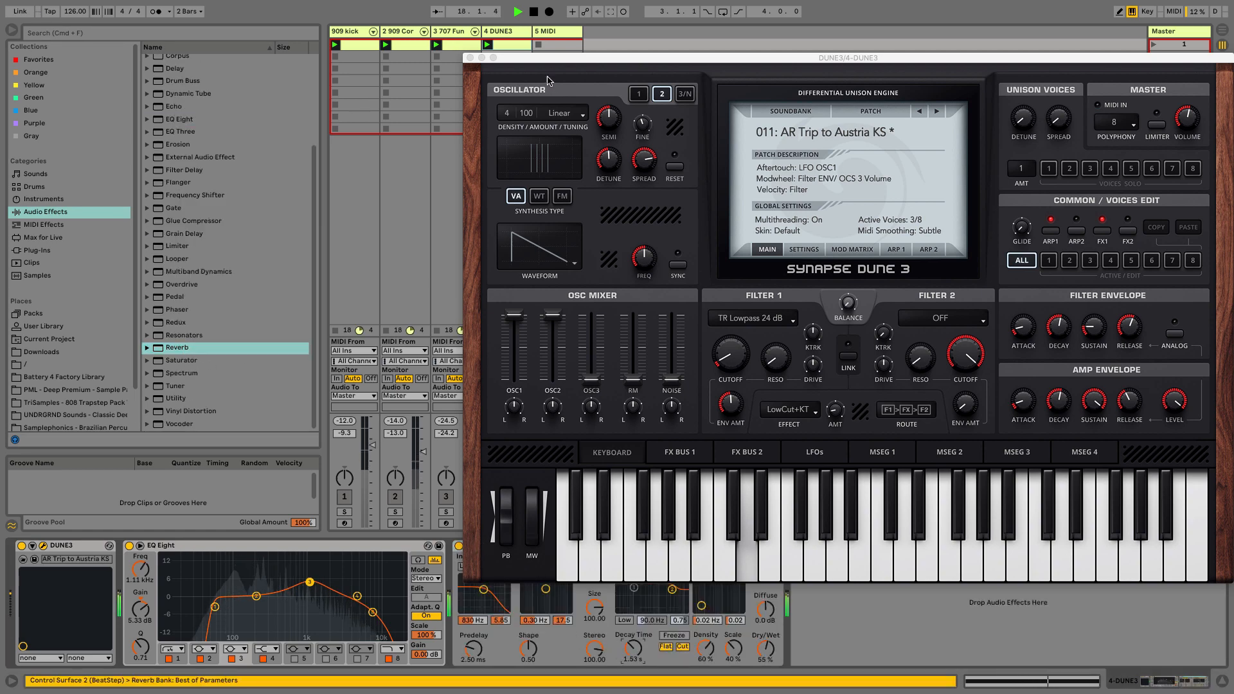
pyautogui.moveTo(547, 58); pyautogui.dragTo(448, 5)
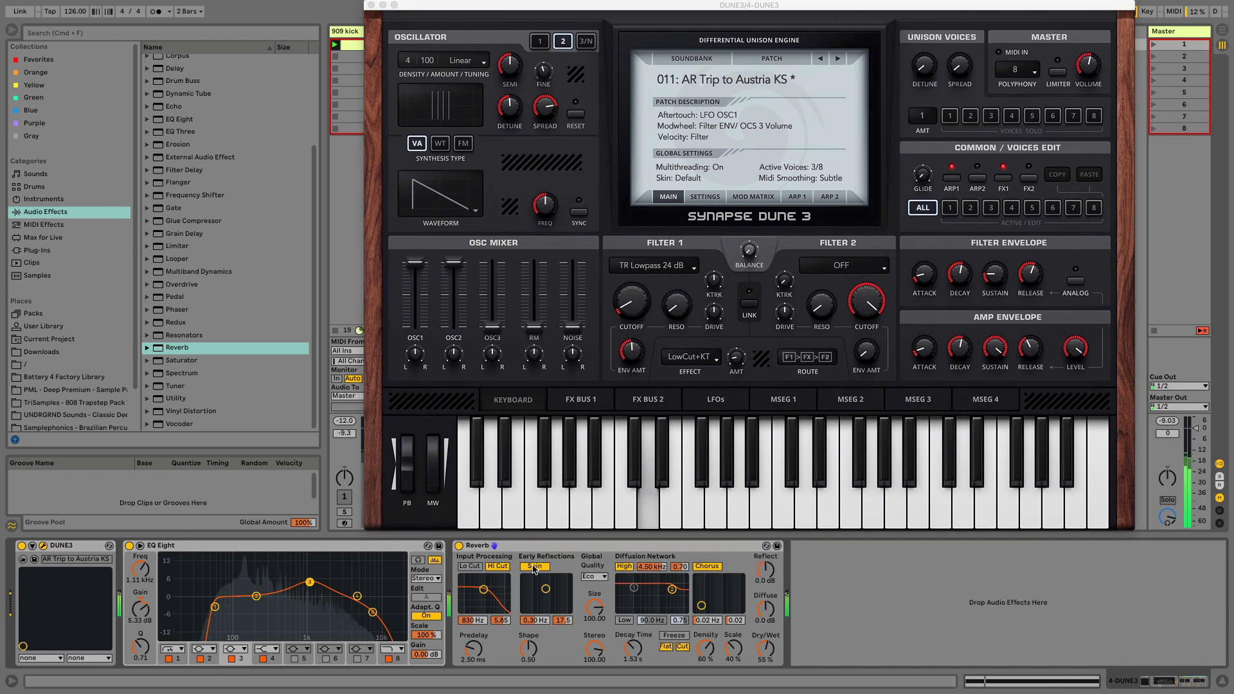
# Switch off Spin, Hi Cut, Flat and the High diffusion filter in Reverb, and set its quality to High
pyautogui.click(535, 567)
pyautogui.click(498, 566)
pyautogui.click(671, 648)
pyautogui.click(679, 650)
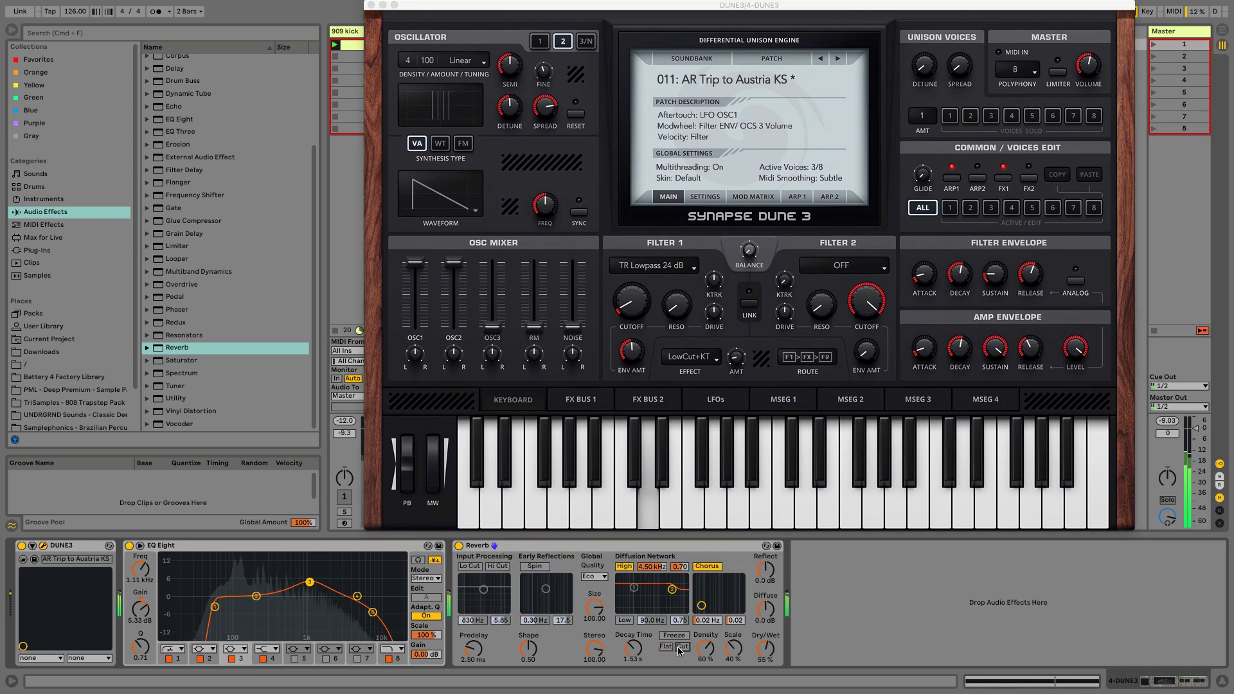
pyautogui.click(595, 577)
pyautogui.click(597, 609)
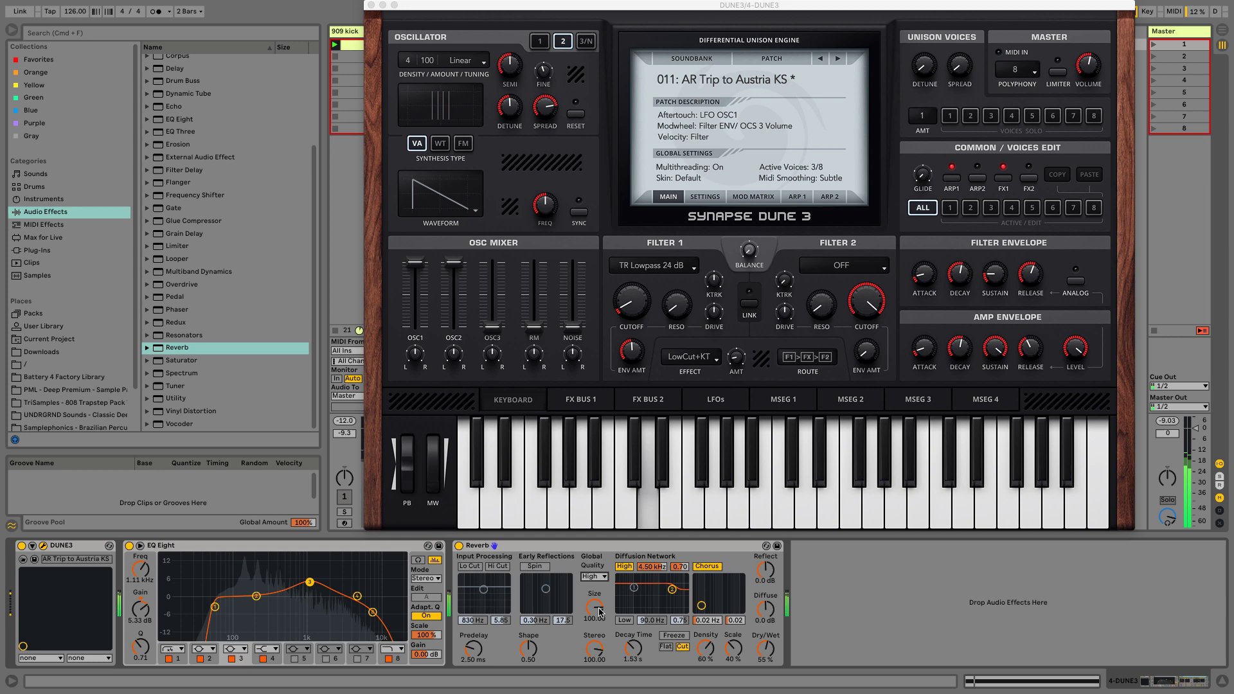
pyautogui.click(624, 566)
# Inspect DUNE 3's FX Bus 2 and FX Bus 1 chains, including the Chorus settings, and close the plug-in window
pyautogui.click(707, 401)
pyautogui.click(669, 405)
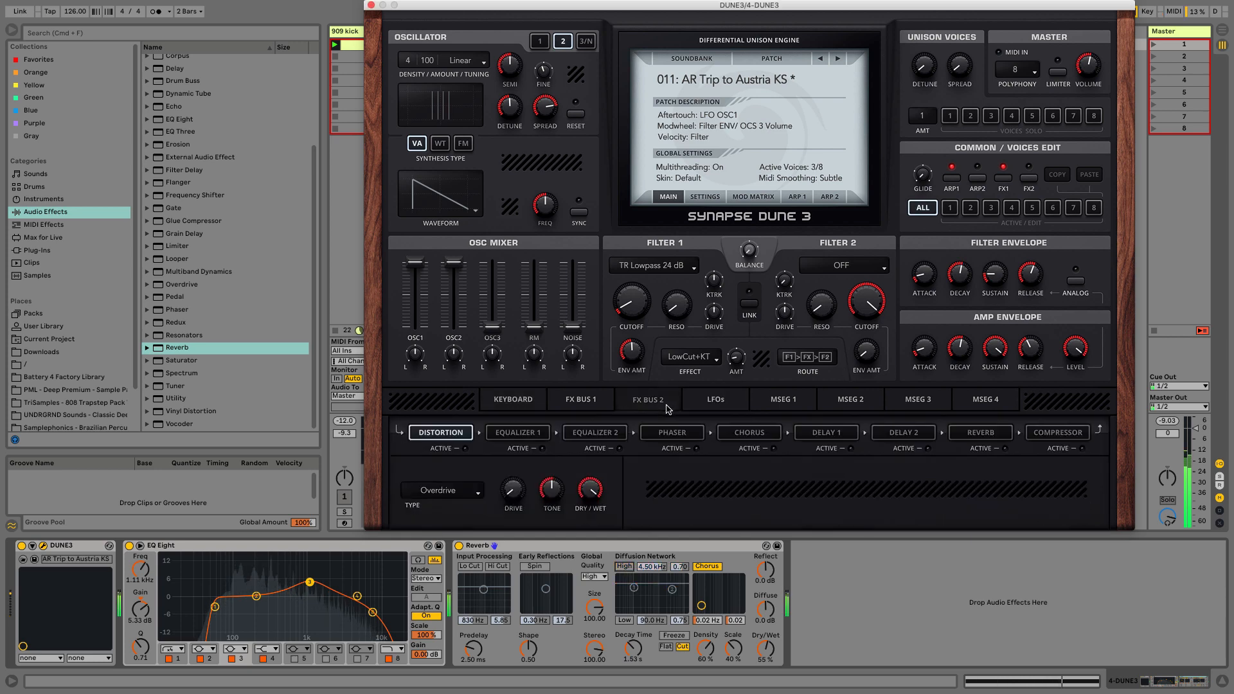
pyautogui.click(605, 405)
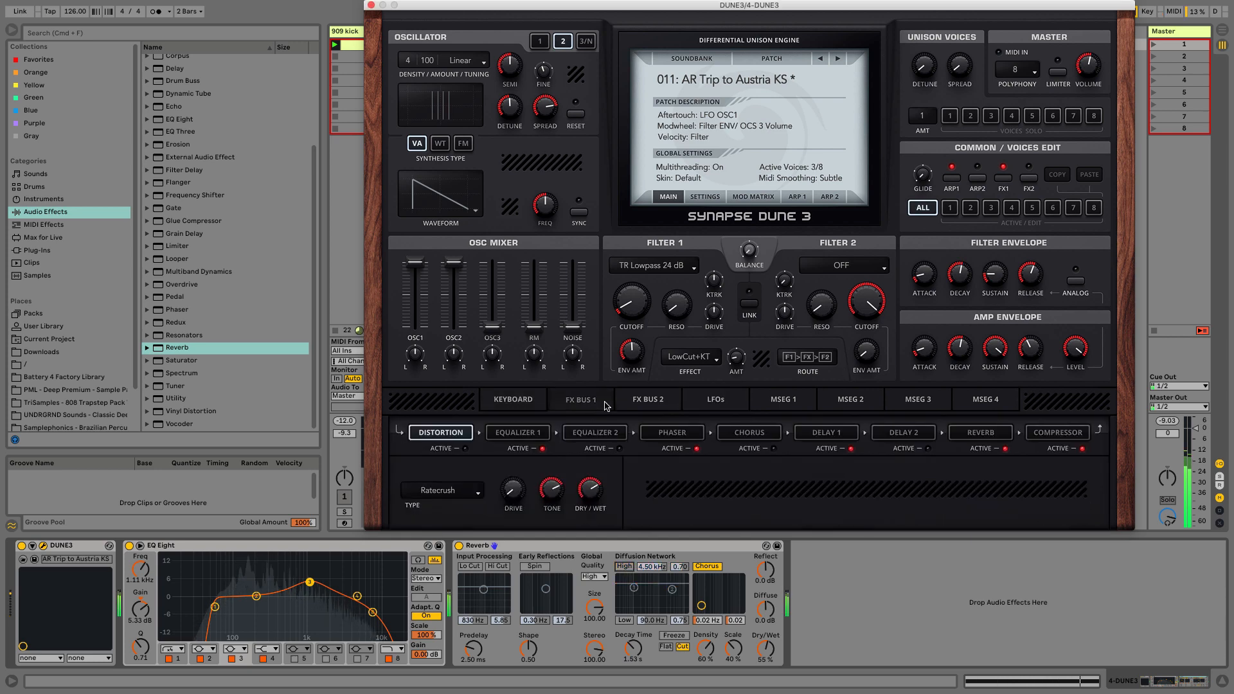
pyautogui.click(759, 434)
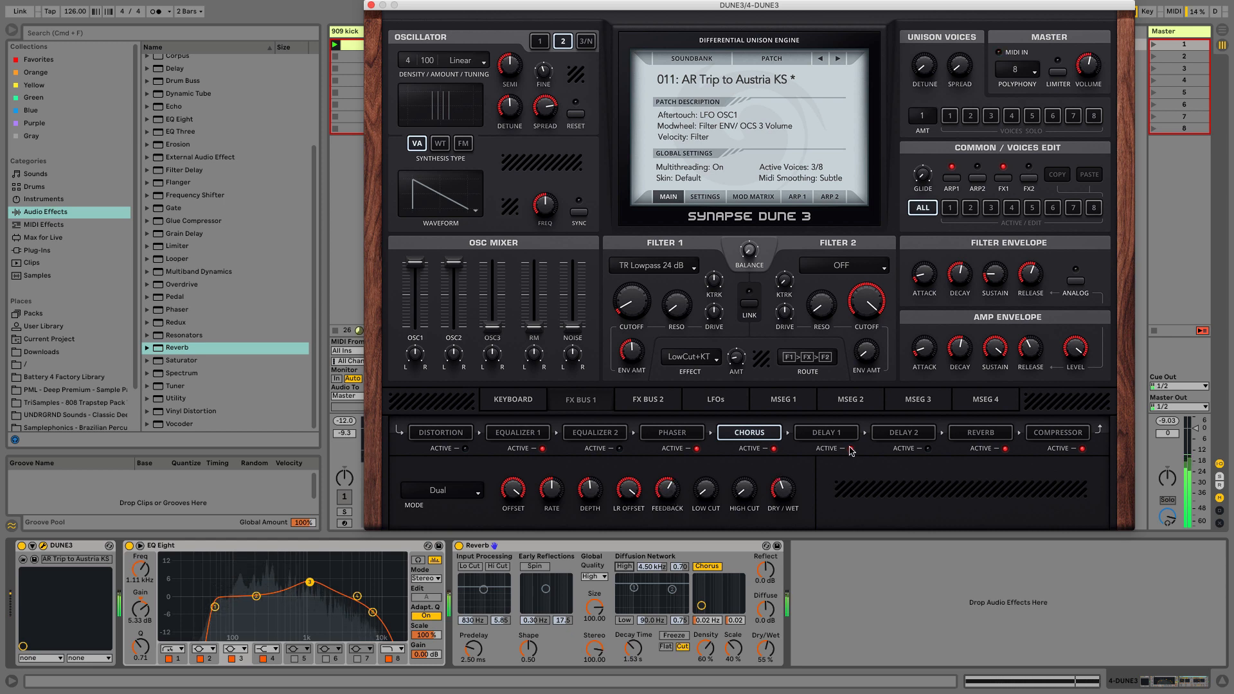
pyautogui.click(371, 5)
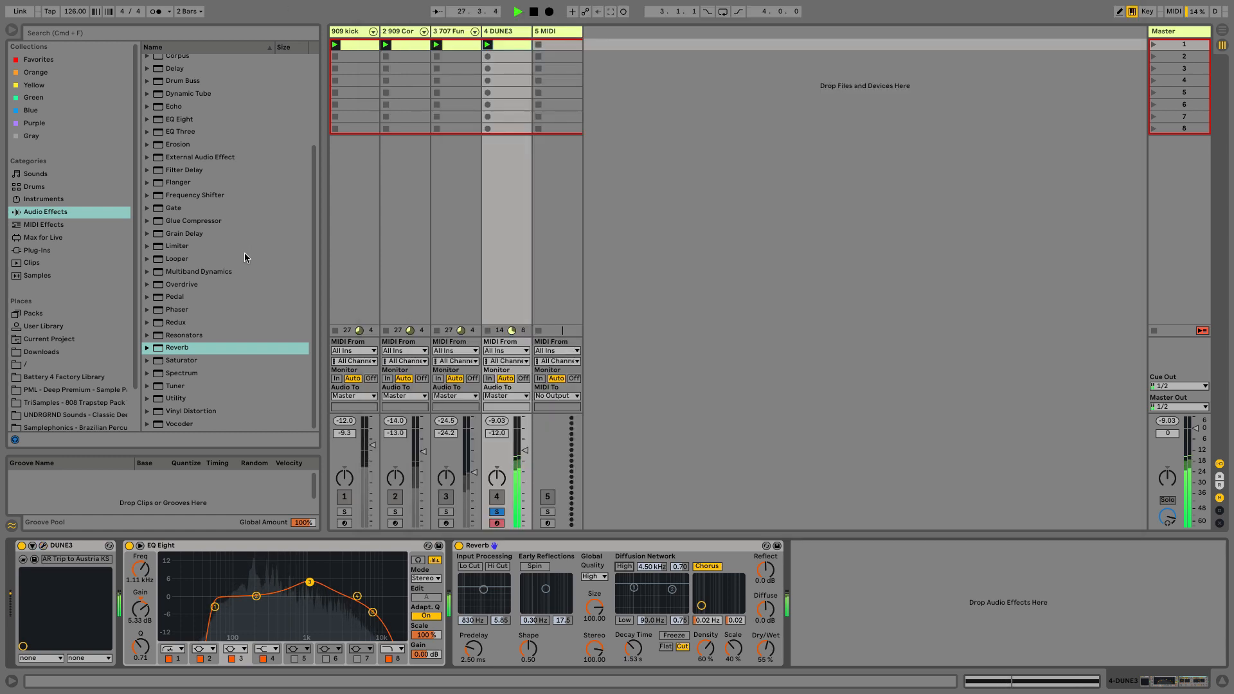
# Load Detuned Bass.als from the User Library onto track 5 and remove the clip that comes with it
pyautogui.click(53, 327)
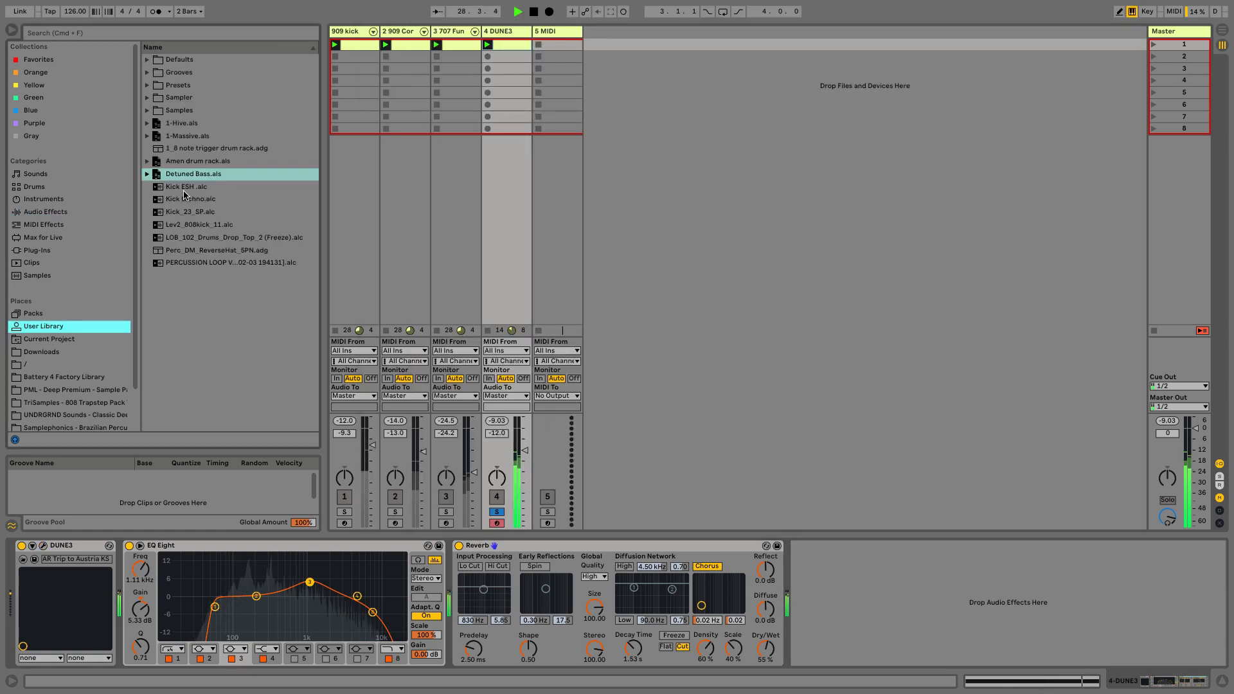
pyautogui.moveTo(186, 179); pyautogui.dragTo(563, 48)
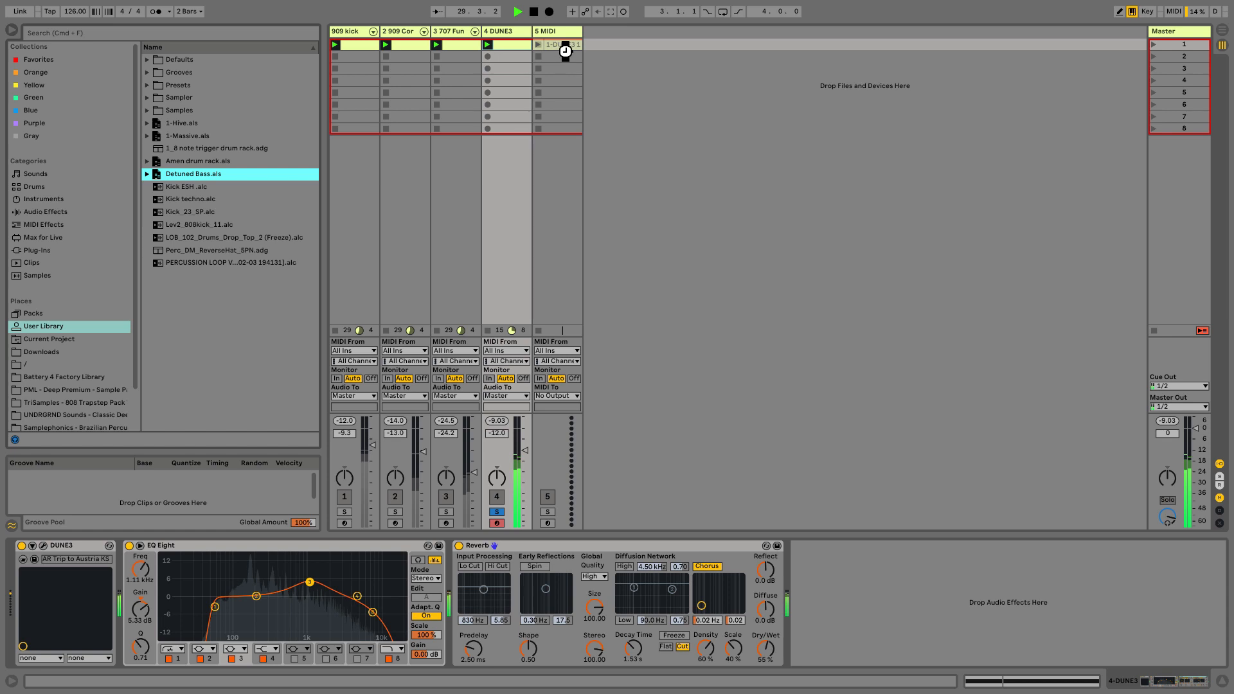
pyautogui.rightClick(560, 47)
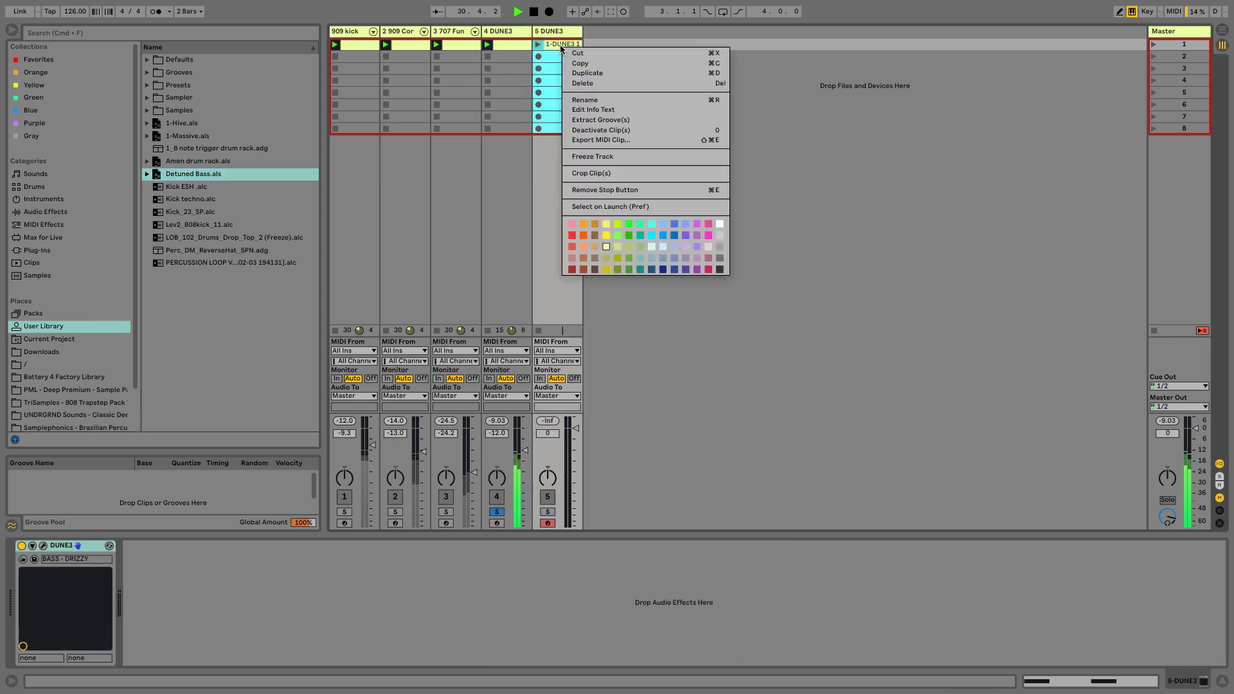
pyautogui.click(569, 50)
pyautogui.click(560, 48)
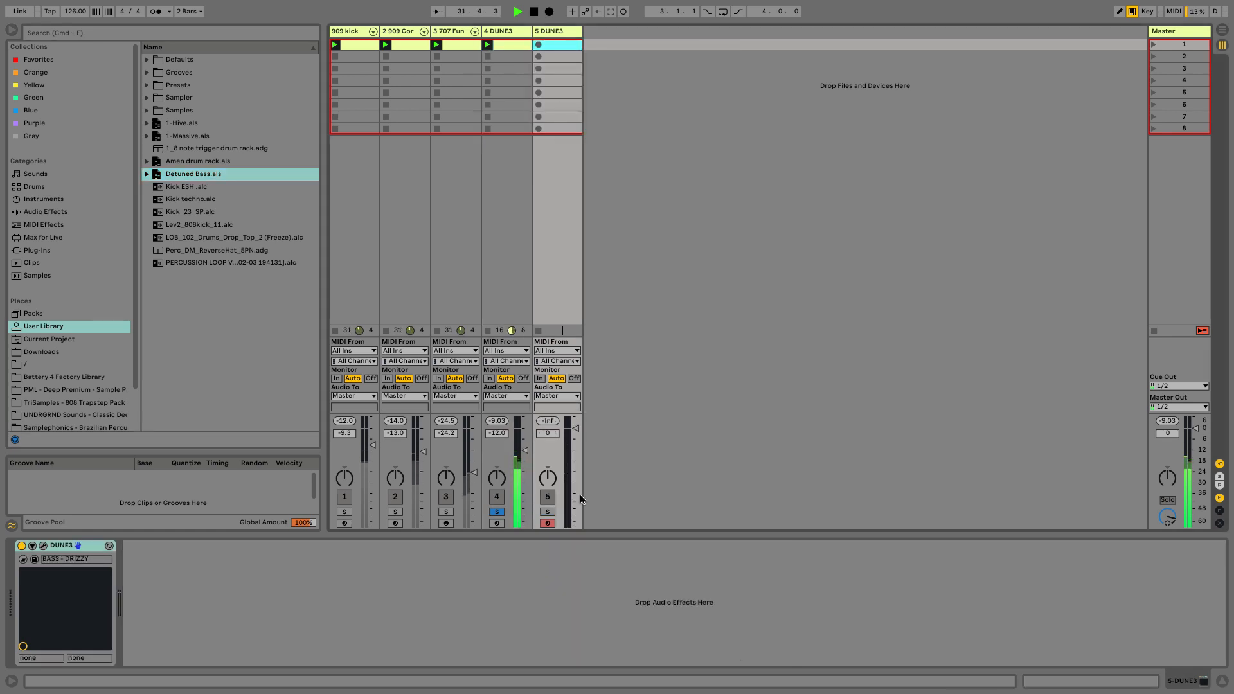
# Solo the track 5 bass, set its volume to -12.5 dB, and record a new clip in its first slot
pyautogui.click(547, 518)
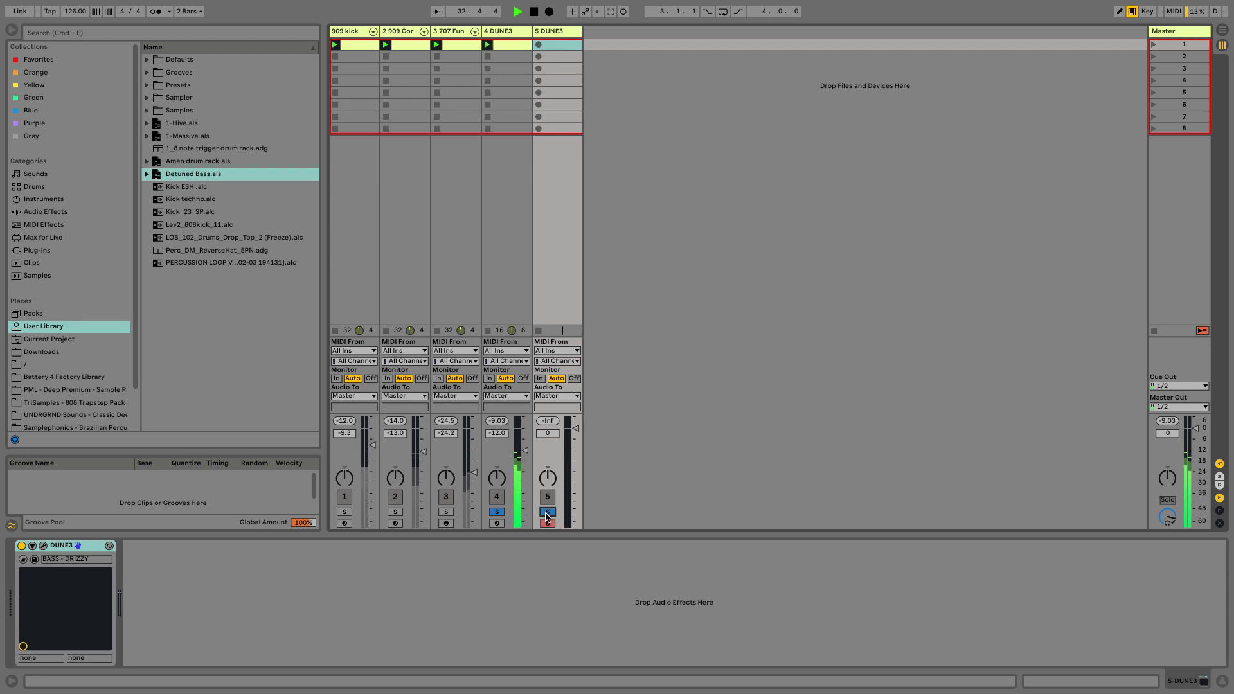
pyautogui.moveTo(576, 429); pyautogui.dragTo(576, 449)
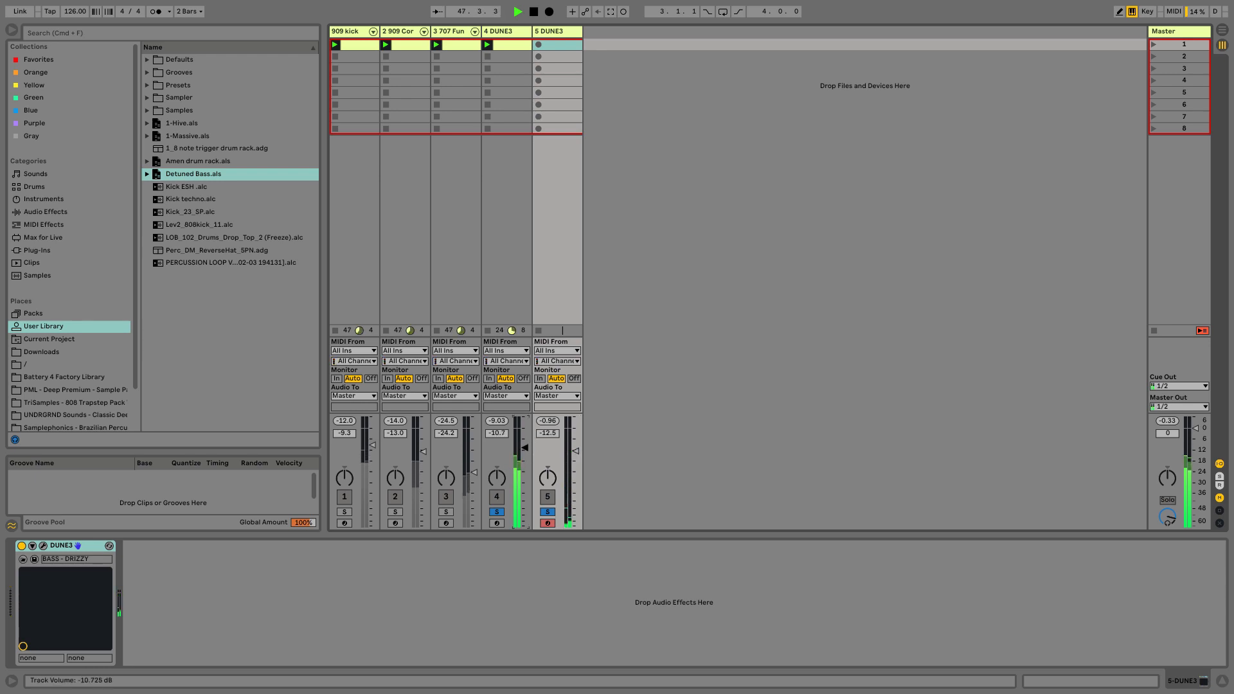
pyautogui.click(542, 45)
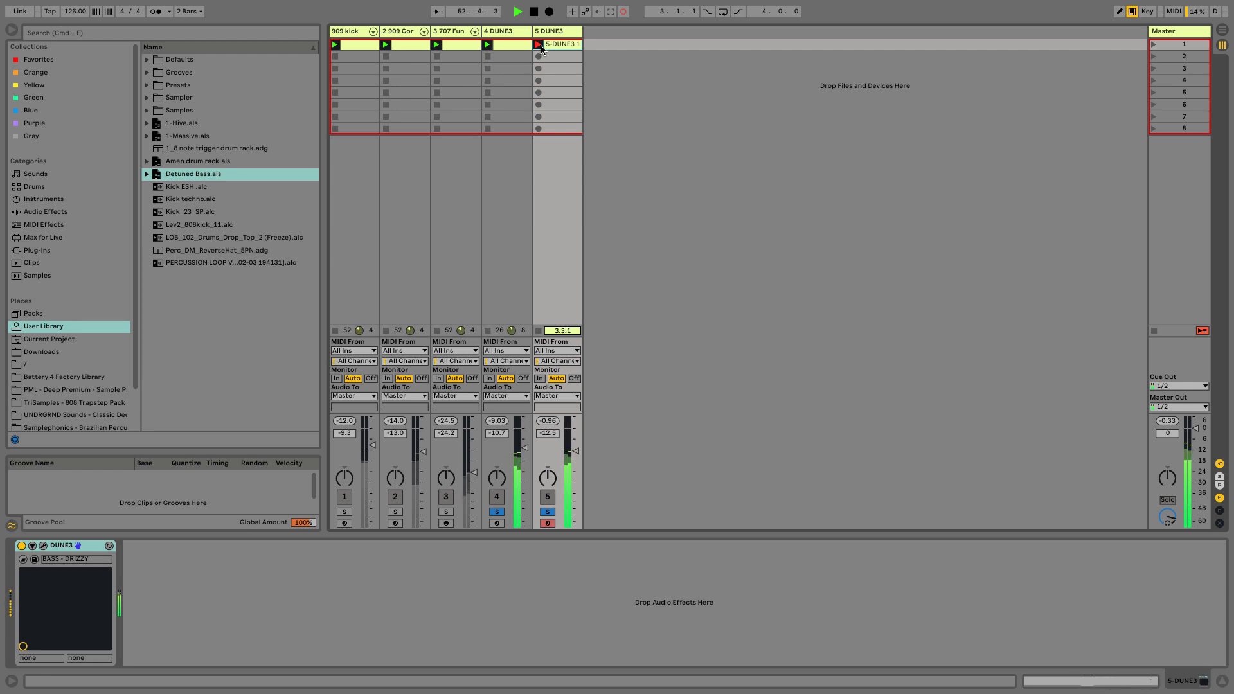
pyautogui.click(539, 44)
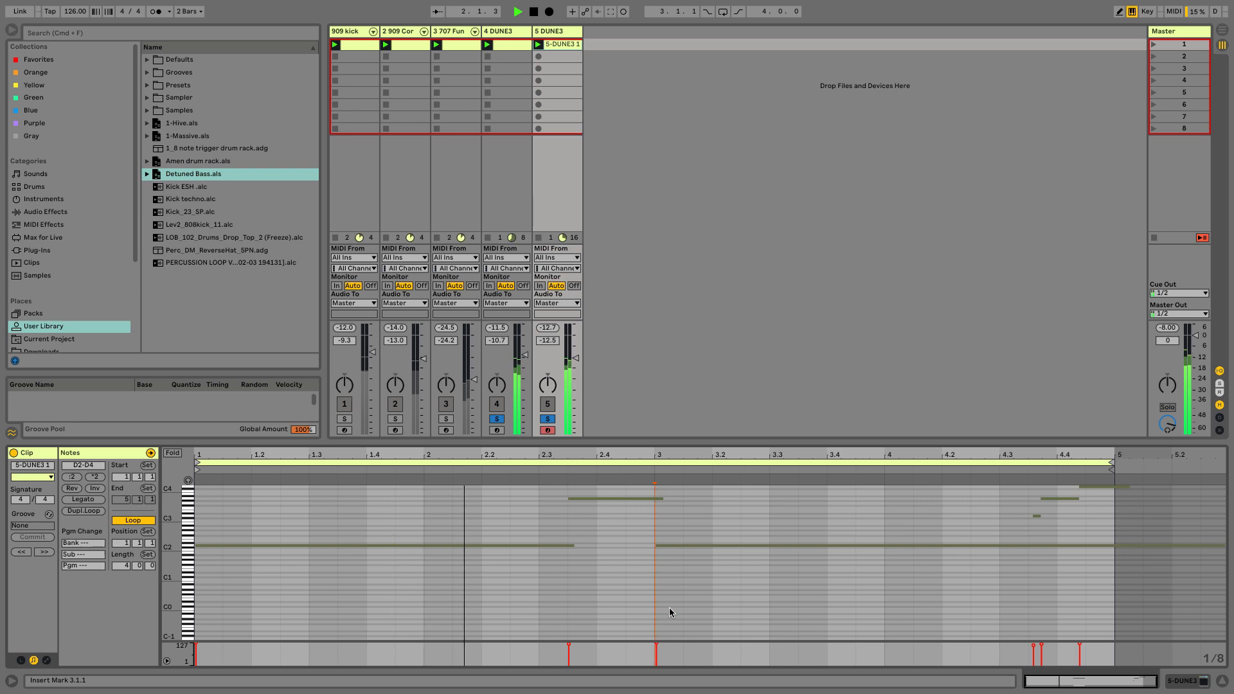
# Crop the recorded bass clip on track 5 to its four-bar loop
pyautogui.click(623, 597)
pyautogui.click(656, 572)
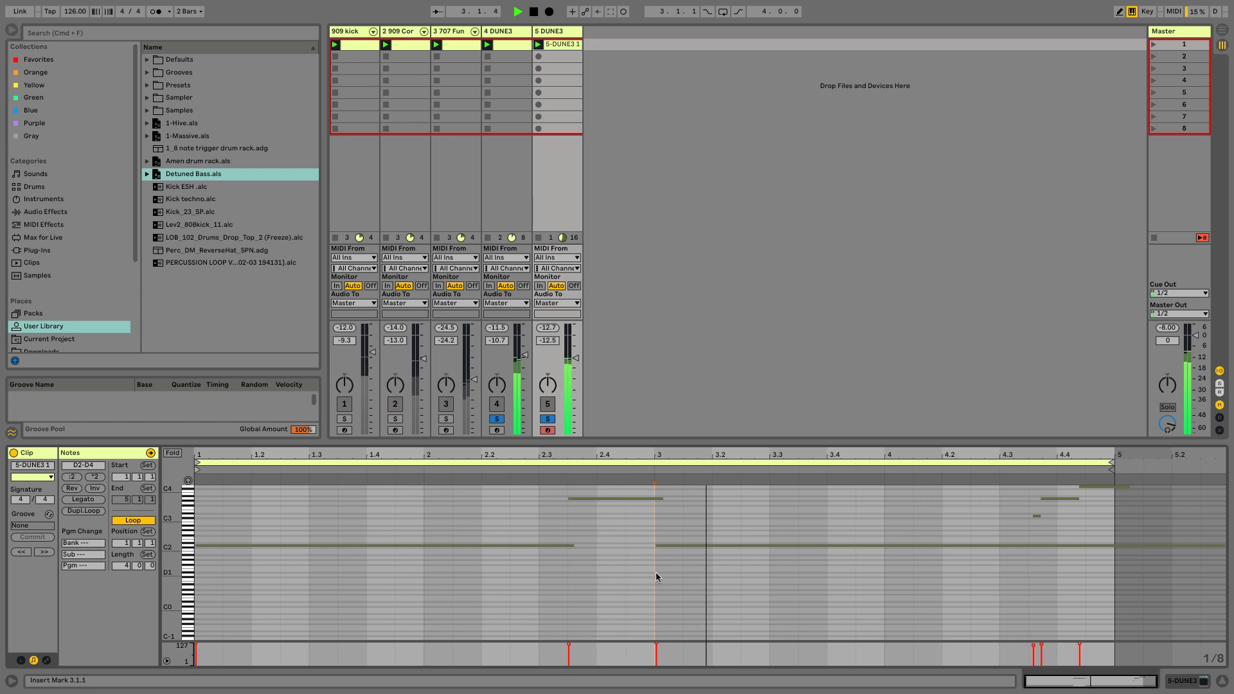
pyautogui.rightClick(662, 571)
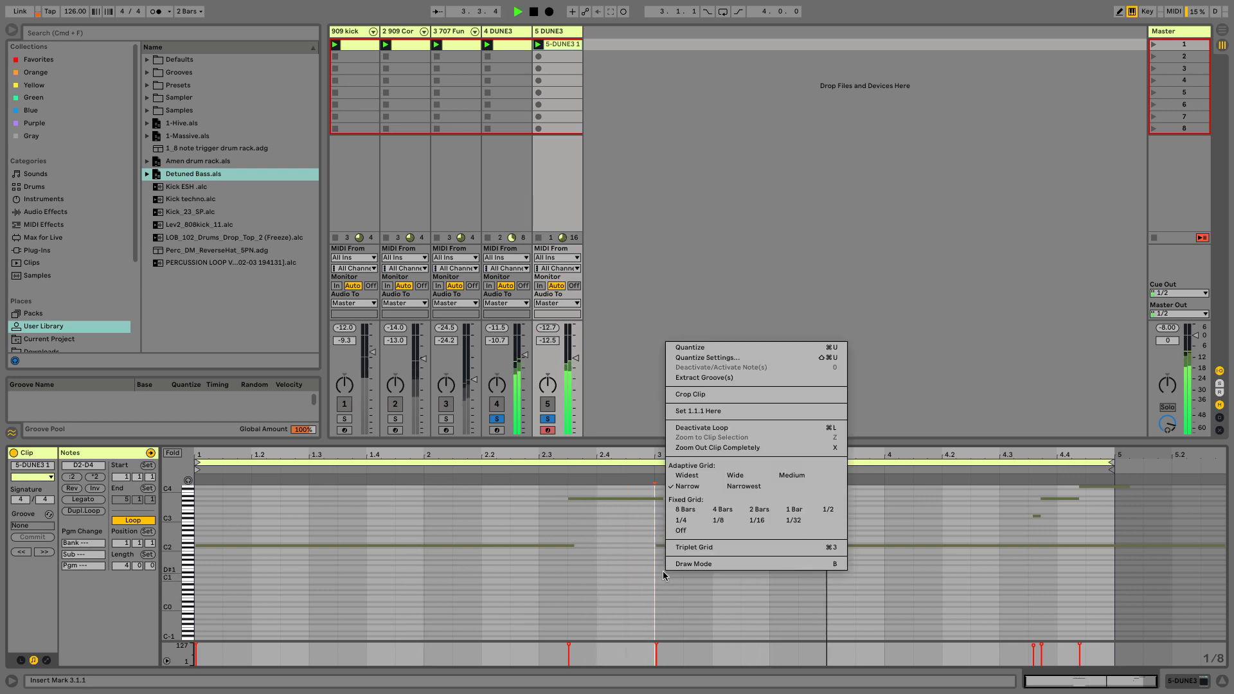
pyautogui.click(712, 394)
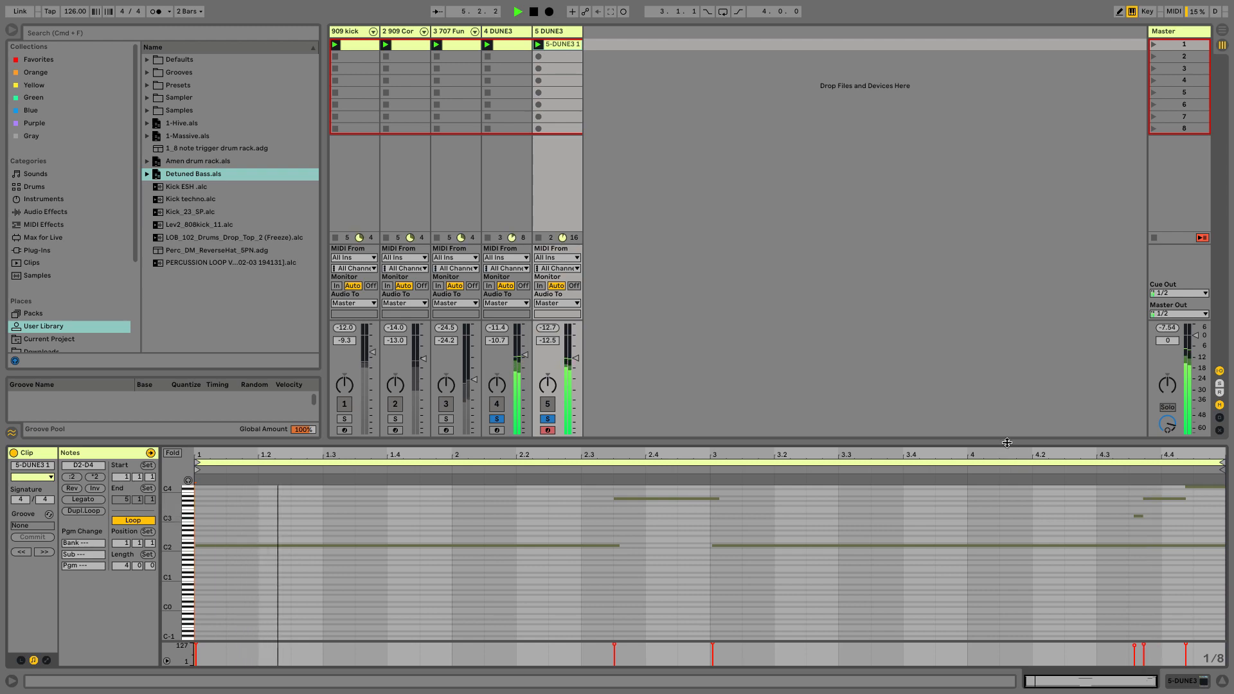
# Fold the enlarged note editor to the used pitches and quantize all bass notes with a 1/16 grid
pyautogui.moveTo(996, 442); pyautogui.dragTo(989, 230)
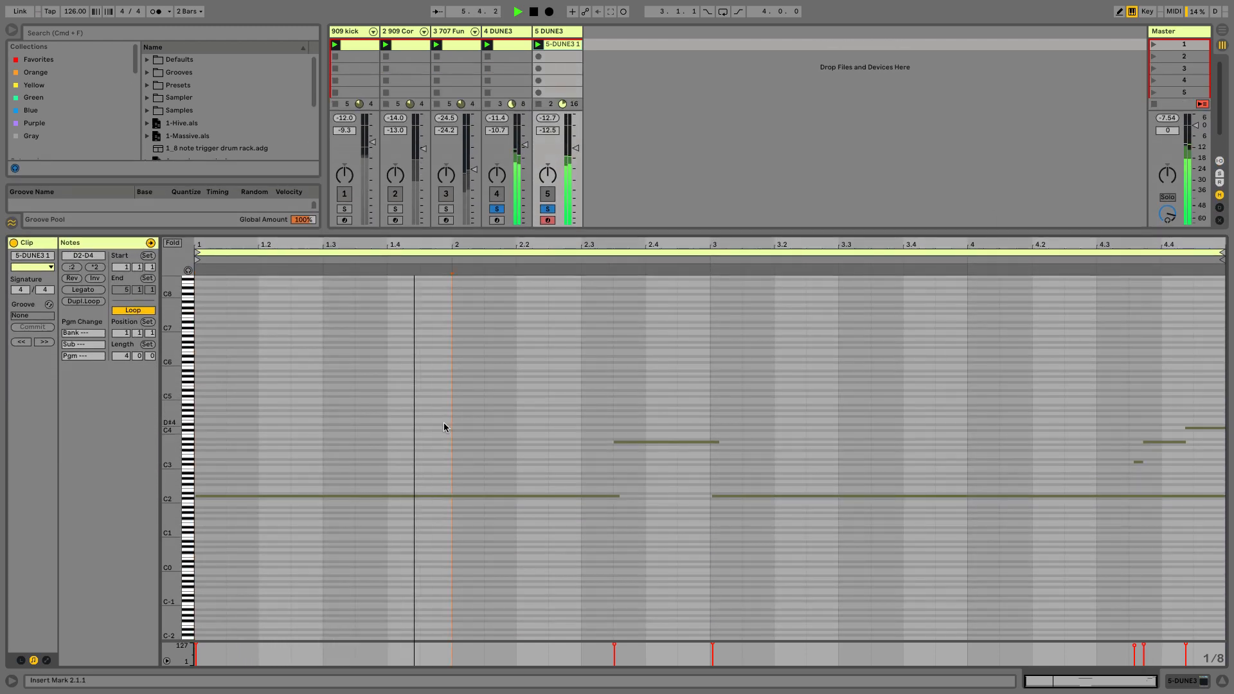
pyautogui.click(172, 243)
pyautogui.click(227, 288)
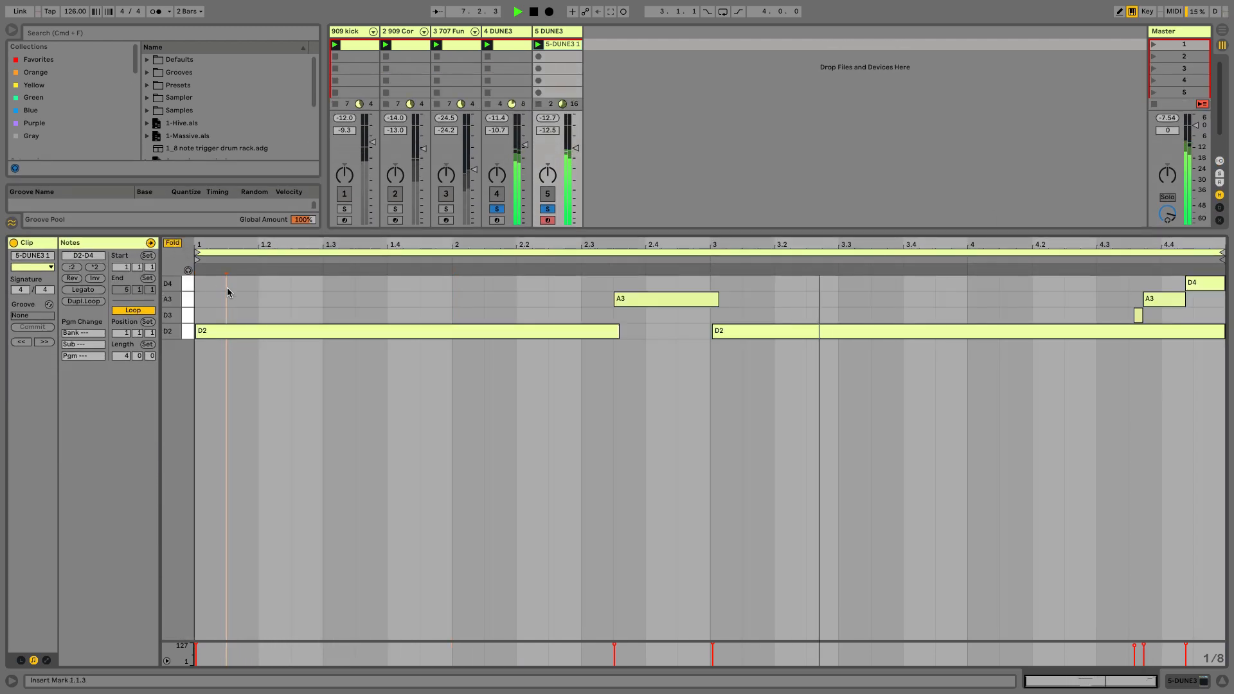
pyautogui.press('super+1')
pyautogui.press('super+a')
pyautogui.press('super+u')
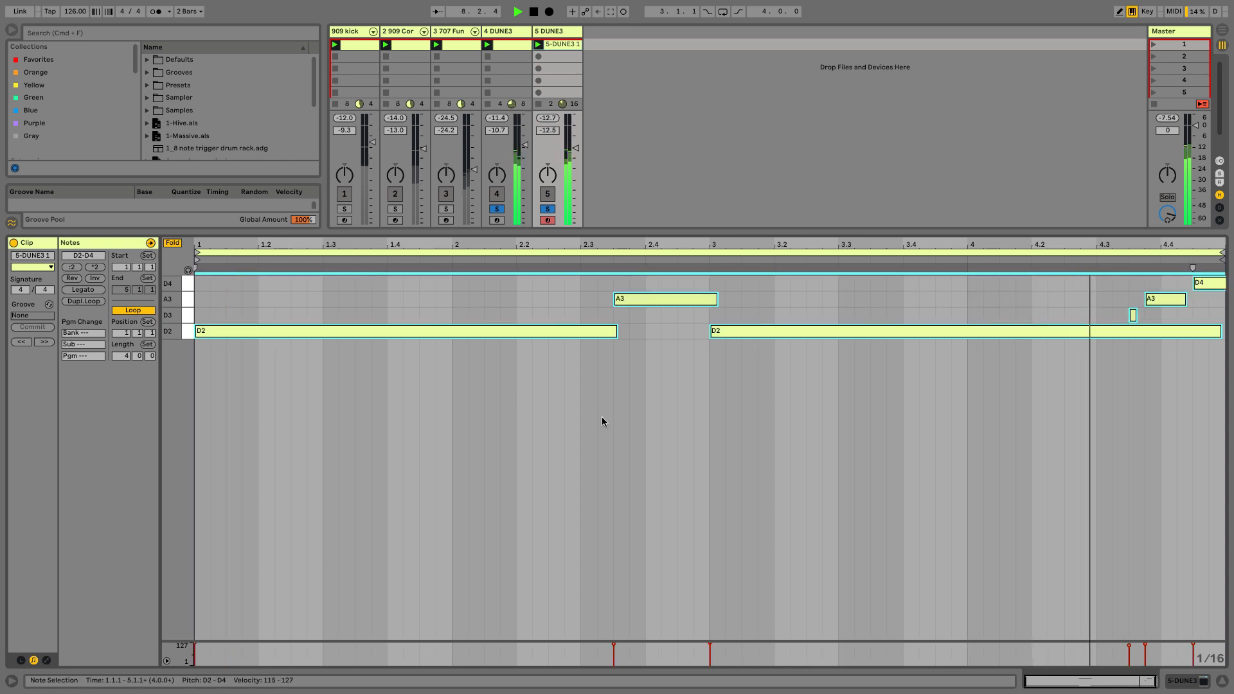
# Lengthen the short D3, the first D2 and the A3 in bar 4 so each slightly overlaps the note that follows
pyautogui.click(1141, 317)
pyautogui.moveTo(1137, 316); pyautogui.dragTo(1152, 316)
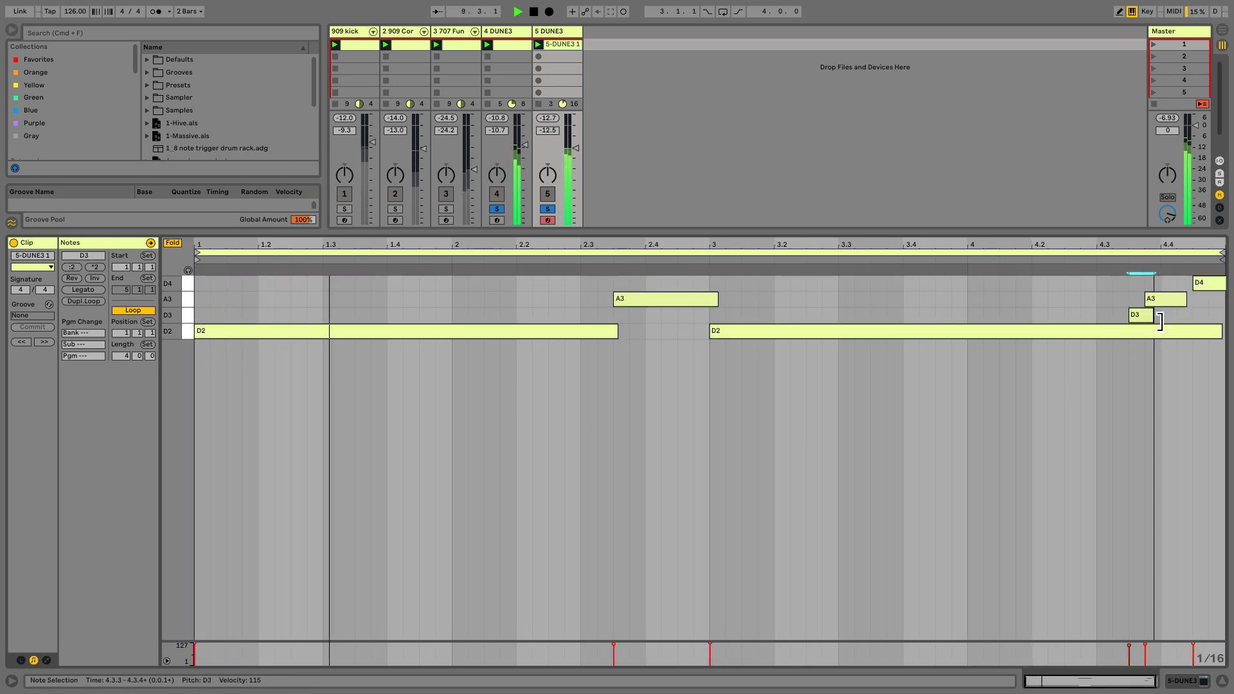
pyautogui.click(1066, 283)
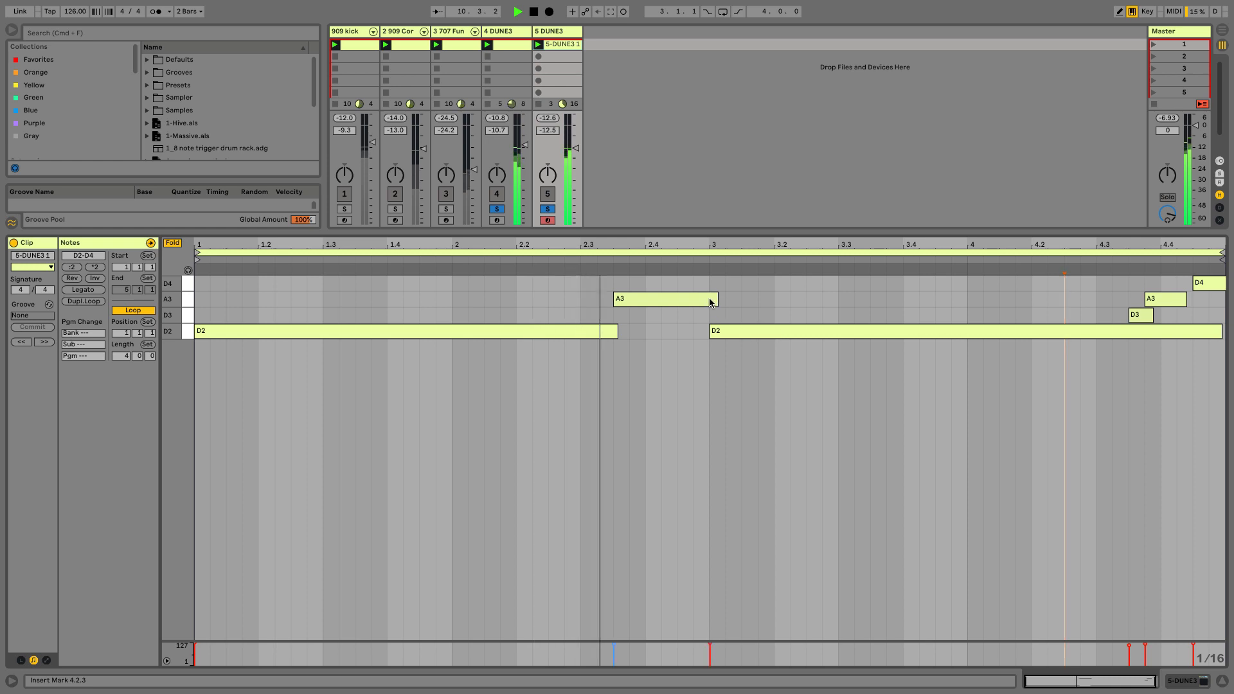
pyautogui.click(672, 300)
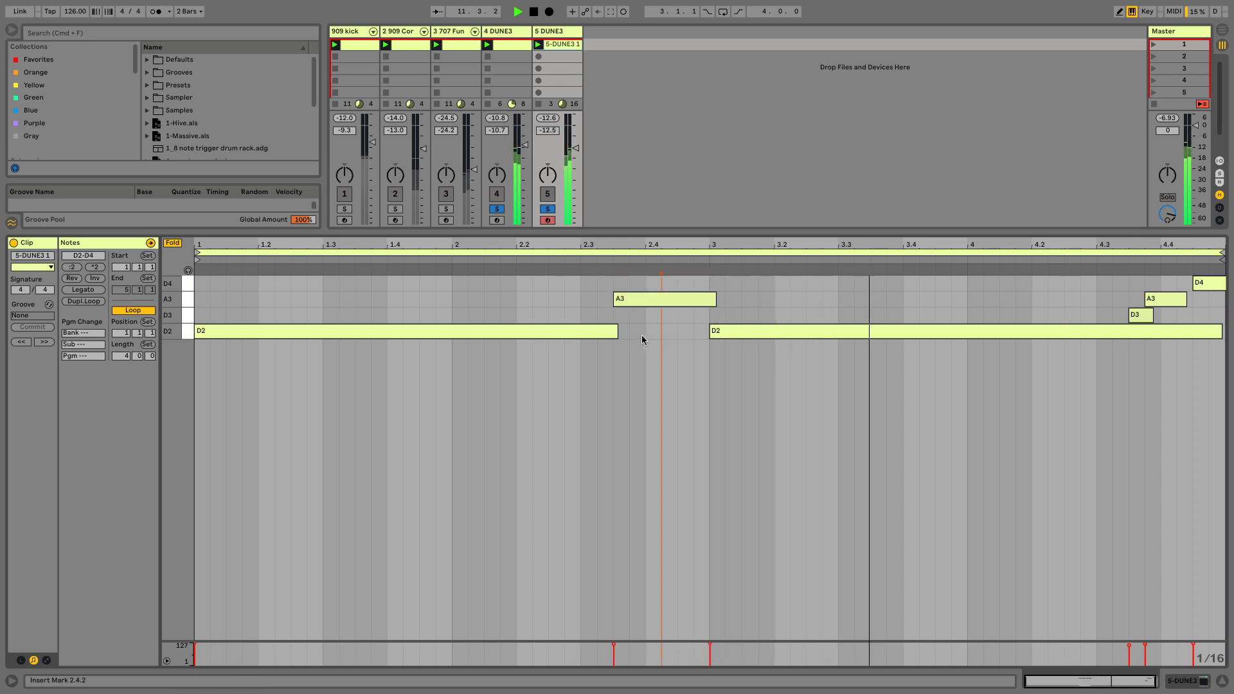
pyautogui.moveTo(621, 332); pyautogui.dragTo(632, 333)
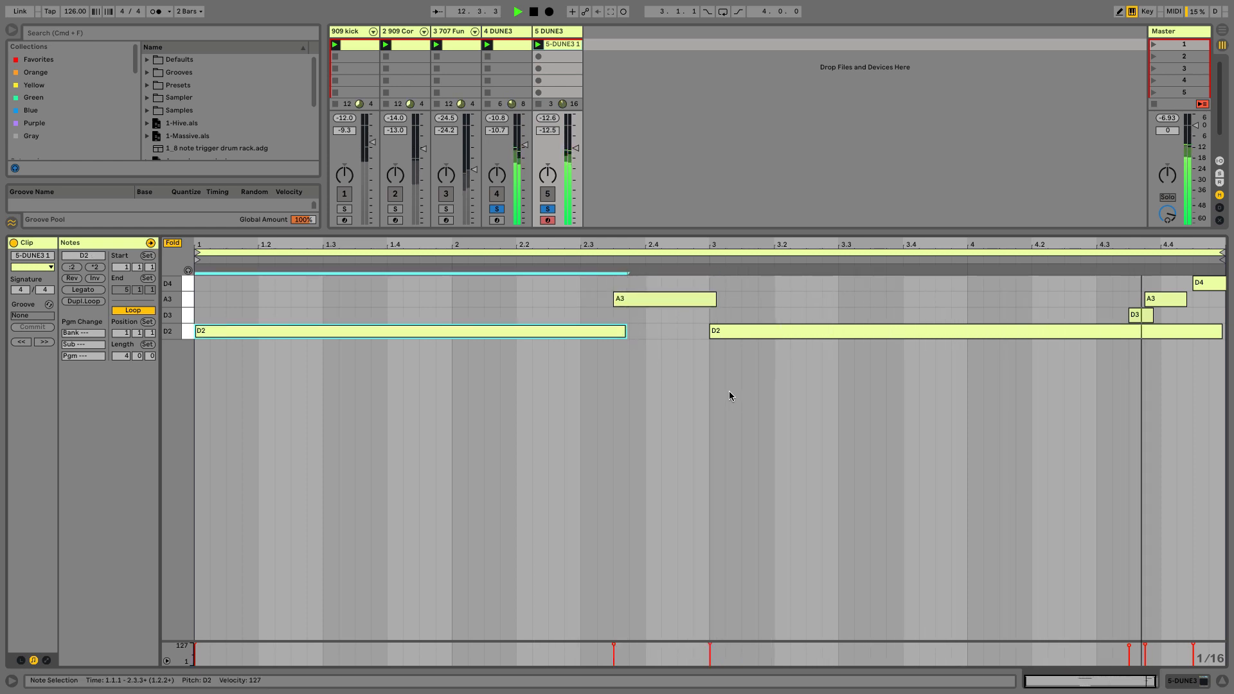
pyautogui.click(1021, 452)
pyautogui.moveTo(1190, 309); pyautogui.dragTo(1209, 309)
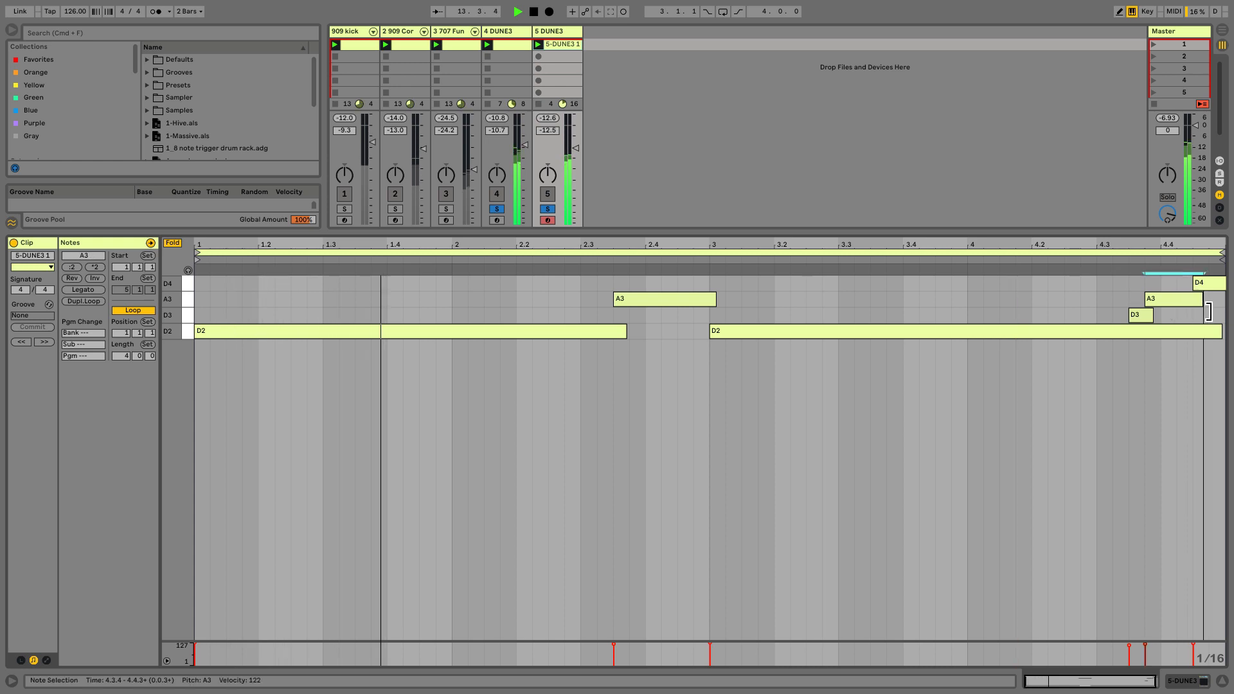
pyautogui.click(1034, 418)
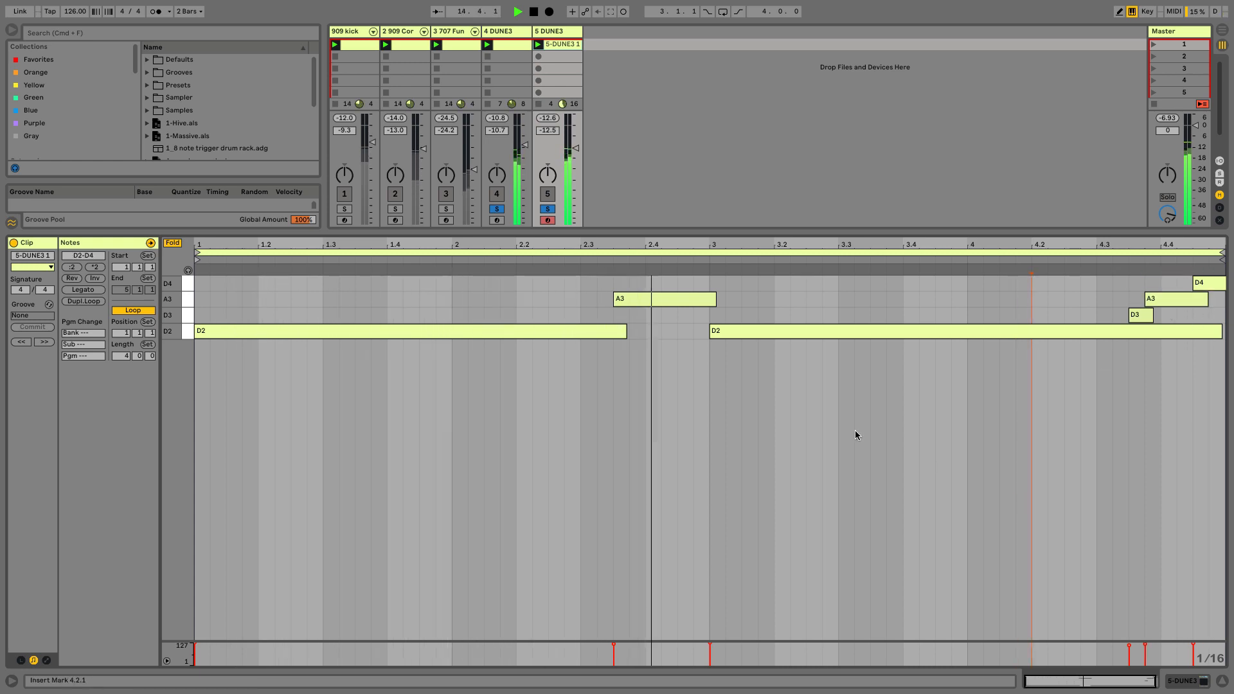
# Move the first A3 a sixteenth later and extend the first D2 to overlap its start
pyautogui.moveTo(654, 300); pyautogui.dragTo(646, 331)
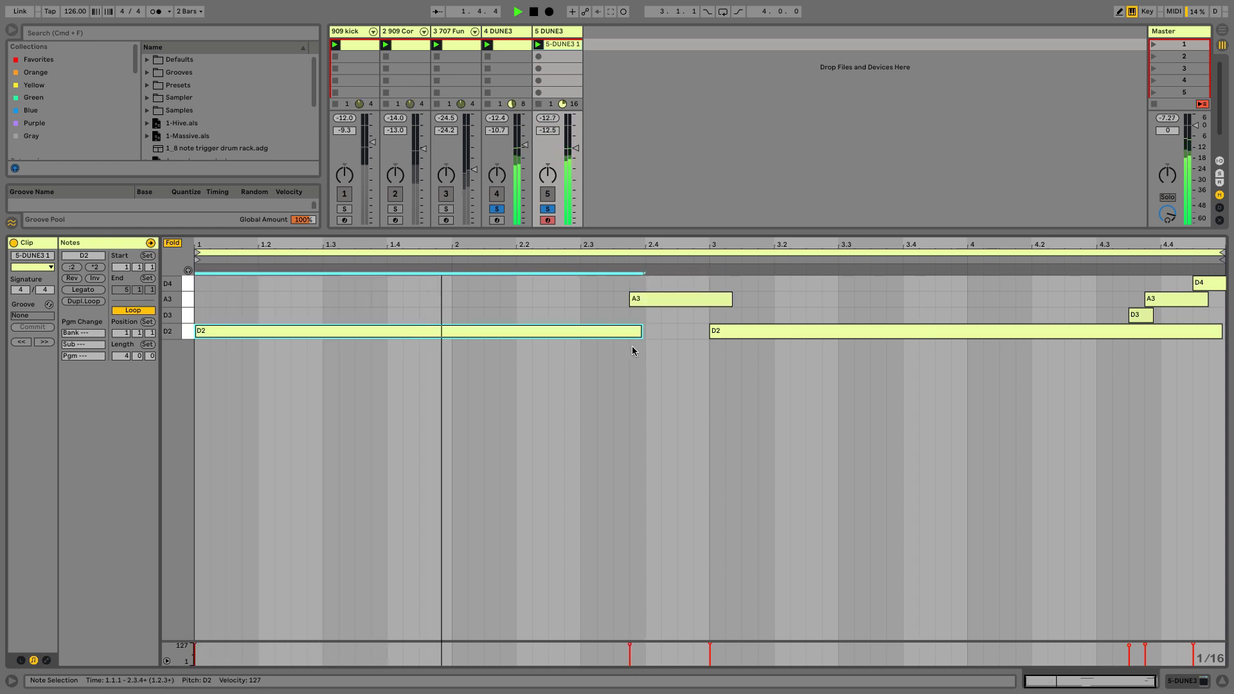
pyautogui.click(633, 348)
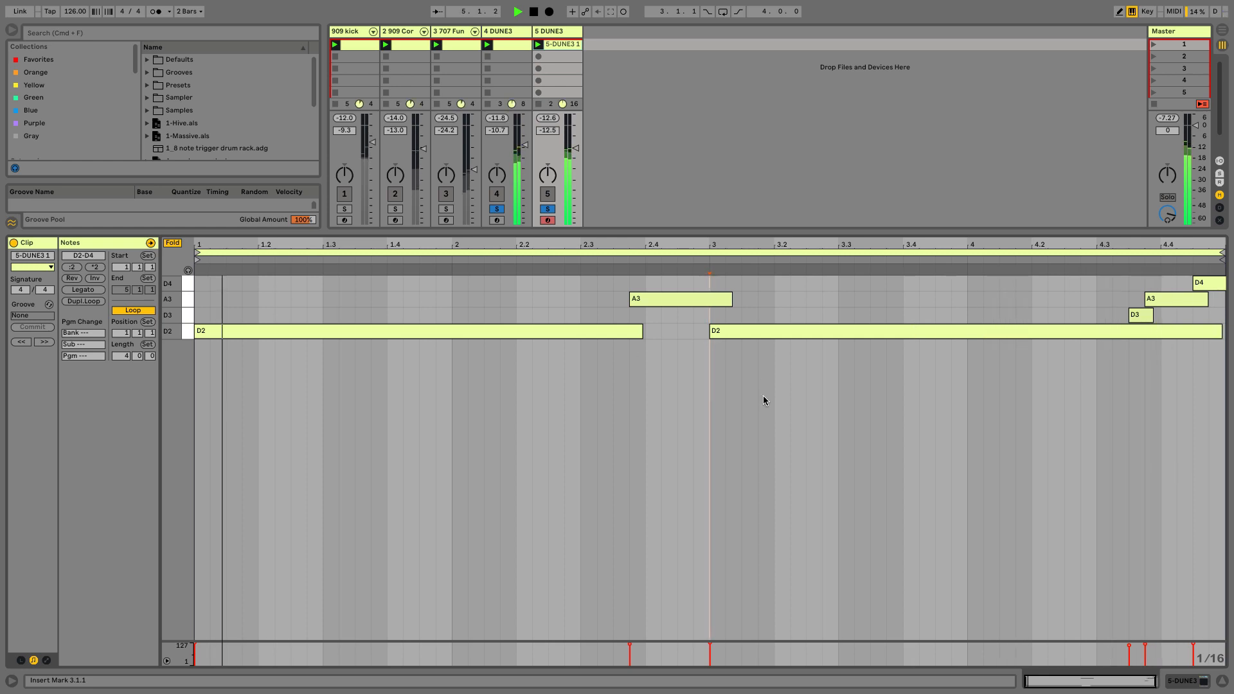
# Raise the volume of track 4 to -9.6 dB and of track 5 to -11.8 dB
pyautogui.hotkey('shift', 'Tab')
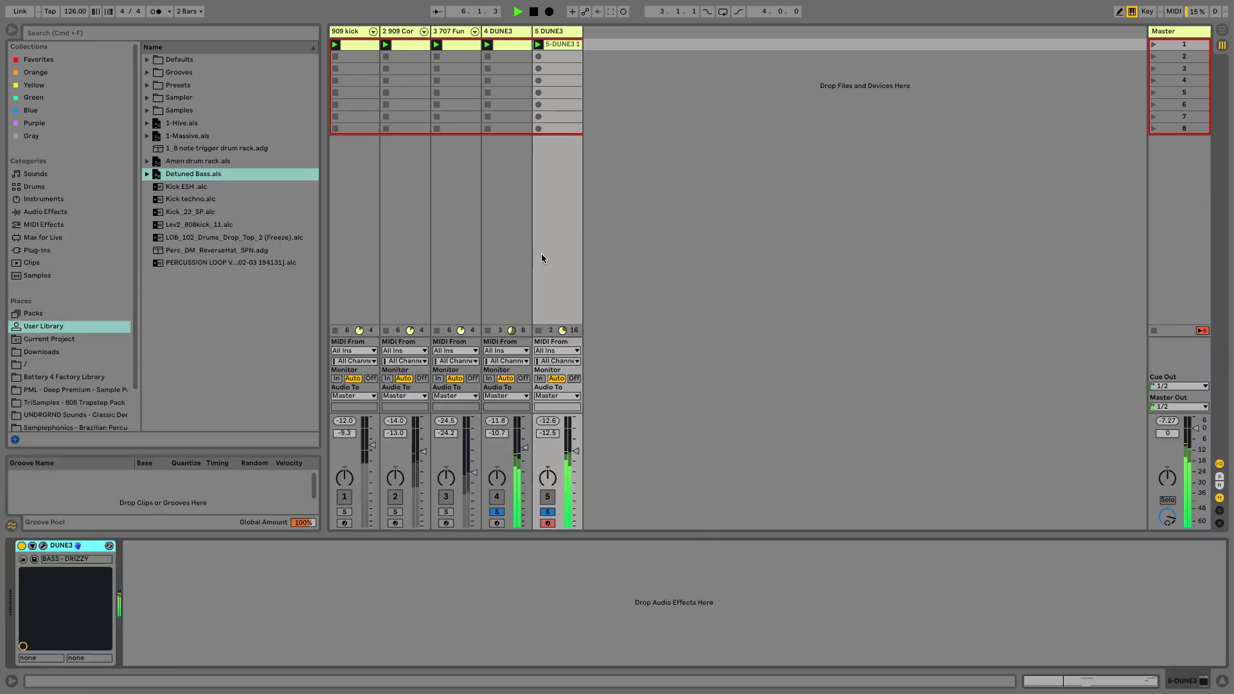
pyautogui.moveTo(525, 449); pyautogui.dragTo(524, 446)
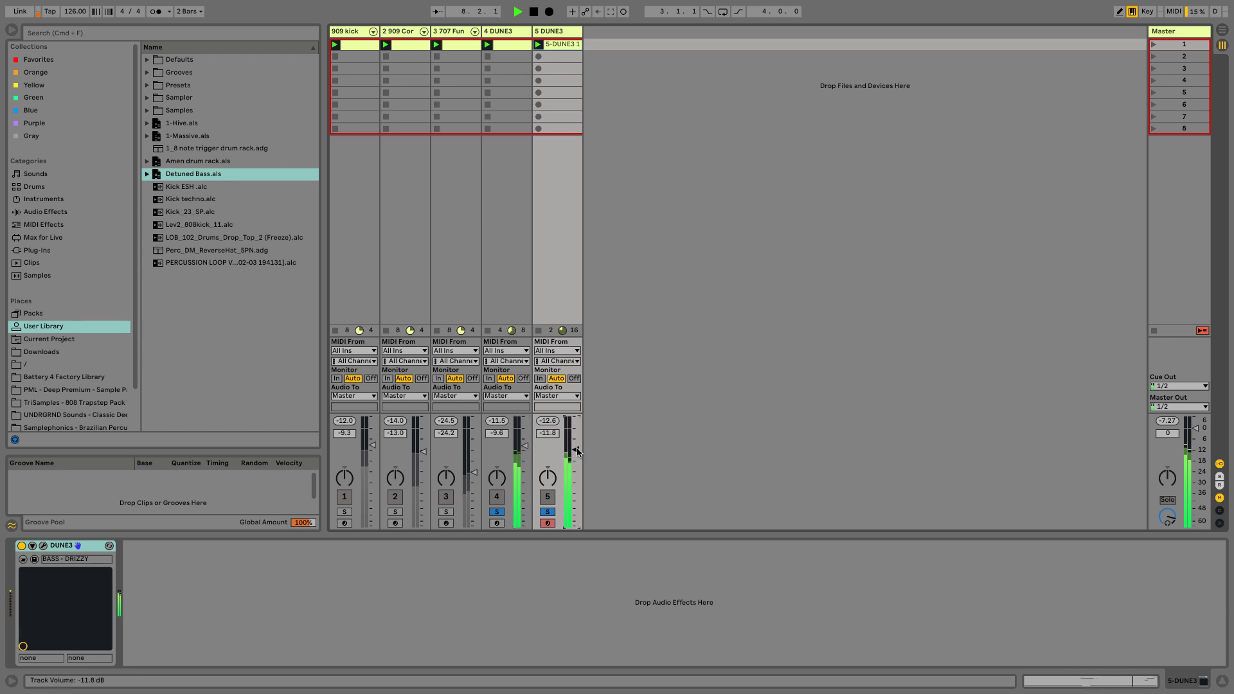
# Add the Kramer Tape Stereo plug-in after the Reverb on track 4 DUNE3 and move its window clear of the tracks
pyautogui.click(495, 268)
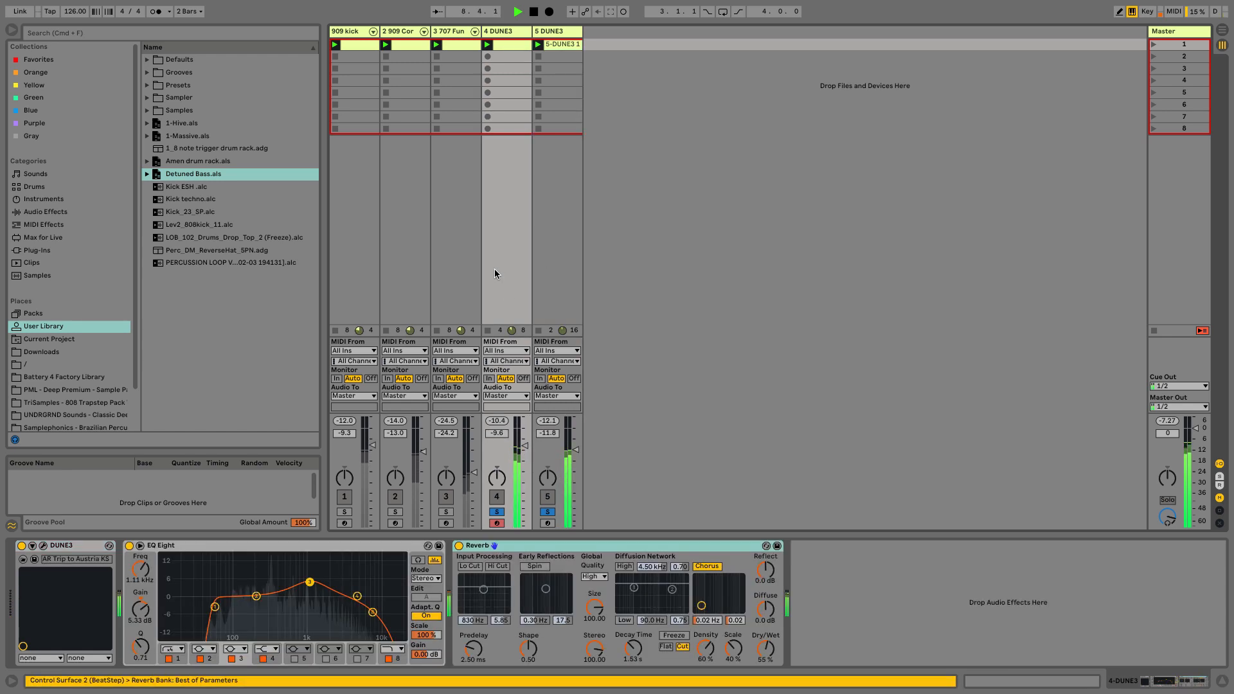
pyautogui.click(513, 32)
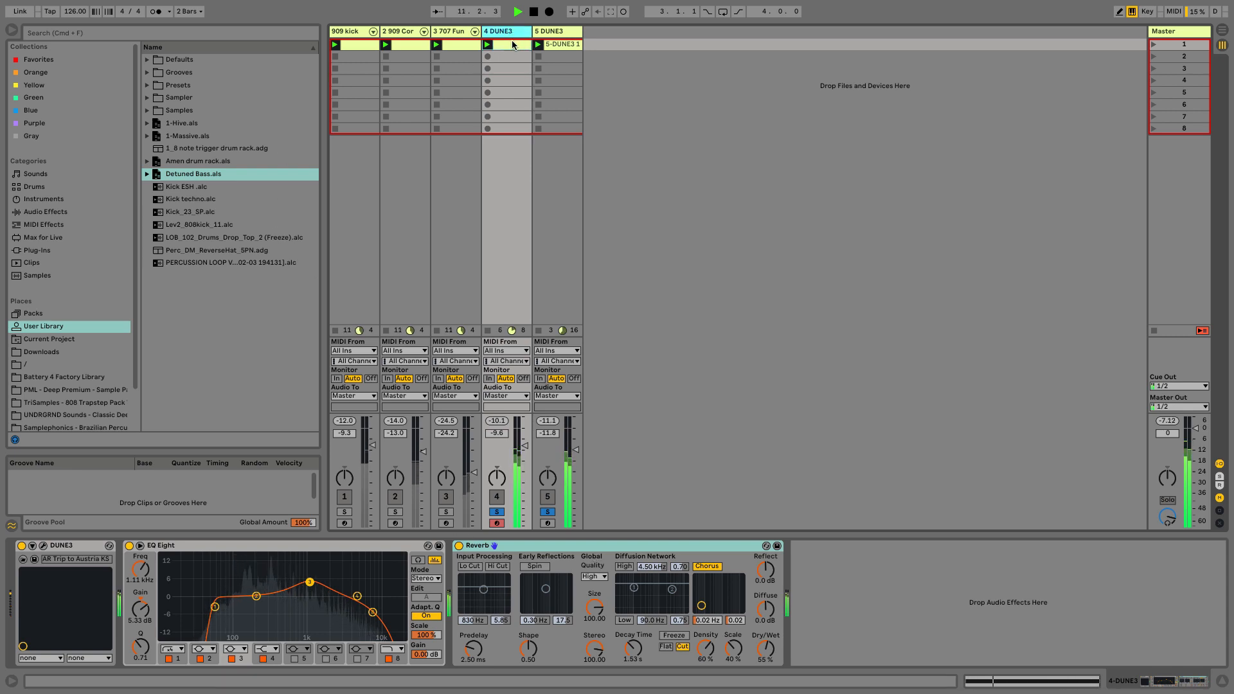
pyautogui.press('super+f')
pyautogui.write('TAPE')
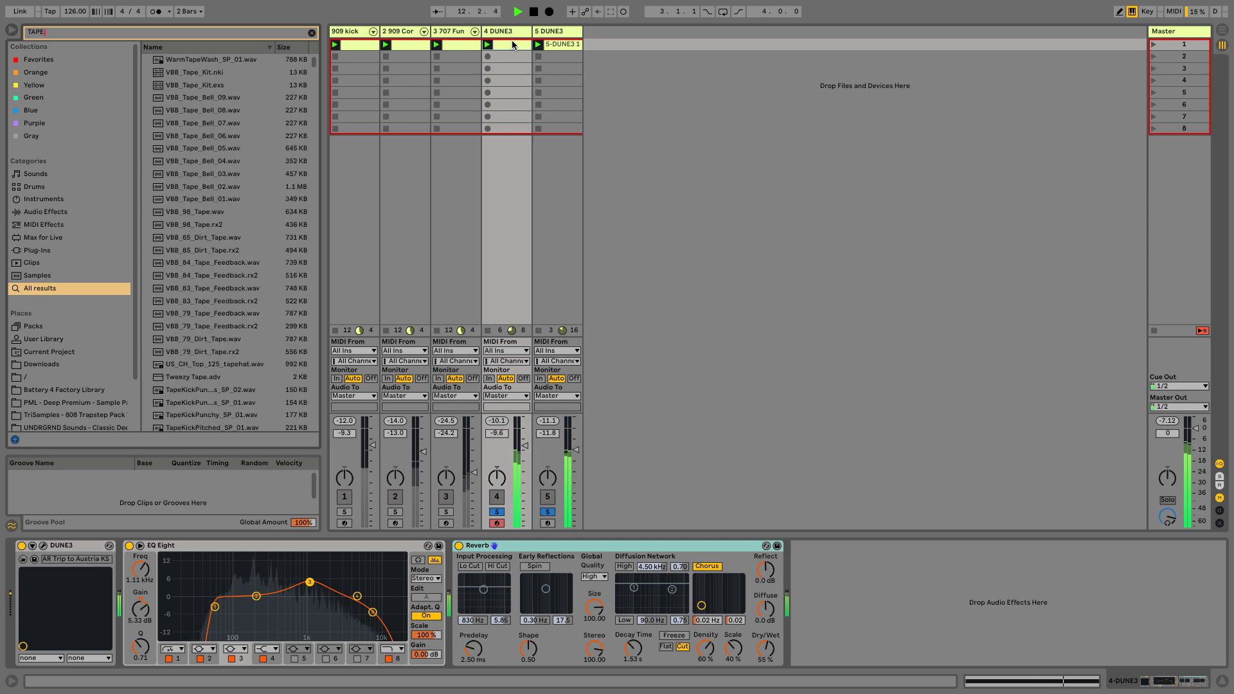
pyautogui.press('BackSpace')
pyautogui.press('BackSpace')
pyautogui.press('BackSpace')
pyautogui.write('kramer')
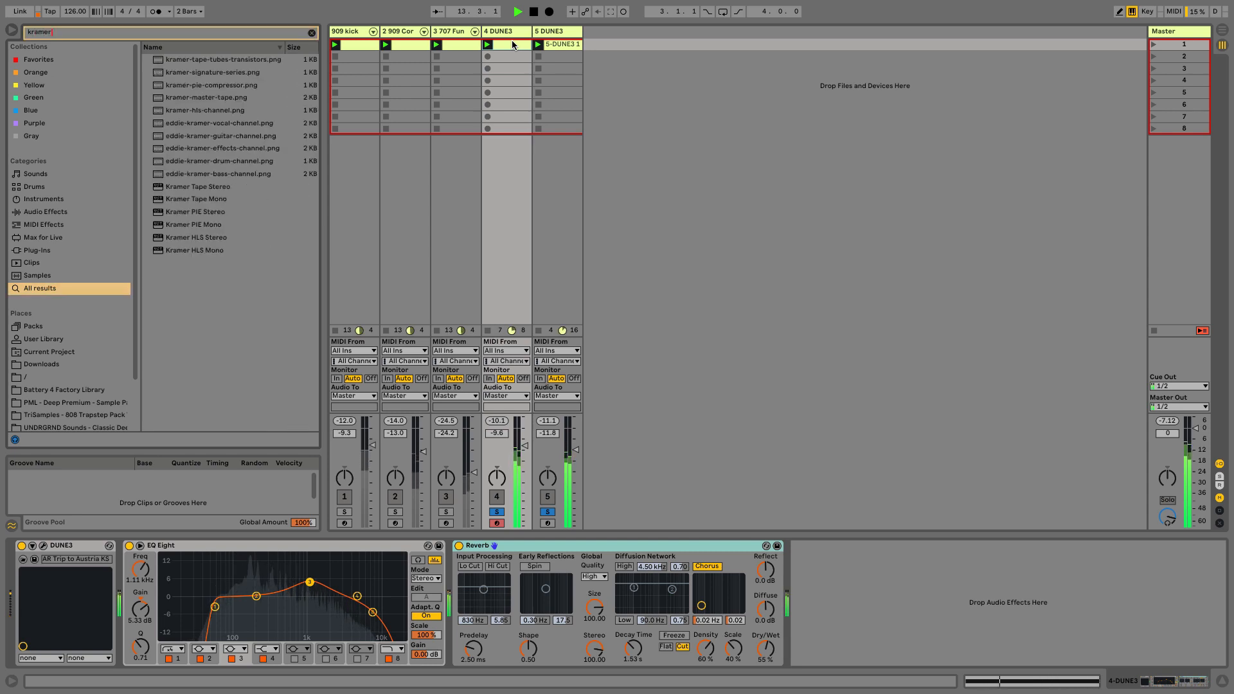
pyautogui.click(211, 212)
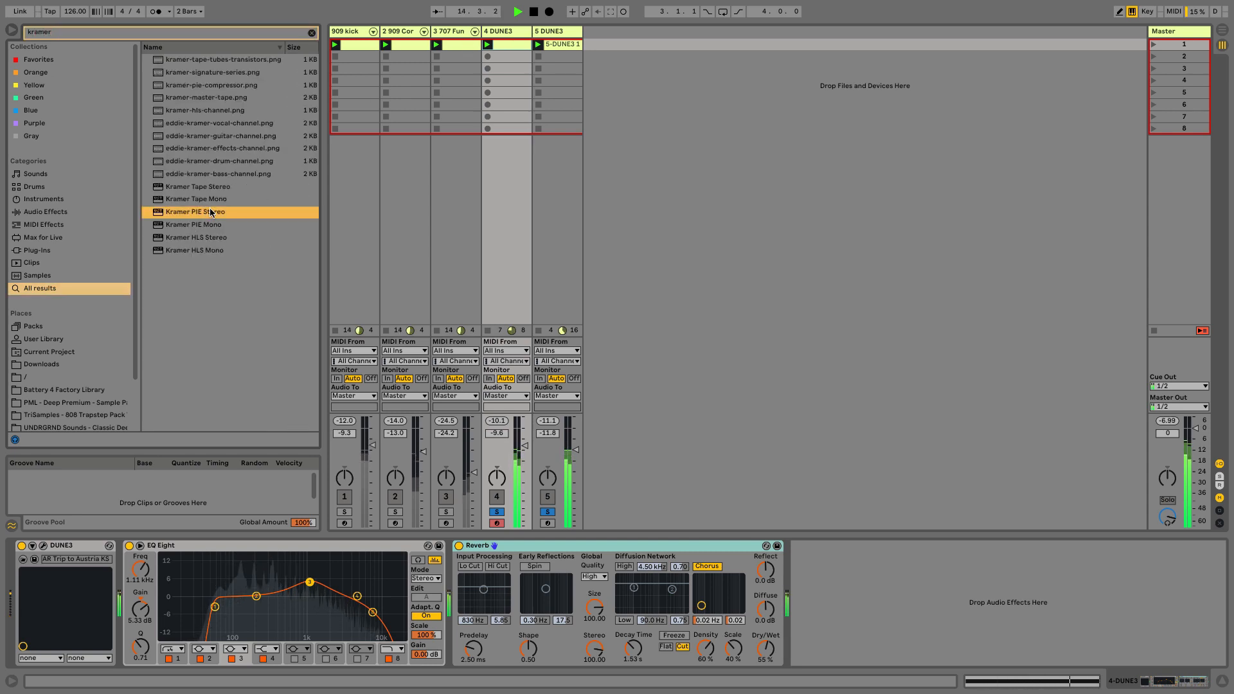
pyautogui.click(208, 200)
pyautogui.click(216, 191)
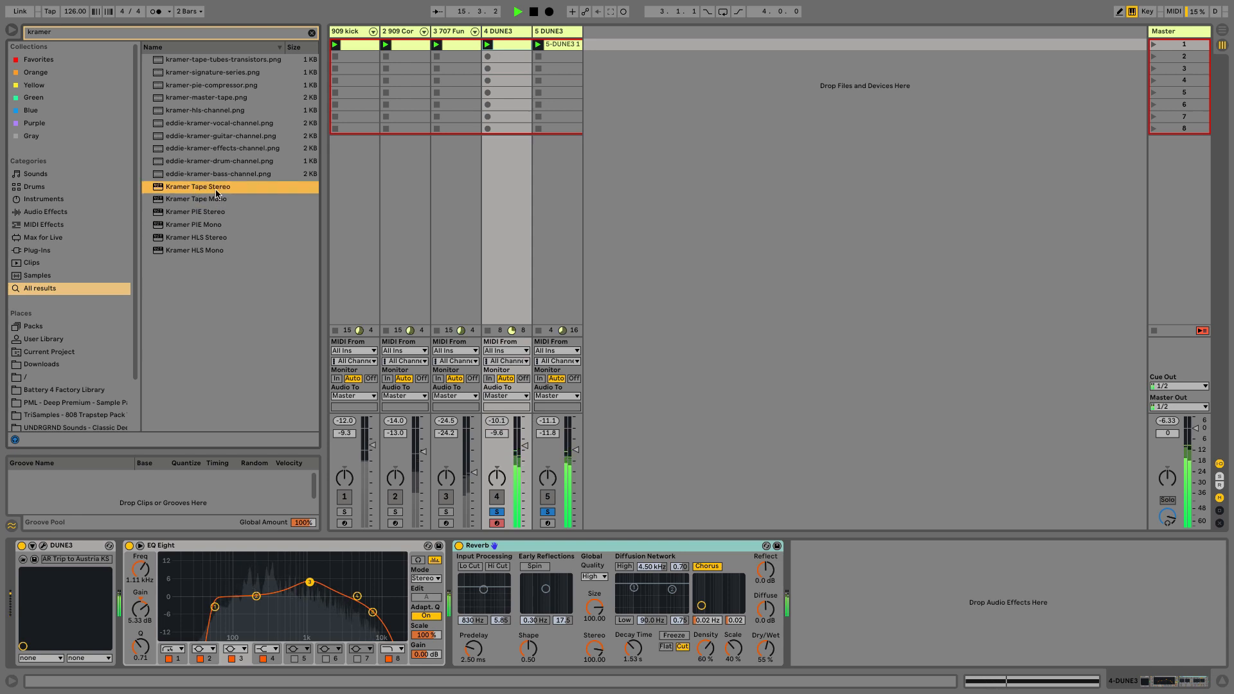
pyautogui.doubleClick(217, 189)
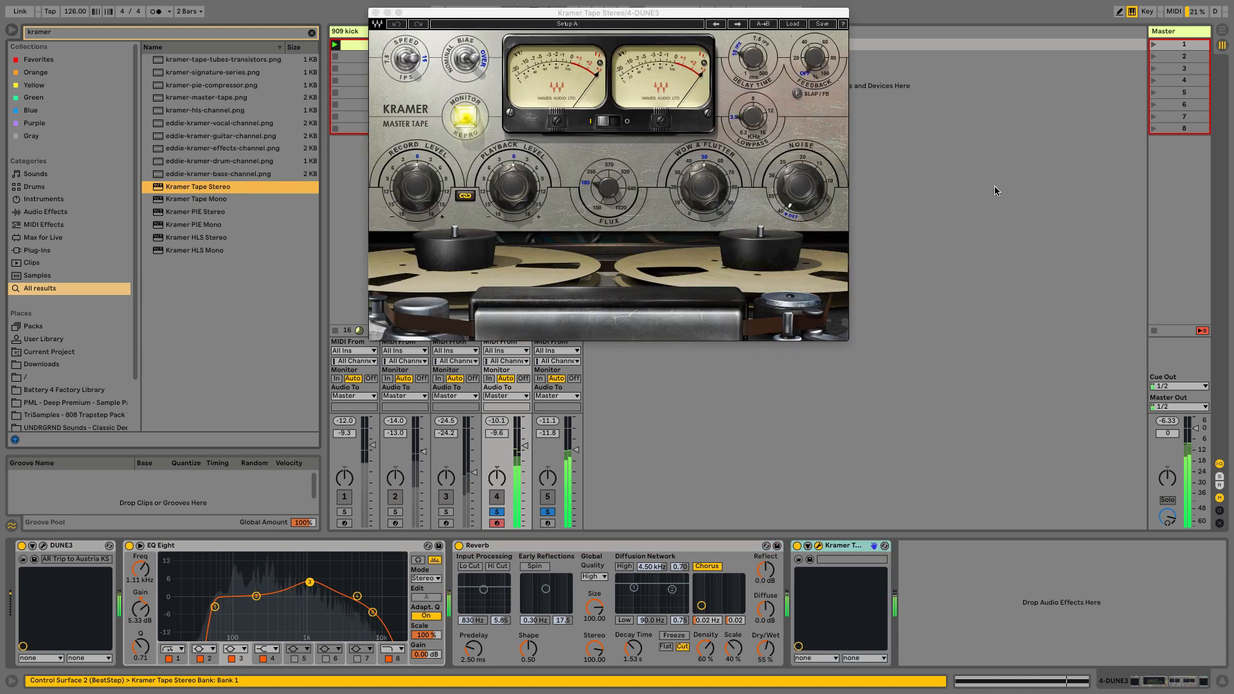
pyautogui.moveTo(723, 16); pyautogui.dragTo(896, 148)
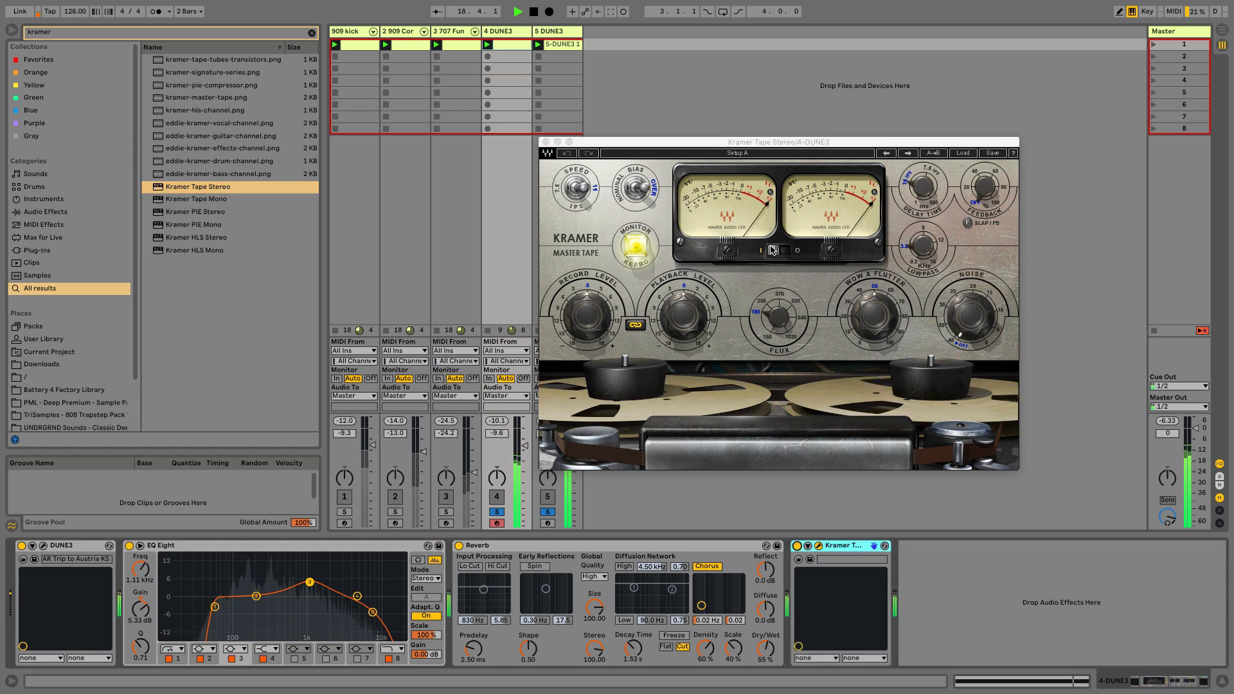
pyautogui.moveTo(815, 143); pyautogui.dragTo(879, 138)
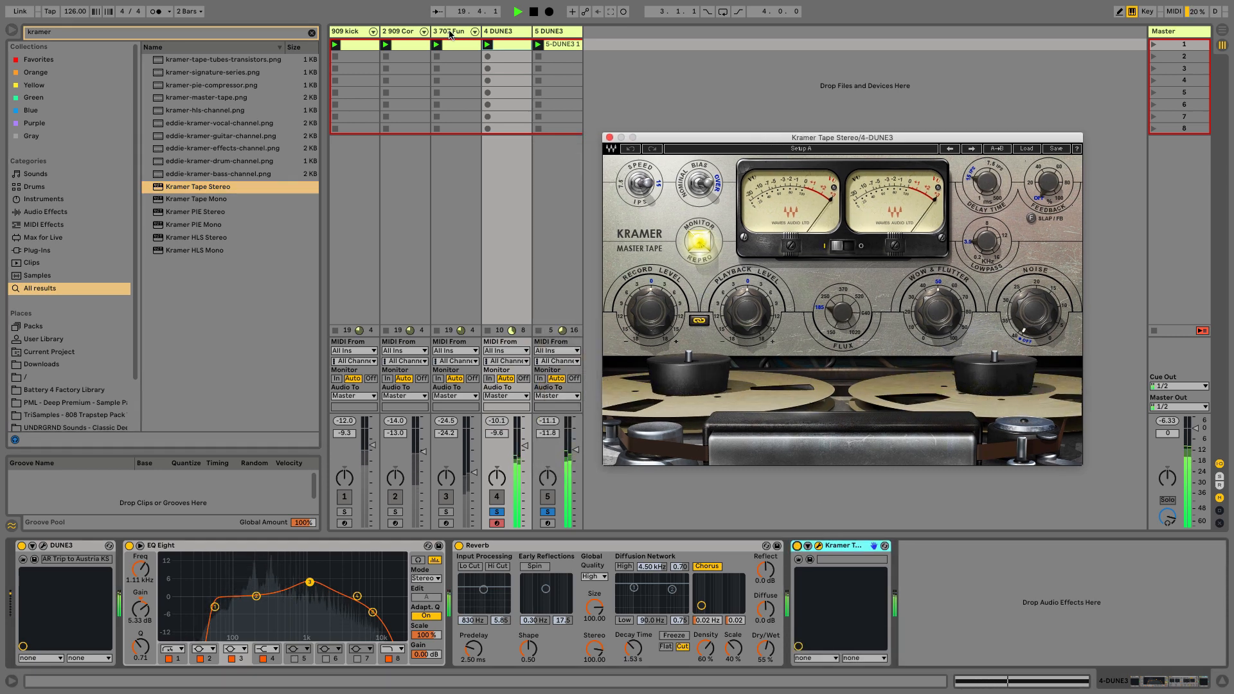
# Group the 909 Core Kit and 707 tracks into one group track
pyautogui.press('Left')
pyautogui.press('Left')
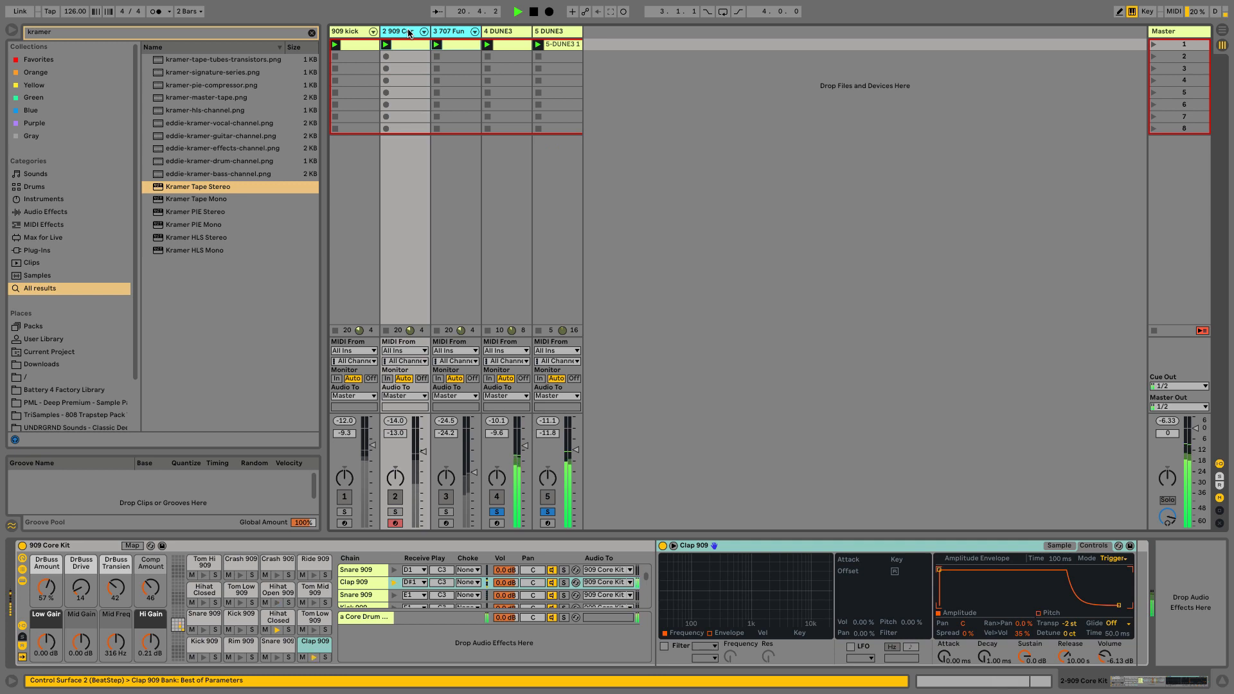
pyautogui.keyDown('shift'); pyautogui.click(443, 31); pyautogui.keyUp('shift')
pyautogui.hotkey('ctrl', 'g')
# Search the browser for "api" and load API-550B Stereo onto the drum group
pyautogui.click(312, 34)
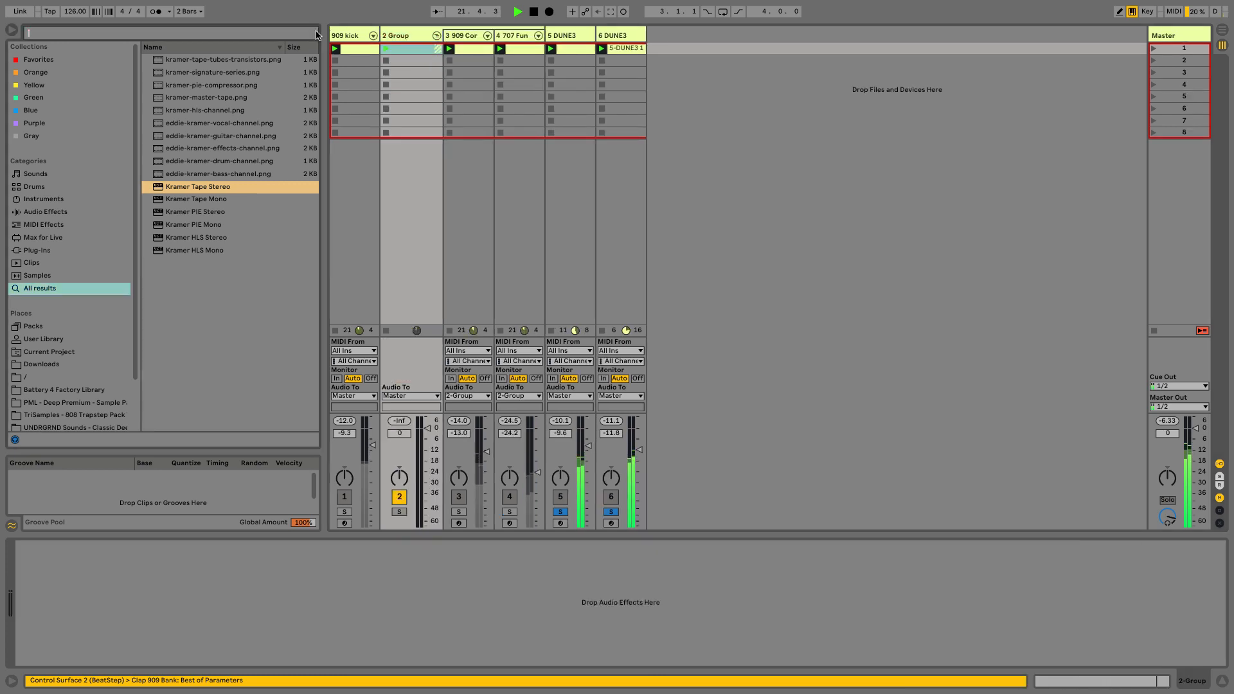
pyautogui.write('api')
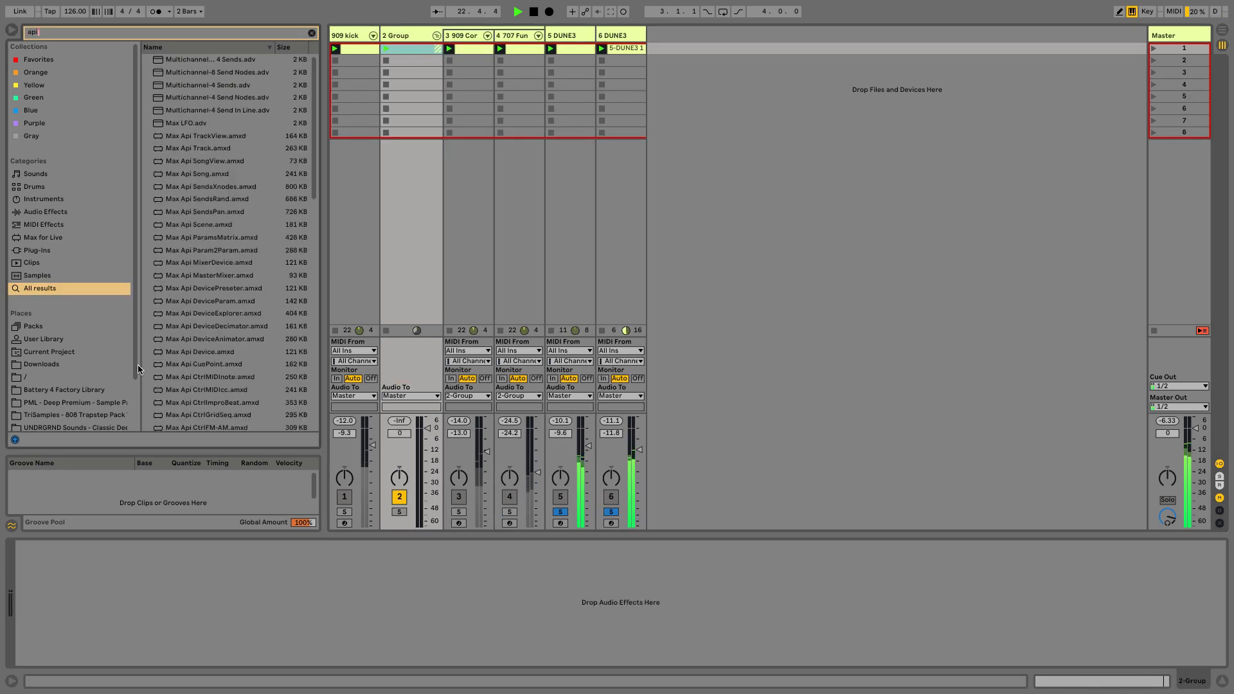
pyautogui.scroll(-3, 96, 360)
pyautogui.scroll(-10, 145, 379)
pyautogui.click(178, 361)
pyautogui.click(210, 348)
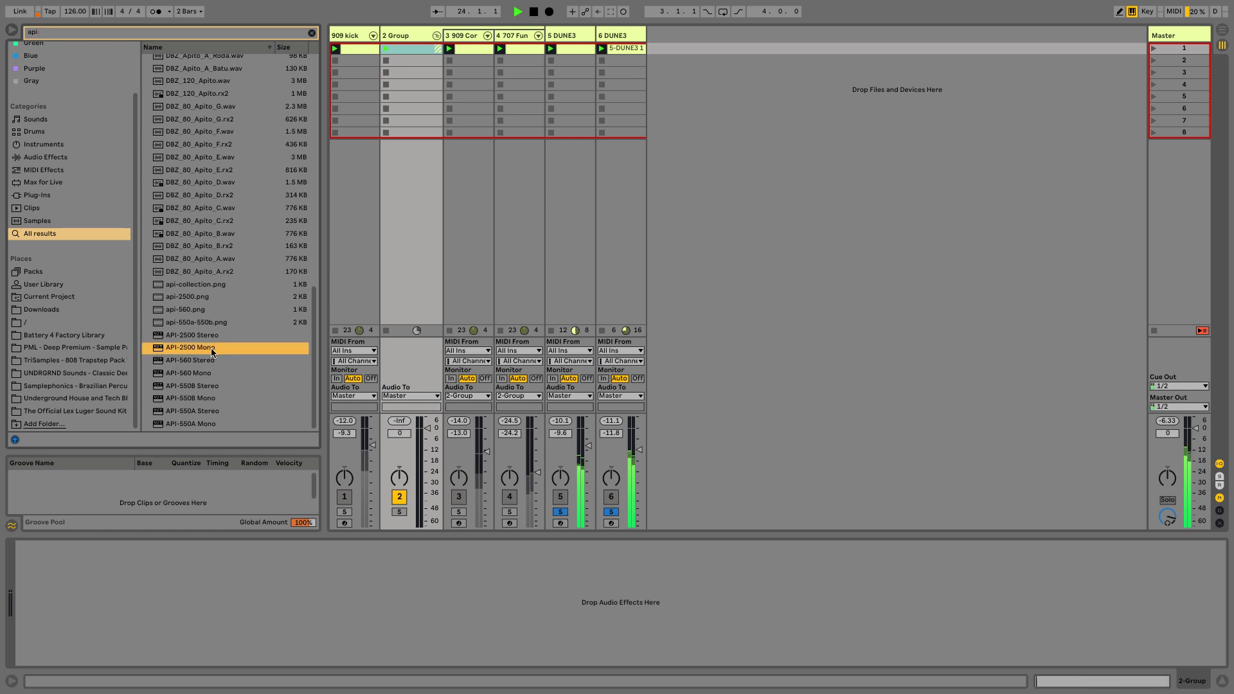
pyautogui.doubleClick(214, 338)
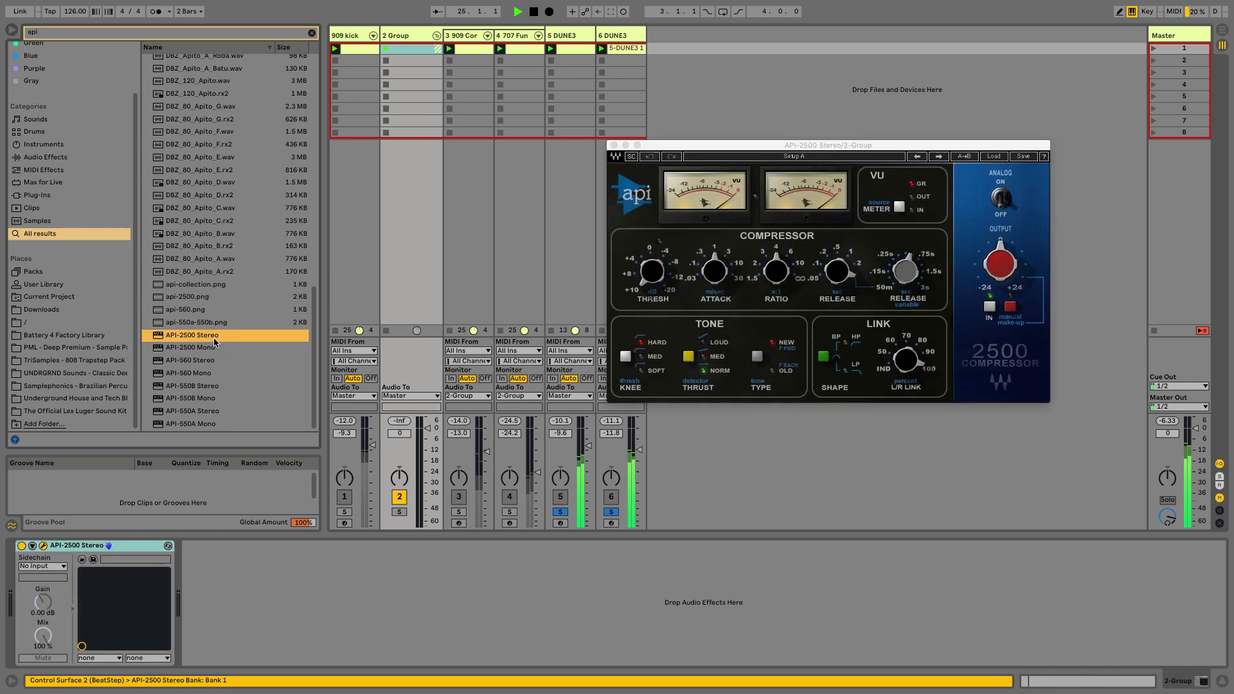
pyautogui.press('super+z')
pyautogui.click(213, 373)
pyautogui.click(230, 384)
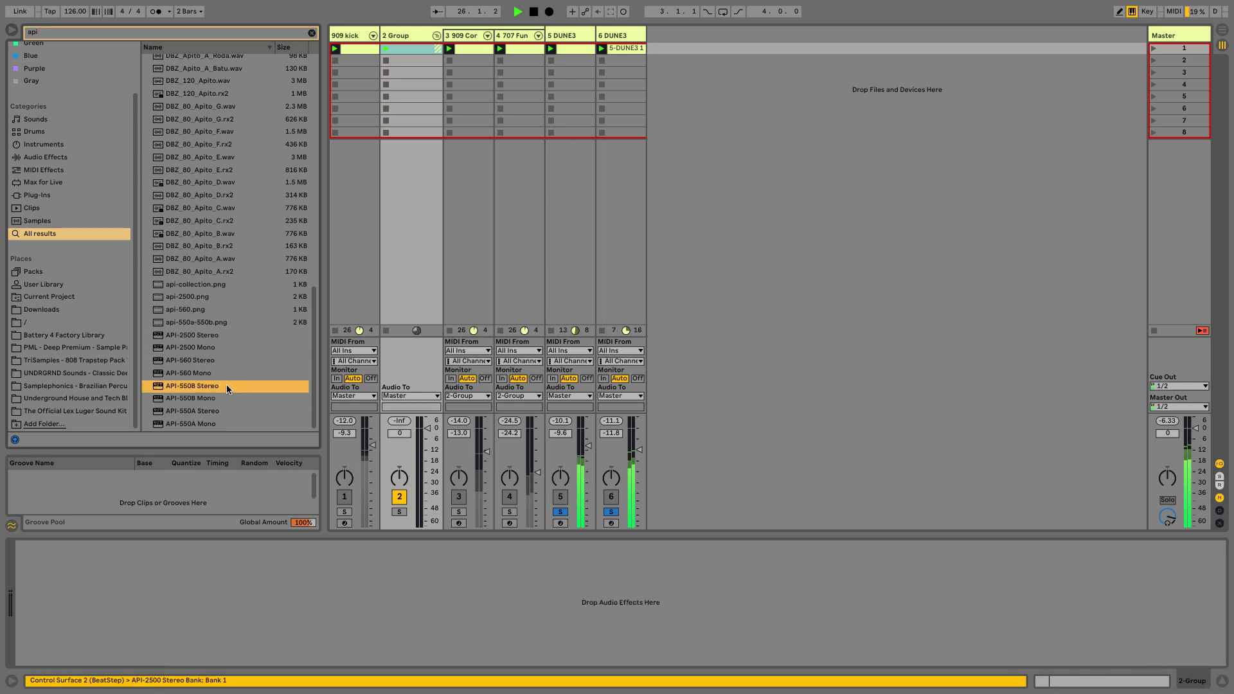
pyautogui.doubleClick(223, 384)
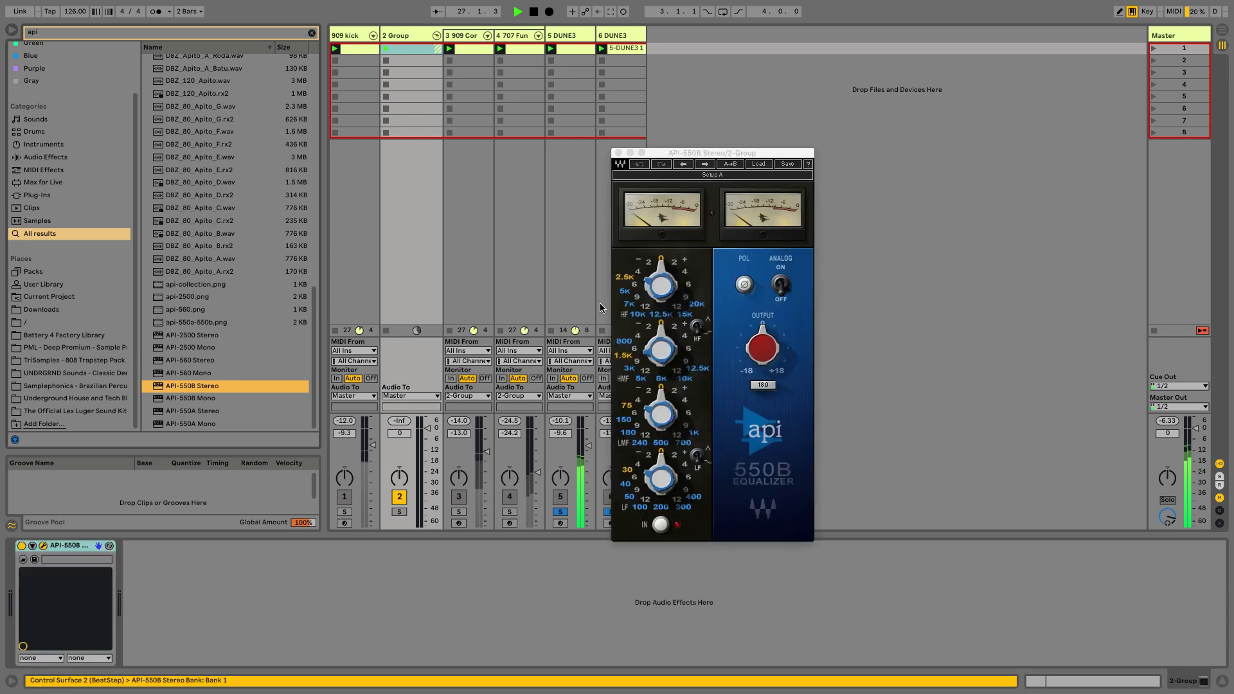
# Solo the drum group and, in the API-550B, boost the high band by 2 dB and the high-mid band by 2 dB at 3 kHz
pyautogui.click(399, 512)
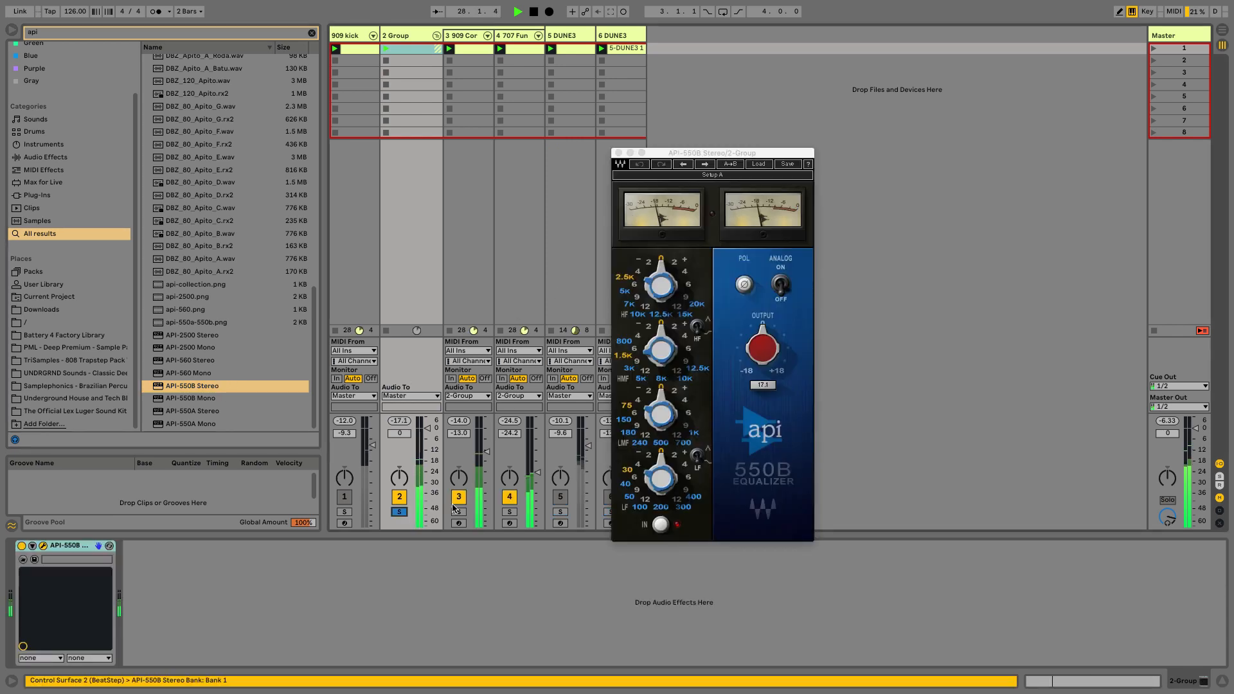
pyautogui.moveTo(677, 269)
pyautogui.mouseDown()
pyautogui.moveTo(693, 291)
pyautogui.moveTo(680, 263)
pyautogui.mouseUp()
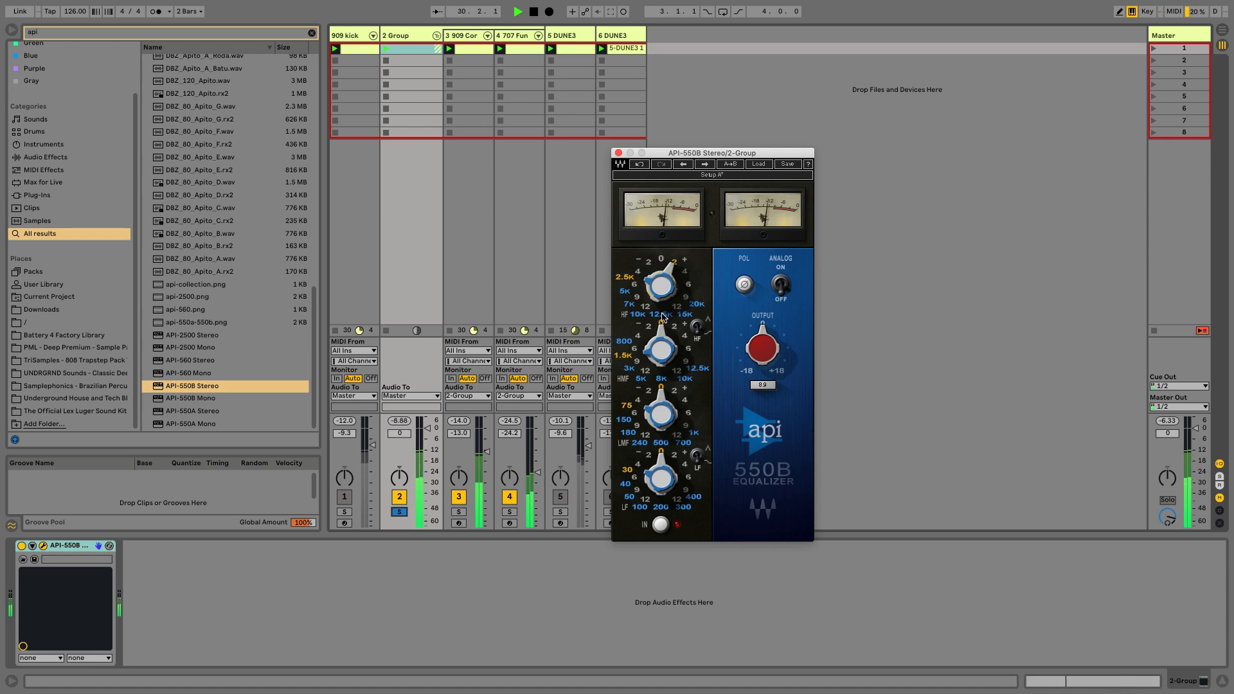
pyautogui.click(675, 329)
pyautogui.click(643, 372)
pyautogui.click(674, 326)
pyautogui.click(630, 370)
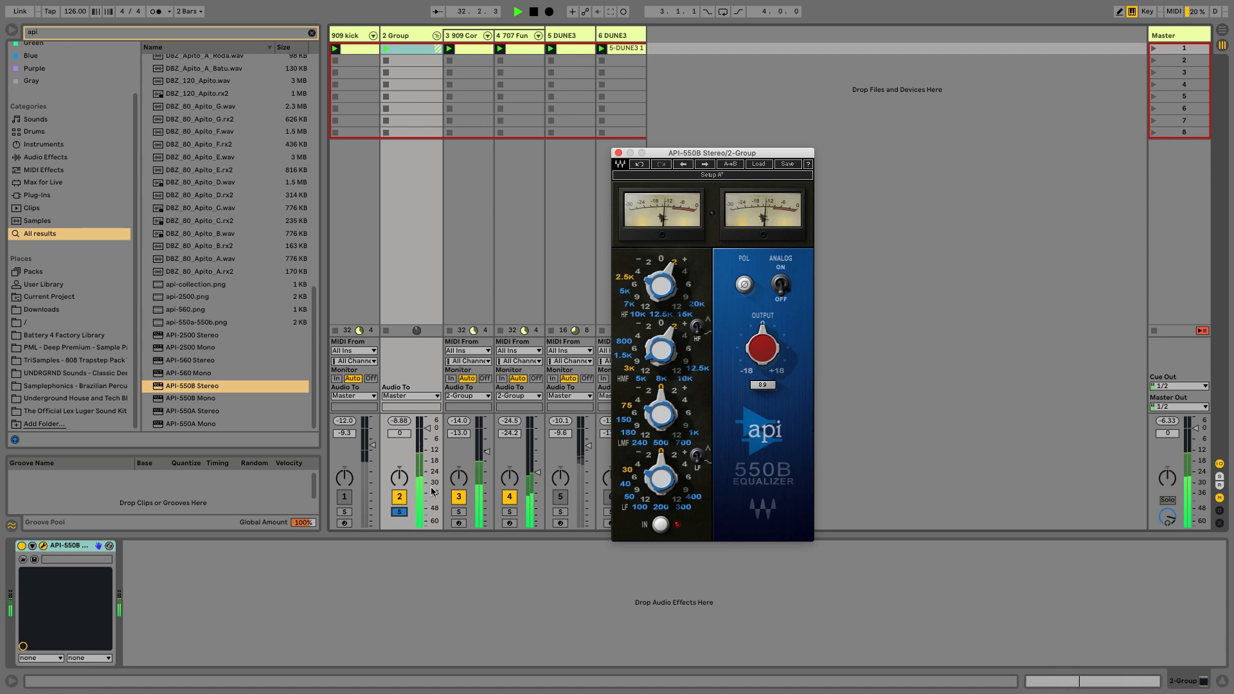
# Set the API-550B's low-mid band to 500 Hz with a 4 dB boost, trying neighbouring frequencies
pyautogui.click(691, 415)
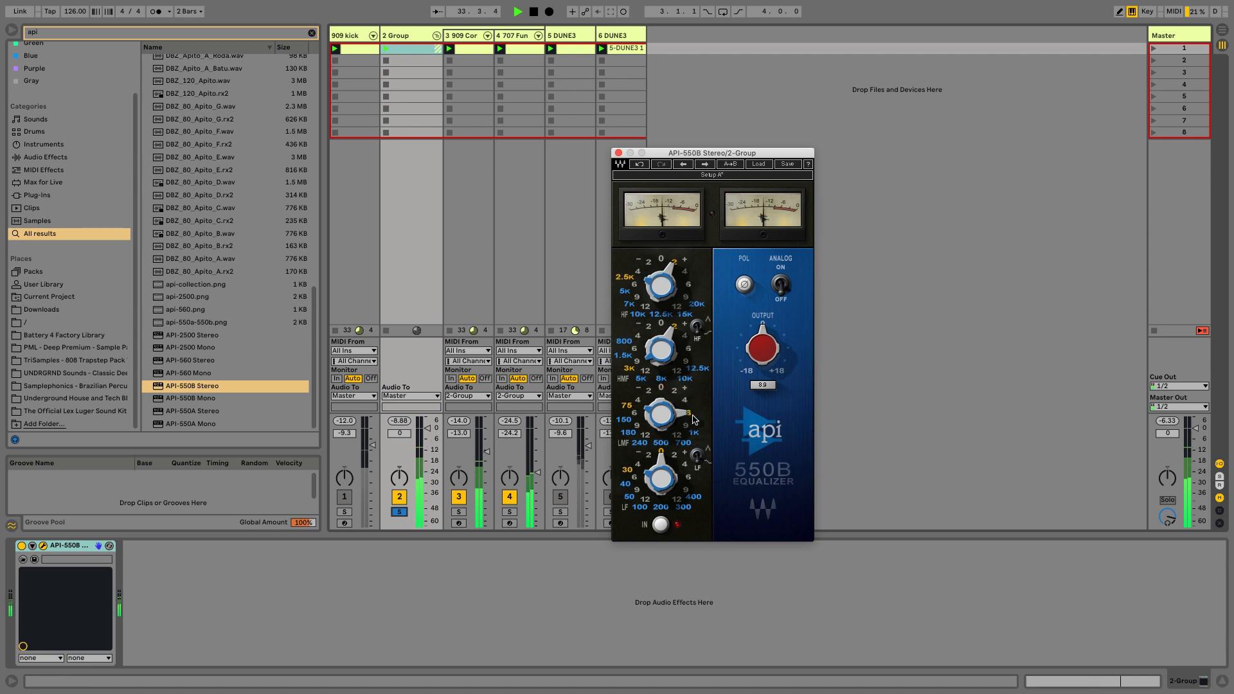
pyautogui.click(635, 443)
pyautogui.click(655, 442)
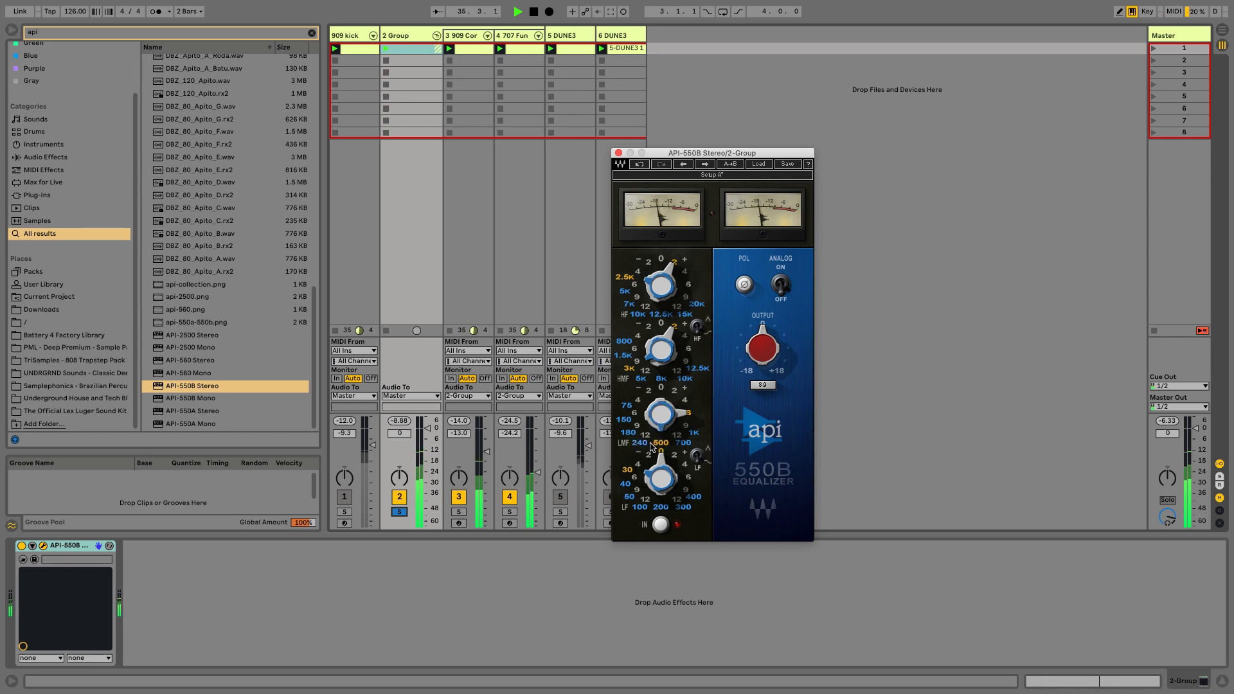
pyautogui.click(681, 446)
pyautogui.click(662, 444)
pyautogui.click(683, 400)
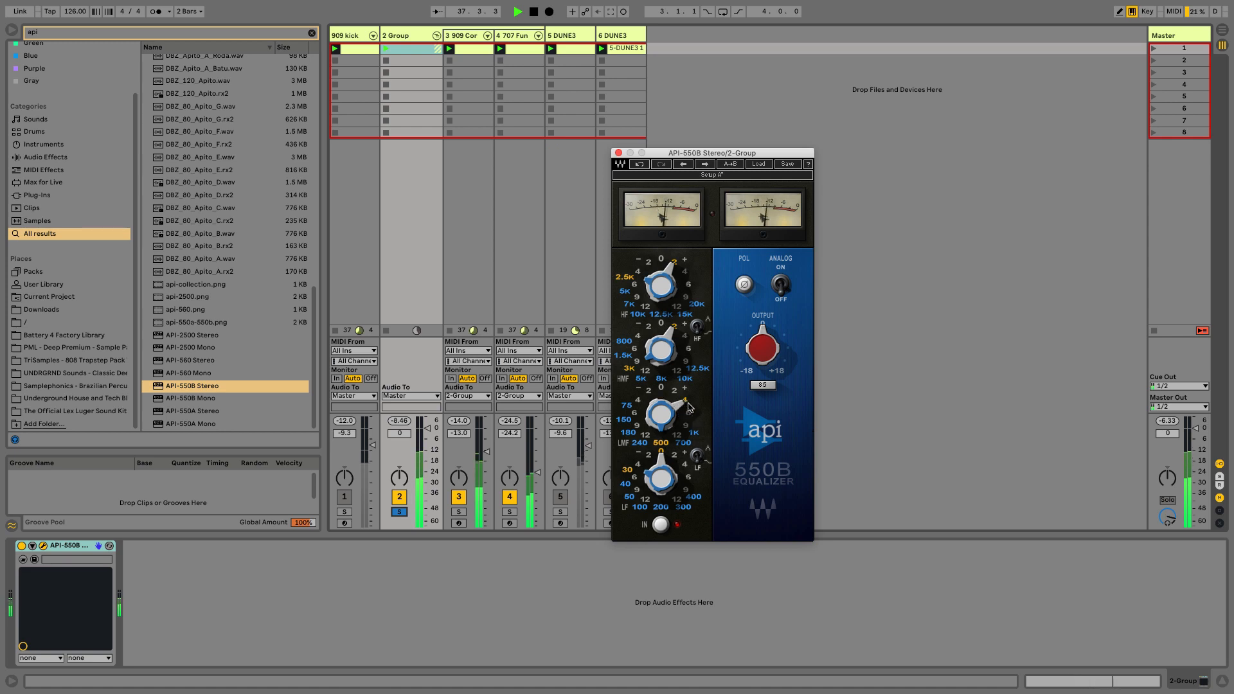
# Lower the API-550B's output to about -3.1 dB, comparing the sound with the plug-in bypassed
pyautogui.moveTo(760, 347); pyautogui.dragTo(754, 354)
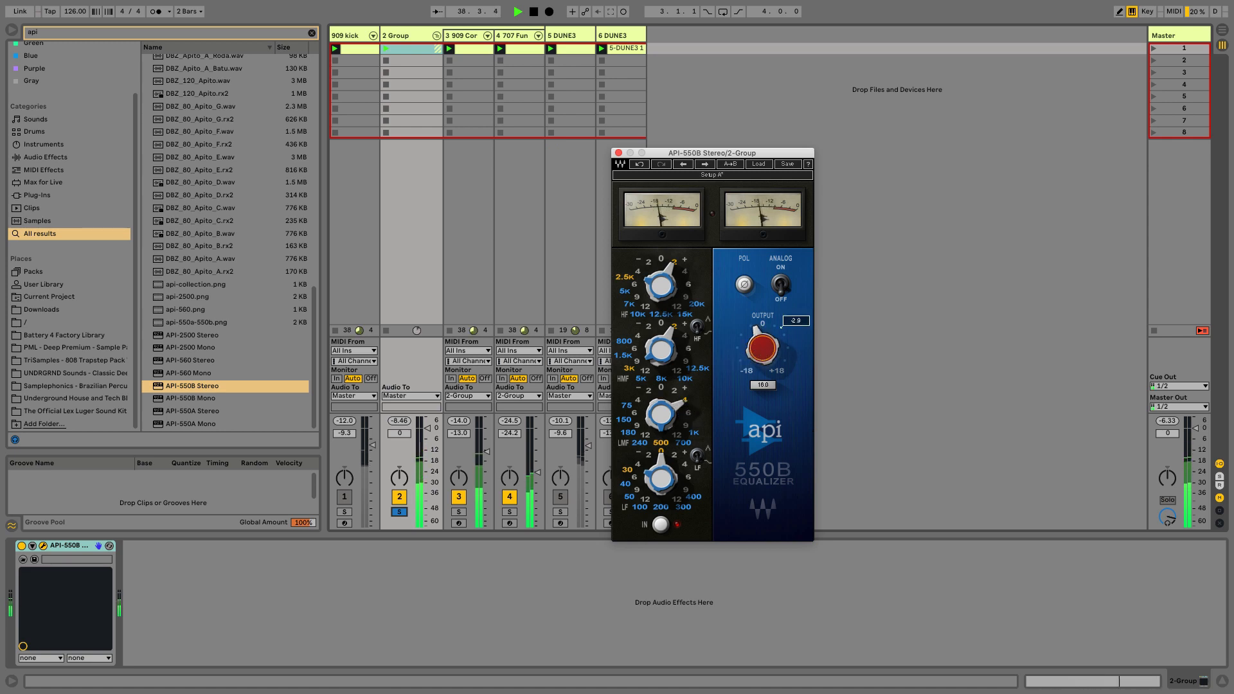
pyautogui.click(21, 547)
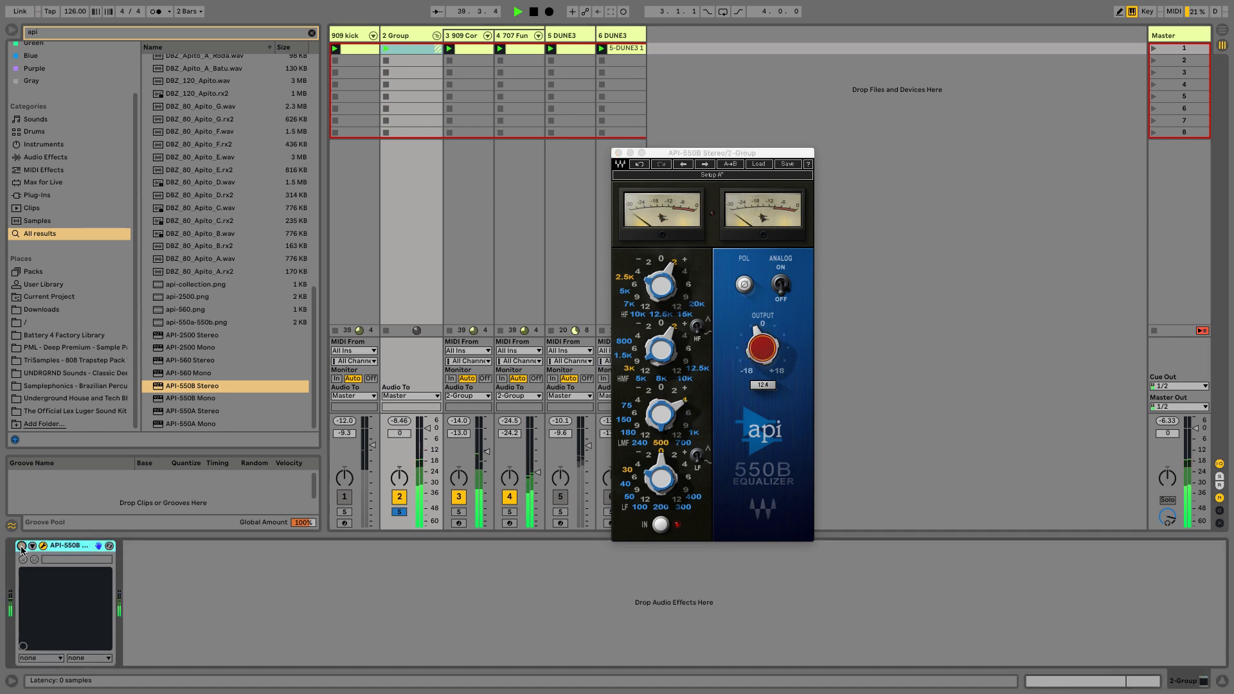
pyautogui.click(21, 546)
pyautogui.moveTo(784, 354); pyautogui.dragTo(781, 327)
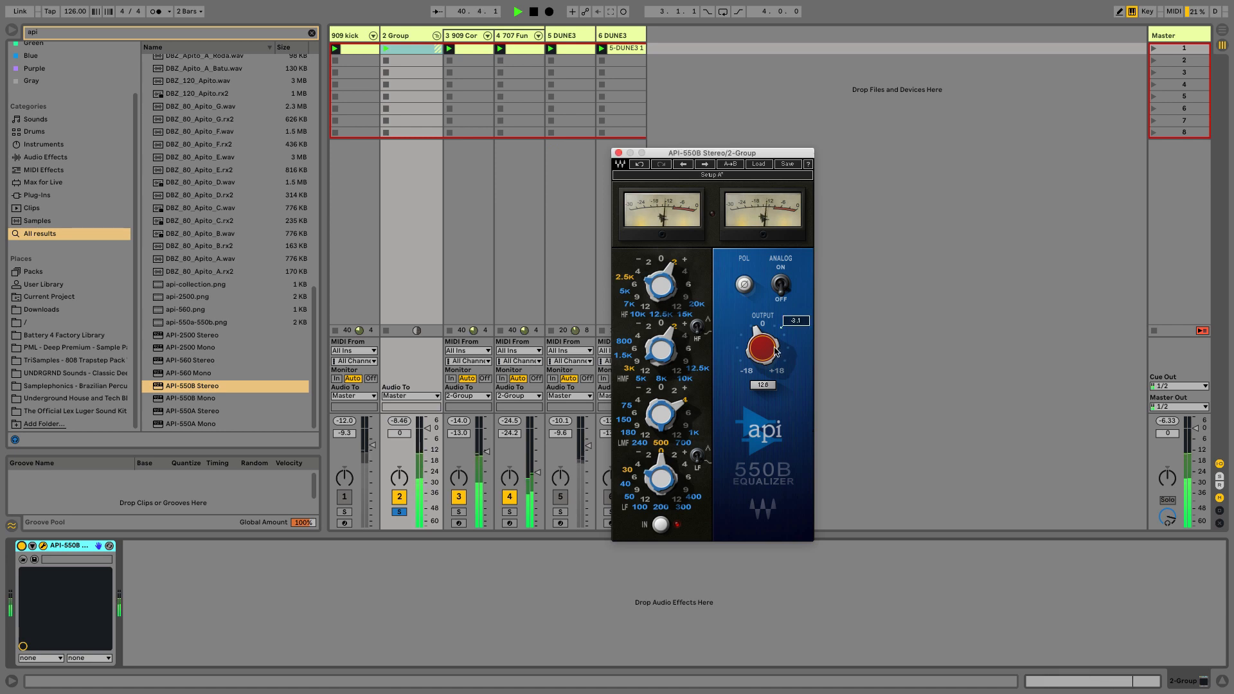
# Raise the API-550B's low-mid gain to 6 dB and compare the drums with the plug-in off and on
pyautogui.click(691, 417)
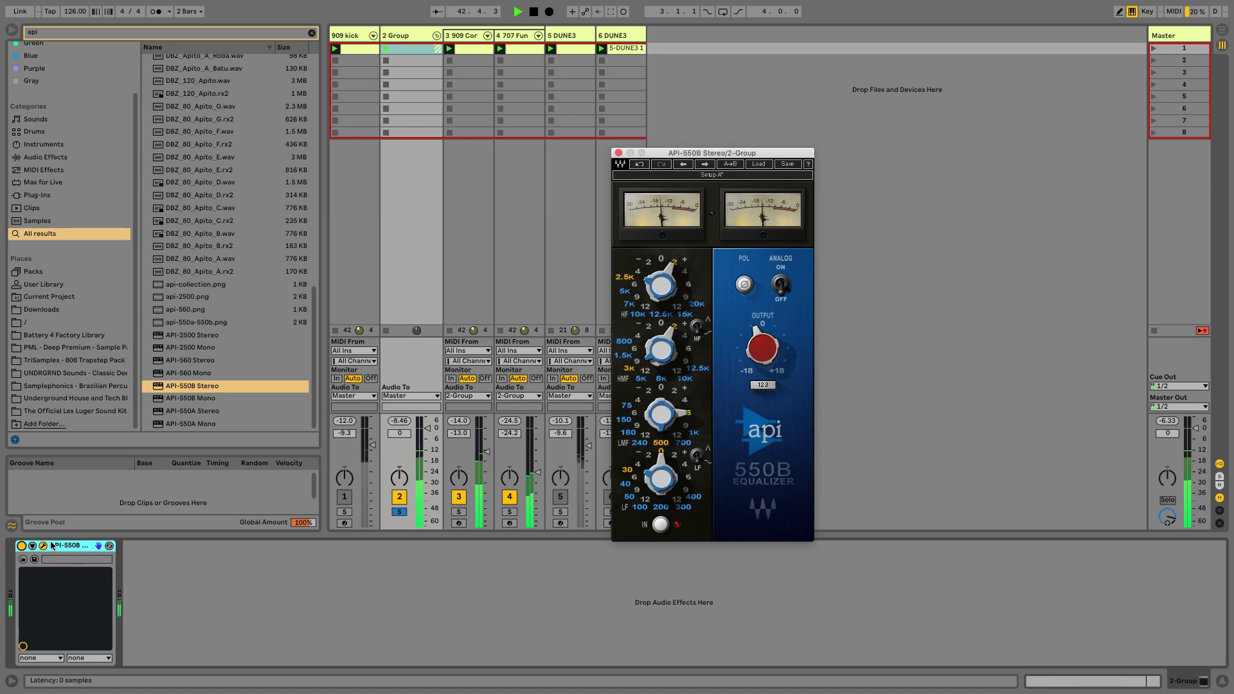
pyautogui.click(21, 546)
pyautogui.click(19, 547)
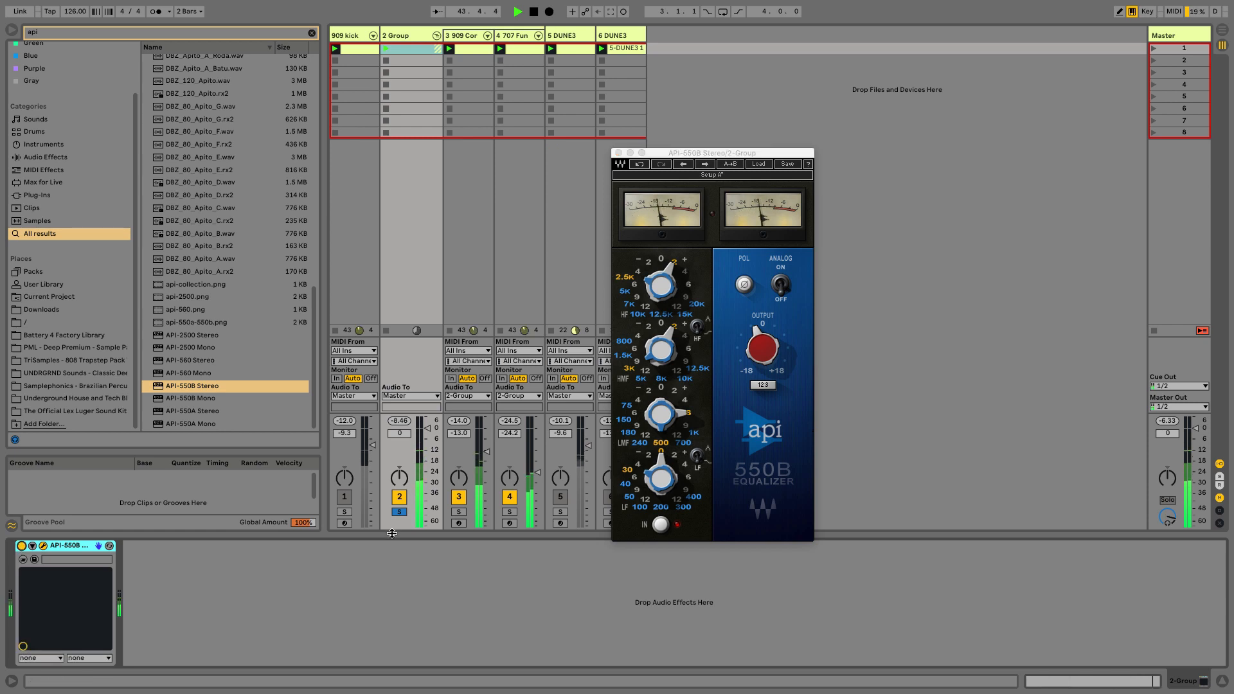
pyautogui.click(781, 327)
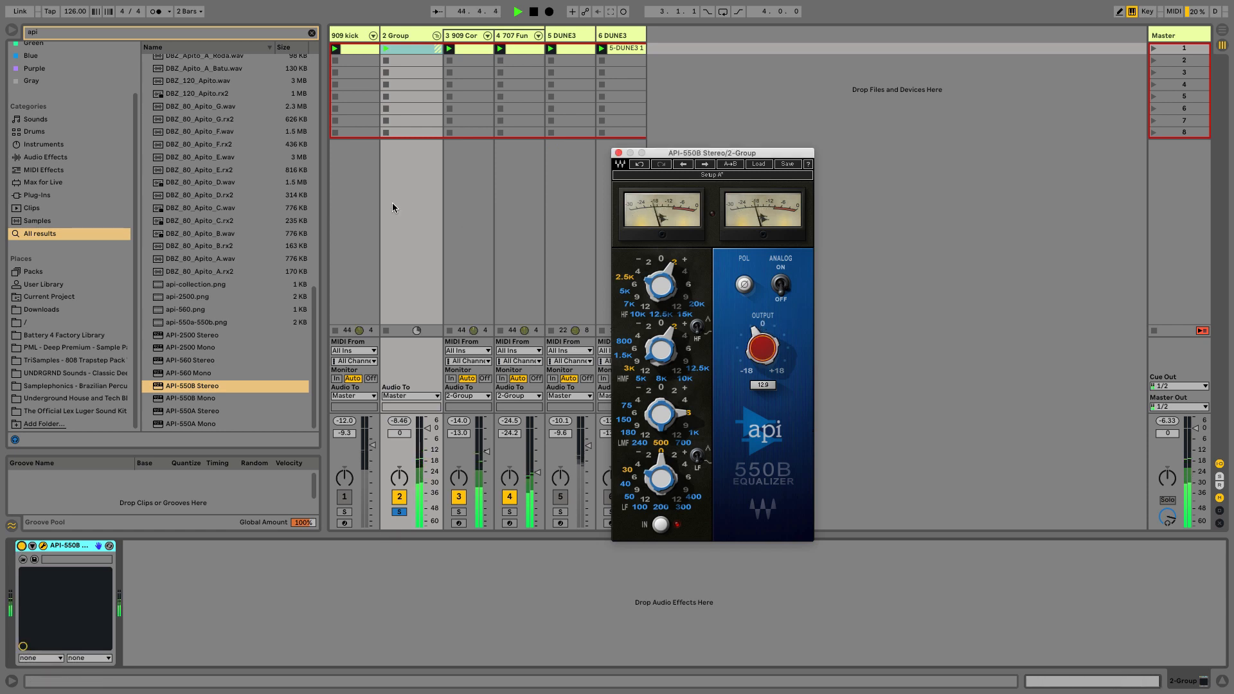
# Solo track 5 DUNE3 together with the drum group and lower the group's volume to -1.3 dB
pyautogui.click(423, 168)
pyautogui.click(439, 36)
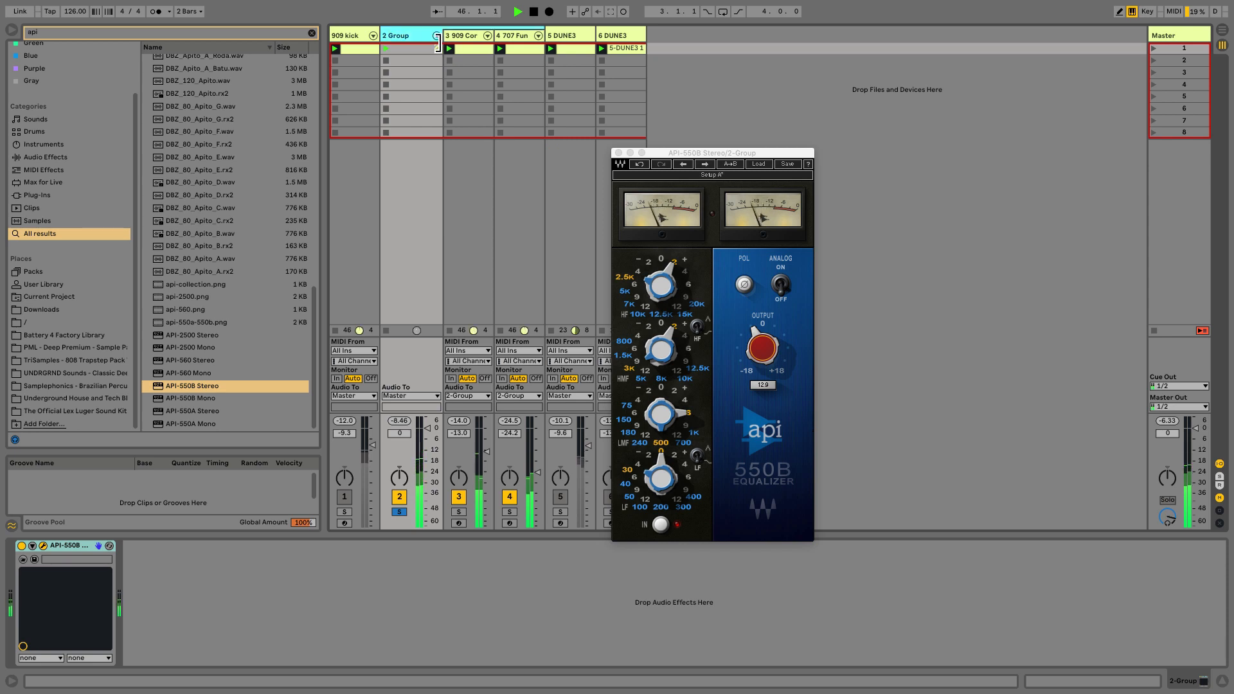
pyautogui.click(548, 512)
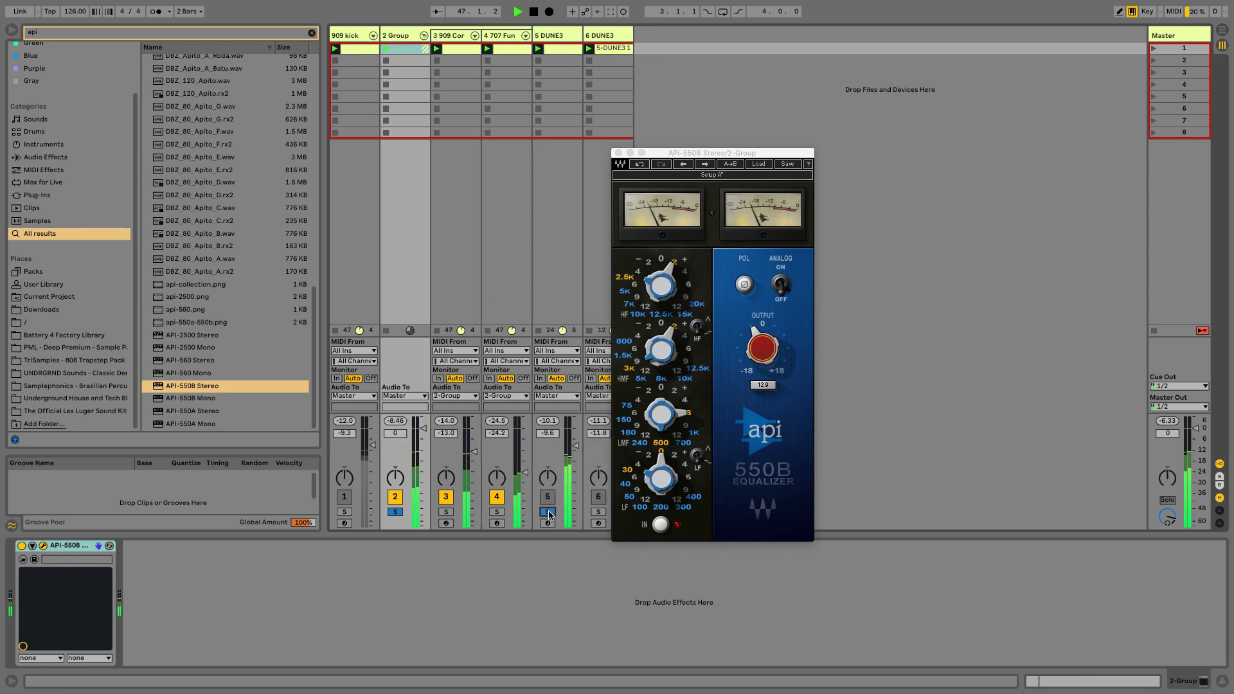
pyautogui.moveTo(423, 429); pyautogui.dragTo(423, 437)
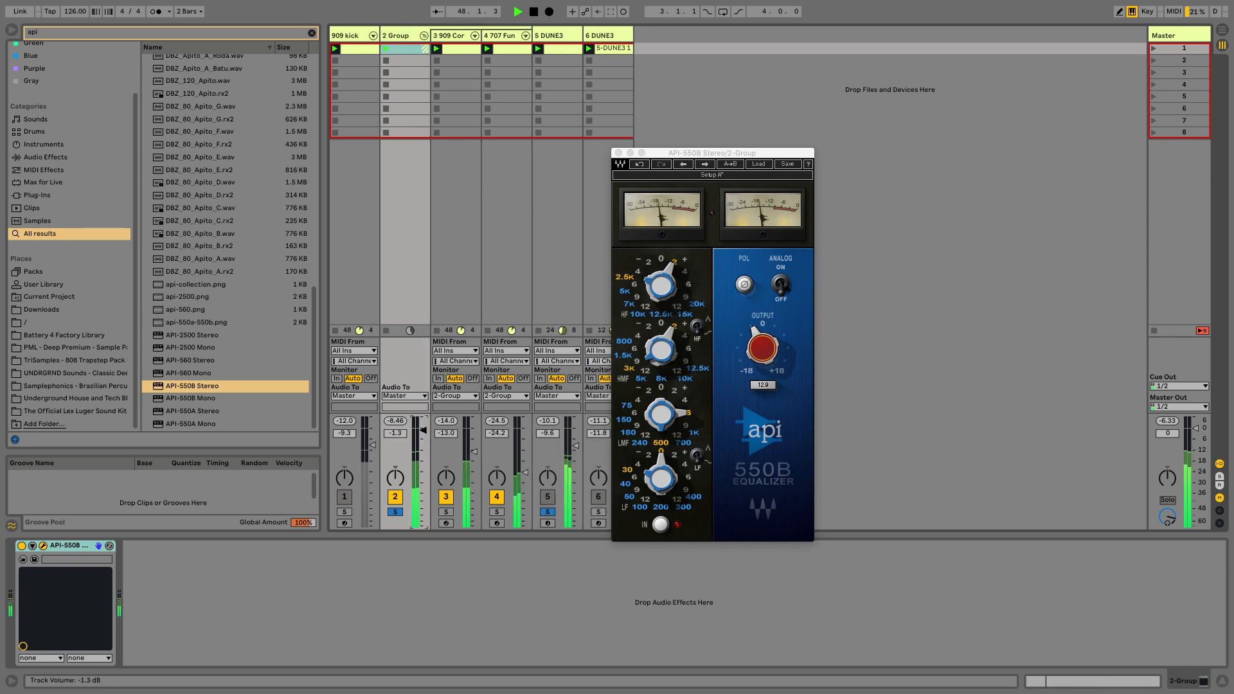
# Add an EQ Eight from the audio effects after the API-550B on the drum group, and switch the API-550B off
pyautogui.click(311, 33)
pyautogui.click(40, 212)
pyautogui.scroll(3, 177, 227)
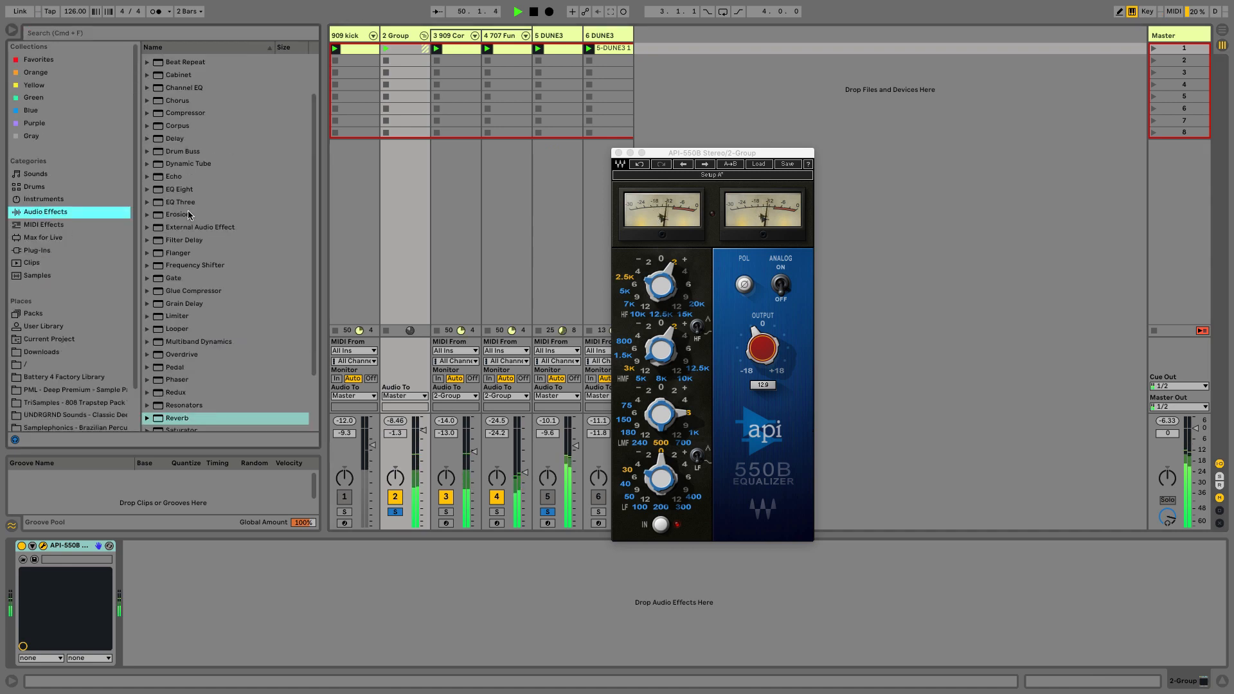
pyautogui.moveTo(179, 189); pyautogui.dragTo(303, 590)
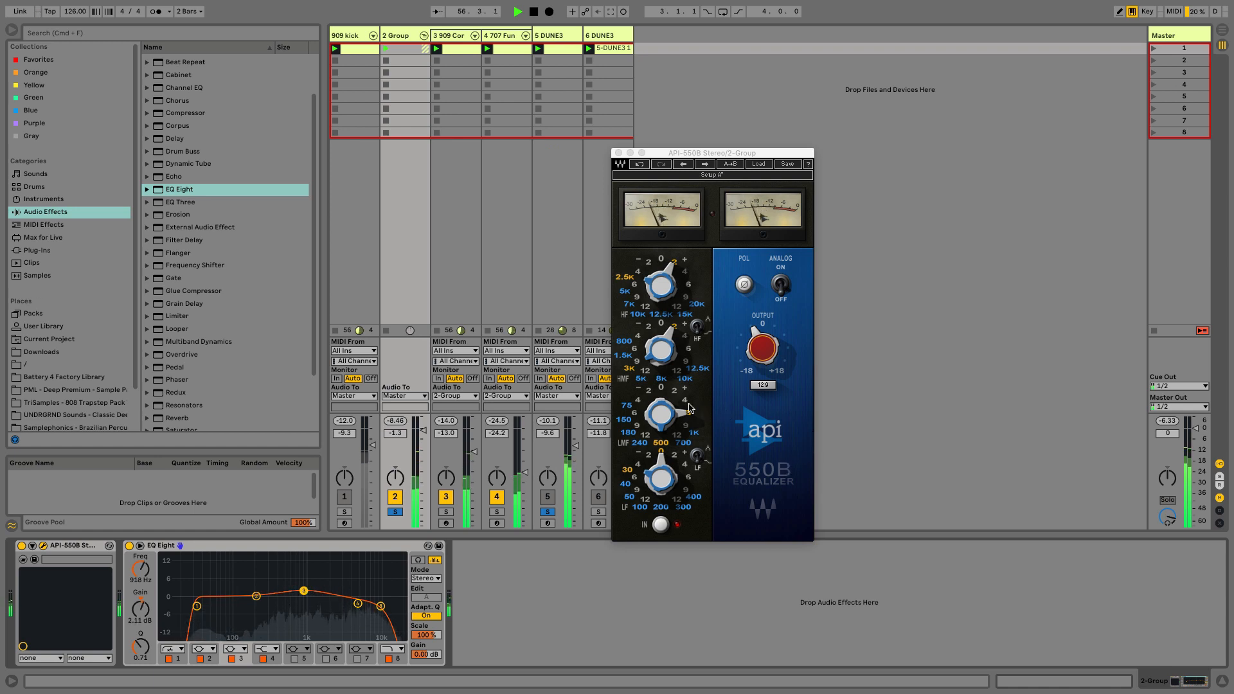
pyautogui.click(21, 546)
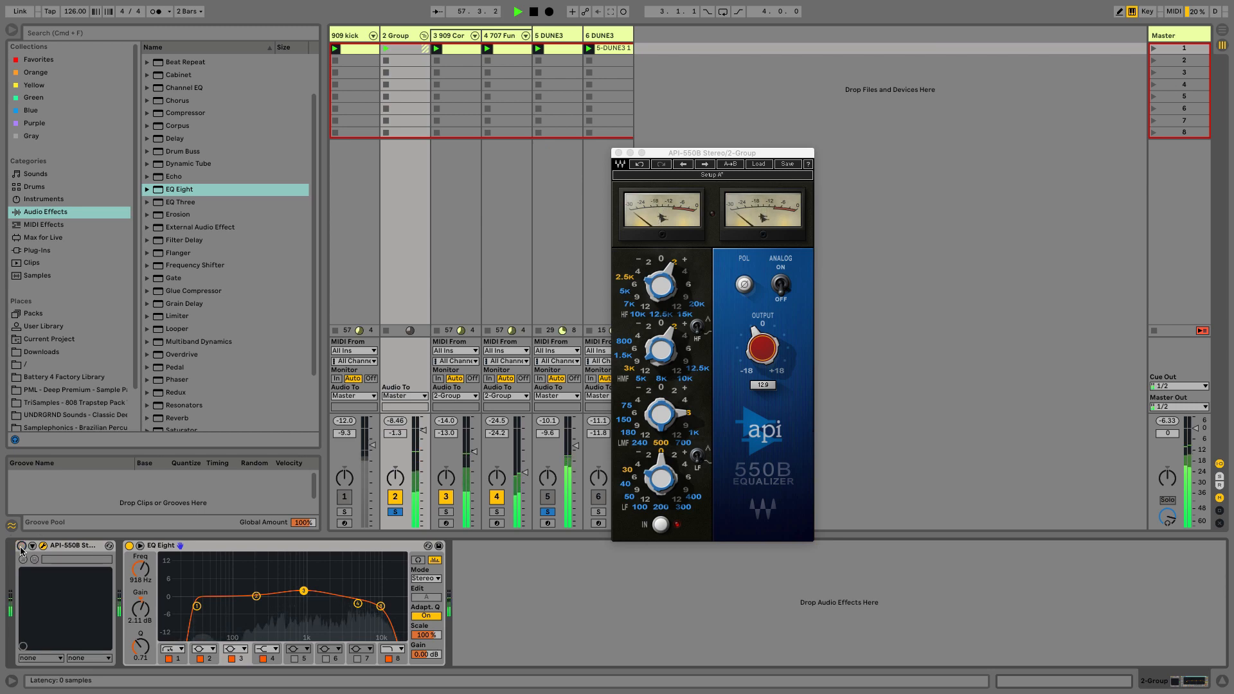
# Solo the 909 kick along with the drum group and track 5 DUNE3, and raise the kick's volume to -6.4 dB
pyautogui.click(473, 306)
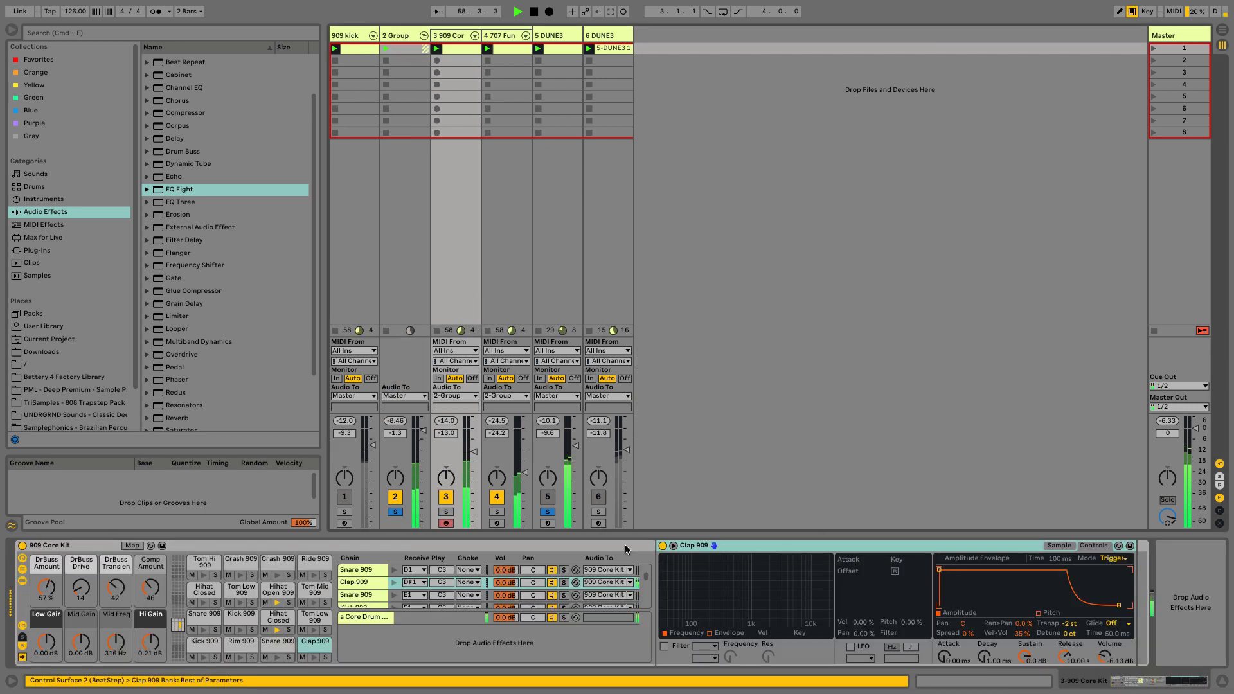
pyautogui.click(754, 550)
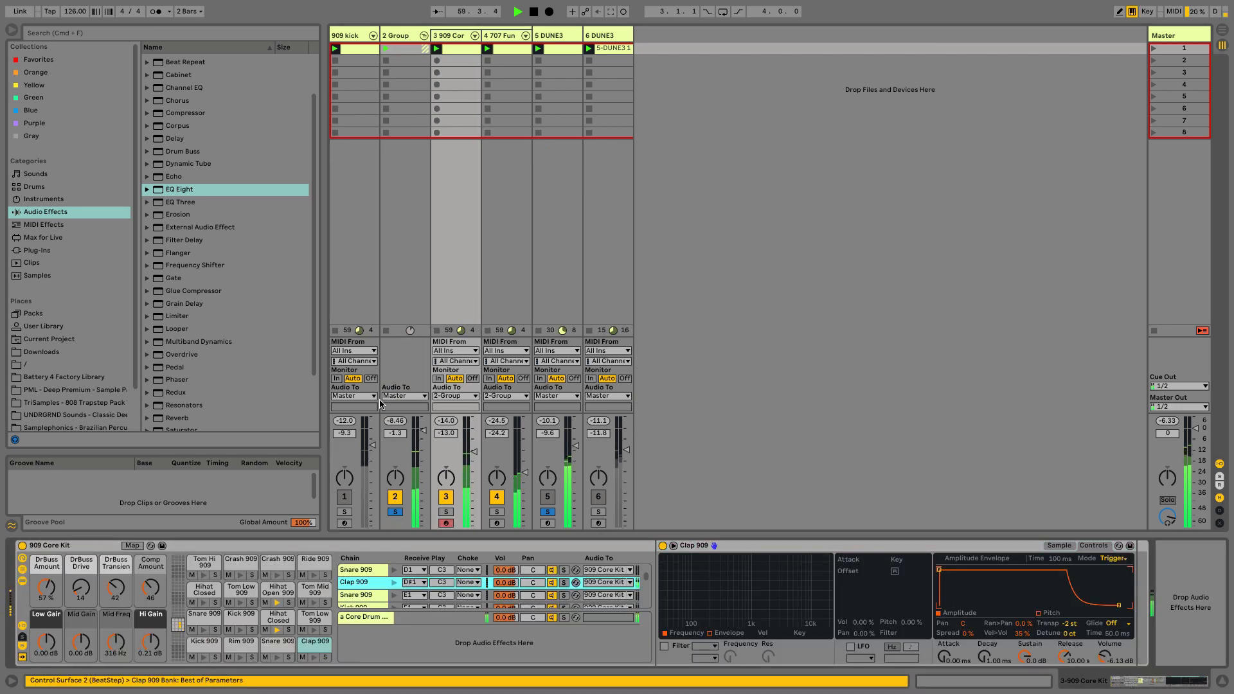
pyautogui.click(344, 512)
pyautogui.moveTo(372, 444); pyautogui.dragTo(371, 443)
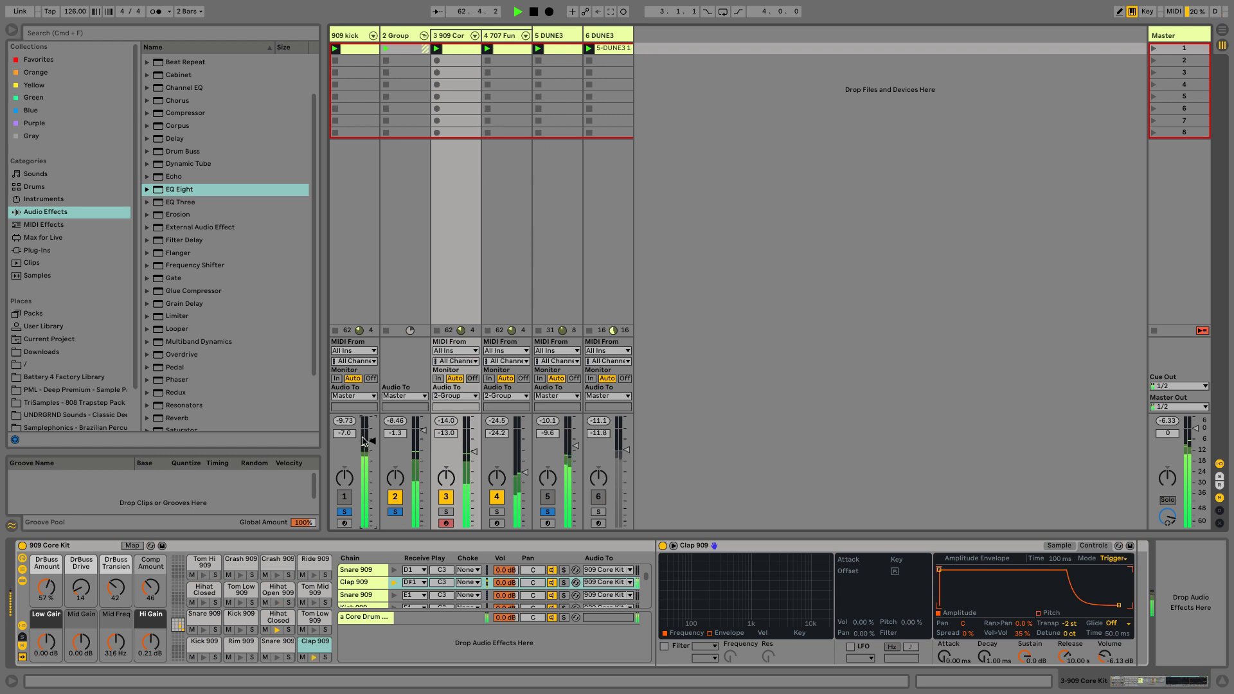
# Add track 6 DUNE3 to the soloed tracks, lower its volume to -13.6 dB, and play the full mix unsoloed
pyautogui.click(597, 511)
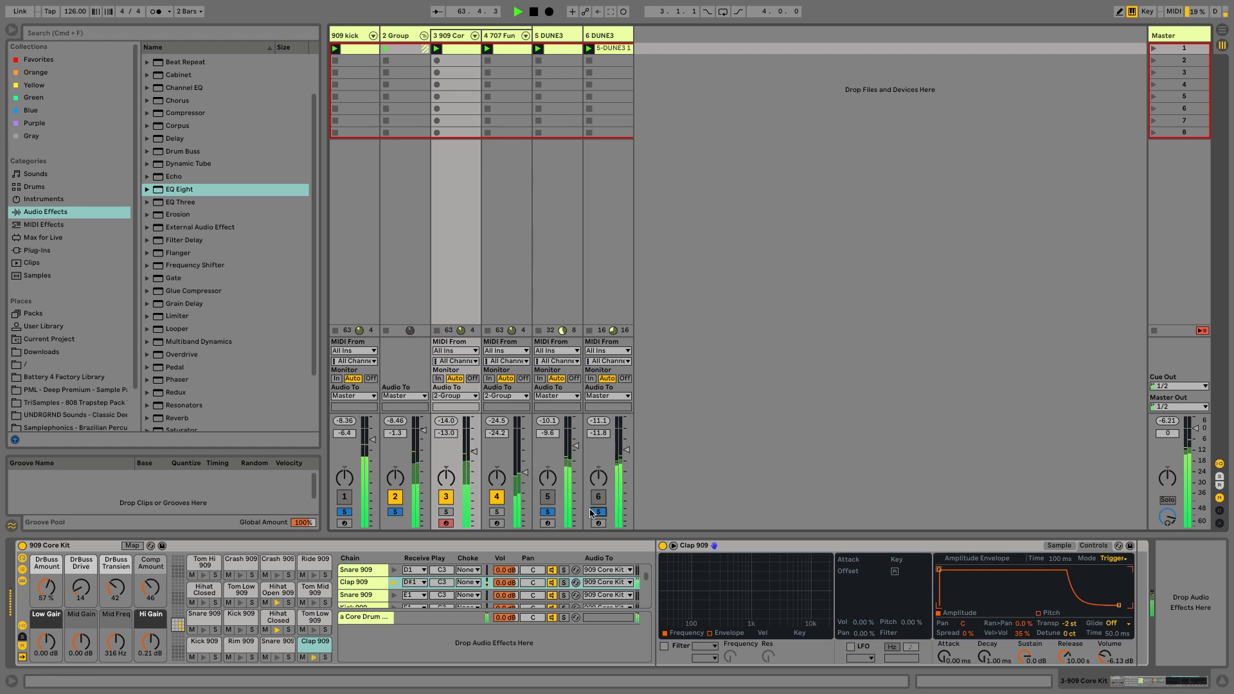
pyautogui.moveTo(616, 453); pyautogui.dragTo(616, 457)
pyautogui.click(599, 513)
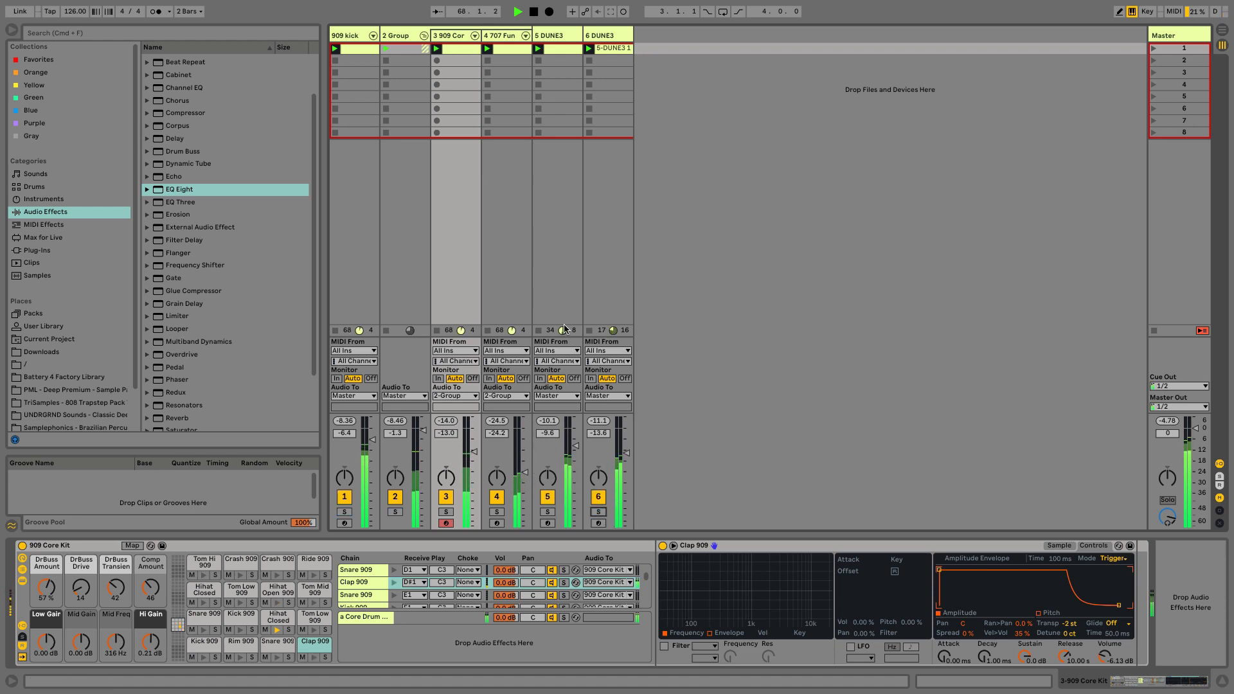
# Try track 5's clip note an octave higher at D3 with playback restarted, return it to D2, and go back to the device chain
pyautogui.doubleClick(562, 49)
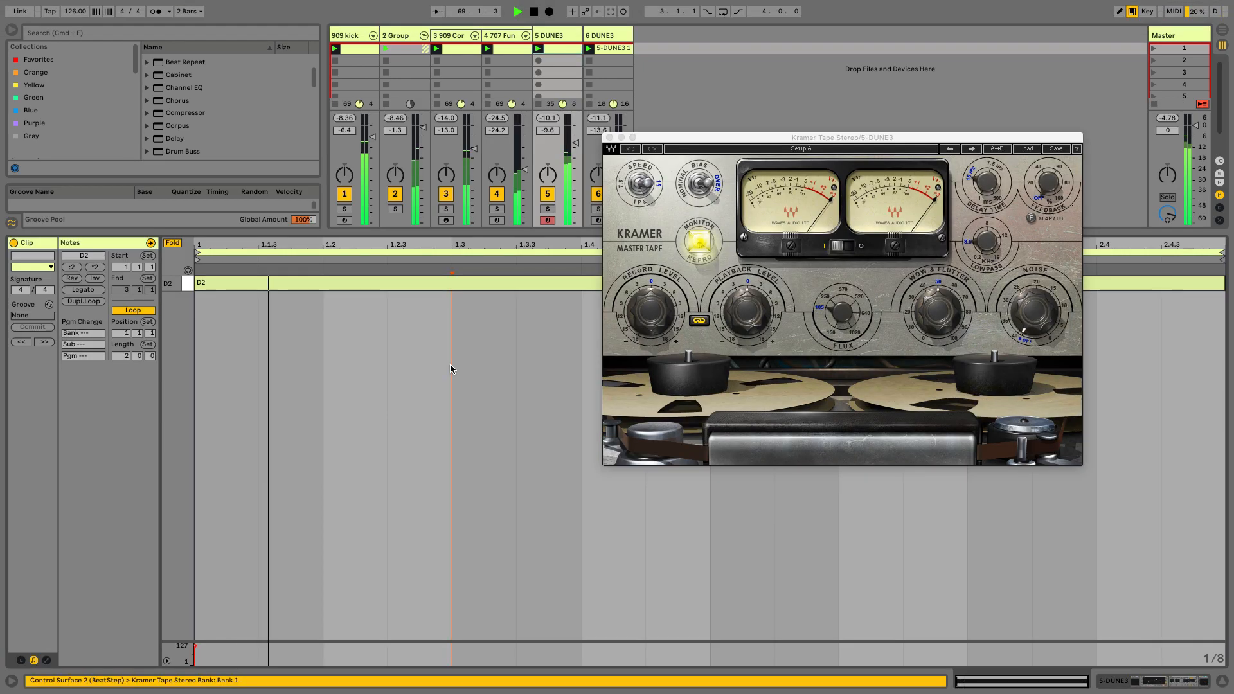
pyautogui.press('space')
pyautogui.press('space')
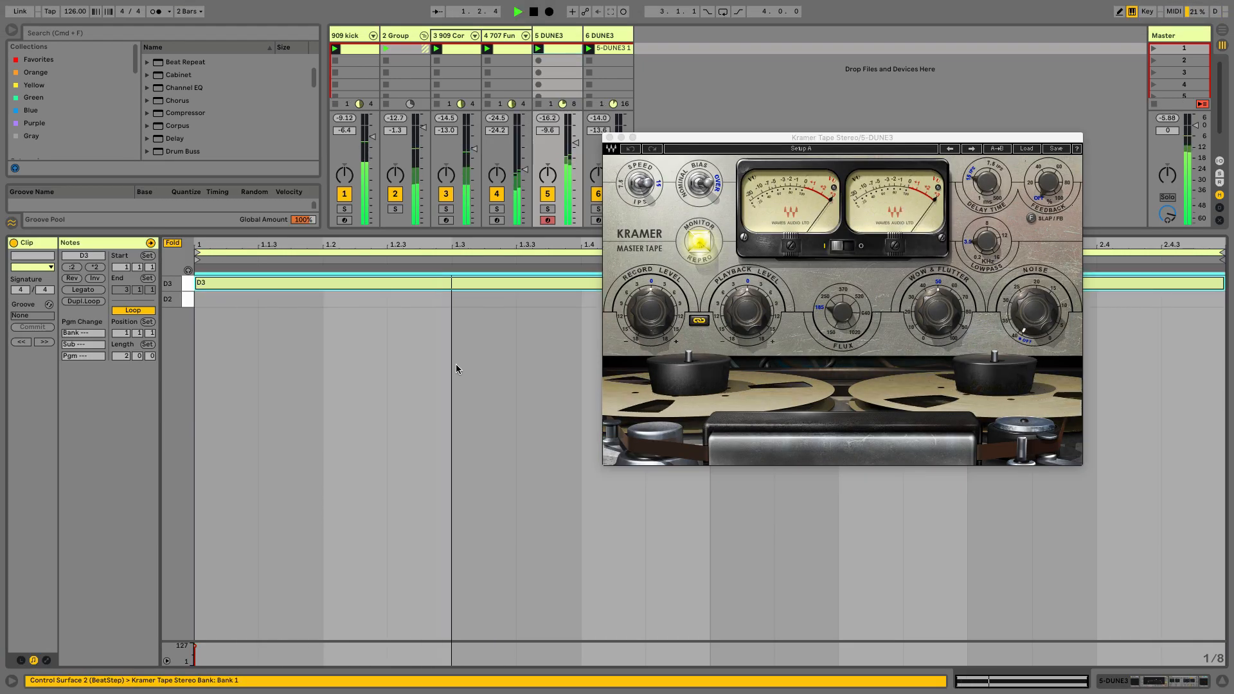
pyautogui.hotkey('shift', 'Up')
pyautogui.hotkey('shift', 'Down')
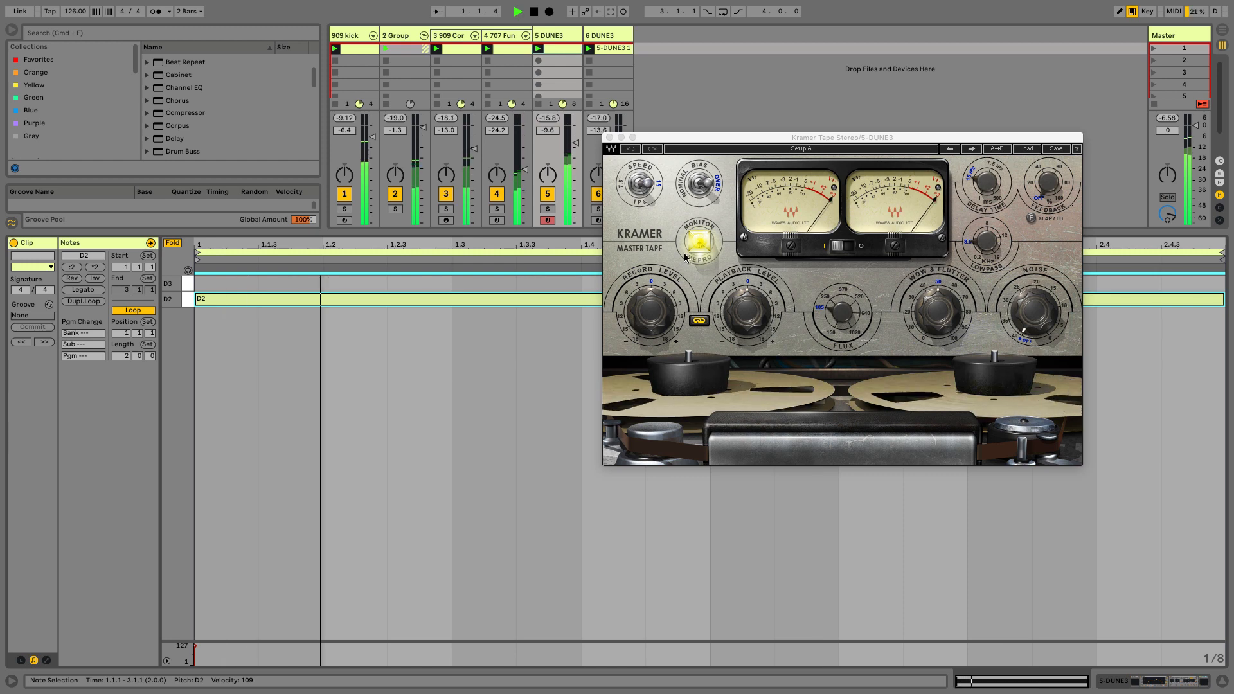
pyautogui.click(610, 137)
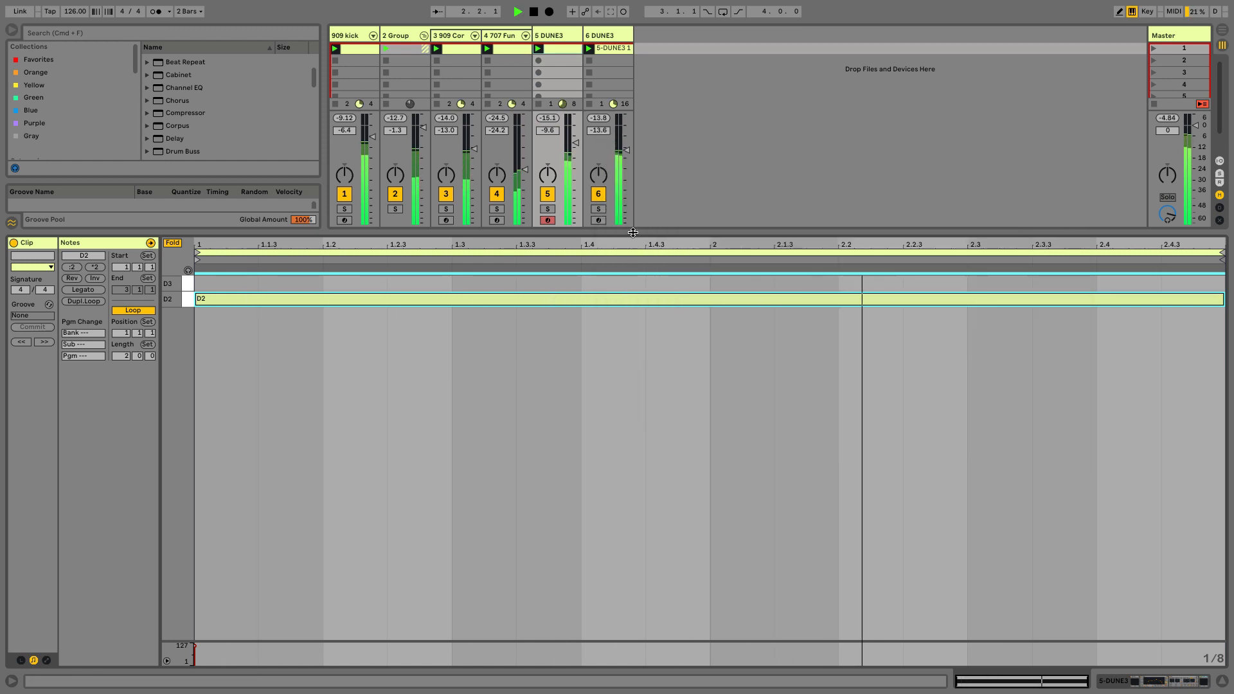
pyautogui.moveTo(644, 233); pyautogui.dragTo(643, 500)
pyautogui.hotkey('shift', 'Tab')
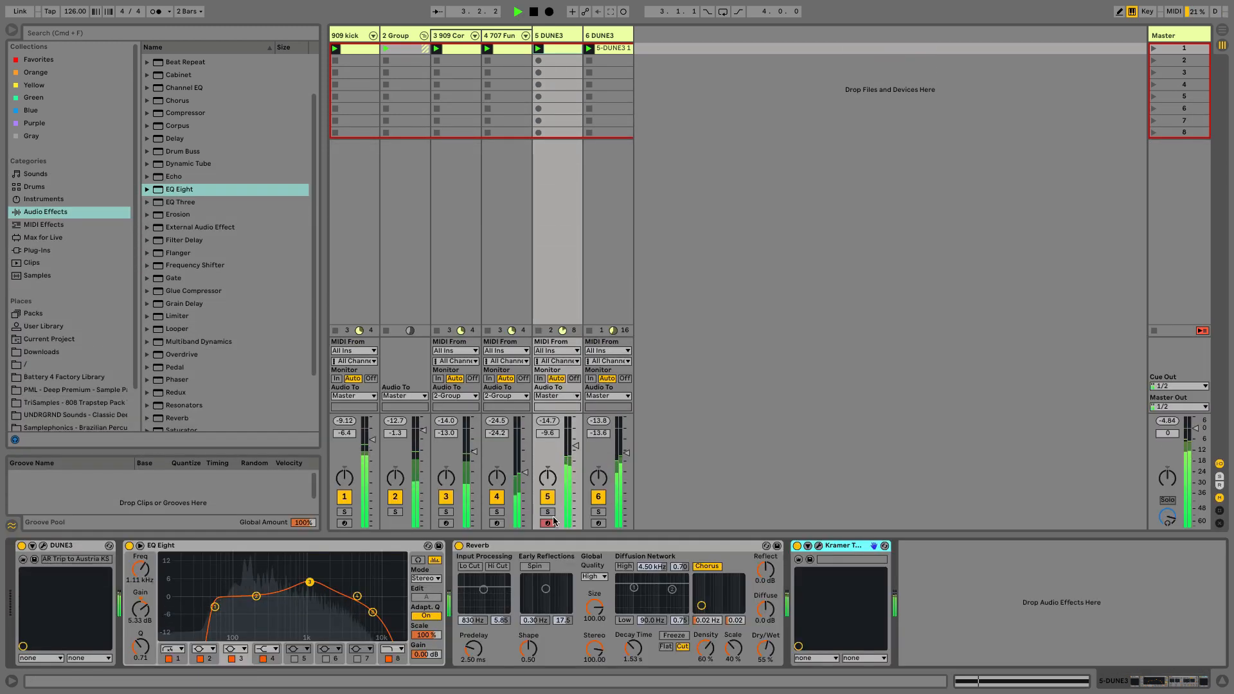
# Insert a MIDI track after track 6, search the browser for "m1", load the M1 instrument onto it, and clear the search
pyautogui.click(625, 38)
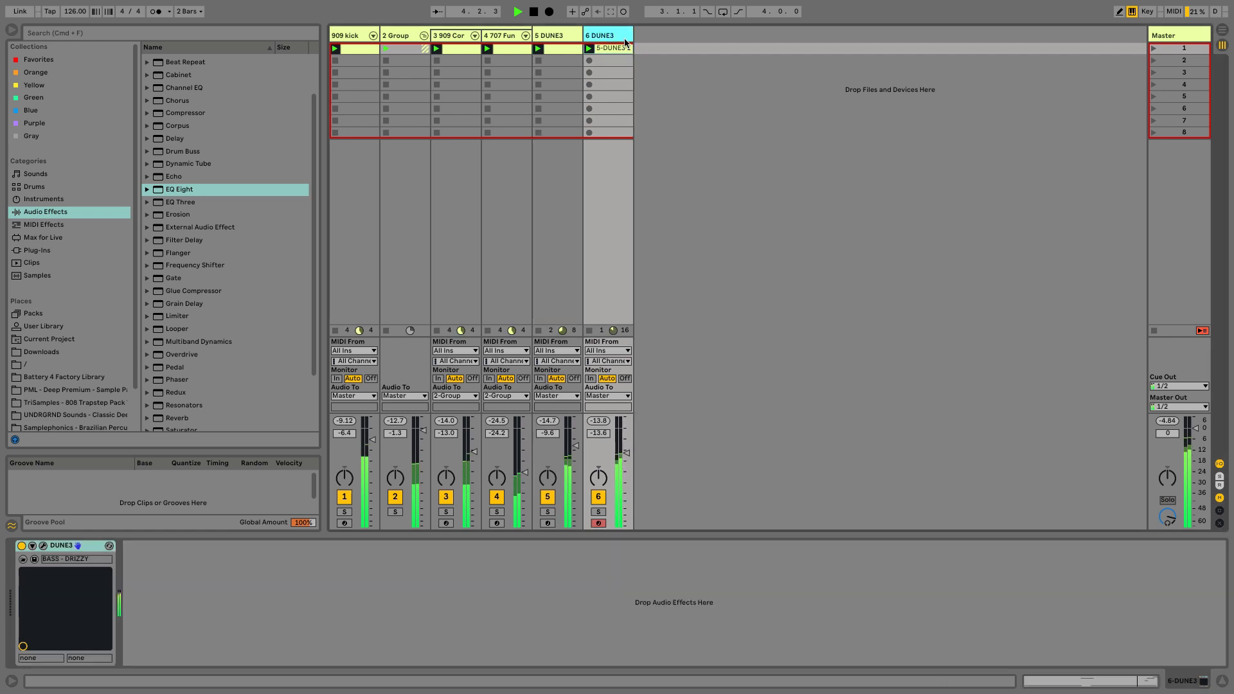
pyautogui.doubleClick(640, 36)
pyautogui.press('super+f')
pyautogui.write('m1')
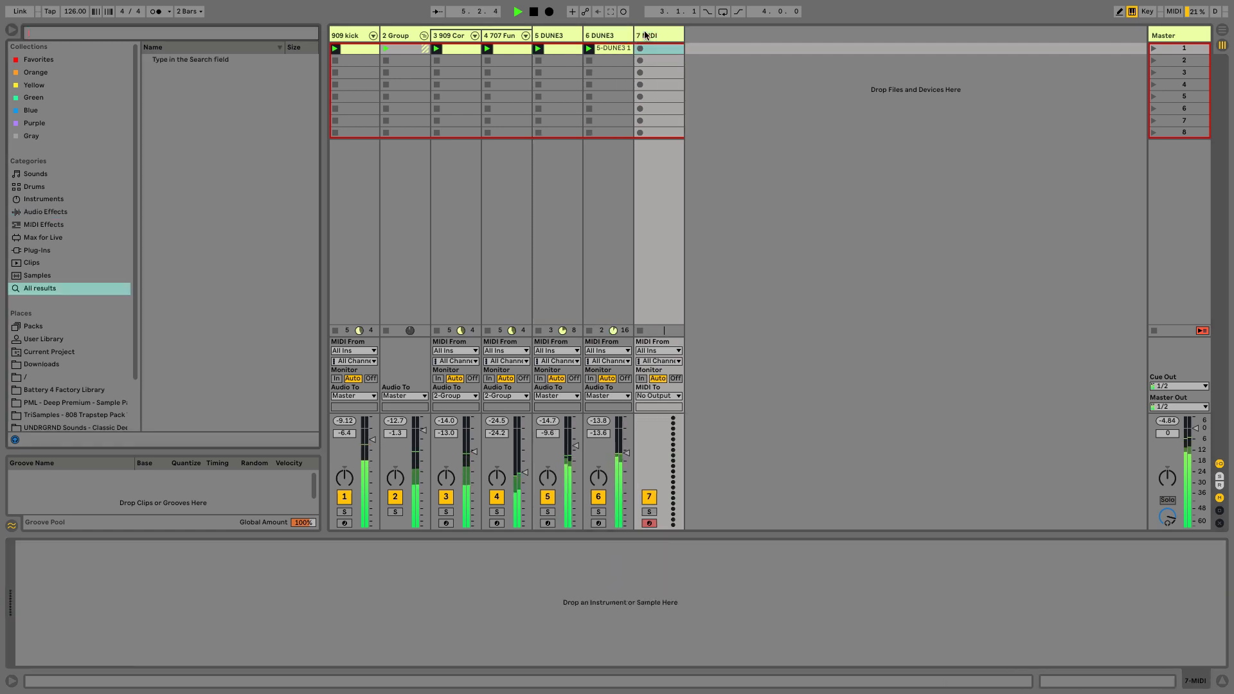
pyautogui.moveTo(176, 280); pyautogui.dragTo(316, 63)
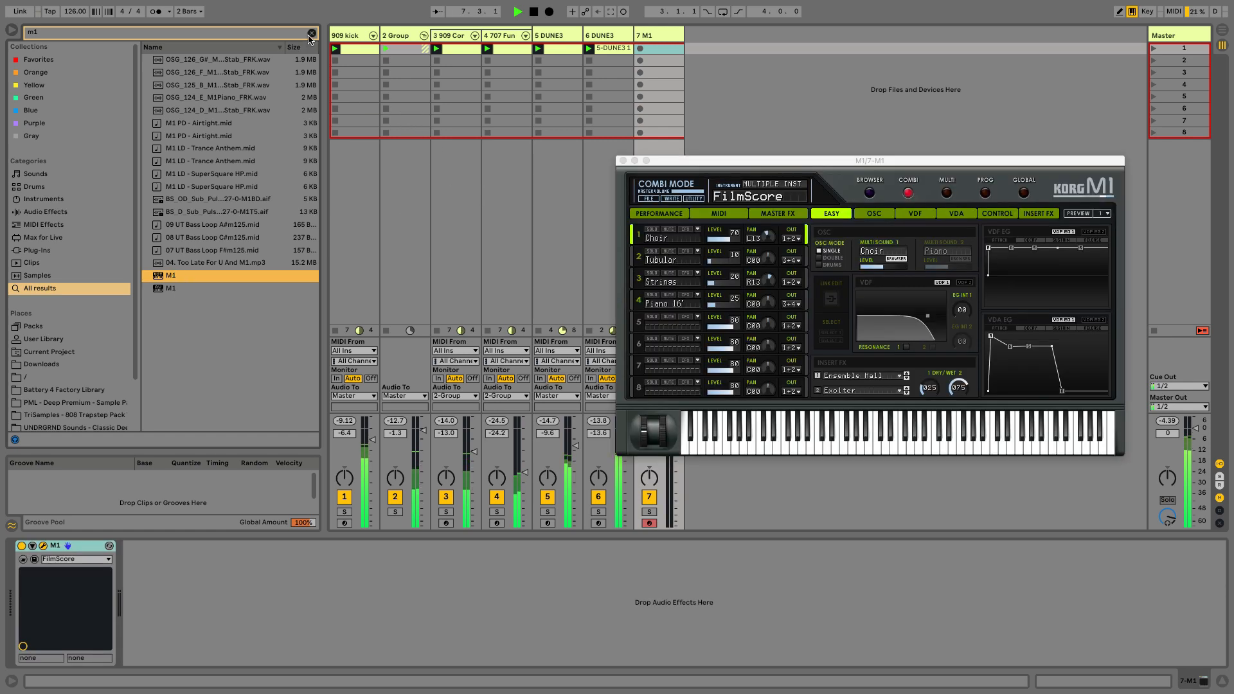
pyautogui.click(311, 33)
# Filter the M1's sound browser to Vocal/Airy combis and audition Beauty, Ladies, AiryString, MetalVoice and AlphaWaves
pyautogui.click(870, 192)
pyautogui.click(871, 193)
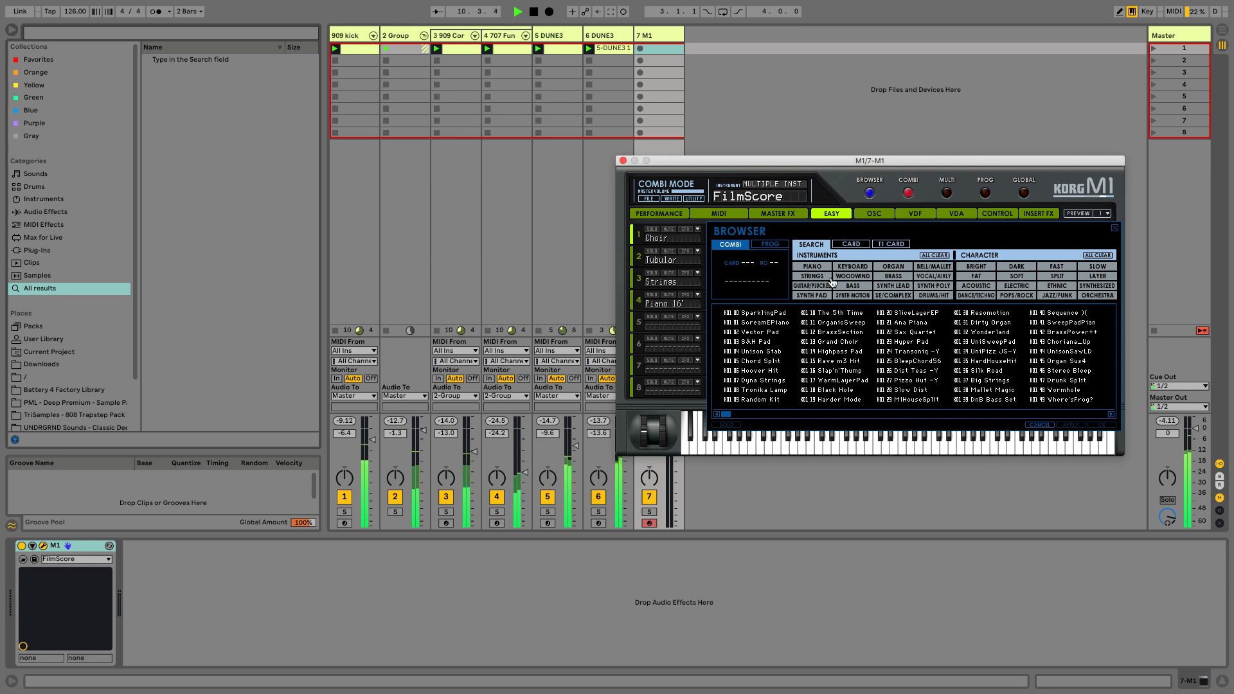
pyautogui.click(926, 277)
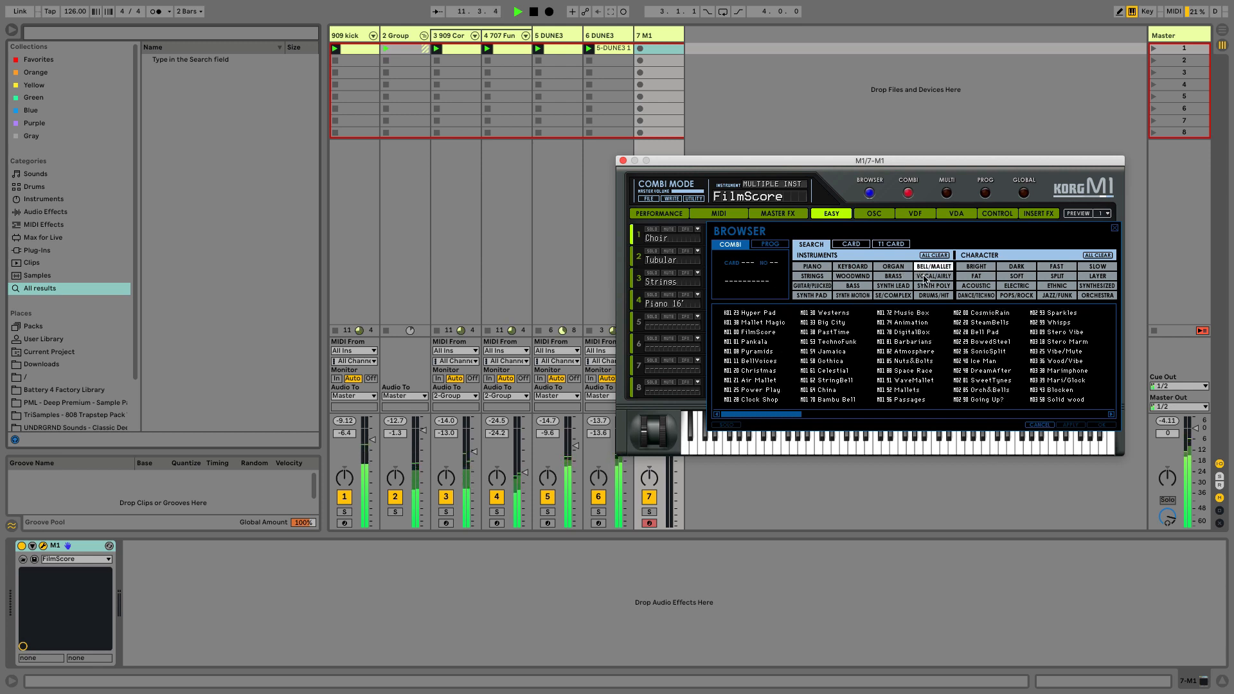
pyautogui.click(900, 332)
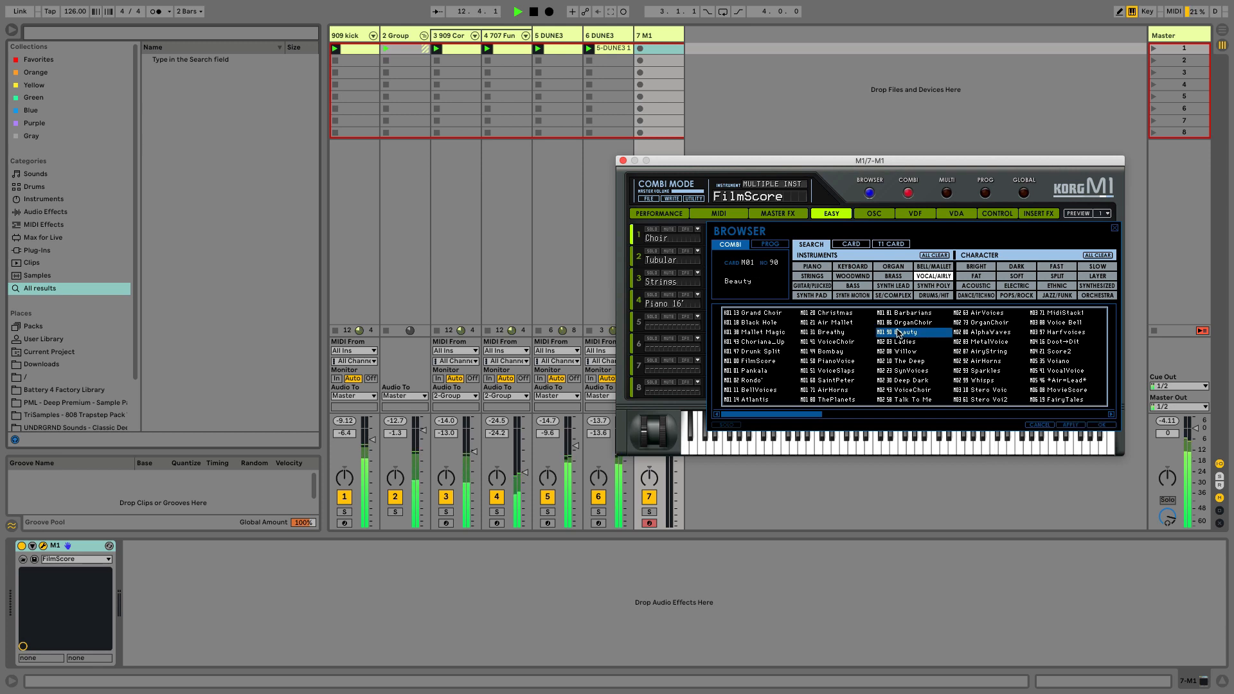
pyautogui.click(900, 342)
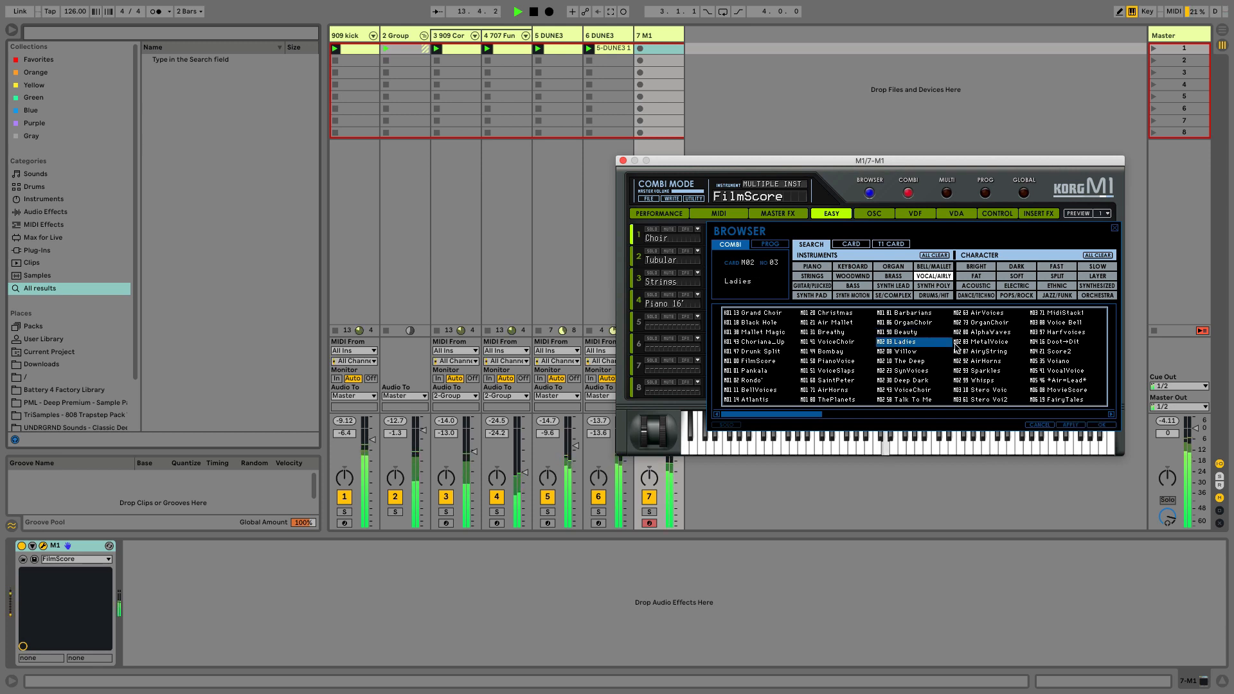
pyautogui.click(975, 353)
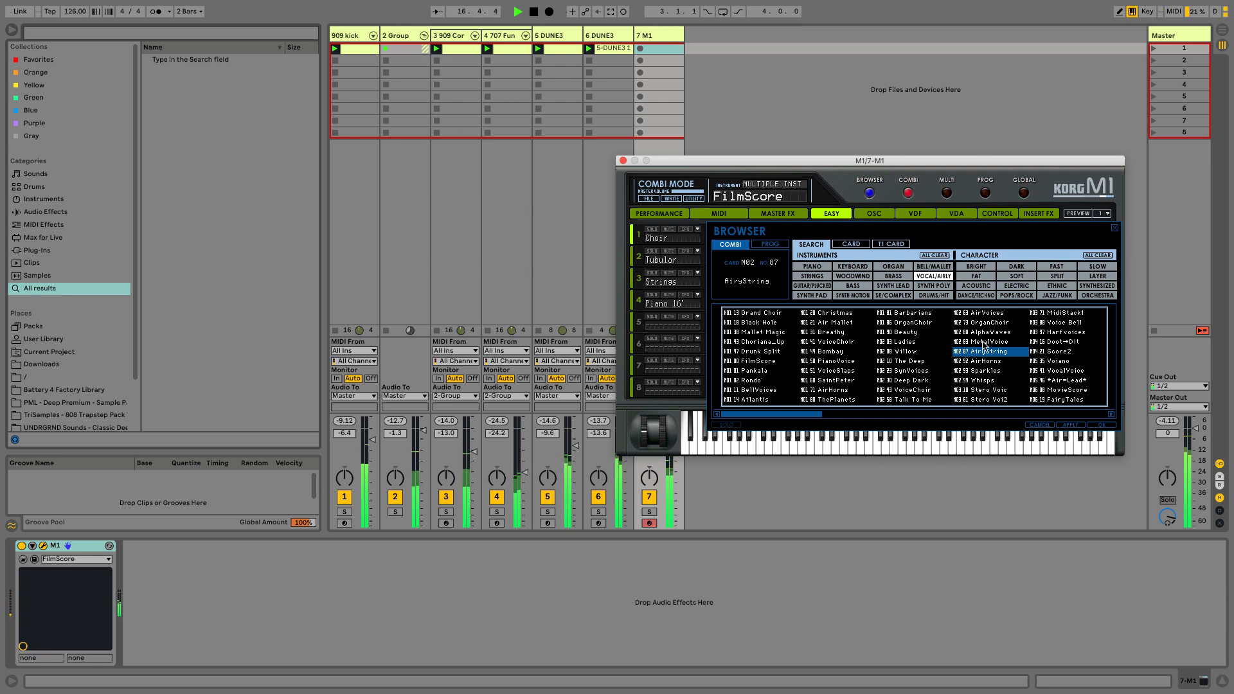
pyautogui.click(983, 343)
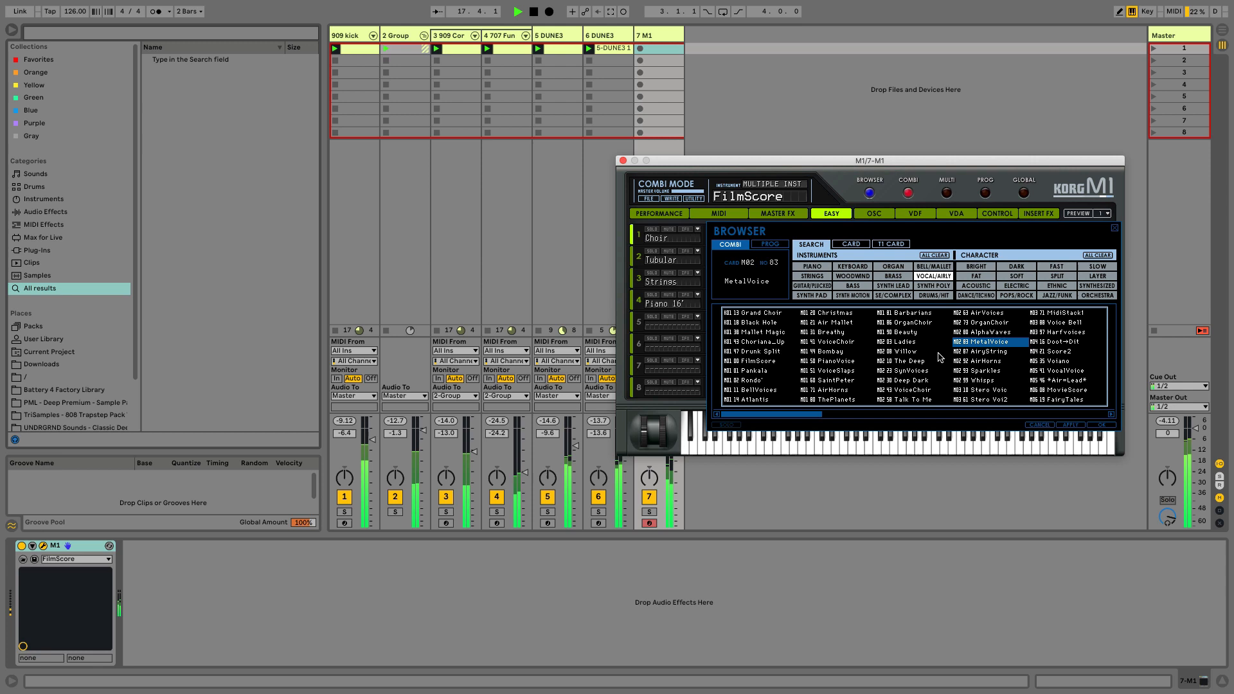
pyautogui.click(986, 333)
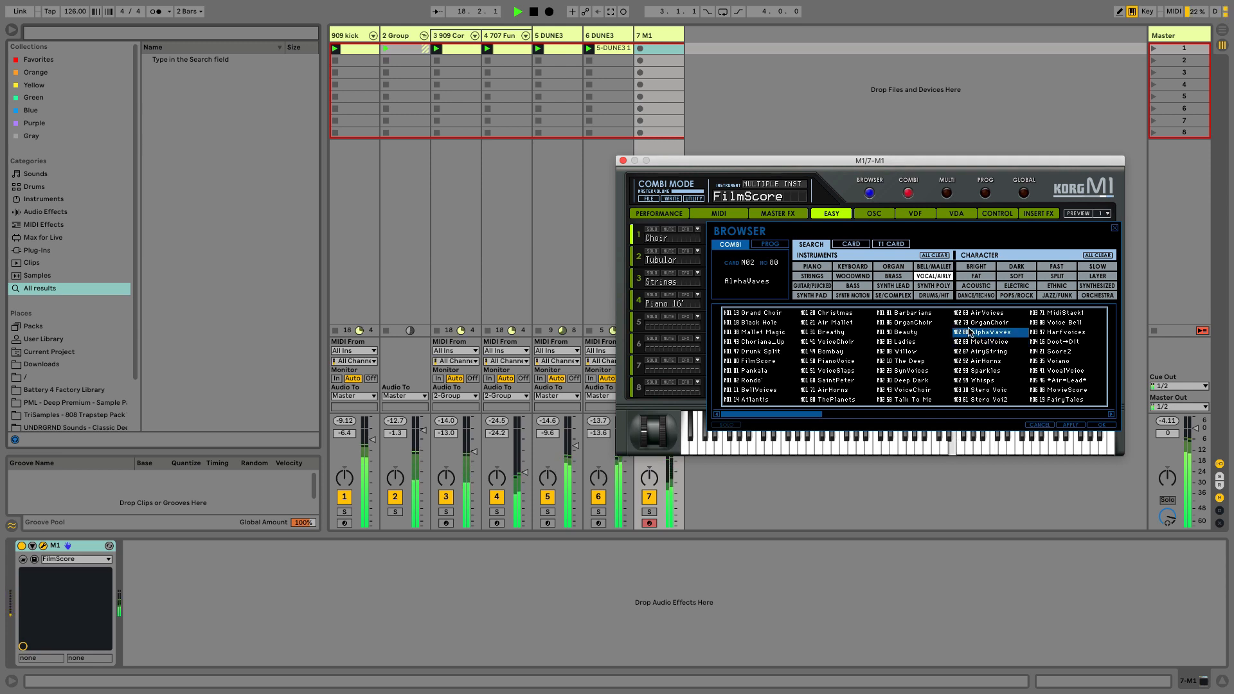
# Audition the M1 combis Breathy, VoiceChoir, Bombay, PianoVoice, Choriana_Up, Mallet Magic and Willow over the playing track
pyautogui.click(826, 333)
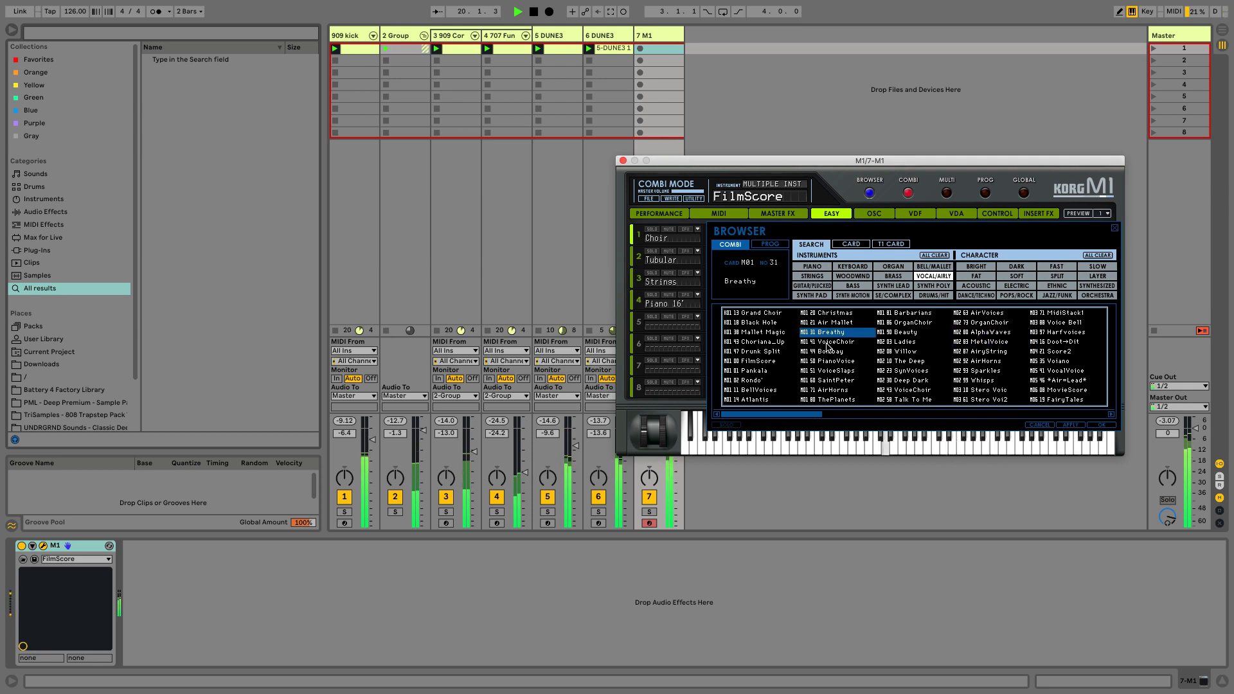
pyautogui.click(828, 343)
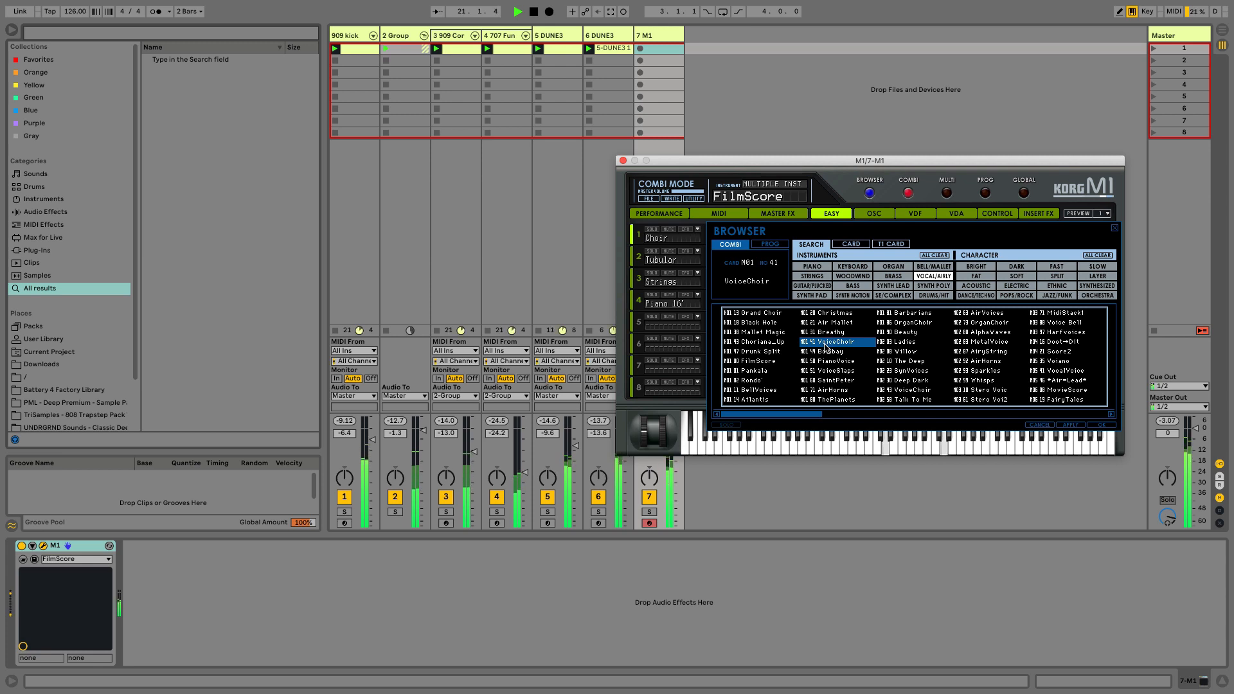
pyautogui.click(831, 353)
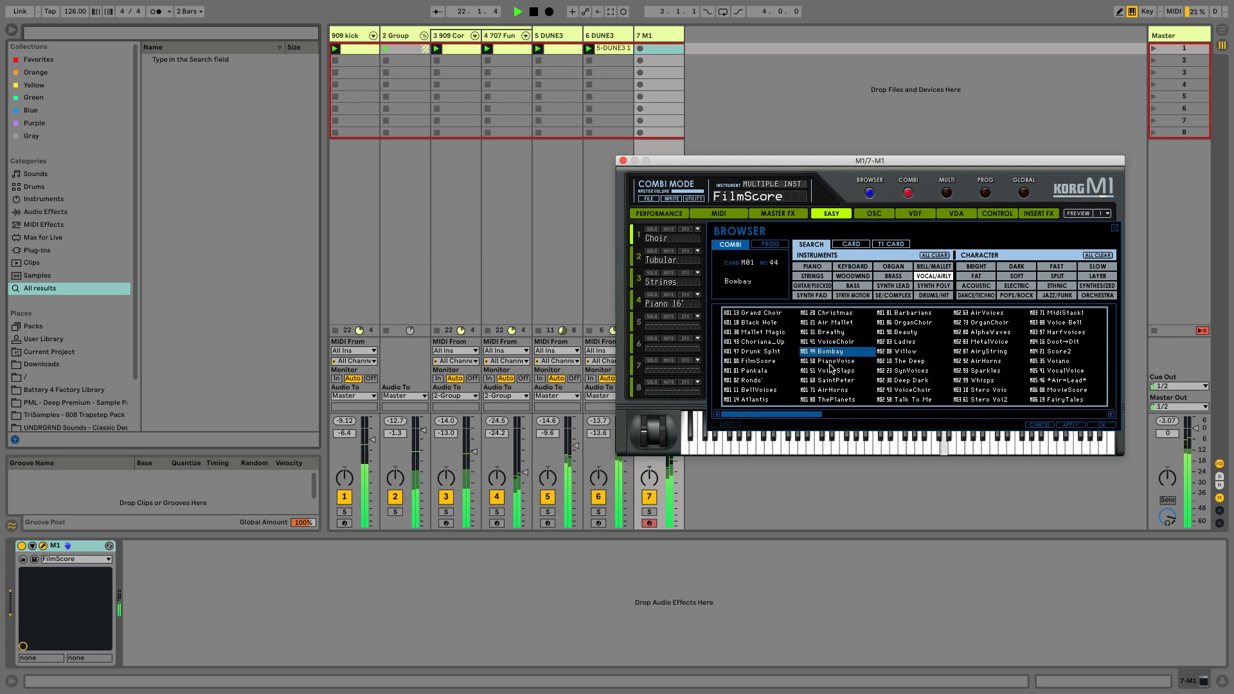
pyautogui.click(830, 362)
pyautogui.click(771, 342)
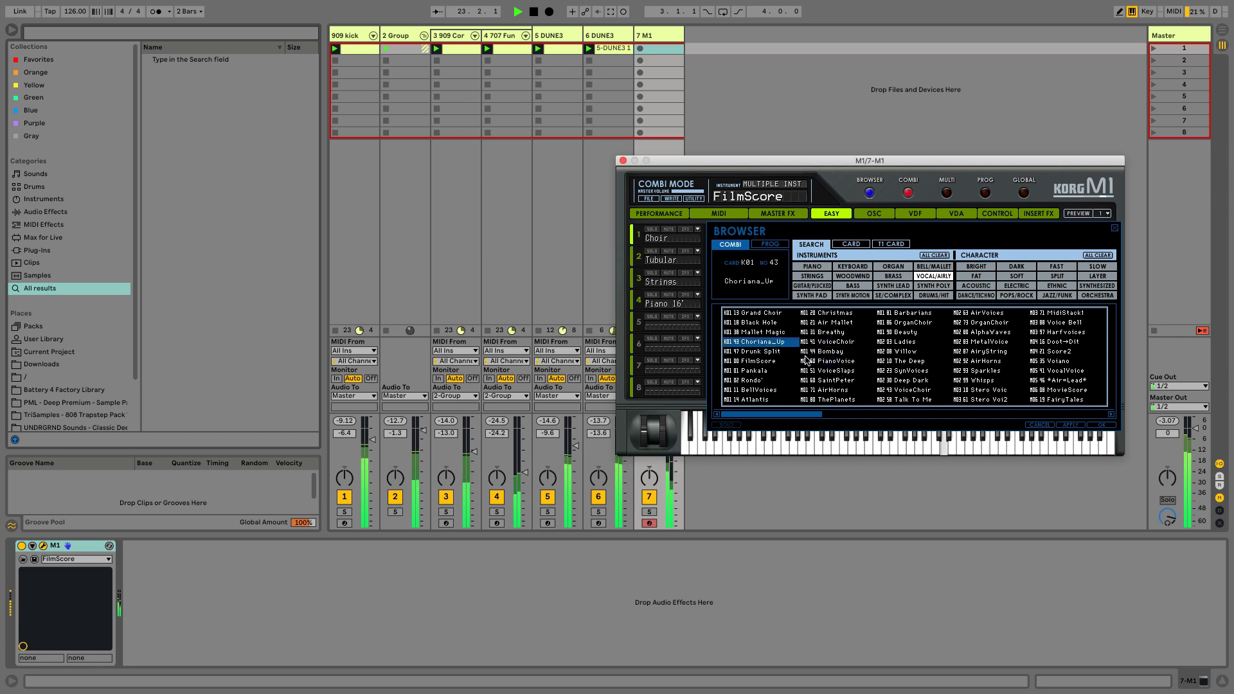
pyautogui.click(766, 333)
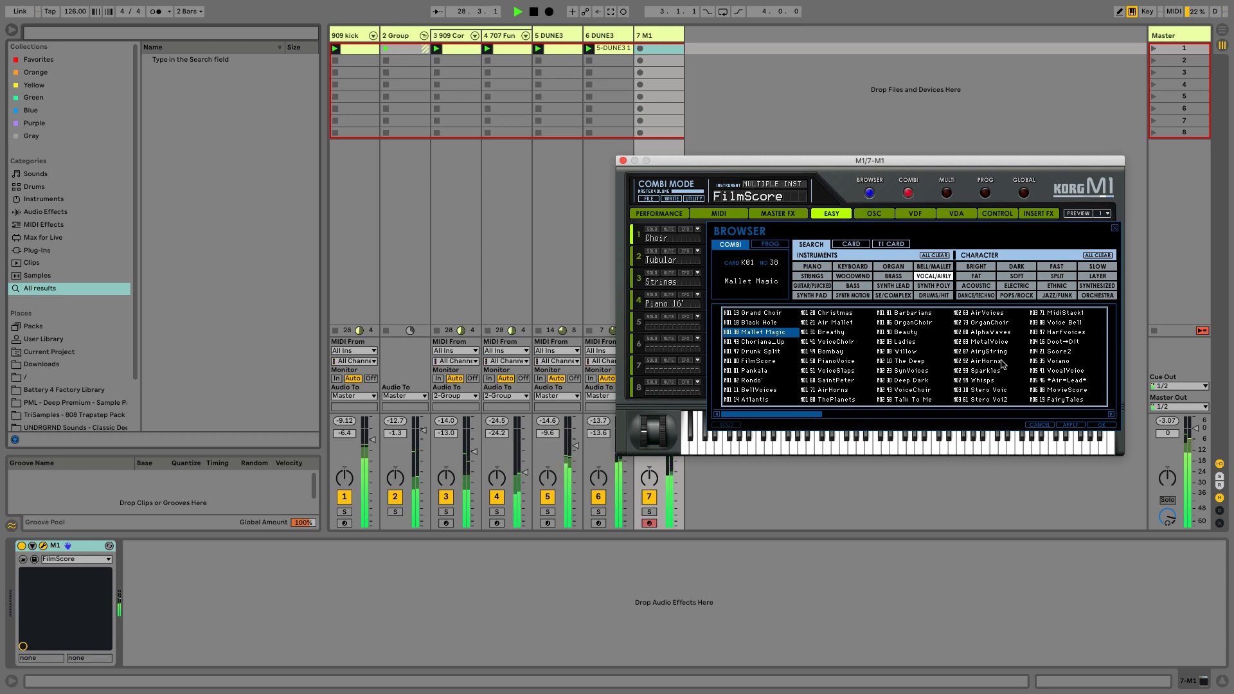
pyautogui.click(898, 352)
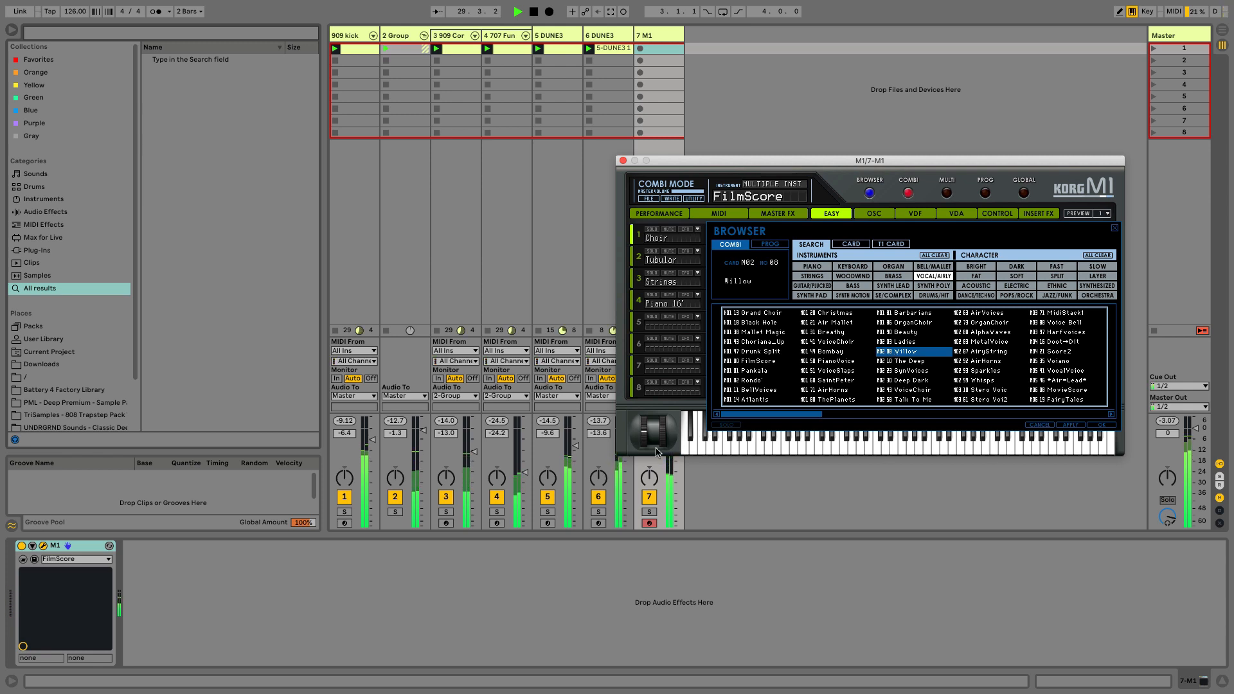
# Raise track 5 DUNE3's volume to -8.5 dB and set its synth's Filter 1 Cutoff to 20%
pyautogui.moveTo(573, 449); pyautogui.dragTo(572, 446)
pyautogui.click(573, 445)
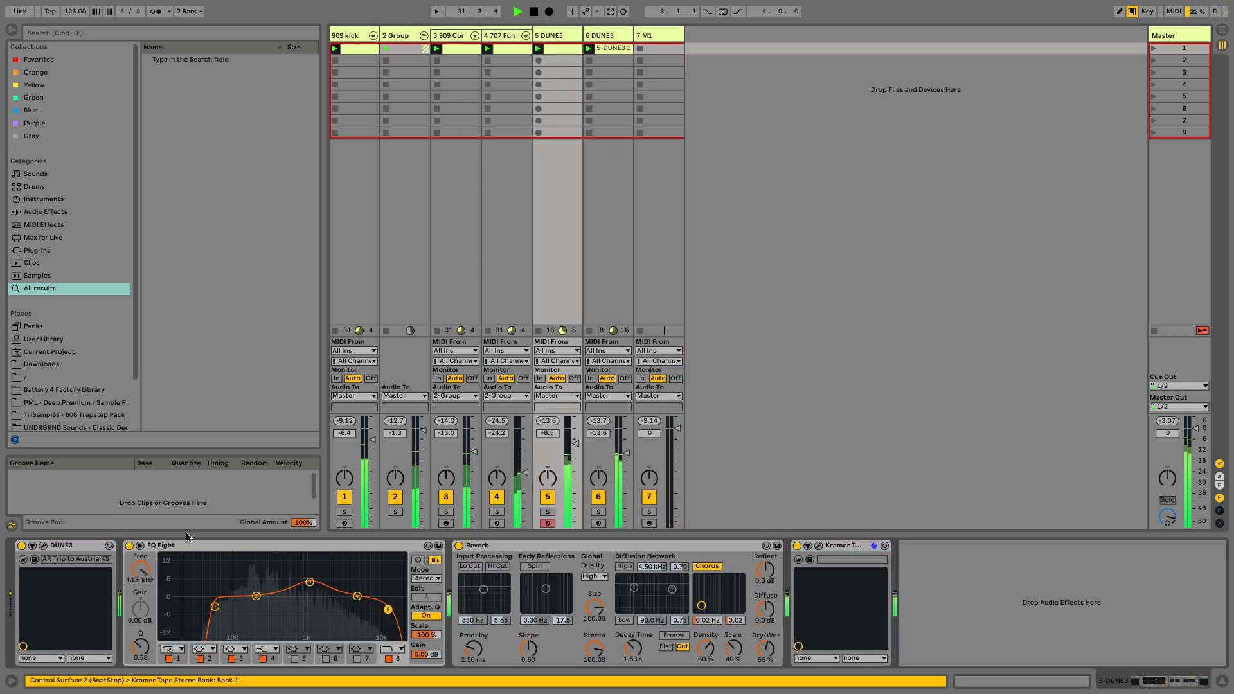
pyautogui.click(32, 547)
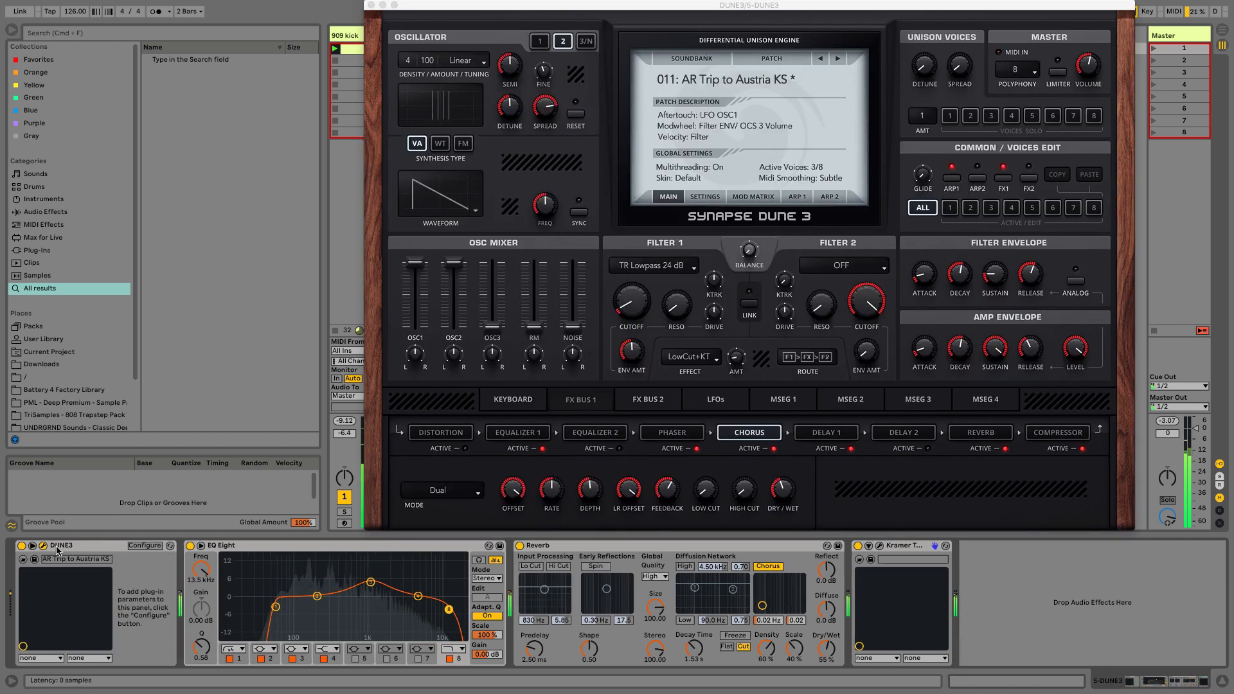
pyautogui.moveTo(634, 309)
pyautogui.mouseDown()
pyautogui.moveTo(622, 187)
pyautogui.moveTo(622, 315)
pyautogui.mouseUp()
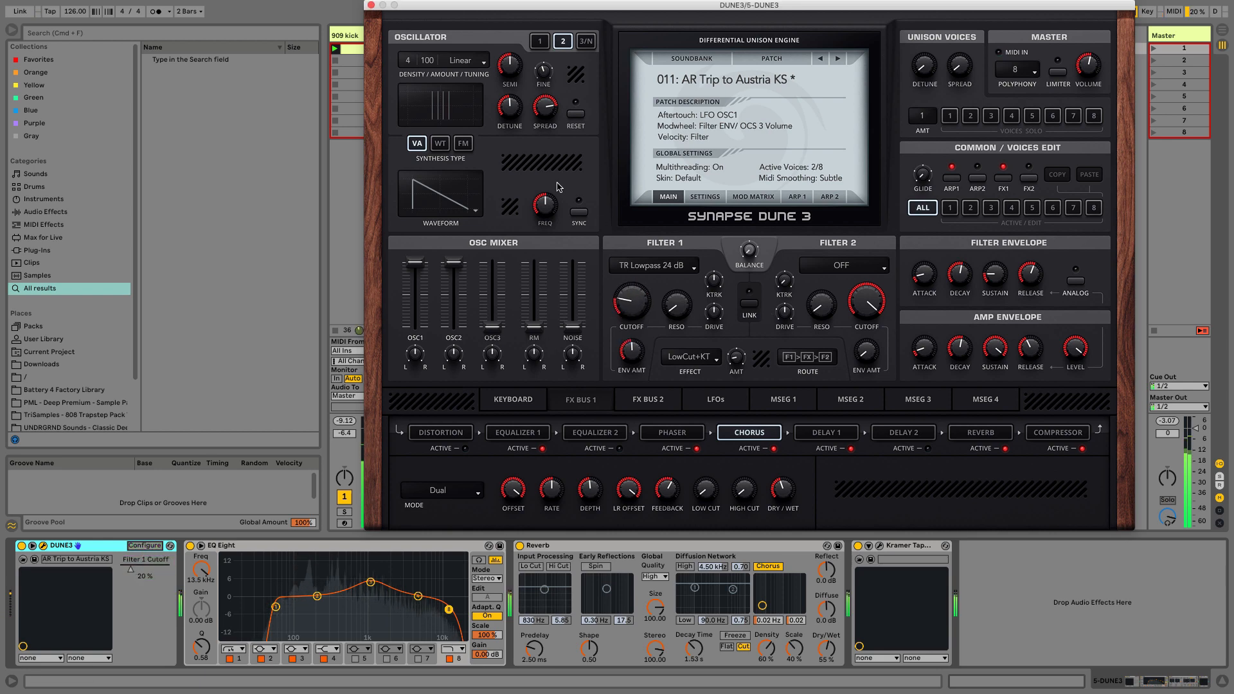
pyautogui.press('super+w')
# Return to the M1 on track 7 and audition the Vocal/Airy combis VocalVoice and Score2 over the playing track
pyautogui.click(617, 261)
pyautogui.click(648, 265)
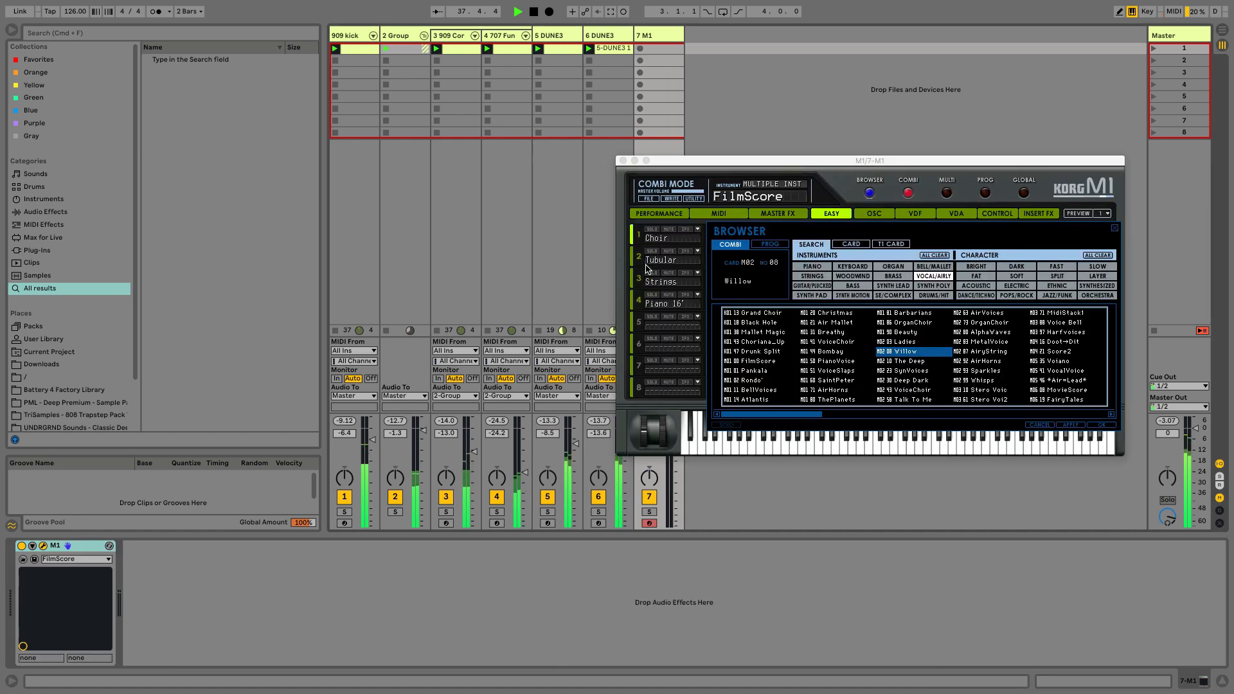
pyautogui.press('s')
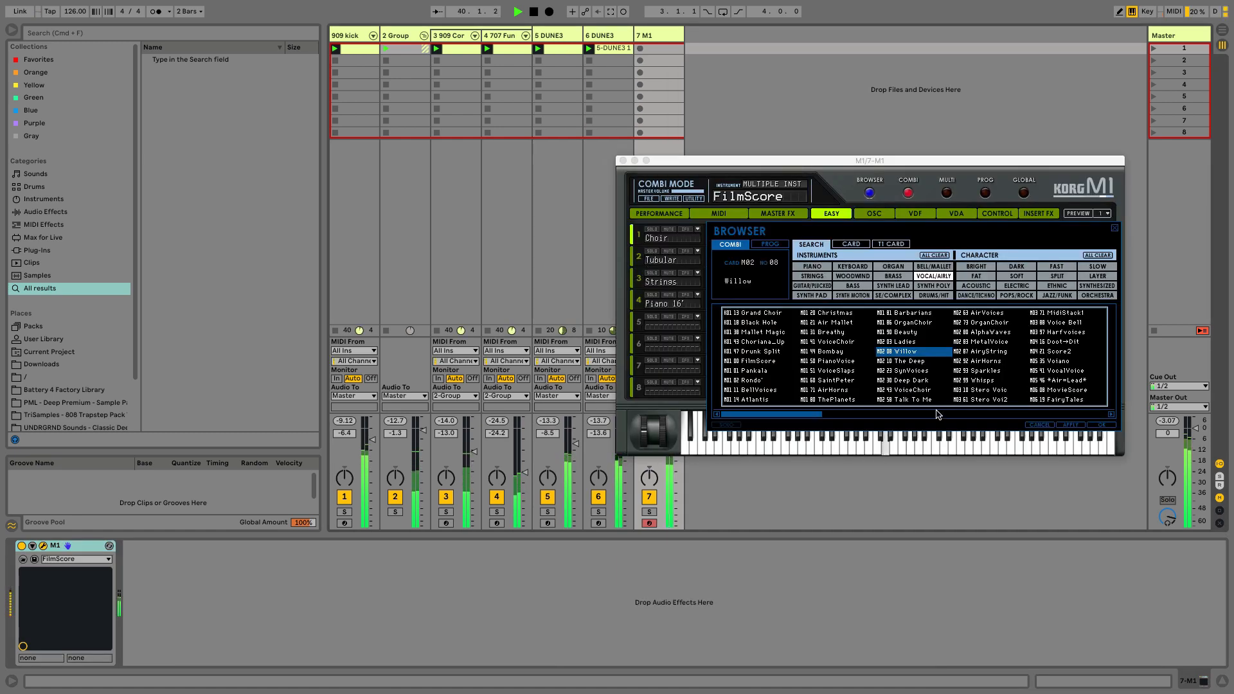
pyautogui.click(1059, 372)
pyautogui.click(1060, 371)
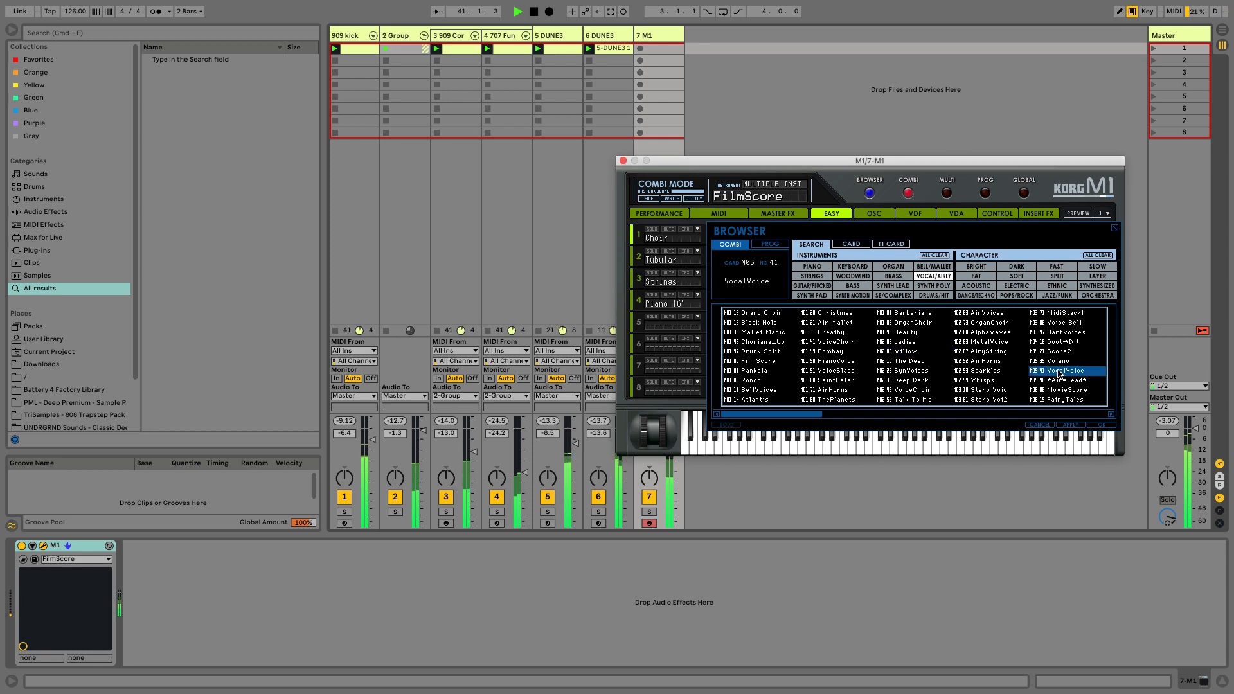
pyautogui.click(1048, 353)
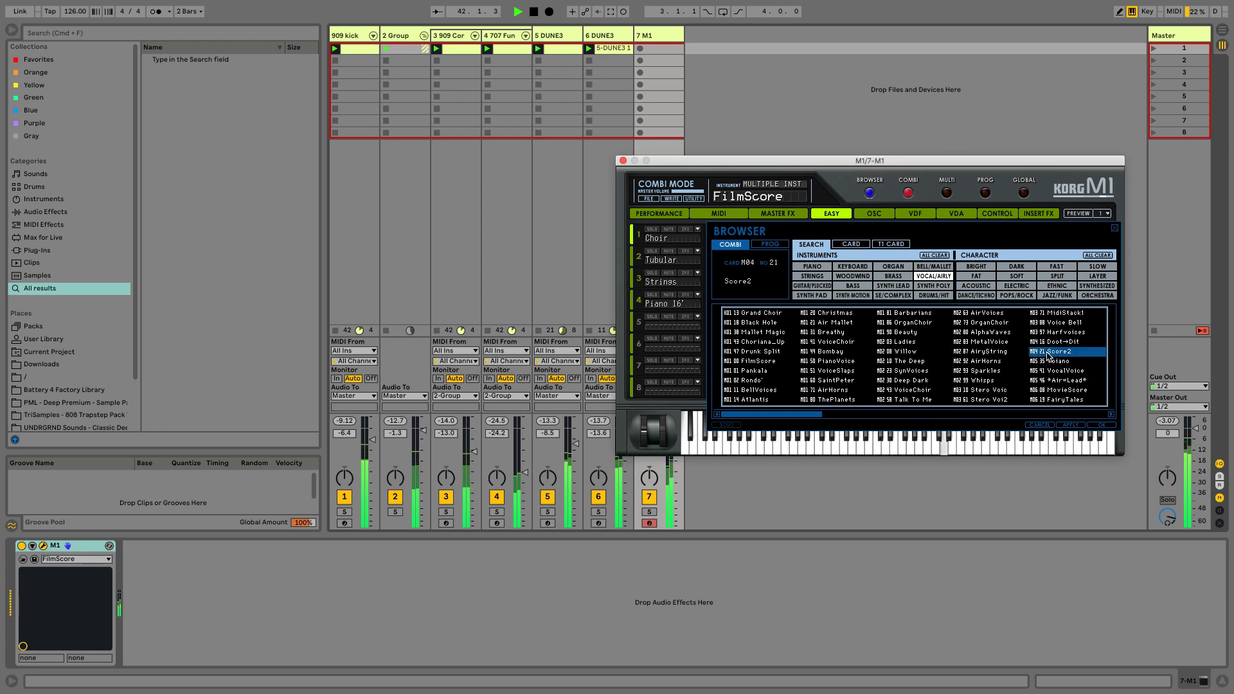
pyautogui.click(1058, 372)
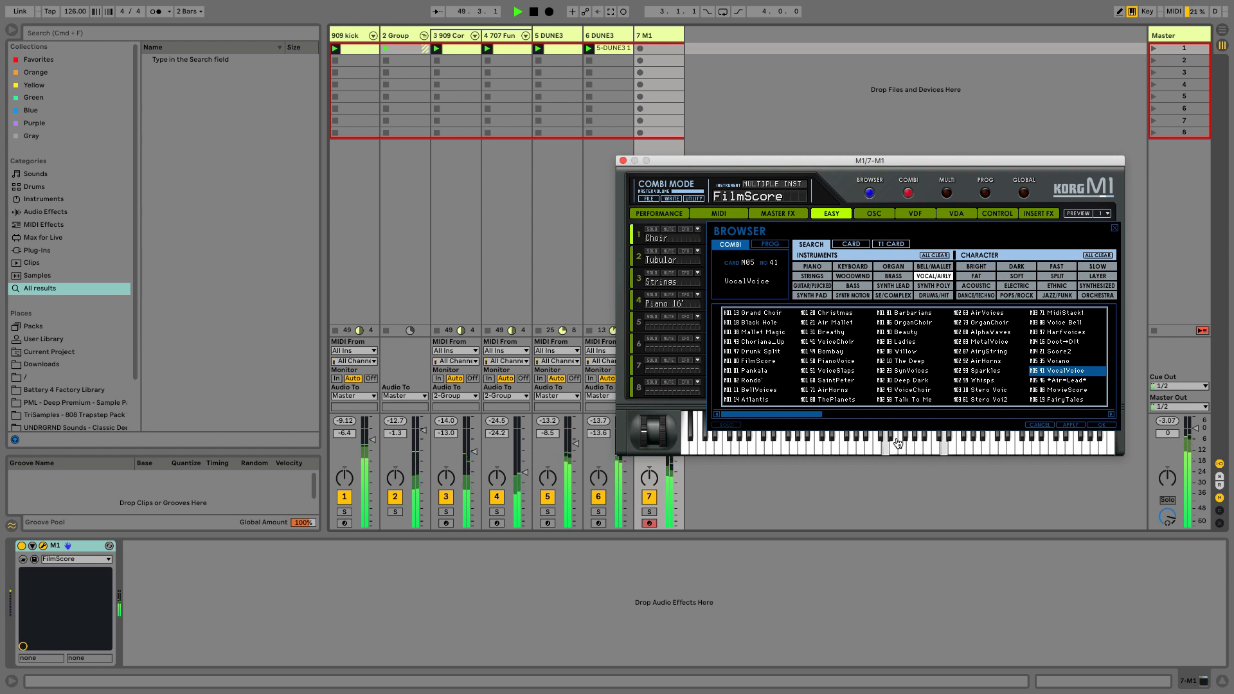
# Audition further Vocal/Airy combis in the M1, including FairyDrops, Orch Hit and BreathySpl
pyautogui.click(900, 414)
pyautogui.click(903, 380)
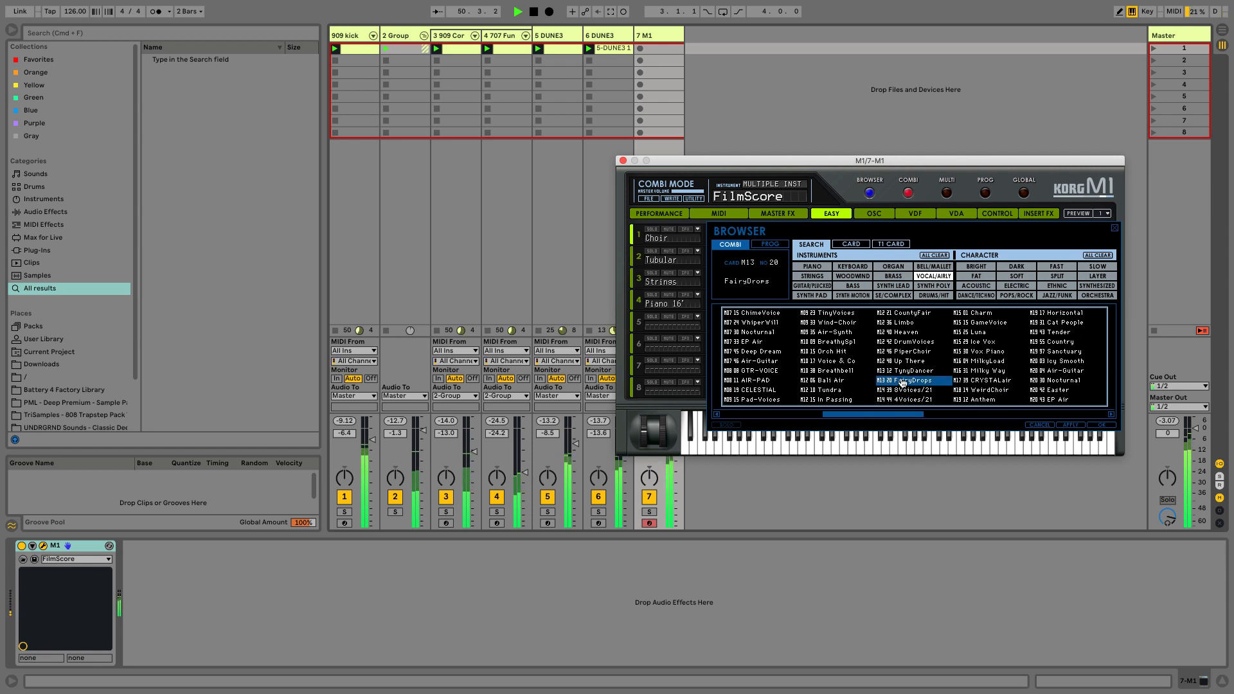
pyautogui.click(829, 362)
pyautogui.click(826, 354)
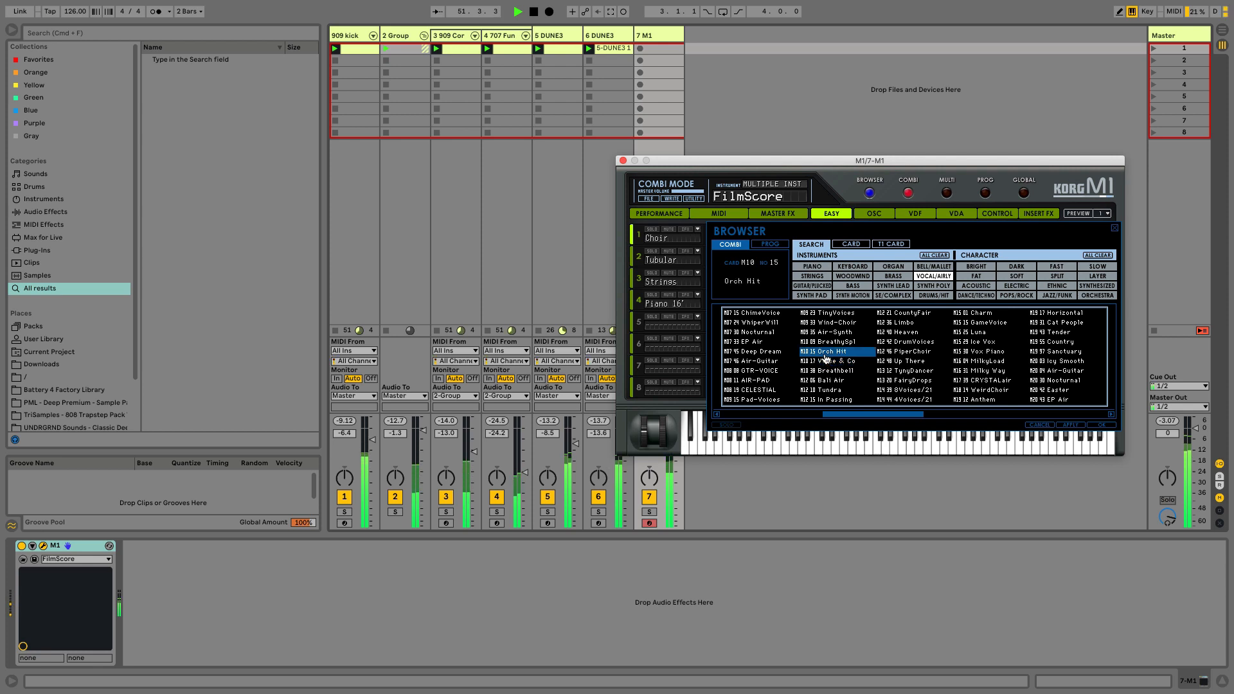
pyautogui.click(896, 333)
pyautogui.click(835, 342)
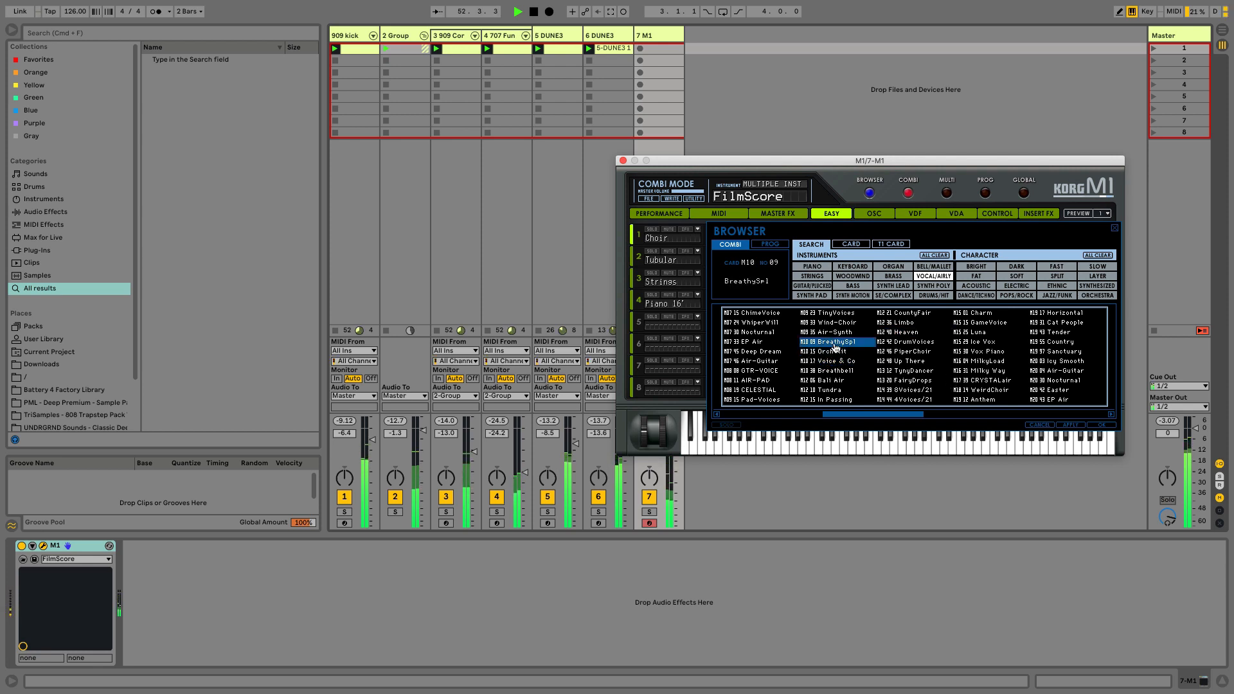
# Audition the M1 combis Luna, Ice Vox, Vox Piano, MilkyLoad, Milky Way and MetalicPad
pyautogui.click(977, 333)
pyautogui.click(985, 346)
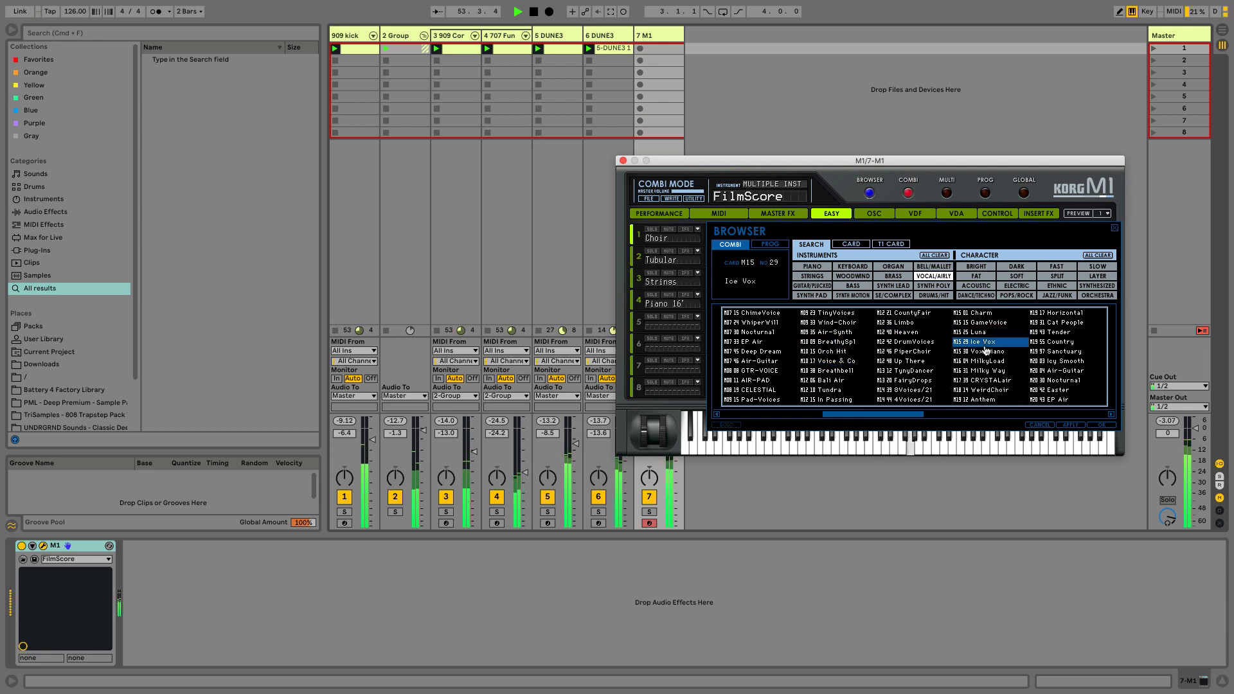
pyautogui.click(986, 353)
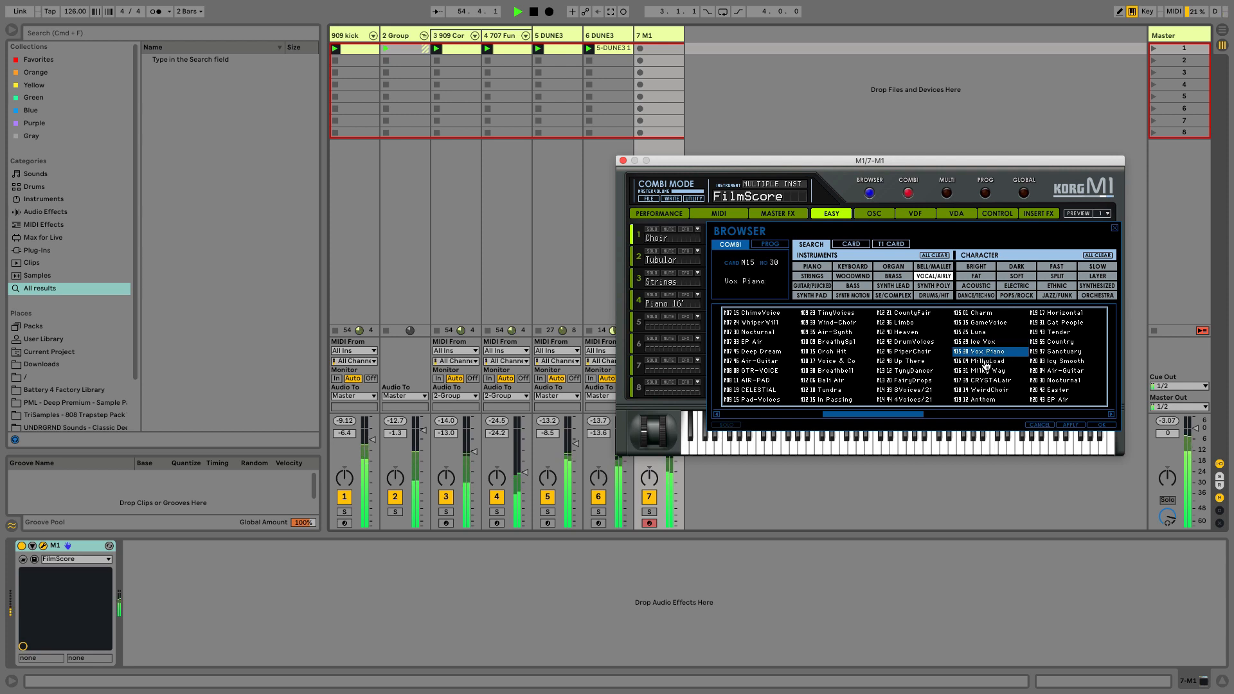
pyautogui.click(987, 362)
pyautogui.click(974, 381)
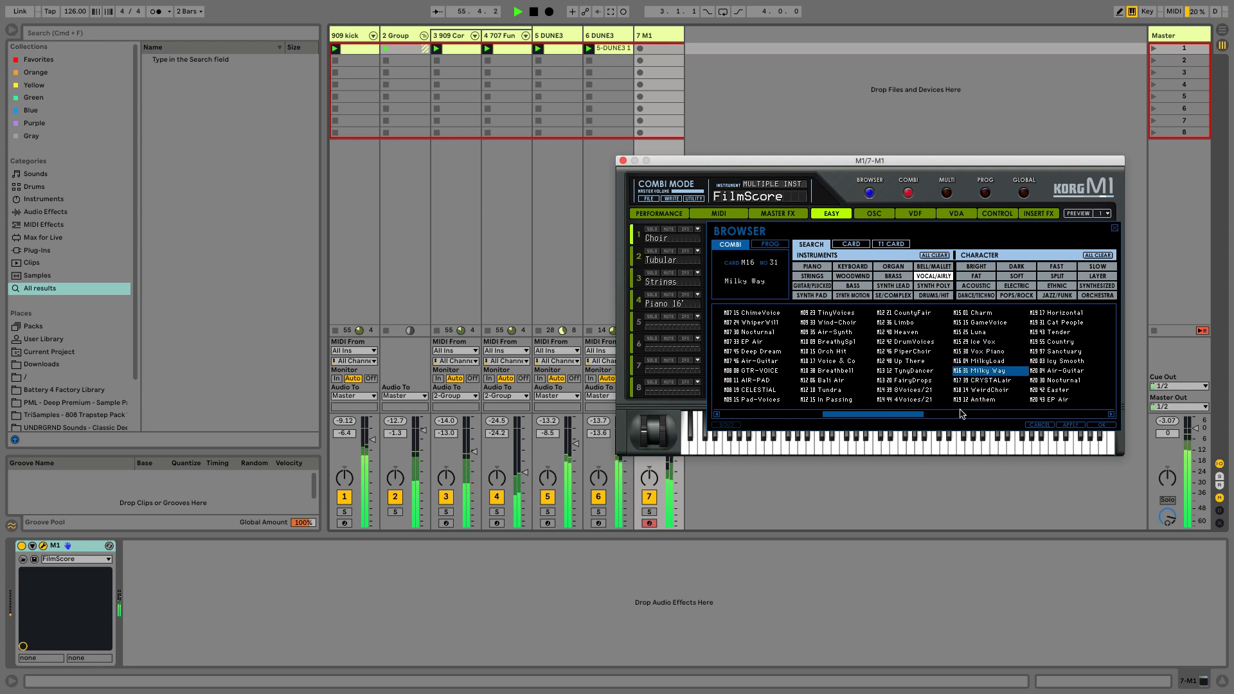
pyautogui.scroll(-5, 974, 386)
pyautogui.click(974, 399)
pyautogui.click(975, 381)
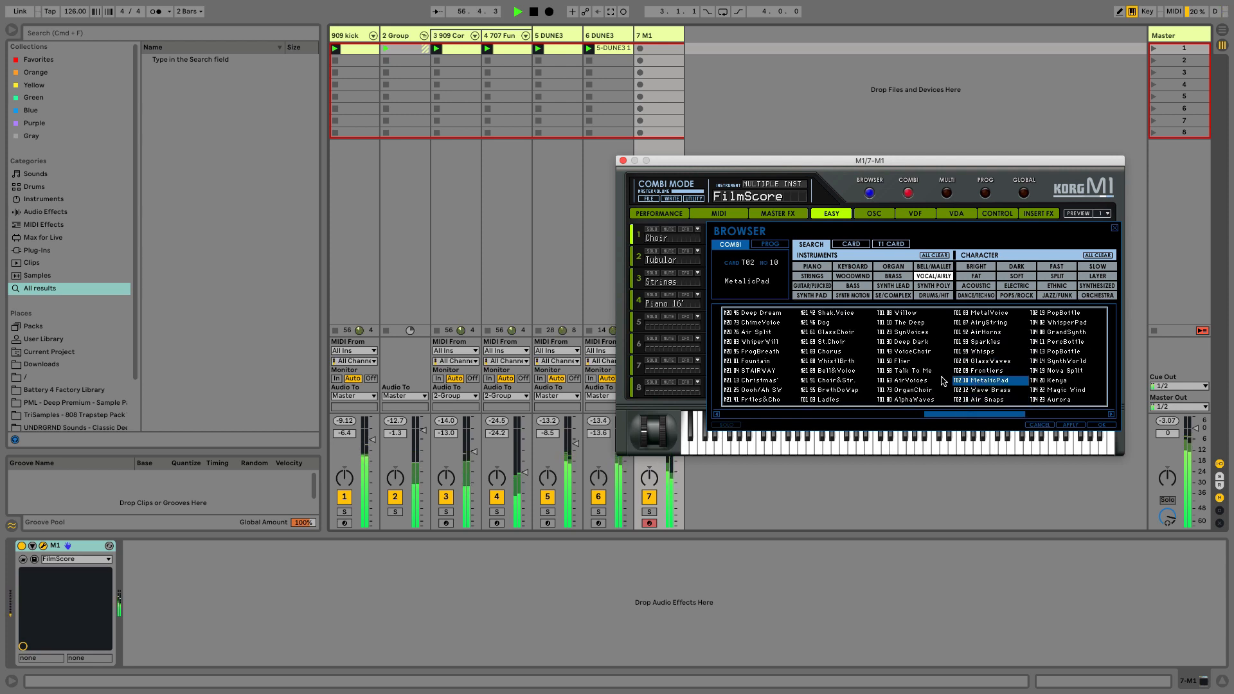
# Filter the M1 browser to Brass combis, audition BrassSection, and set the M1 track's volume to -12.0 dB
pyautogui.moveTo(675, 460)
pyautogui.mouseDown()
pyautogui.moveTo(675, 482)
pyautogui.moveTo(679, 454)
pyautogui.mouseUp()
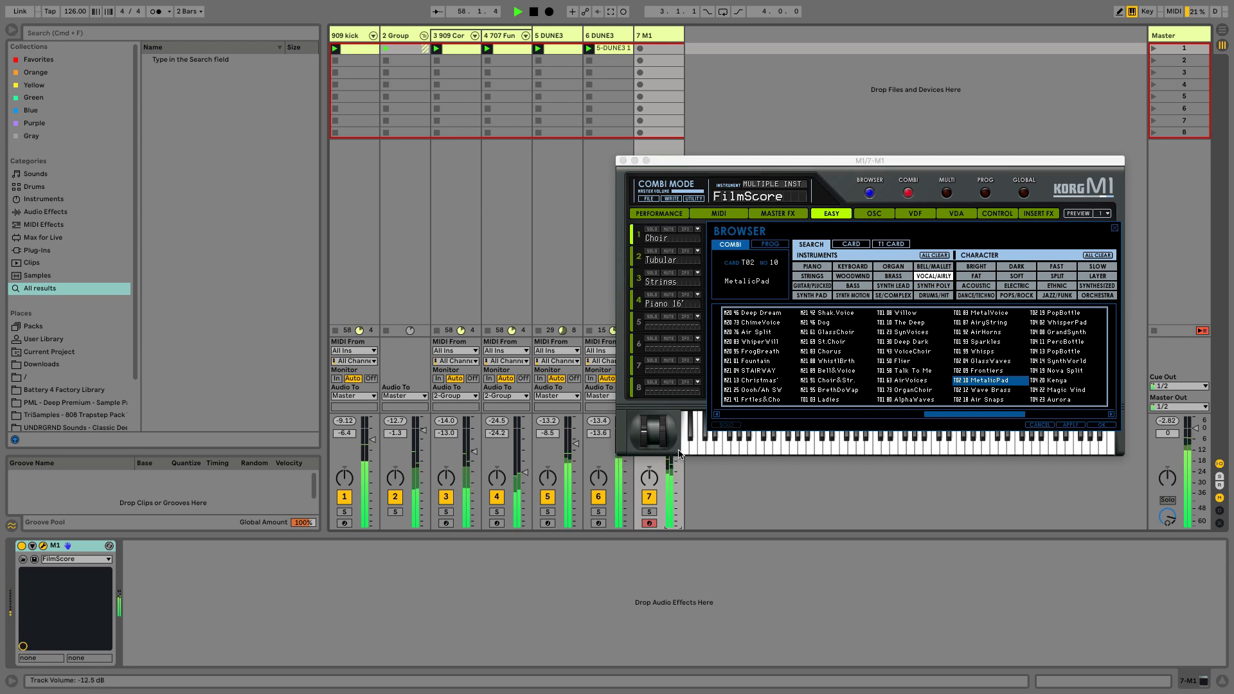
pyautogui.click(892, 277)
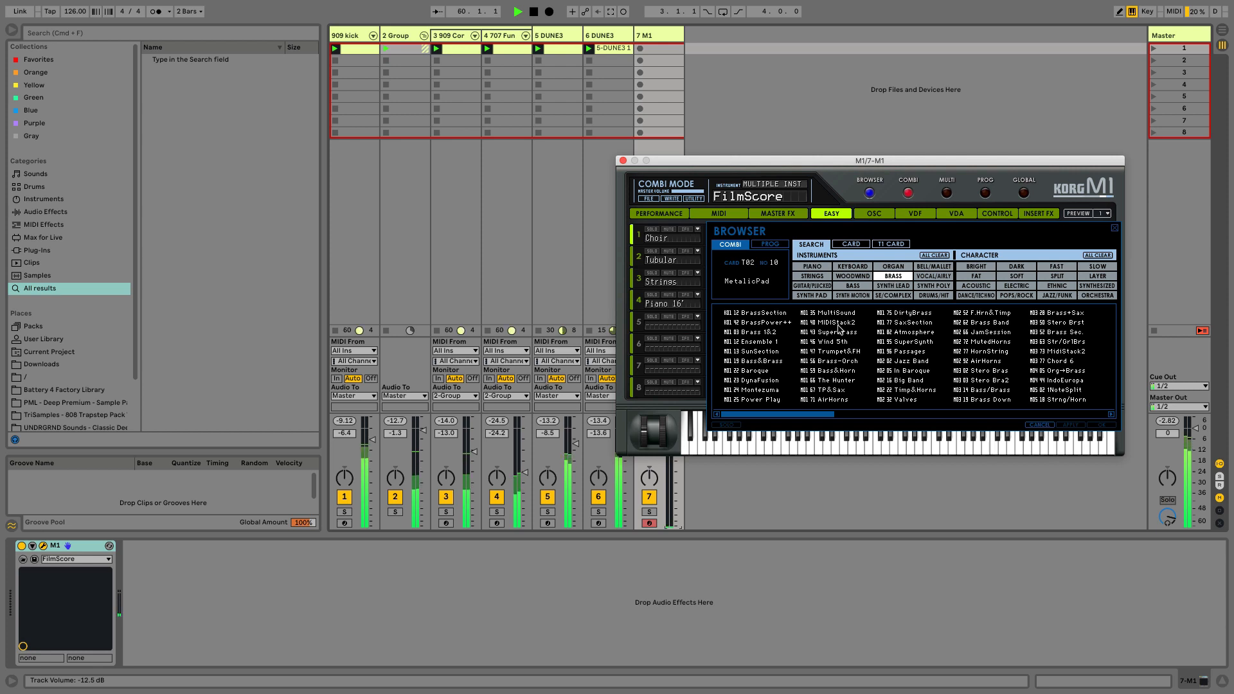
pyautogui.click(771, 315)
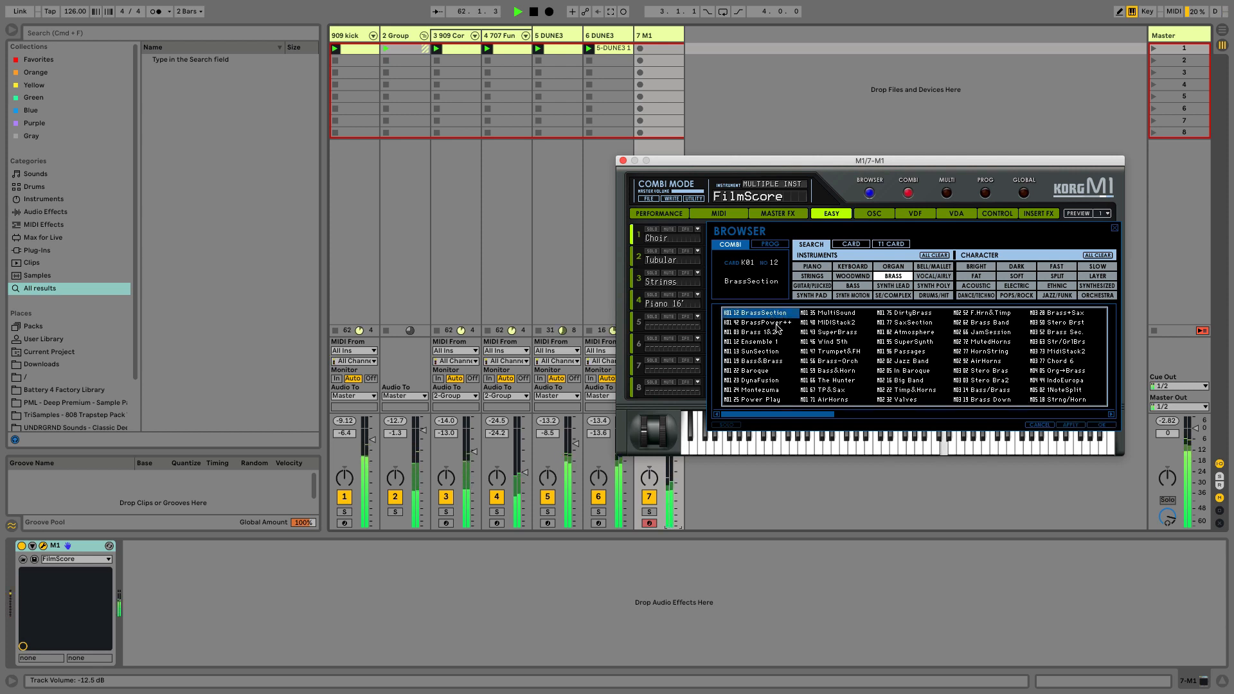
pyautogui.moveTo(752, 160); pyautogui.dragTo(768, 98)
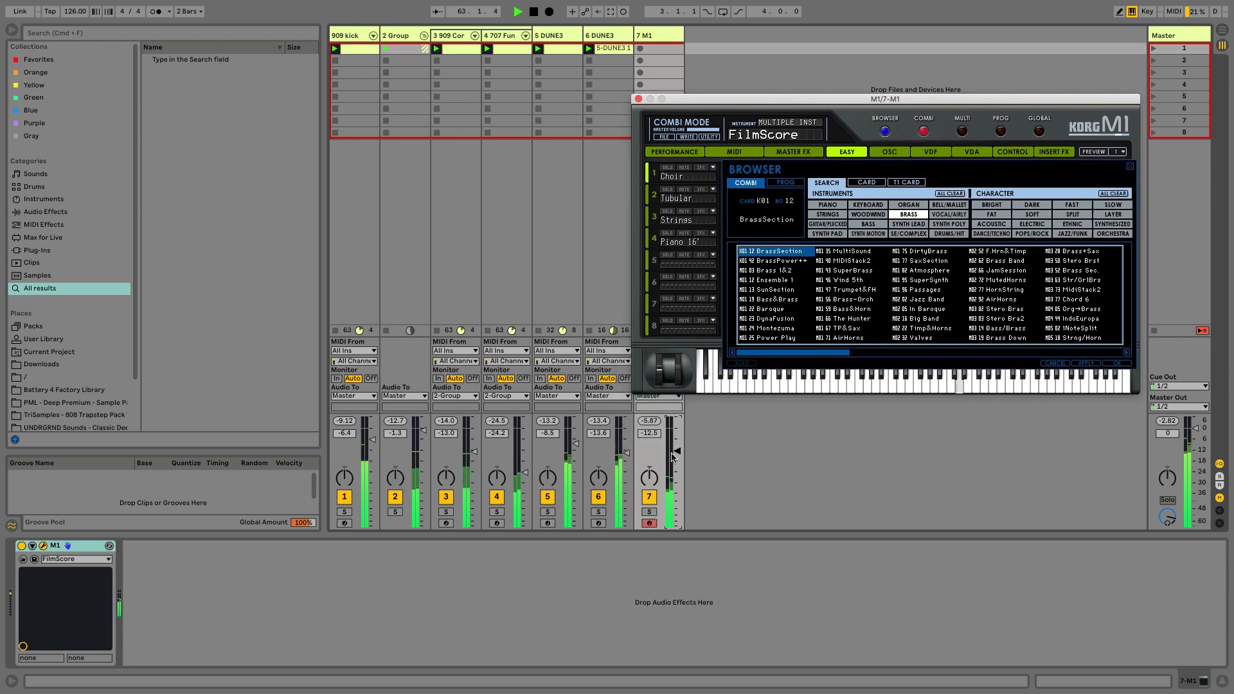
pyautogui.moveTo(673, 458); pyautogui.dragTo(673, 449)
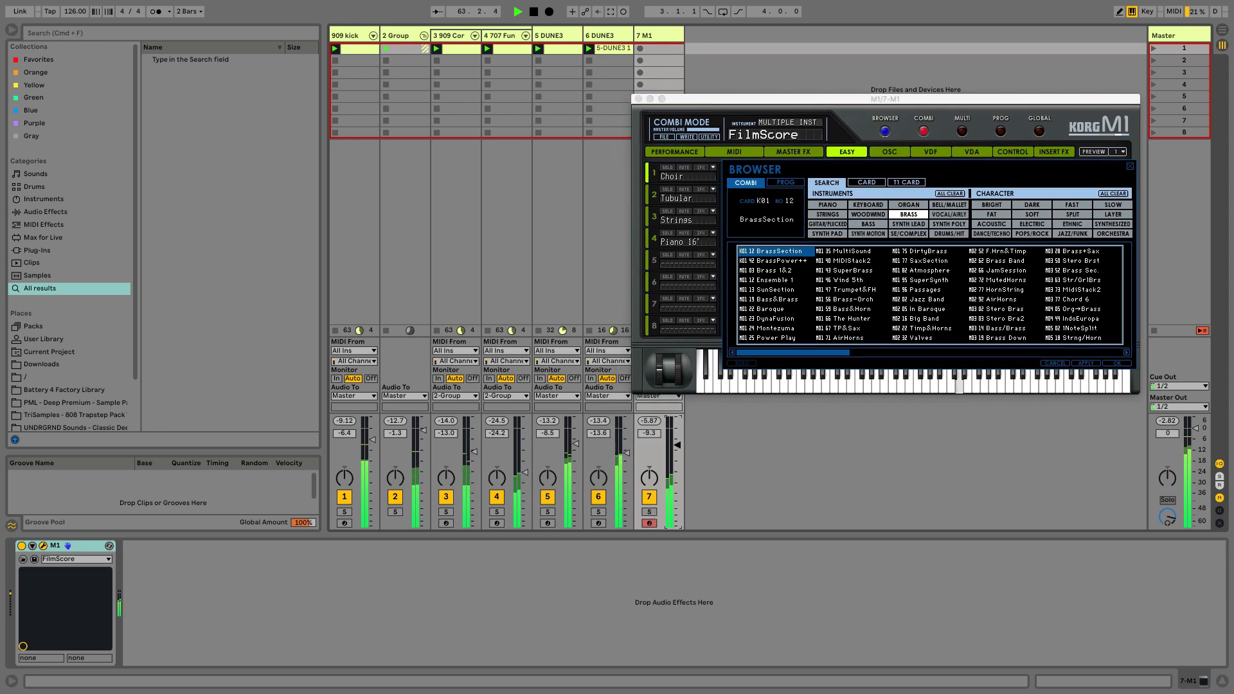
# Audition the M1 brass combis Wind 5th and SuperSynth, and solo the M1 track
pyautogui.click(846, 283)
pyautogui.click(842, 280)
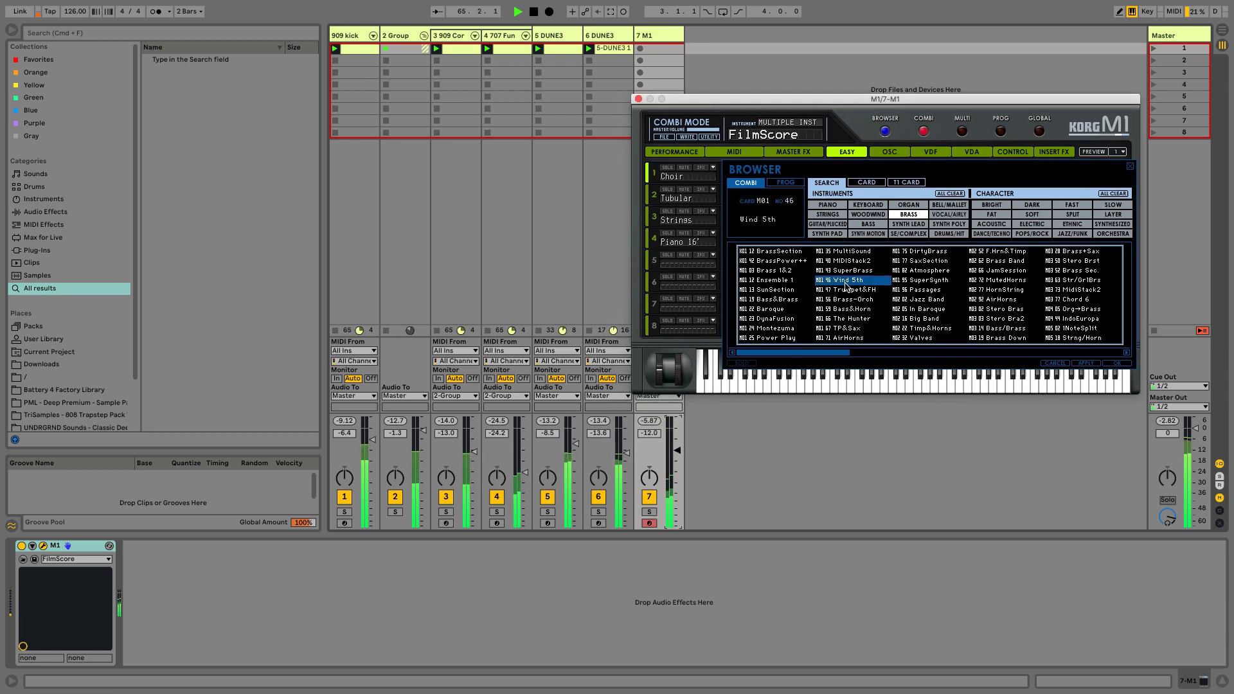
pyautogui.click(921, 281)
pyautogui.click(651, 512)
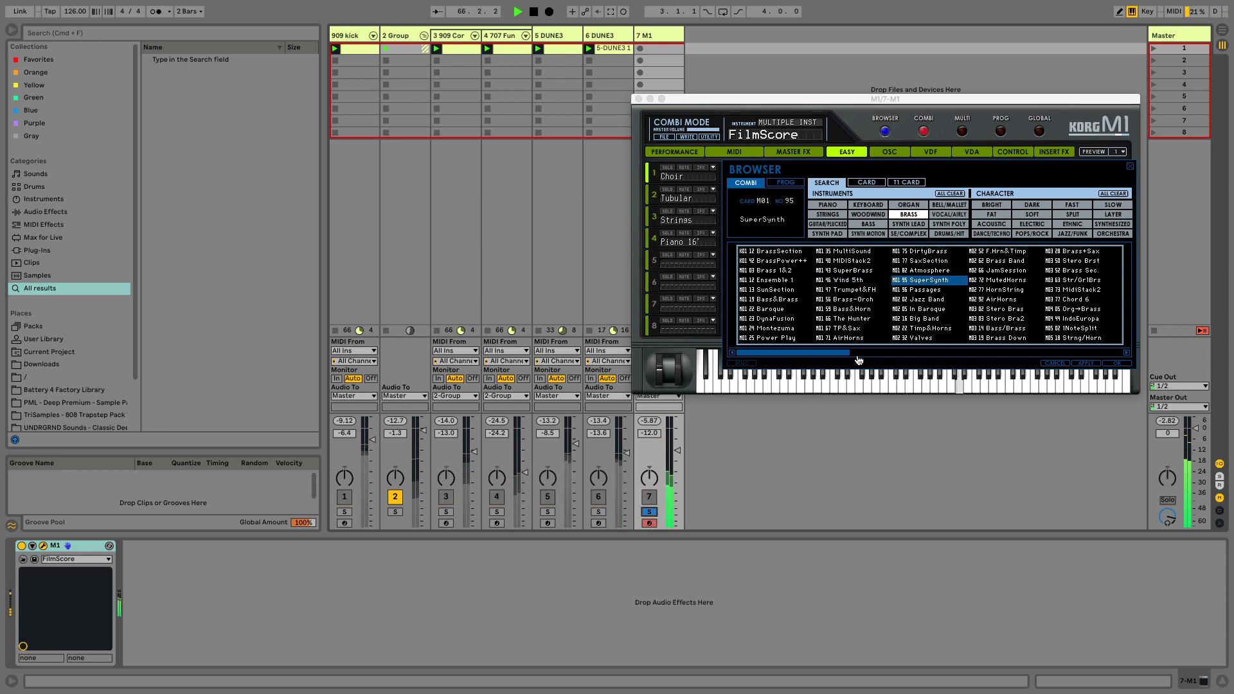
# Audition the brass combis Jazz Band, AirHorns, HornString, Chord 6, IndoEuropa and Stero Bra2 with the M1 track soloed
pyautogui.click(925, 300)
pyautogui.click(926, 299)
pyautogui.click(994, 299)
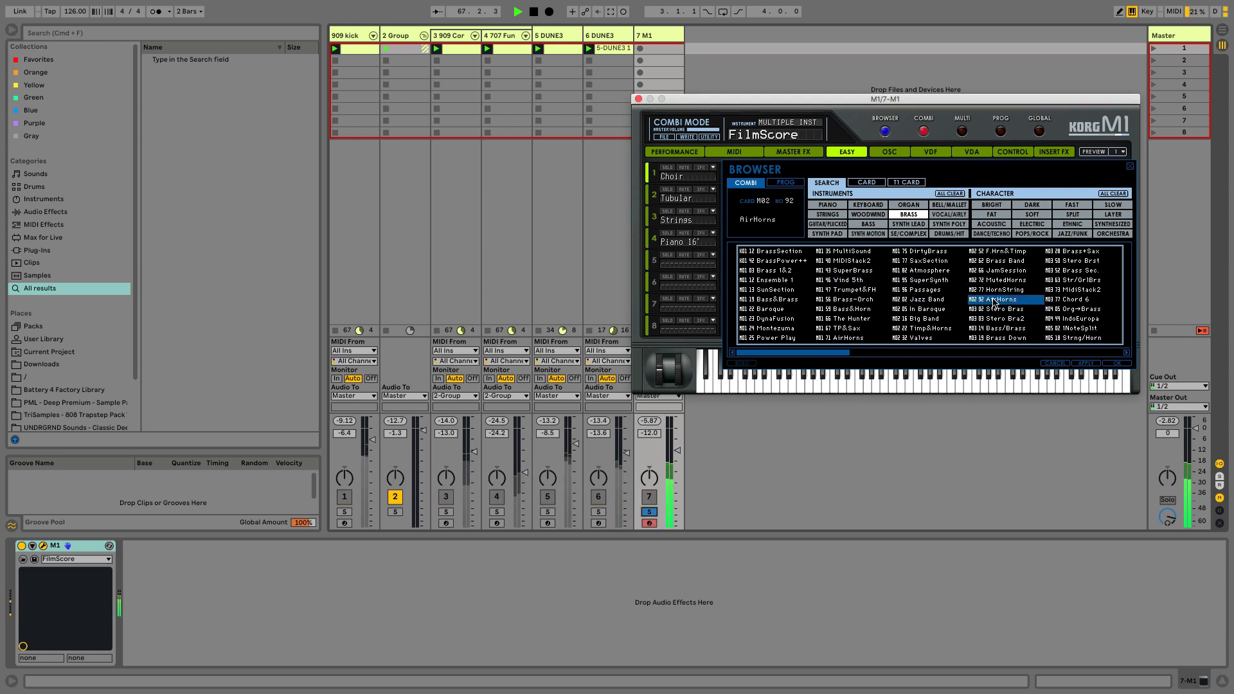
pyautogui.click(997, 290)
pyautogui.click(1066, 300)
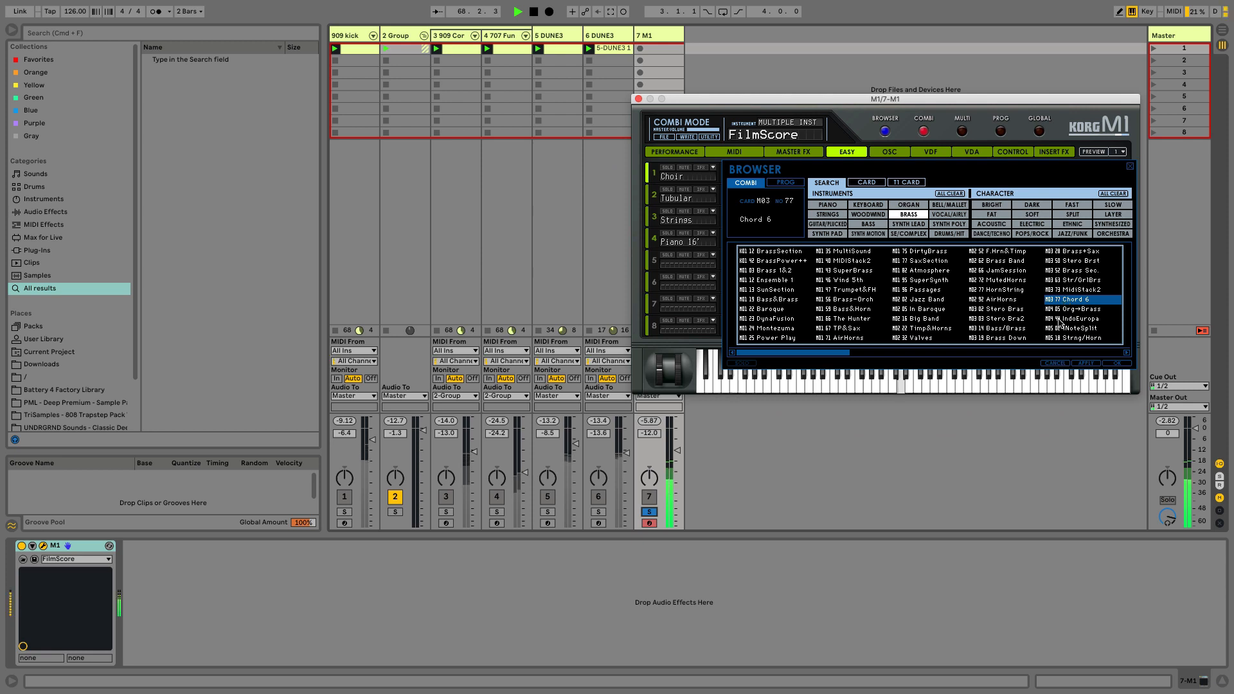
pyautogui.click(1069, 319)
pyautogui.click(998, 318)
# Audition the brass combis 5th Valley, Brass-Ens, Brass Talk and MIDI-STACK from further along the M1's list
pyautogui.click(973, 353)
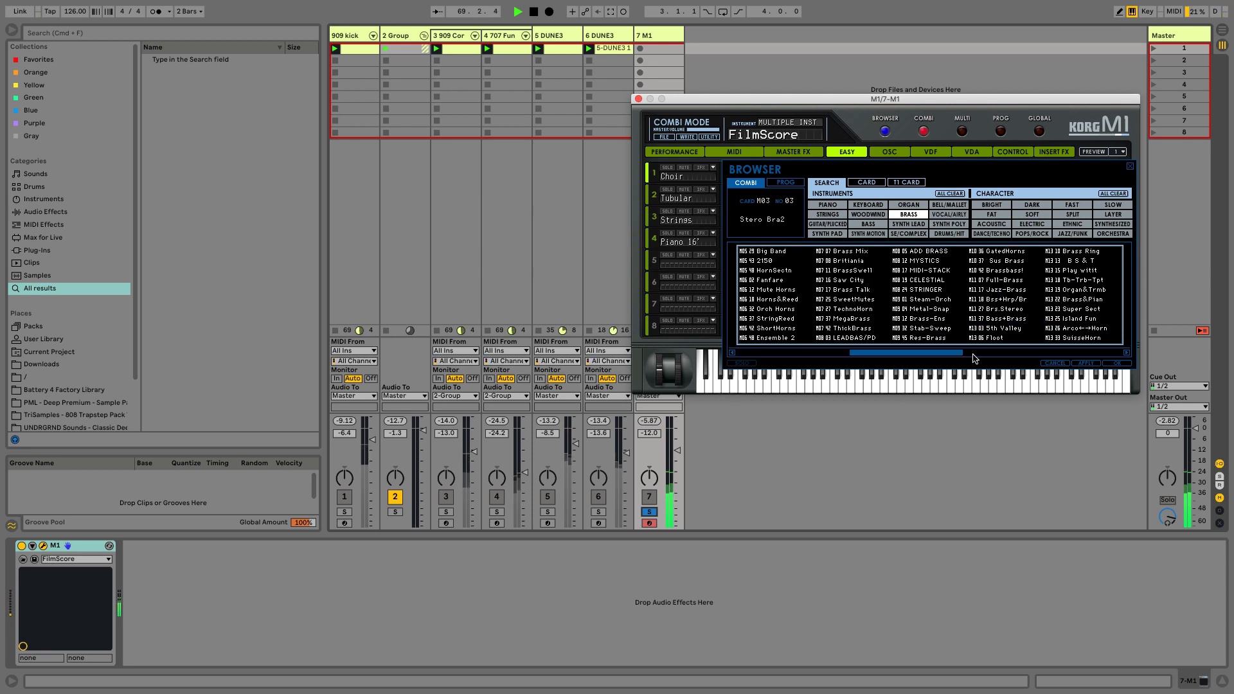
pyautogui.click(990, 328)
pyautogui.click(932, 319)
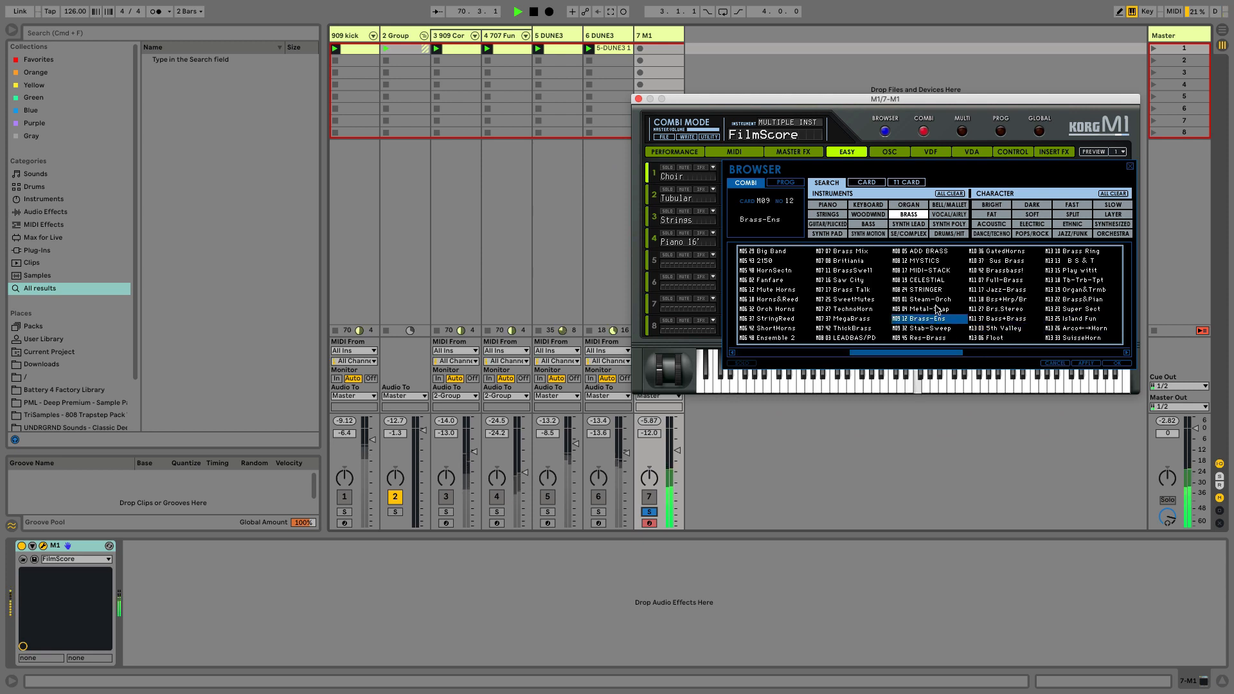
pyautogui.click(862, 291)
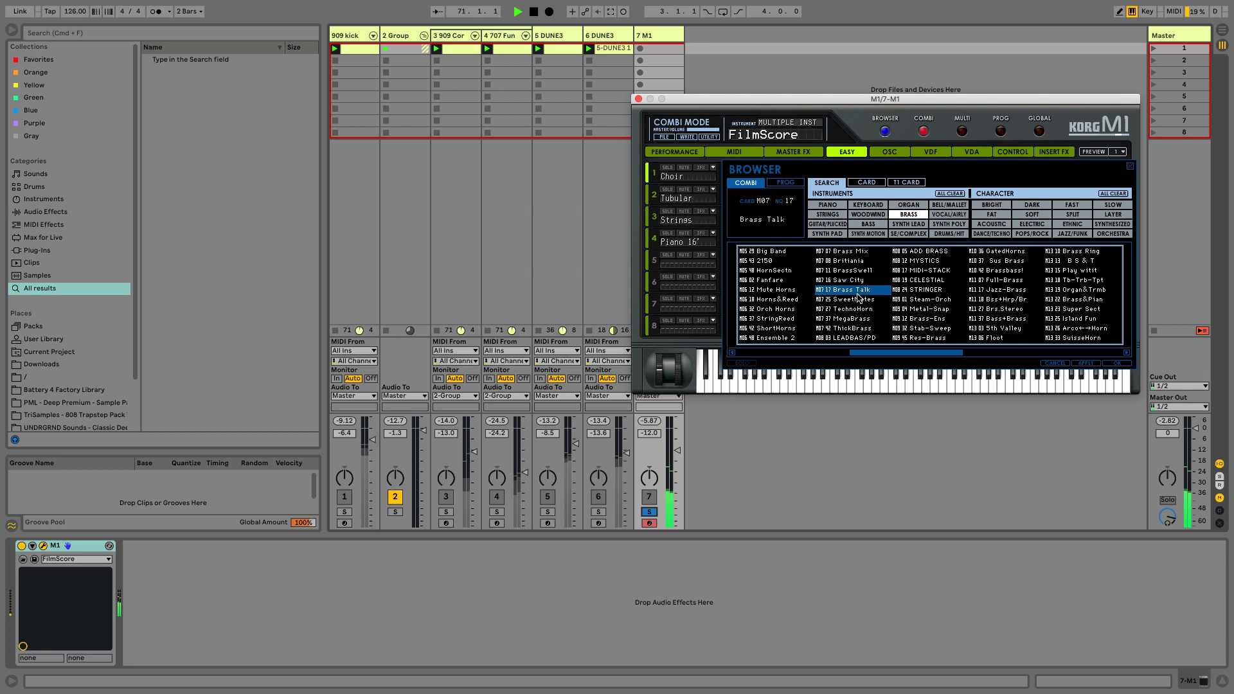
pyautogui.click(926, 272)
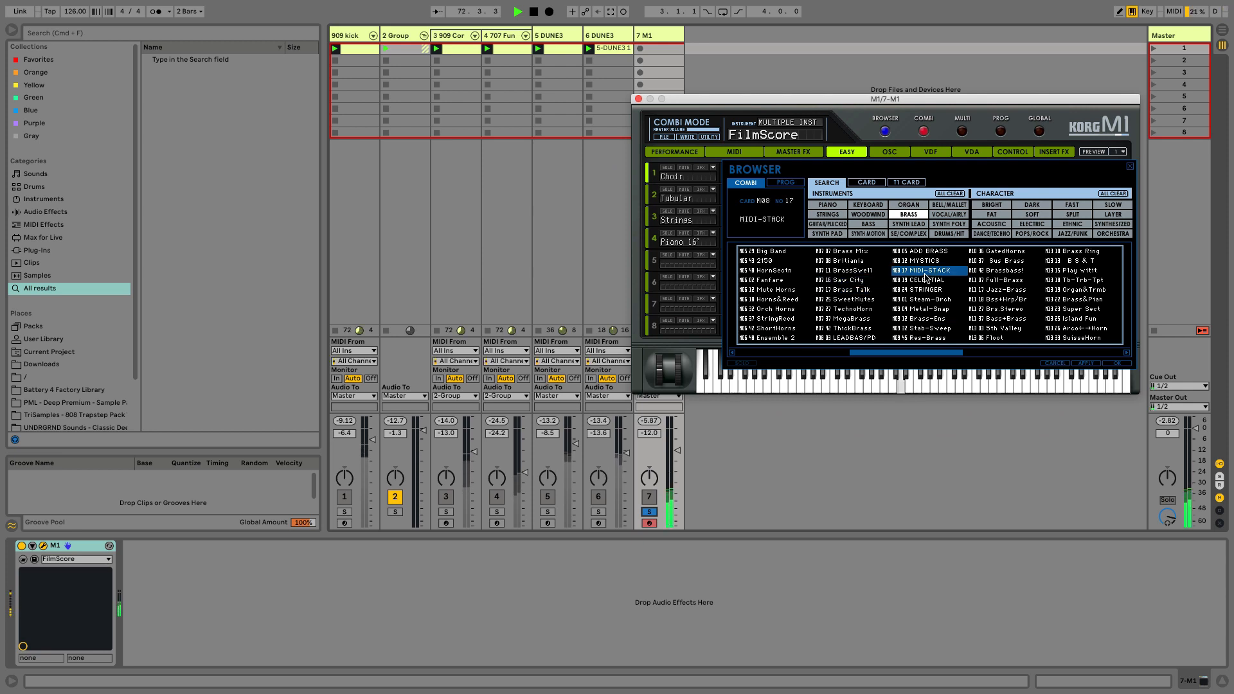
# Audition the brass combis Brassbass!, Play witit, Tb-Trb-Tpt, Organ&Trmb and Metal-Snap in the M1
pyautogui.click(990, 271)
pyautogui.click(1072, 271)
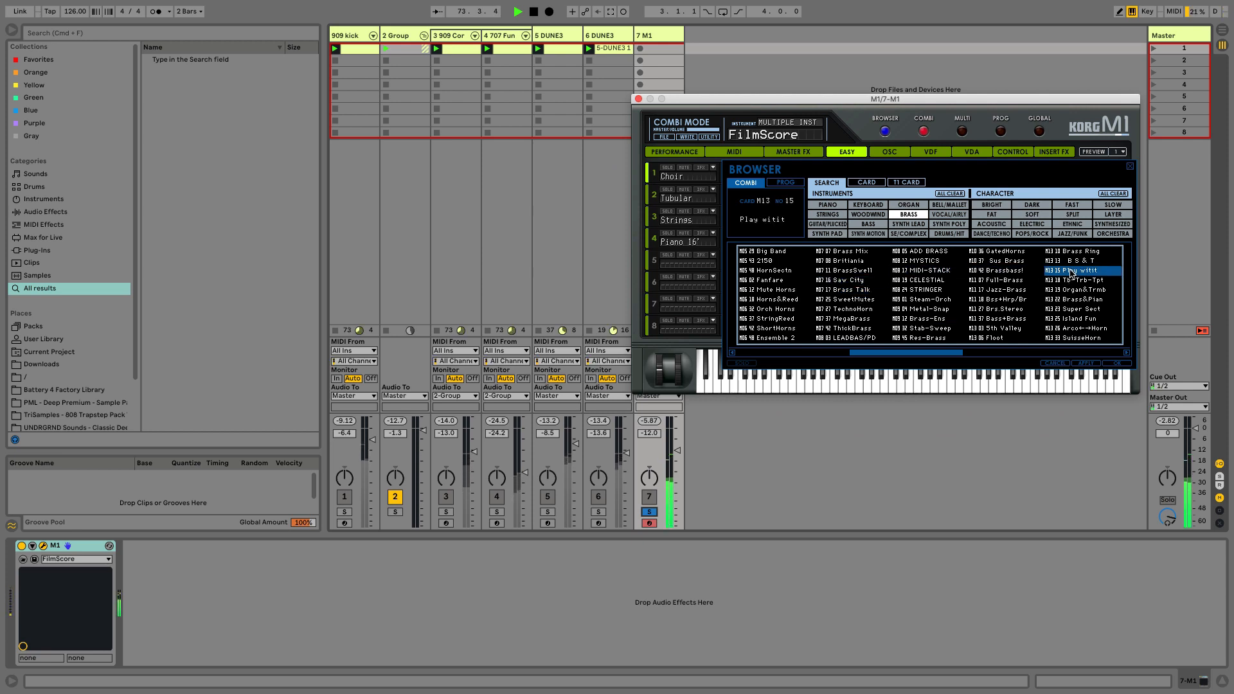
pyautogui.click(1073, 281)
pyautogui.click(1067, 291)
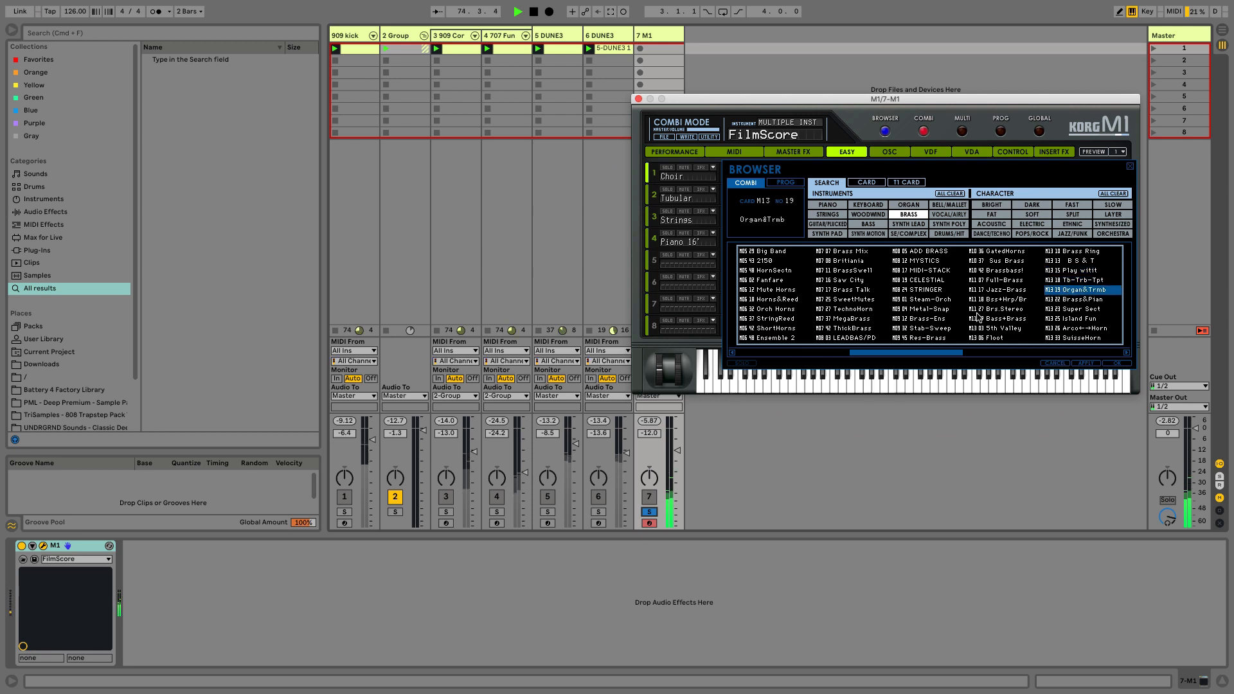
pyautogui.click(926, 309)
# Filter the M1 browser back to Vocal/Airy, load the Willow combi, and raise the M1 track's volume to -6.4 dB
pyautogui.click(949, 214)
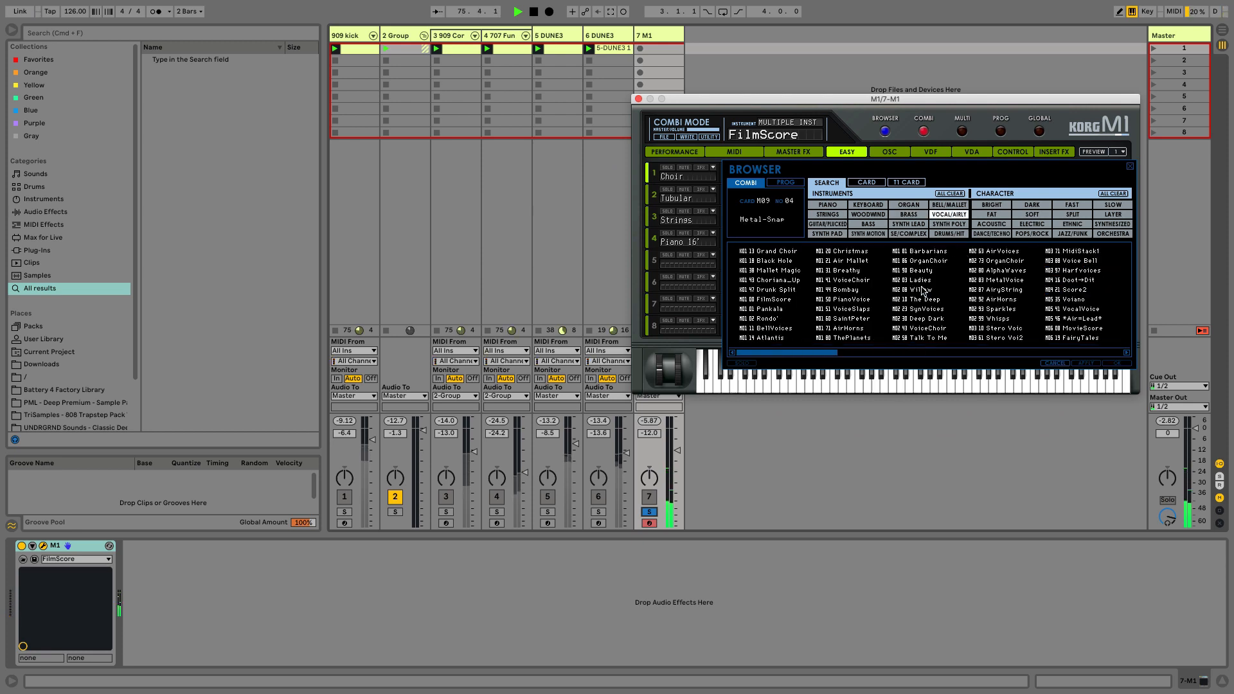
pyautogui.click(924, 291)
pyautogui.click(924, 282)
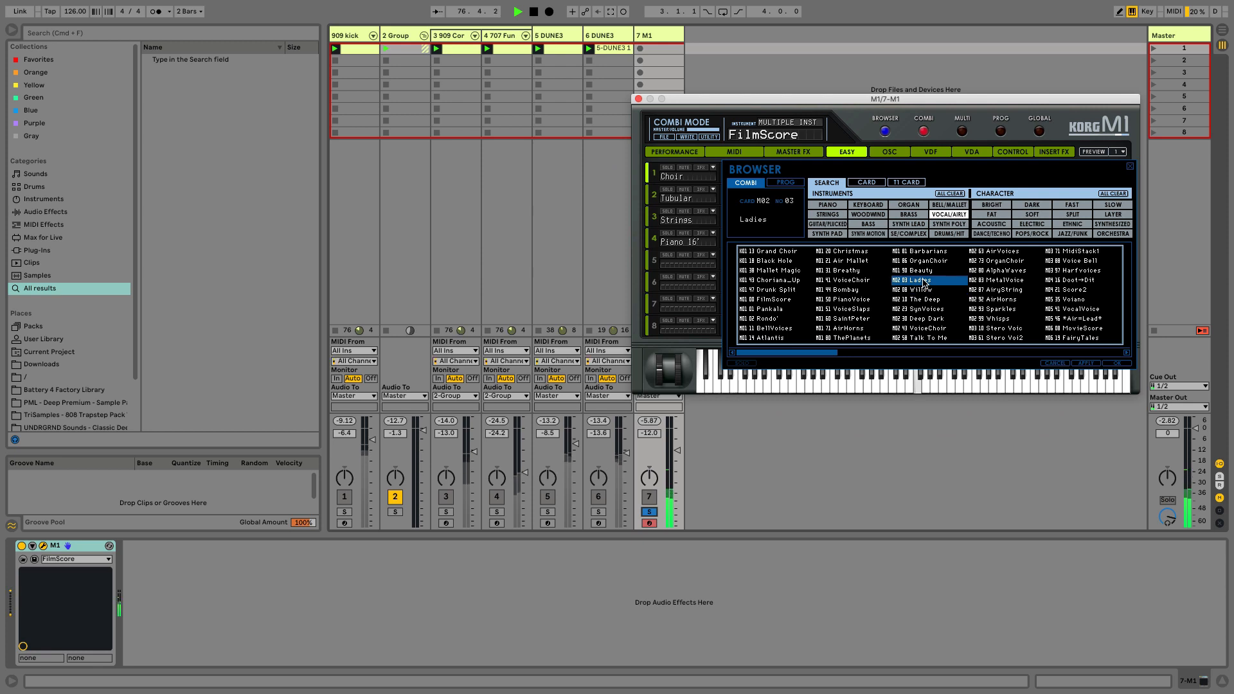
pyautogui.click(921, 290)
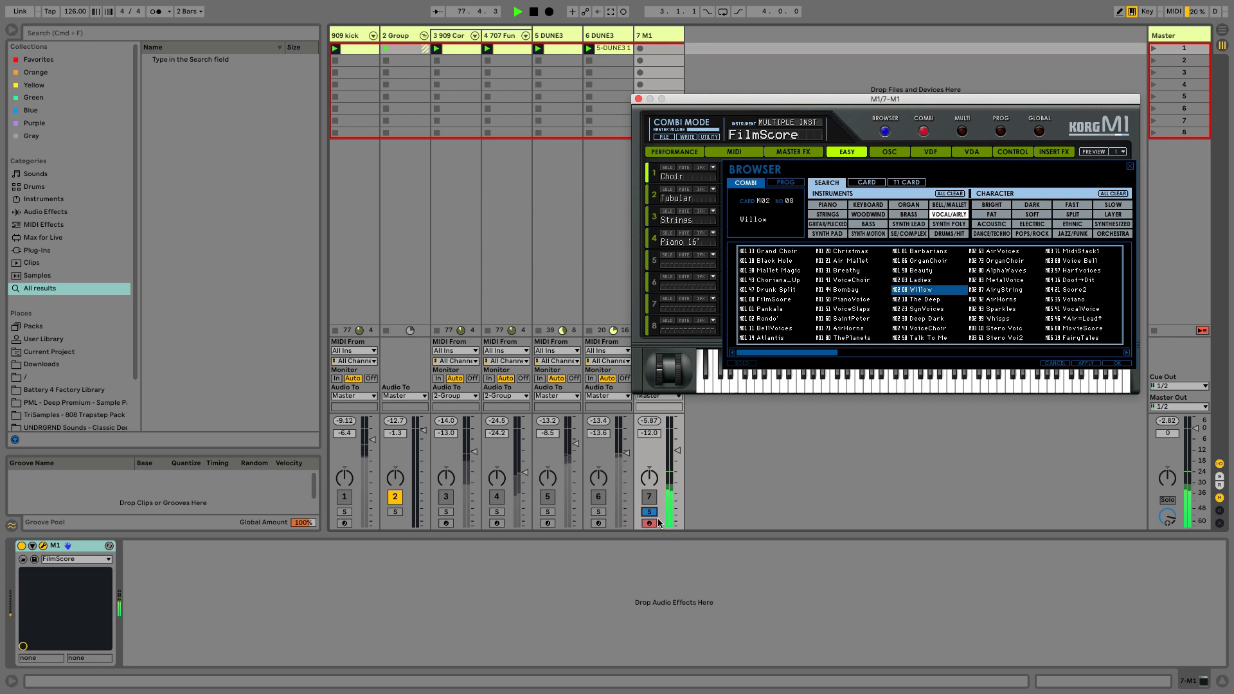
pyautogui.moveTo(677, 451); pyautogui.dragTo(678, 439)
# Add an EQ Eight audio effect after the M1 instrument and unsolo the M1 track
pyautogui.click(87, 212)
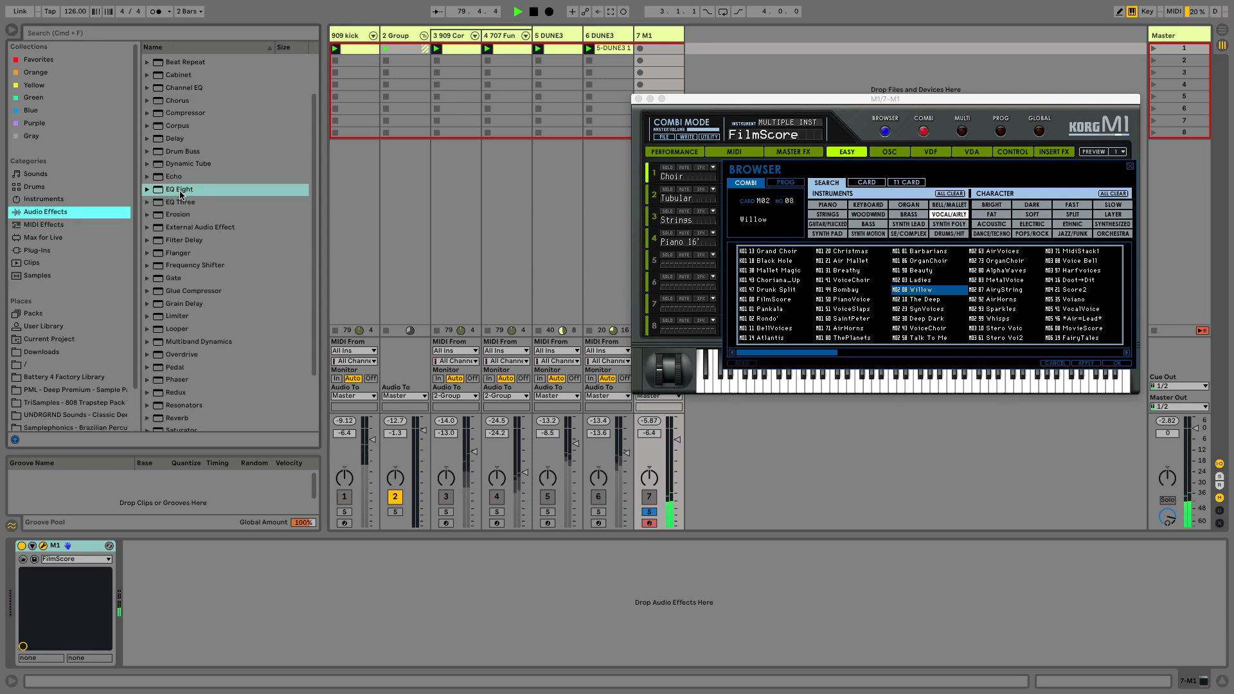
pyautogui.moveTo(181, 191); pyautogui.dragTo(151, 611)
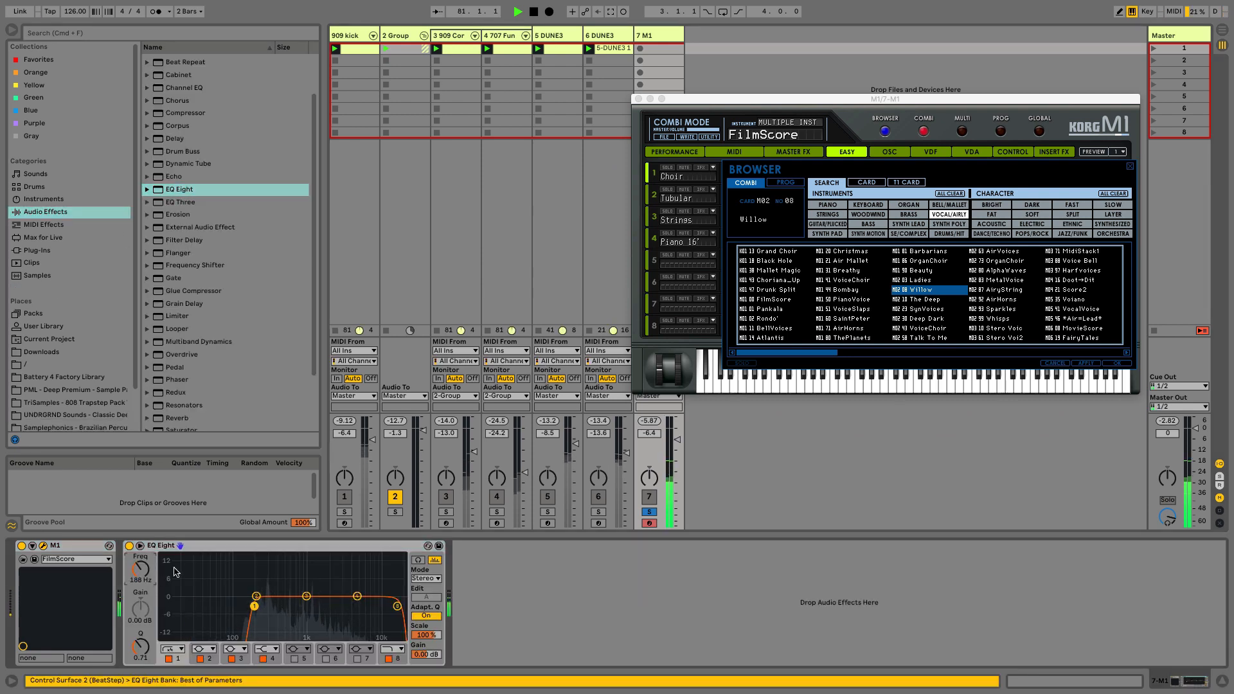
pyautogui.click(650, 512)
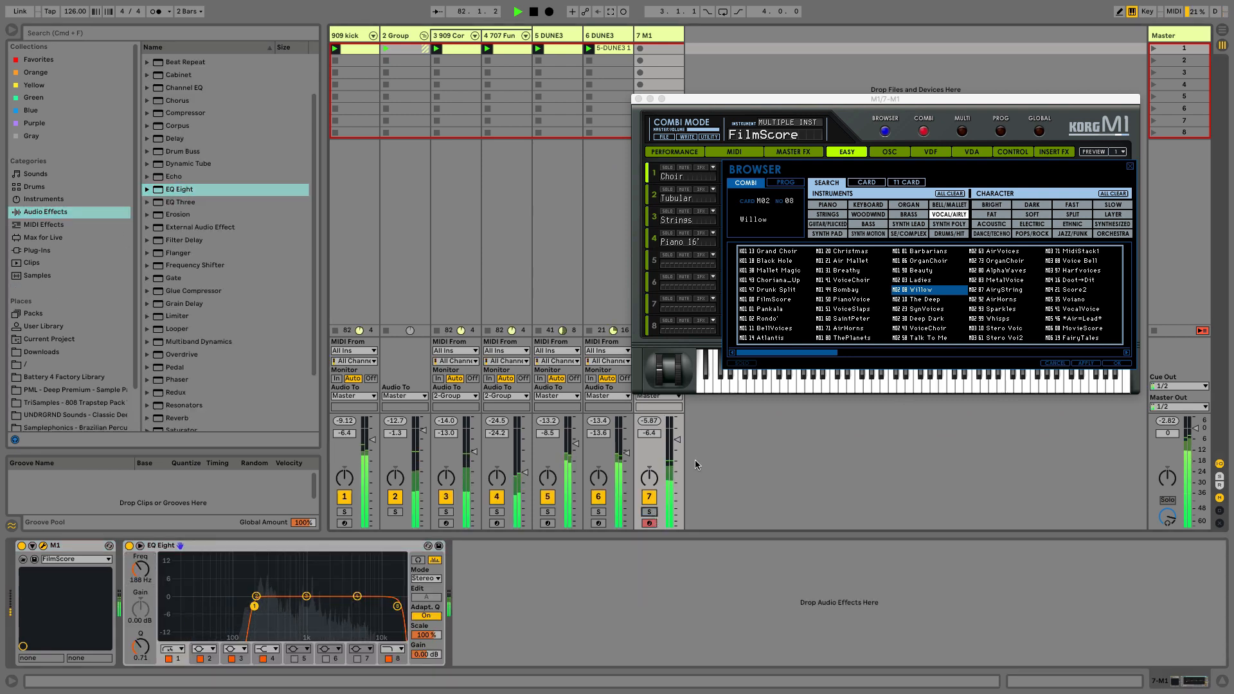
# Set the M1 track's volume to -10.7 dB and record a MIDI clip into its first clip slot
pyautogui.moveTo(677, 440); pyautogui.dragTo(672, 453)
pyautogui.click(640, 50)
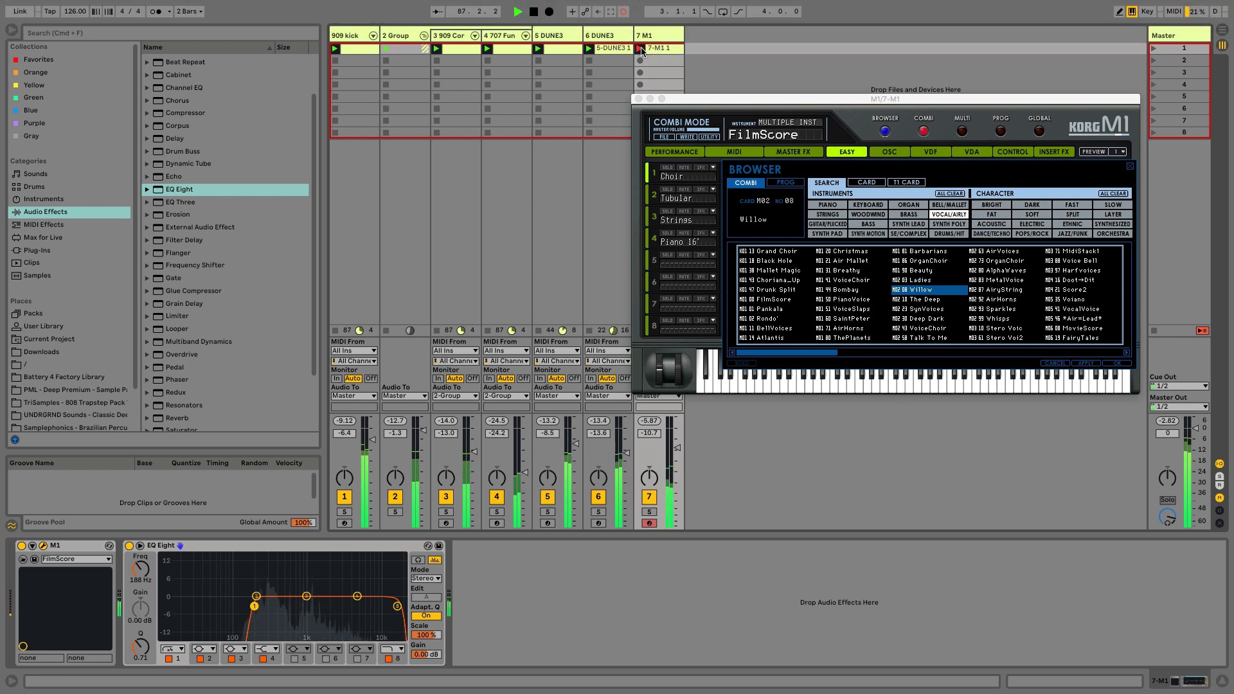
pyautogui.click(641, 49)
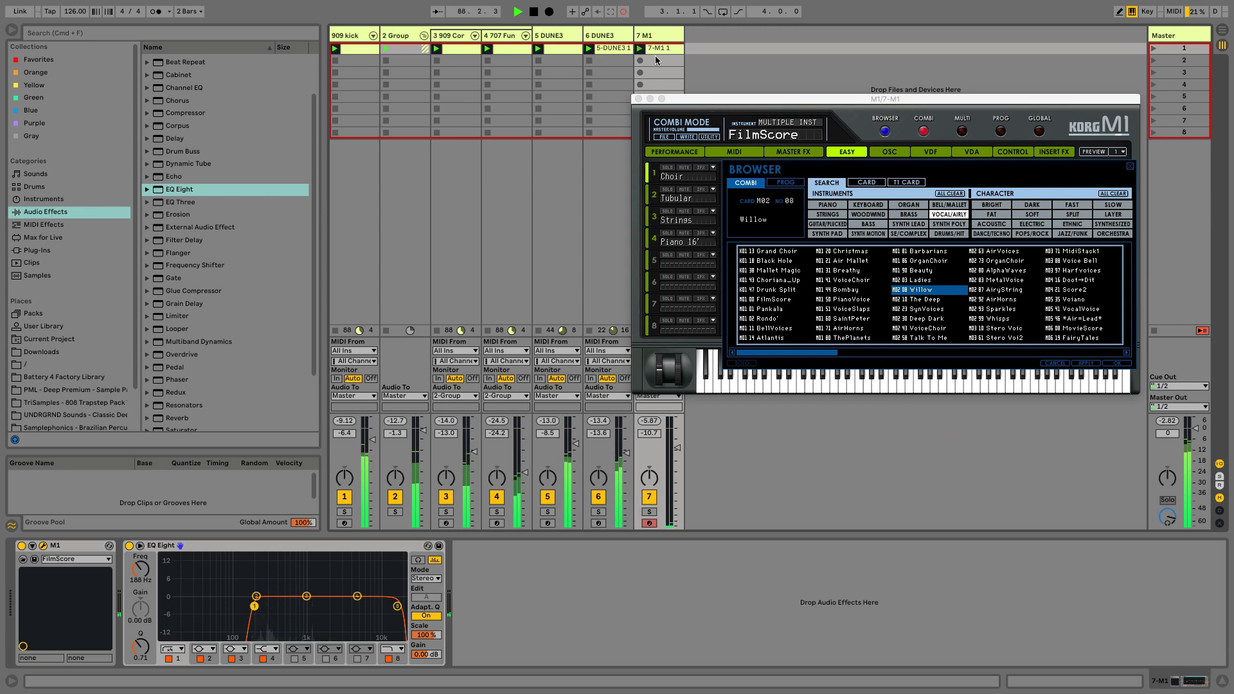
# Open the M1 track's clip, set the note grid to 1/16, and shorten the loop to one bar
pyautogui.click(658, 49)
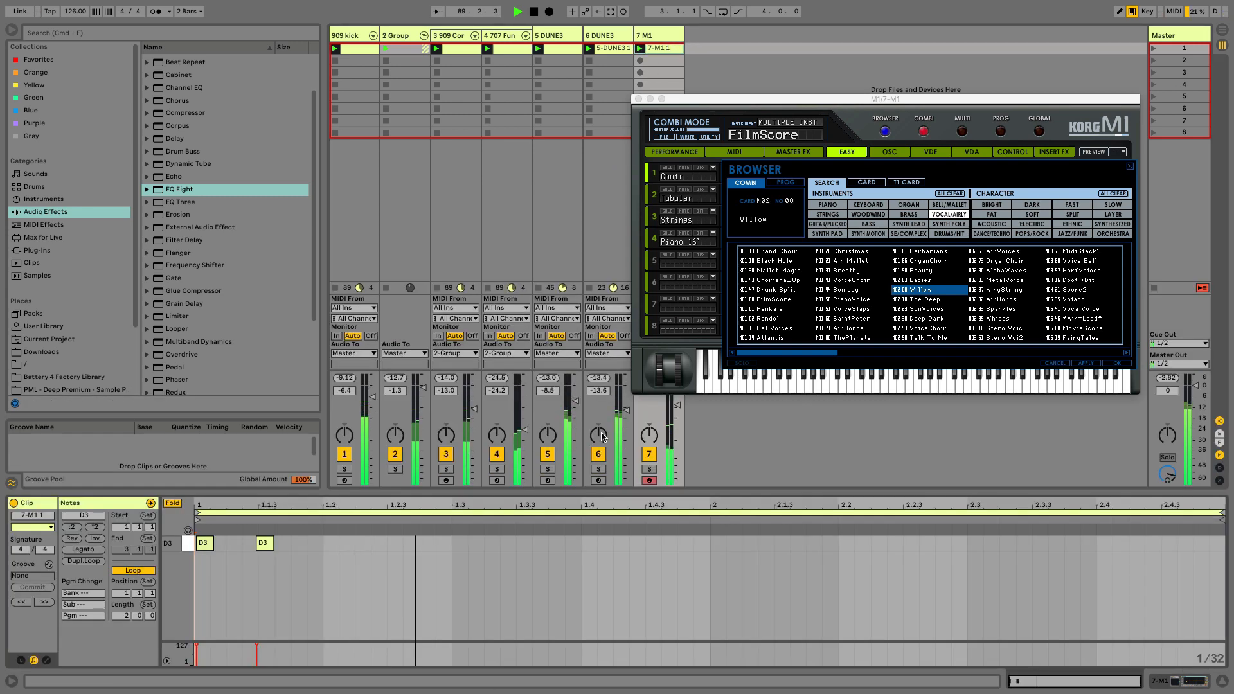
pyautogui.click(473, 565)
pyautogui.press('super+2')
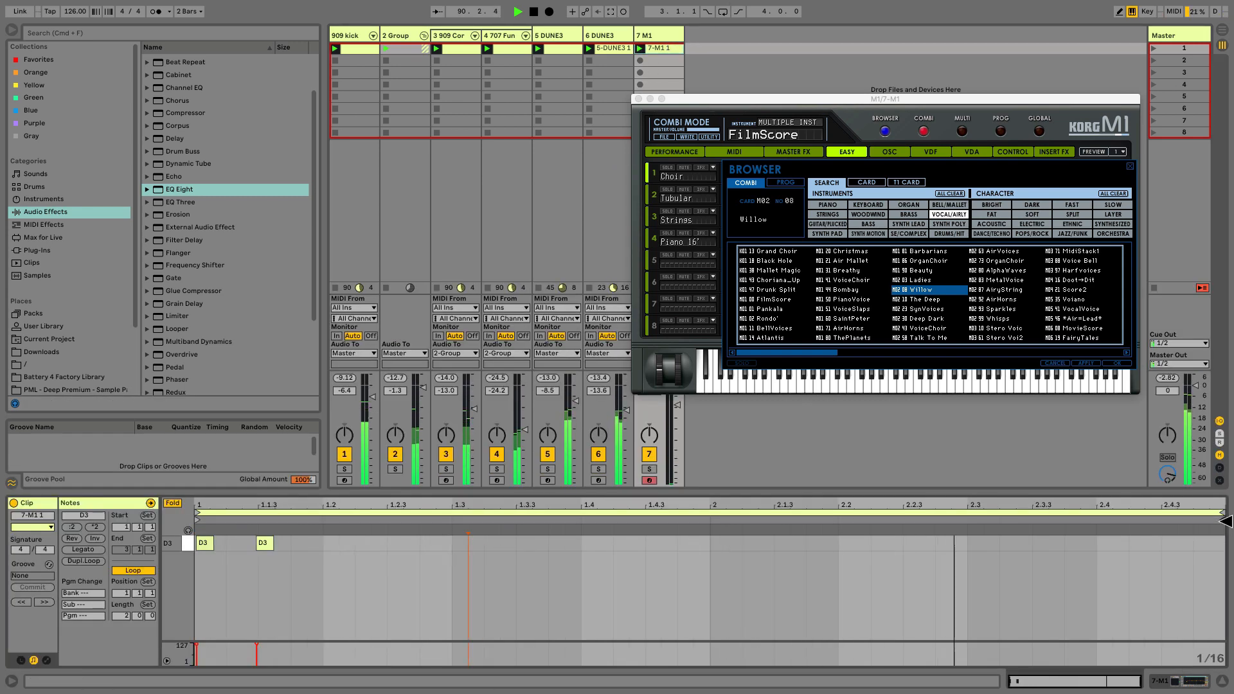
pyautogui.moveTo(1225, 516)
pyautogui.mouseDown()
pyautogui.moveTo(885, 565)
pyautogui.moveTo(712, 574)
pyautogui.mouseUp()
pyautogui.click(649, 567)
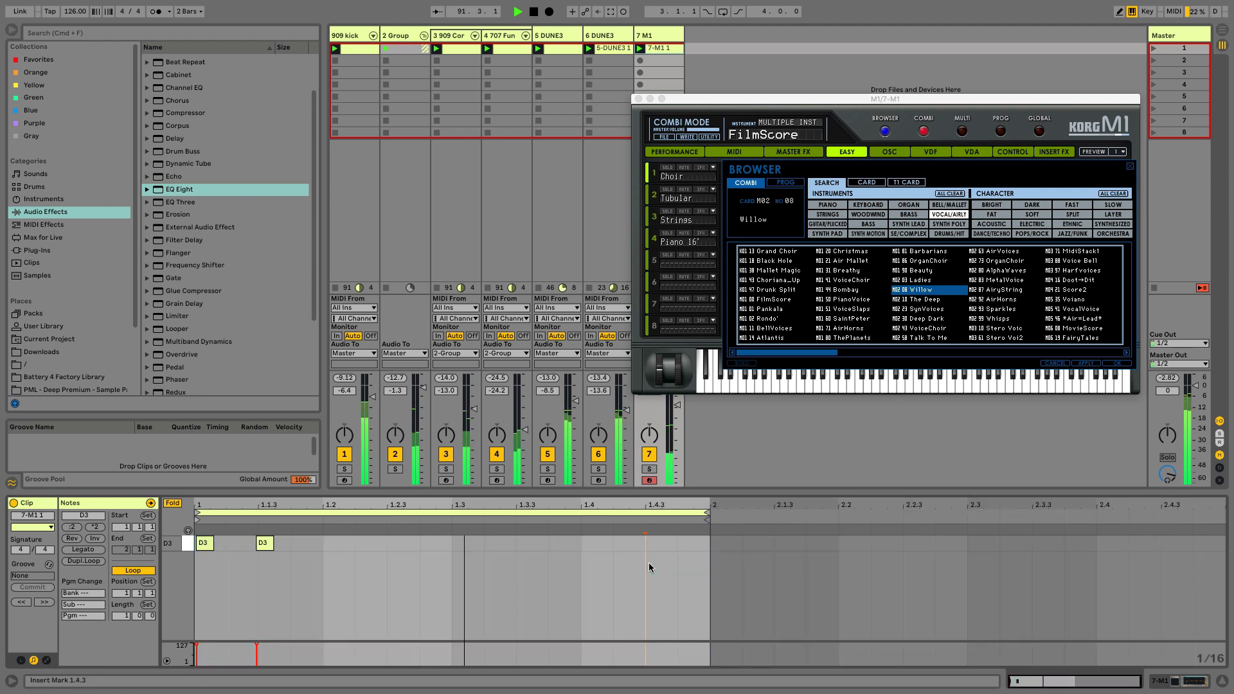
# Quantize both D3 notes in the M1 clip and lower the M1 track's volume to -12.0 dB
pyautogui.press('super+a')
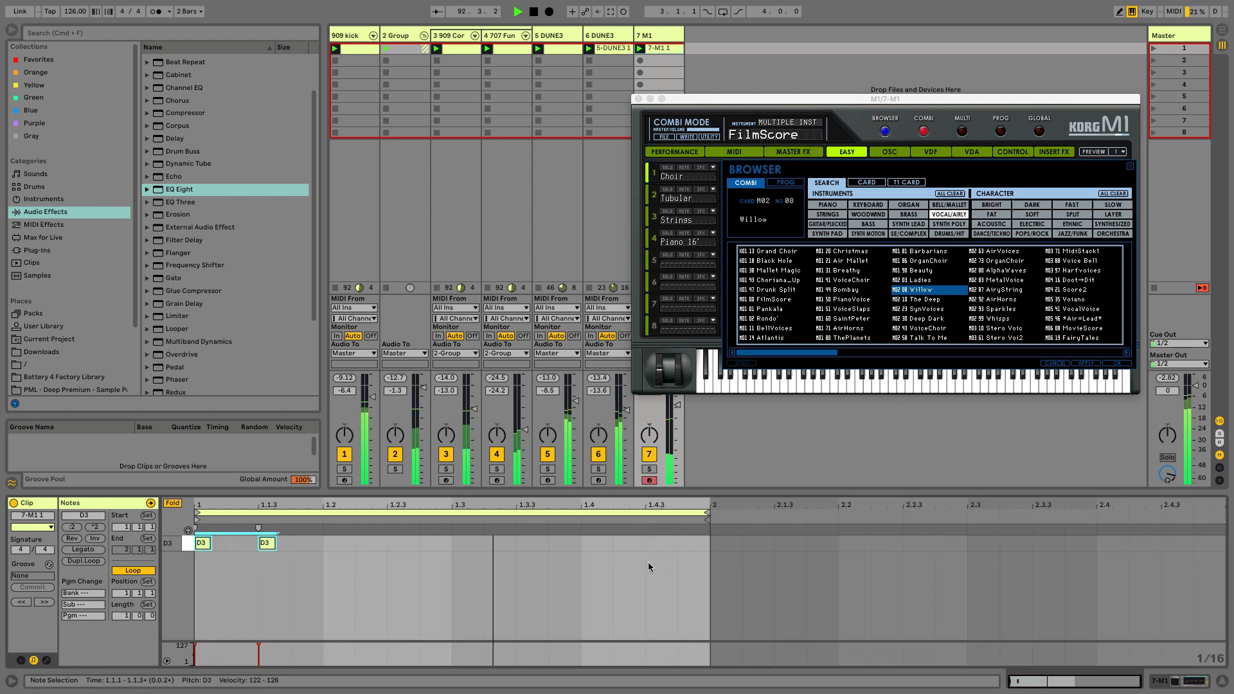
pyautogui.click(649, 562)
pyautogui.click(419, 560)
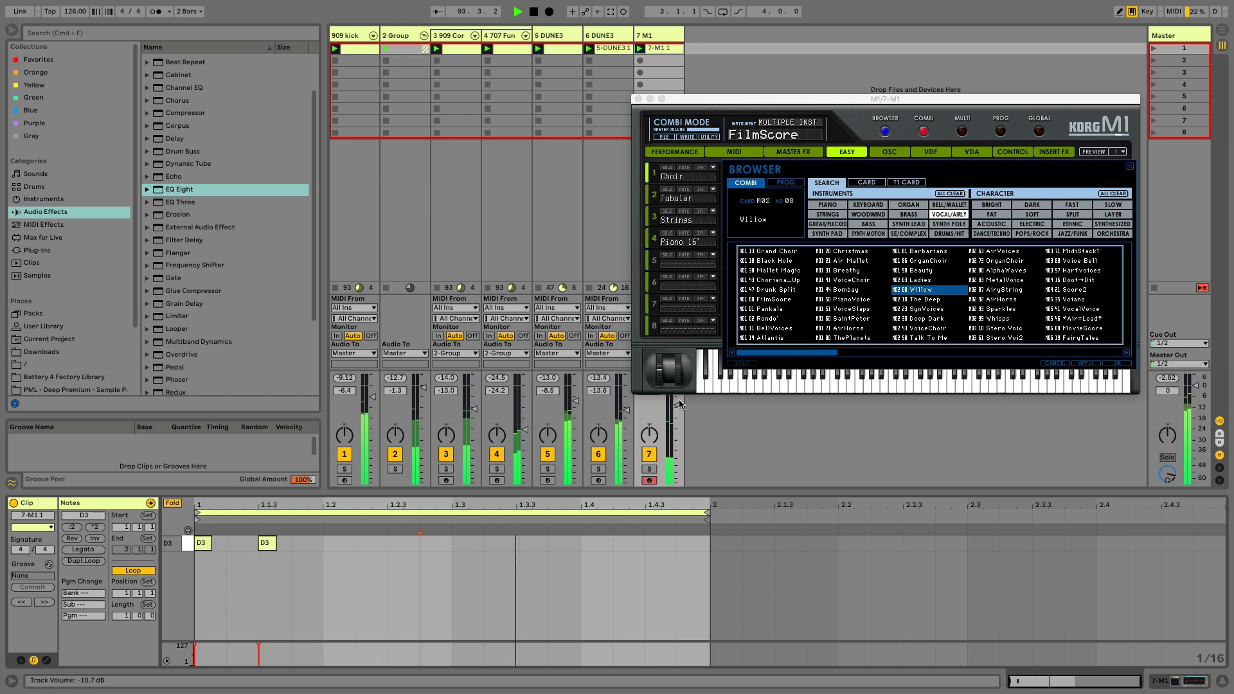
pyautogui.click(519, 262)
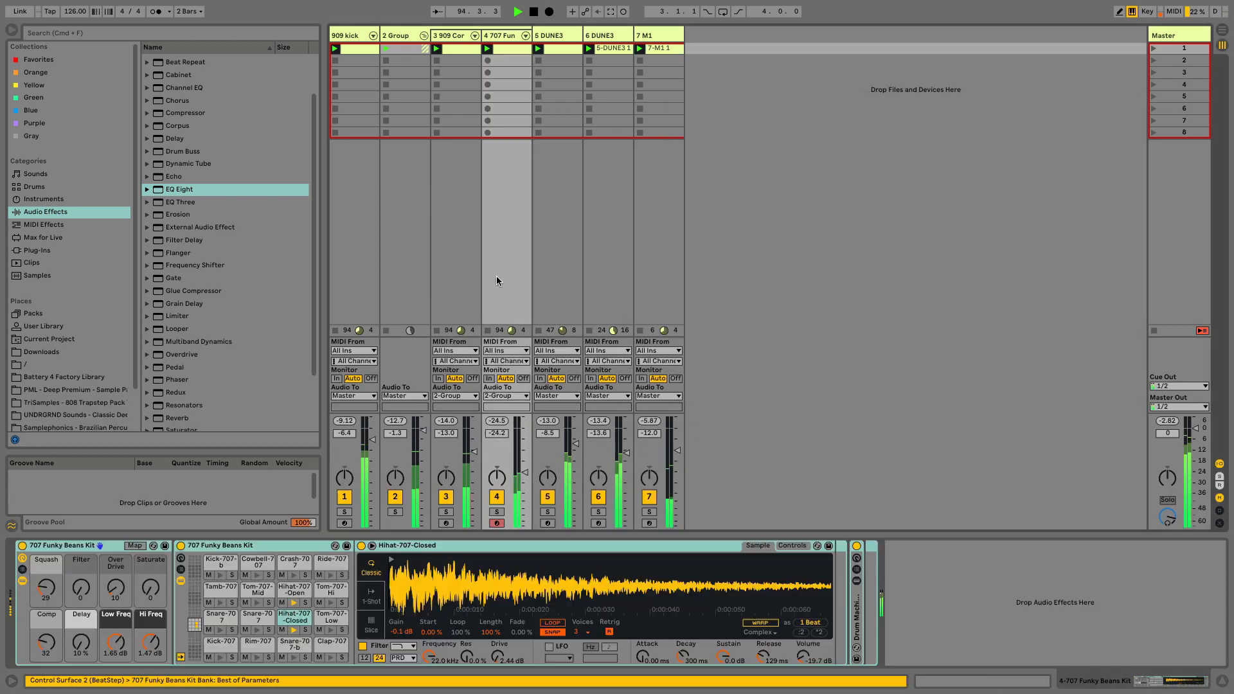
# On track 5's DUNE3, set Filter 1 Cutoff to 29% and slightly lower the Filter 2 cutoff in the synth window
pyautogui.click(565, 217)
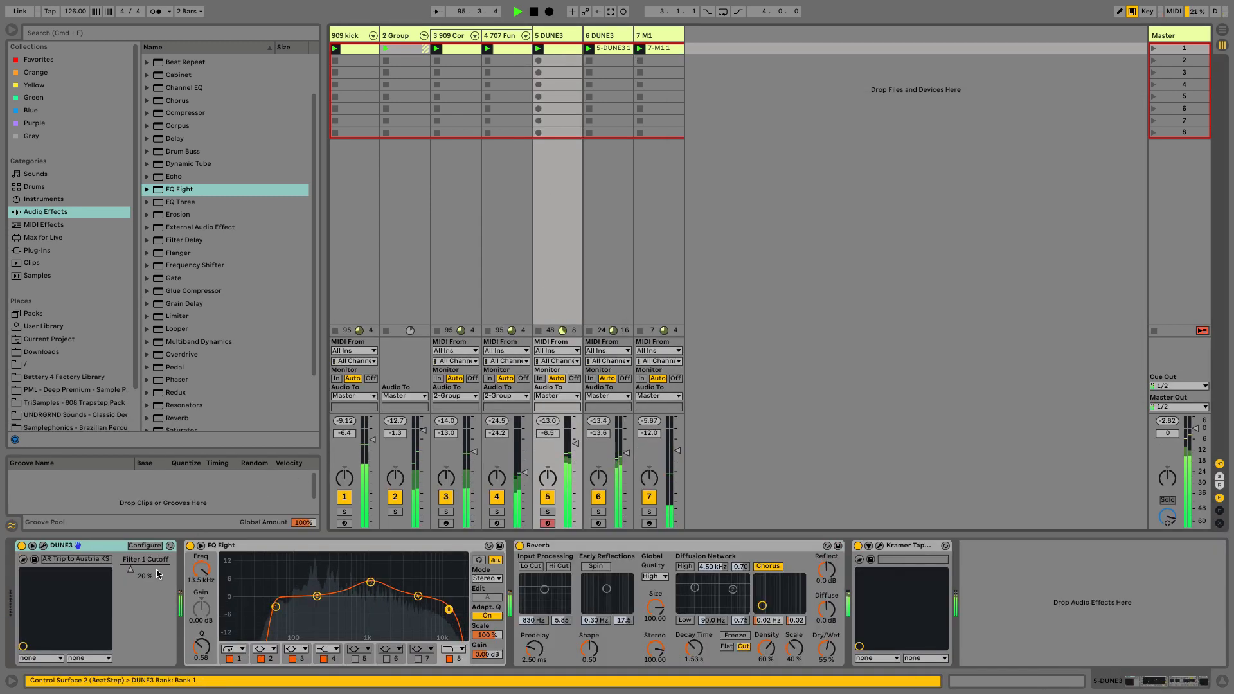
pyautogui.moveTo(131, 570)
pyautogui.mouseDown()
pyautogui.moveTo(146, 570)
pyautogui.moveTo(134, 570)
pyautogui.mouseUp()
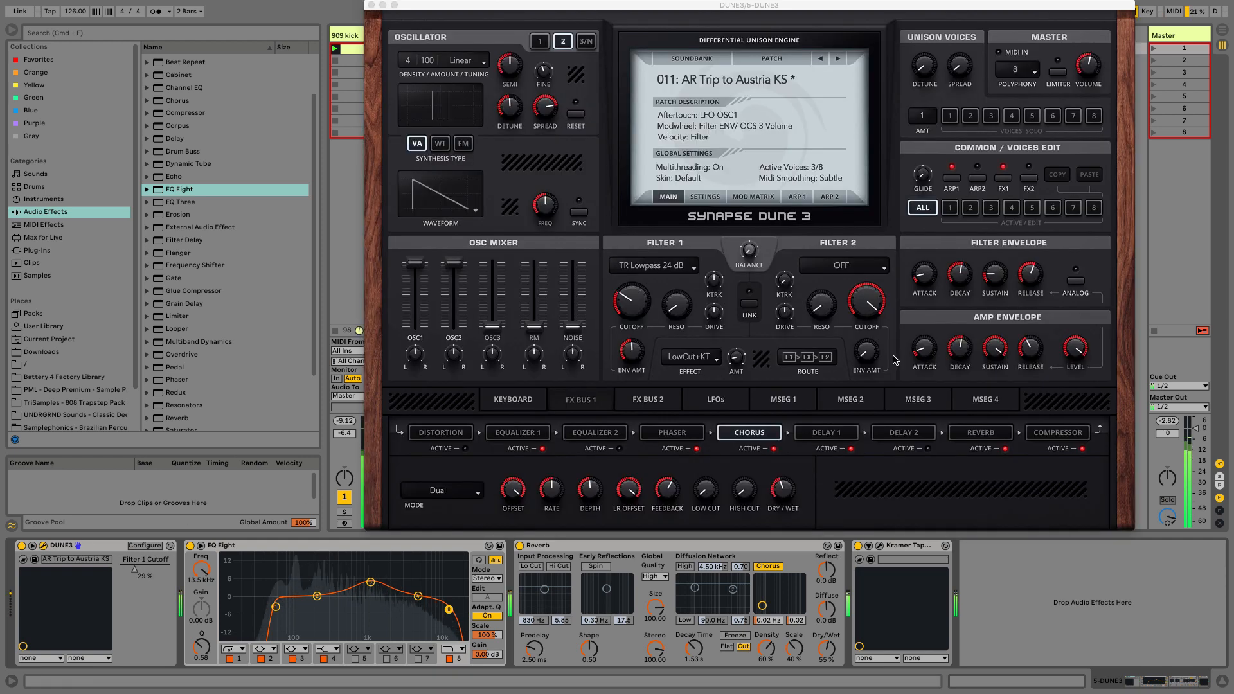
pyautogui.moveTo(861, 293); pyautogui.dragTo(866, 329)
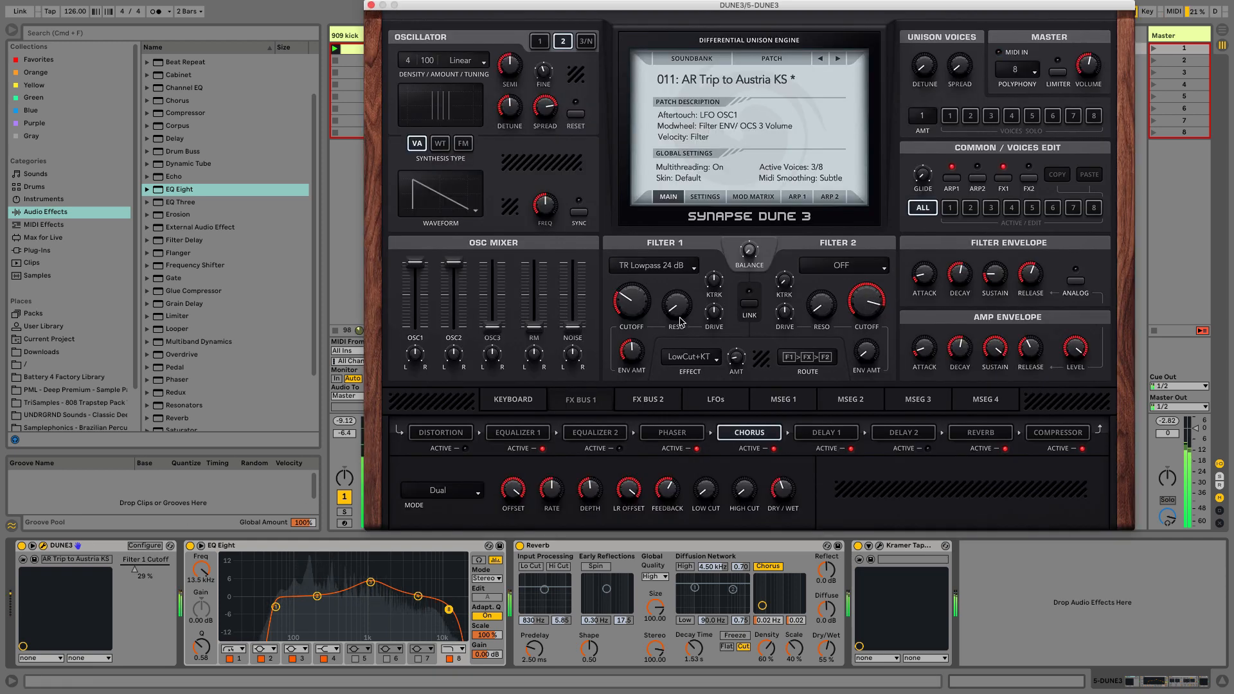
pyautogui.moveTo(715, 281)
pyautogui.mouseDown()
pyautogui.moveTo(715, 253)
pyautogui.moveTo(720, 297)
pyautogui.mouseUp()
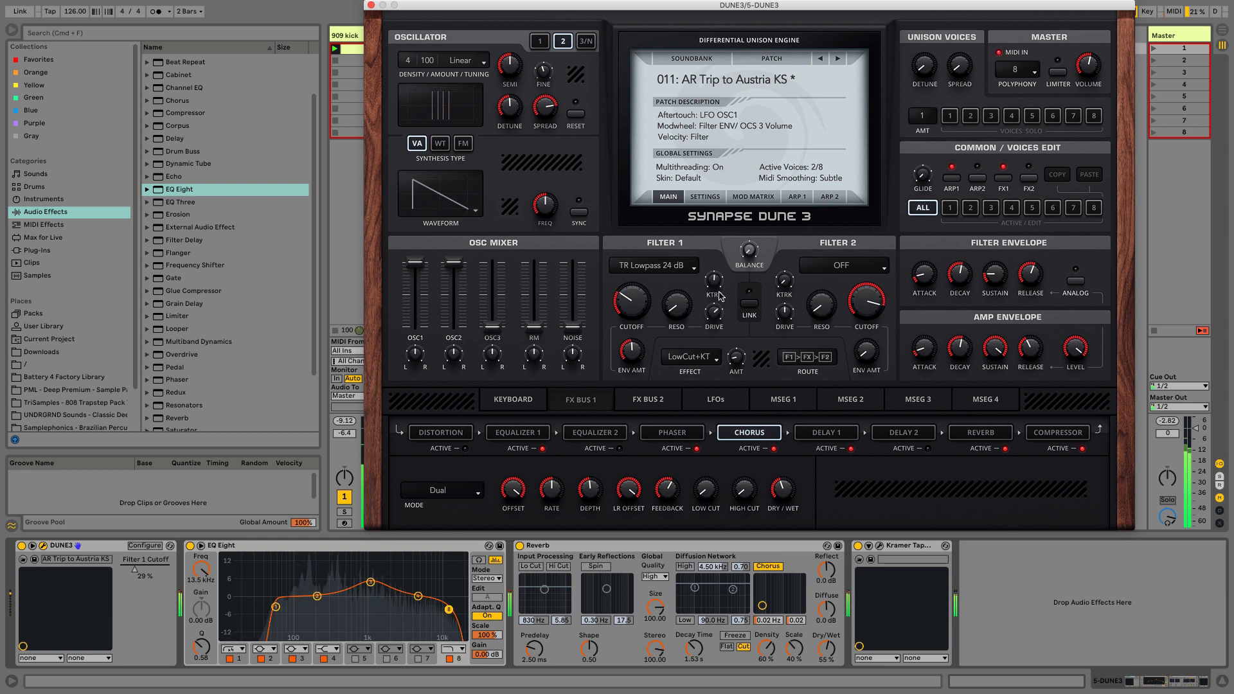
pyautogui.click(369, 5)
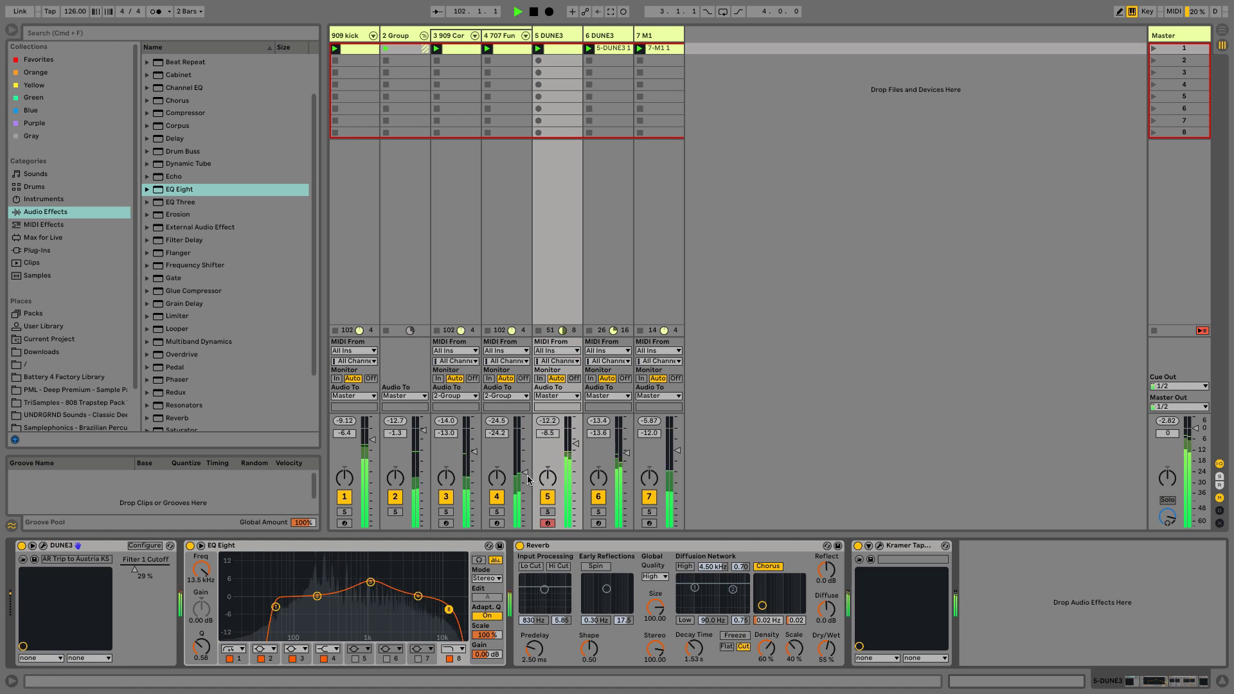
# Set the 707 drum track's volume to -18.4 dB and track 5 DUNE3's volume to -10.7 dB
pyautogui.moveTo(524, 473); pyautogui.dragTo(527, 463)
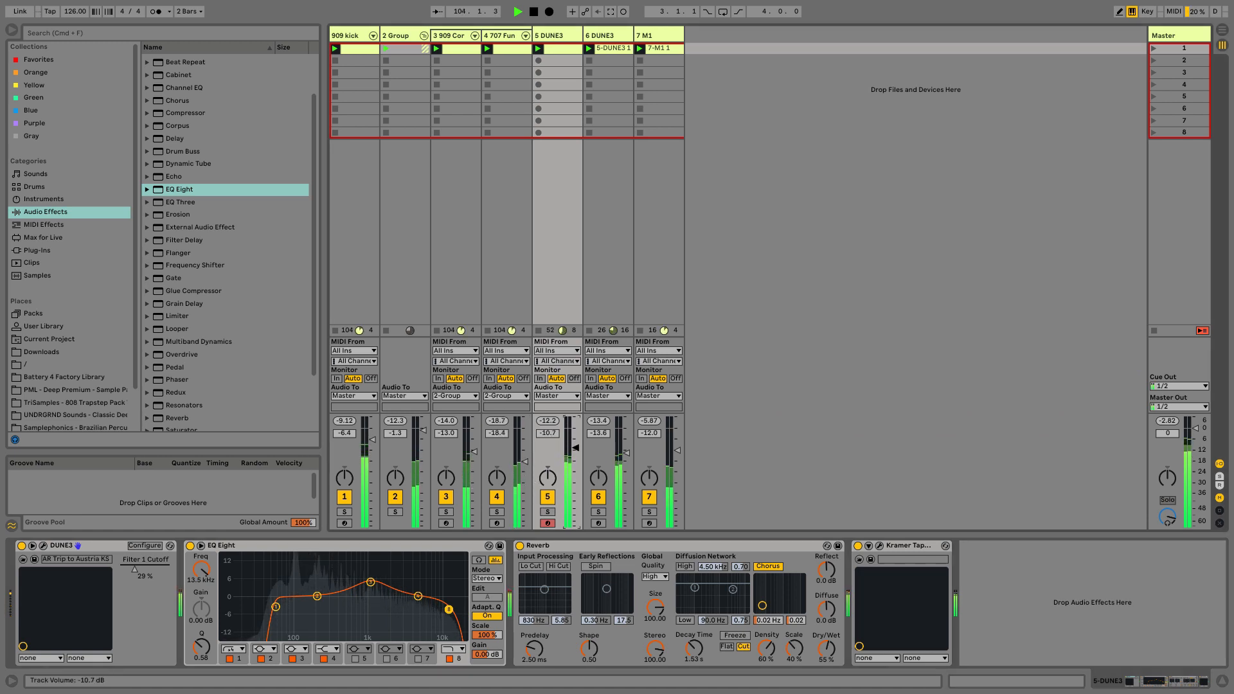
# Add a Compressor to bass track 6 DUNE3, sidechained from 909 kick, with 3.07:1 ratio, 0.48 ms attack and -20.7 dB threshold
pyautogui.click(613, 192)
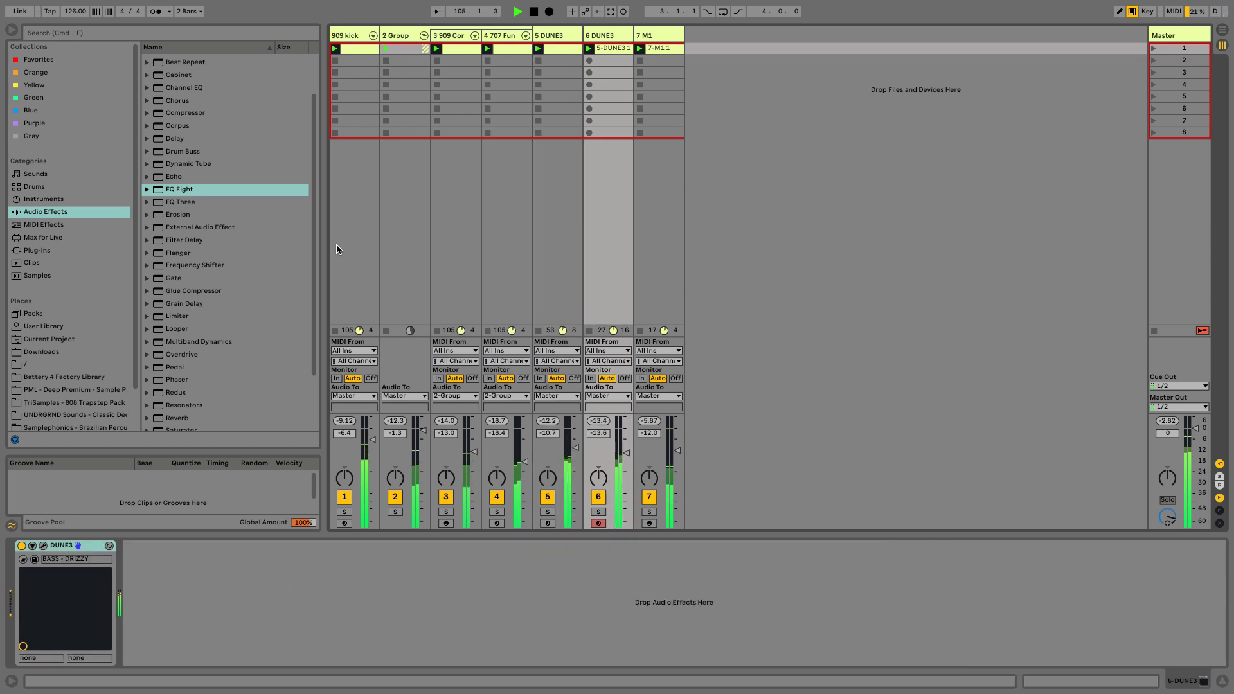
pyautogui.scroll(3, 187, 186)
pyautogui.click(194, 164)
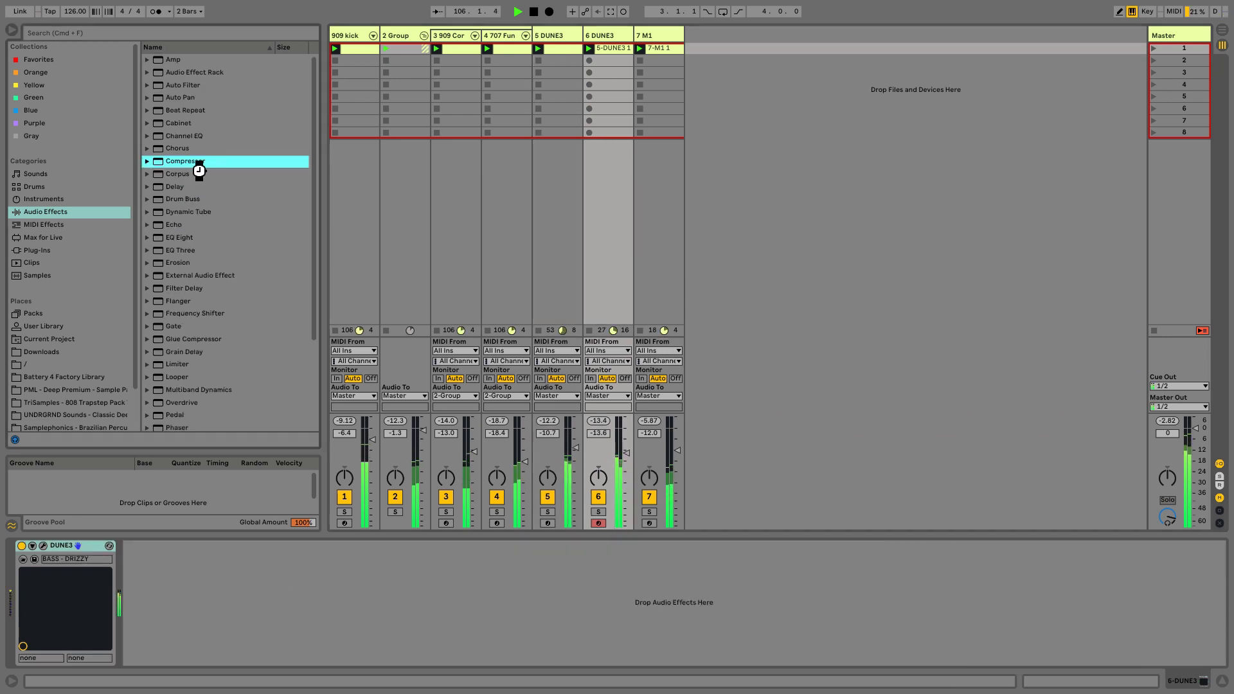
pyautogui.click(140, 546)
pyautogui.click(149, 560)
pyautogui.click(141, 580)
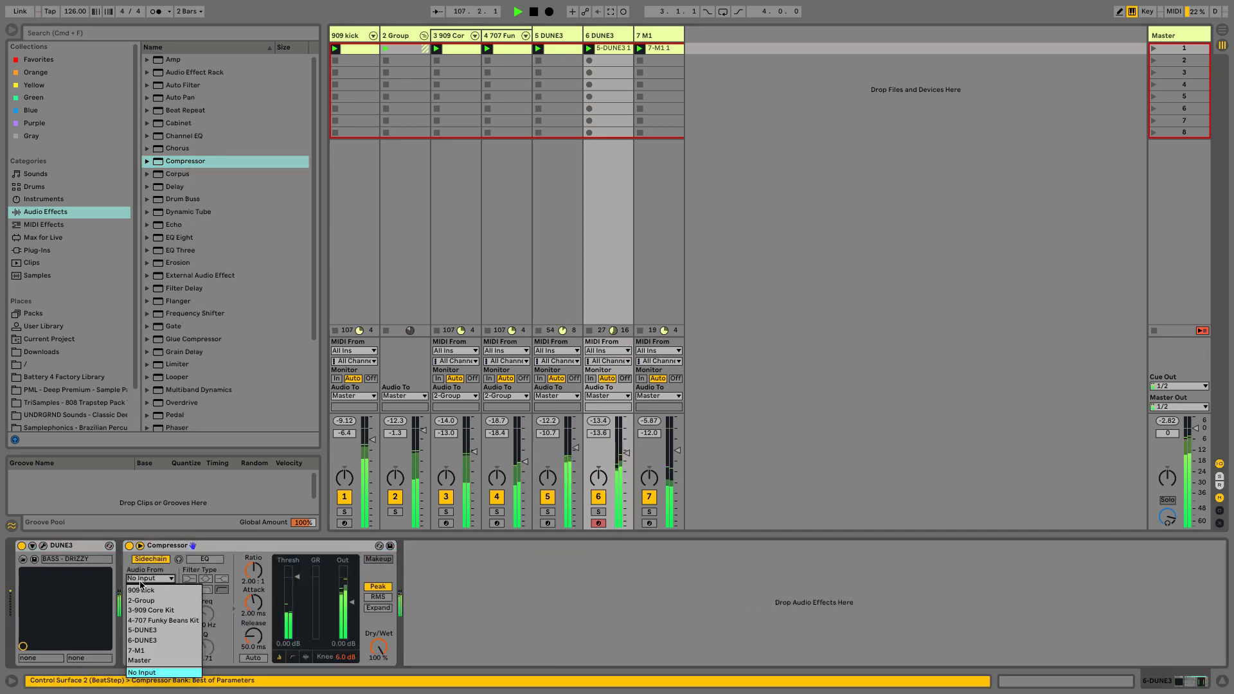
pyautogui.click(141, 590)
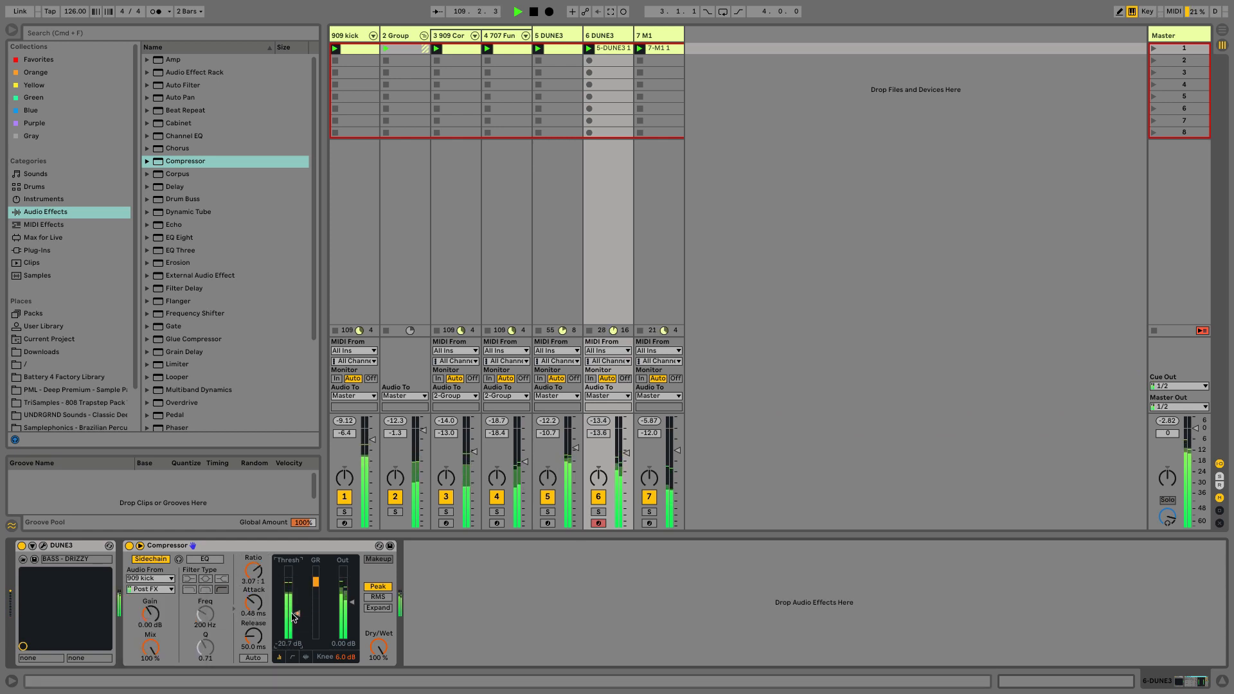
# Copy the sidechained Compressor to the end of track 5 DUNE3's effect chain and set its threshold to -12.3 dB
pyautogui.moveTo(282, 551); pyautogui.dragTo(533, 316)
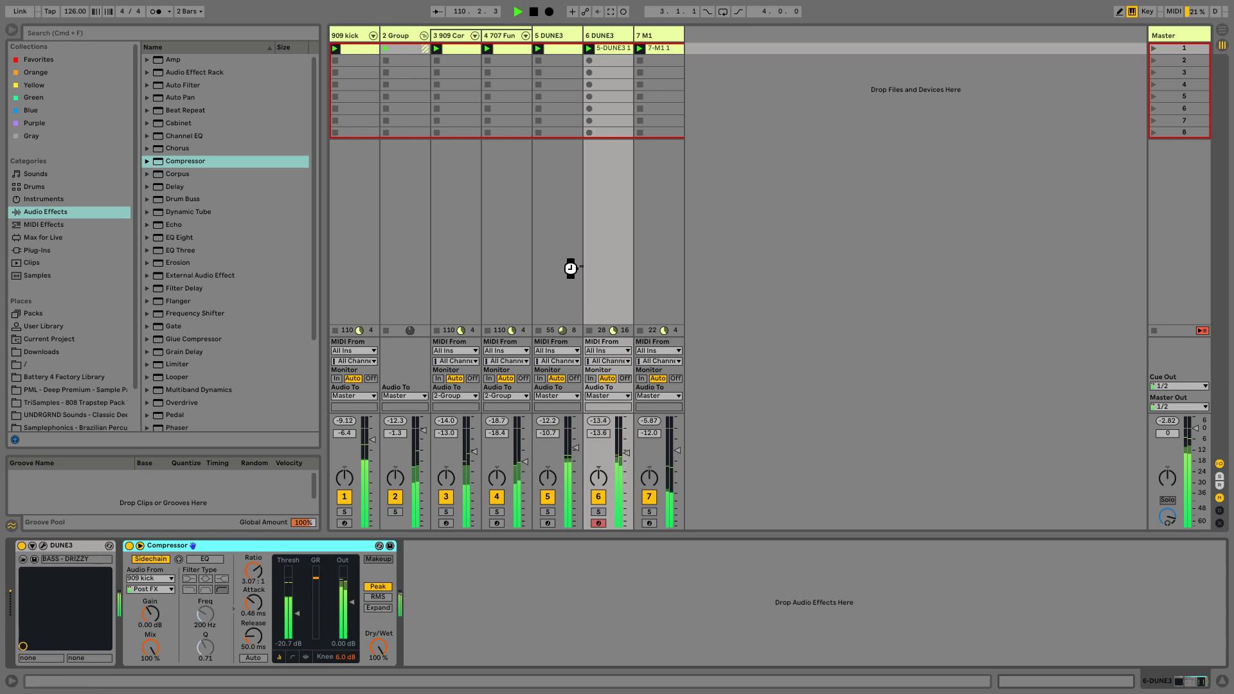
pyautogui.moveTo(567, 263); pyautogui.dragTo(564, 261)
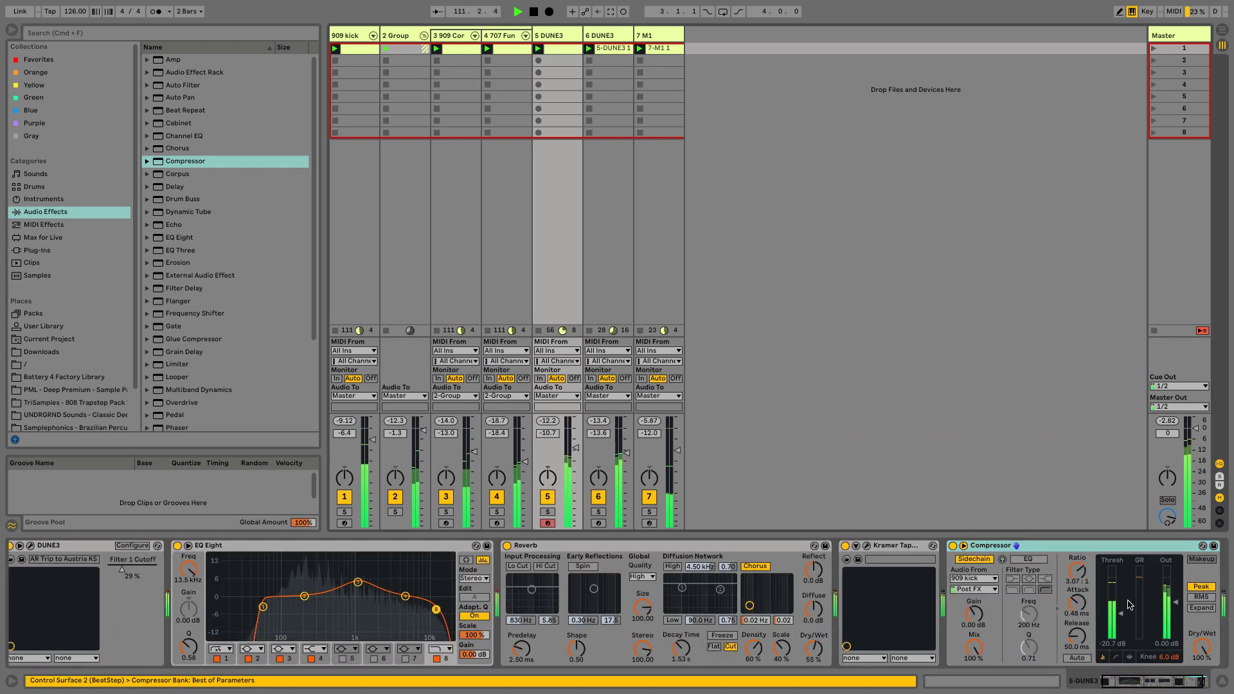
pyautogui.click(1181, 687)
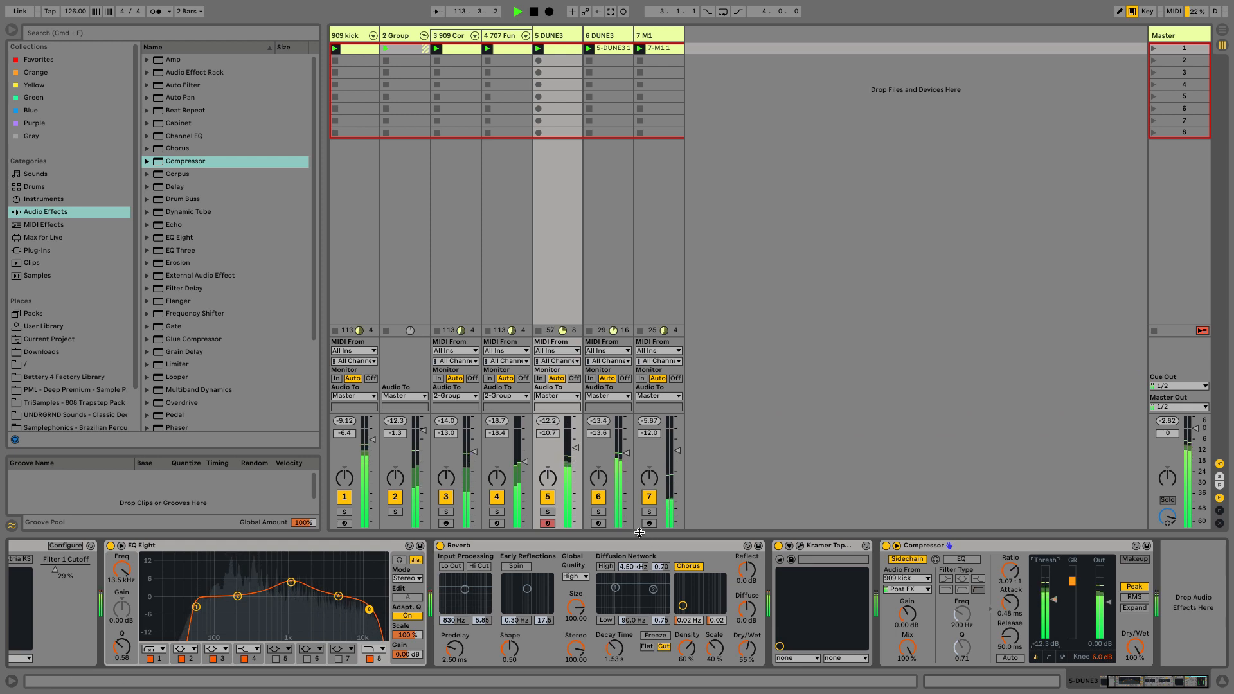
# Briefly solo track 5 DUNE3, set its volume to -9.6 dB, and boost band 2 of its EQ Eight by 1.86 dB
pyautogui.click(548, 512)
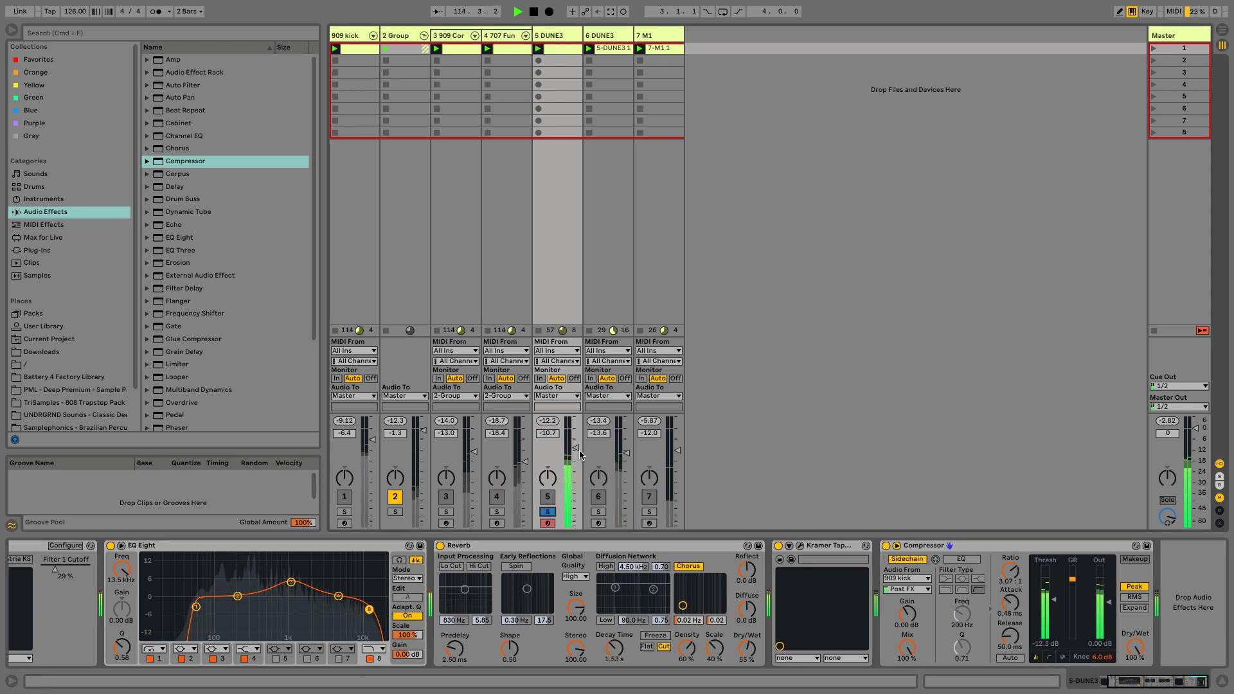
pyautogui.click(557, 512)
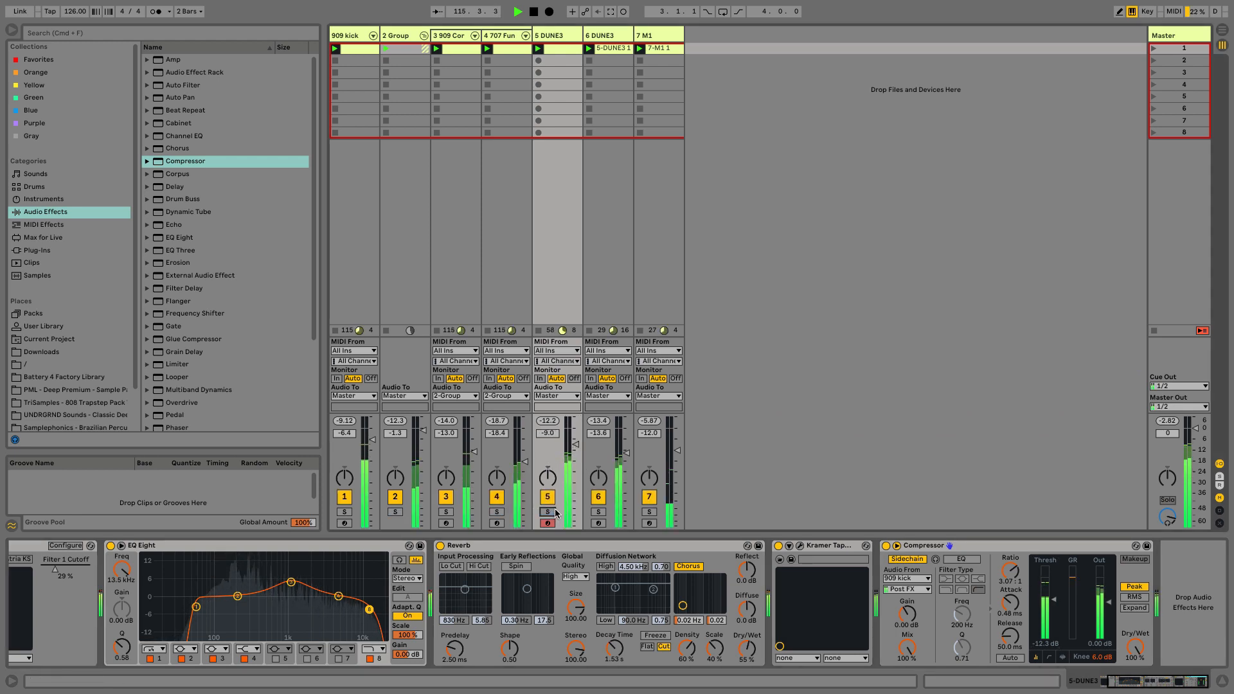
pyautogui.moveTo(569, 444); pyautogui.dragTo(569, 448)
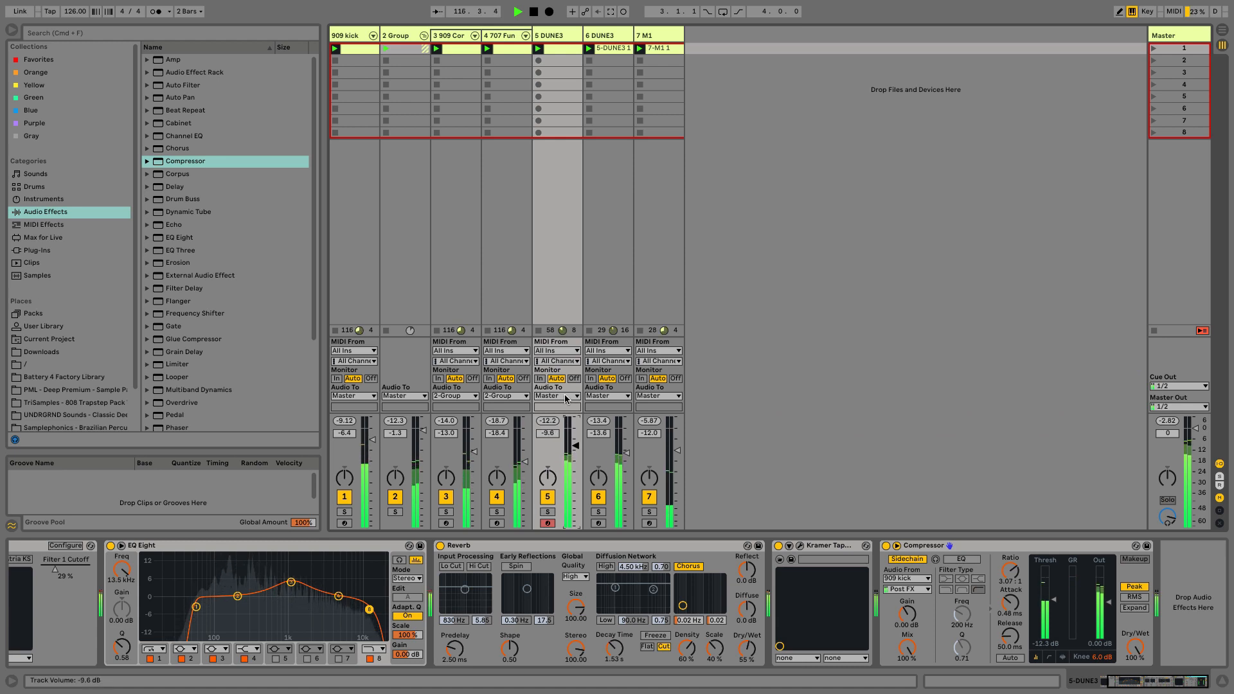
pyautogui.moveTo(1148, 682); pyautogui.dragTo(1136, 682)
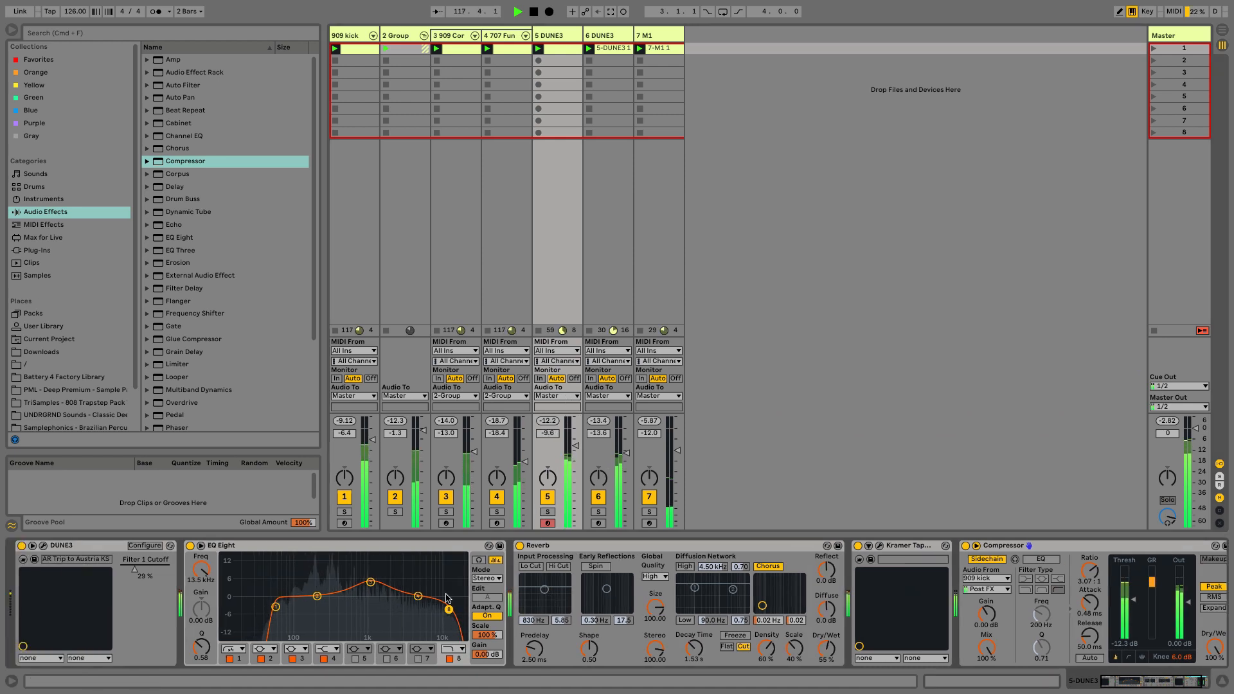
pyautogui.moveTo(316, 596); pyautogui.dragTo(317, 592)
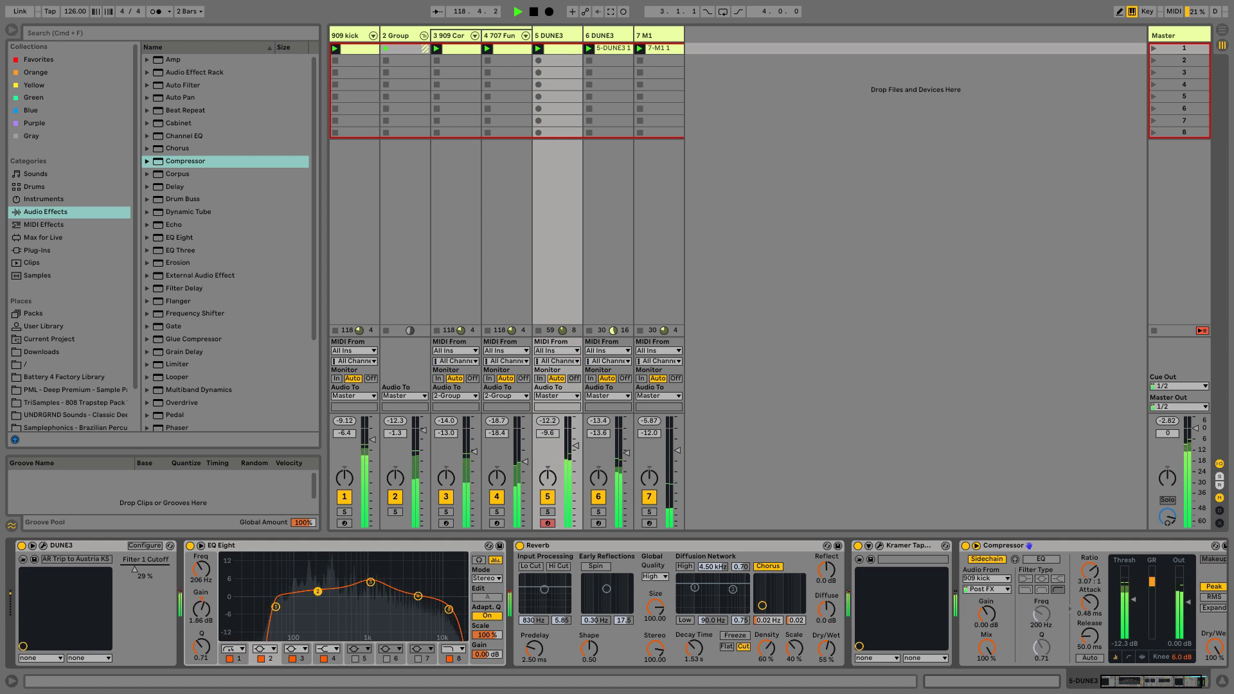
# Check the drum group in the mix by soloing and muting it briefly, and close its API-550B window
pyautogui.click(420, 236)
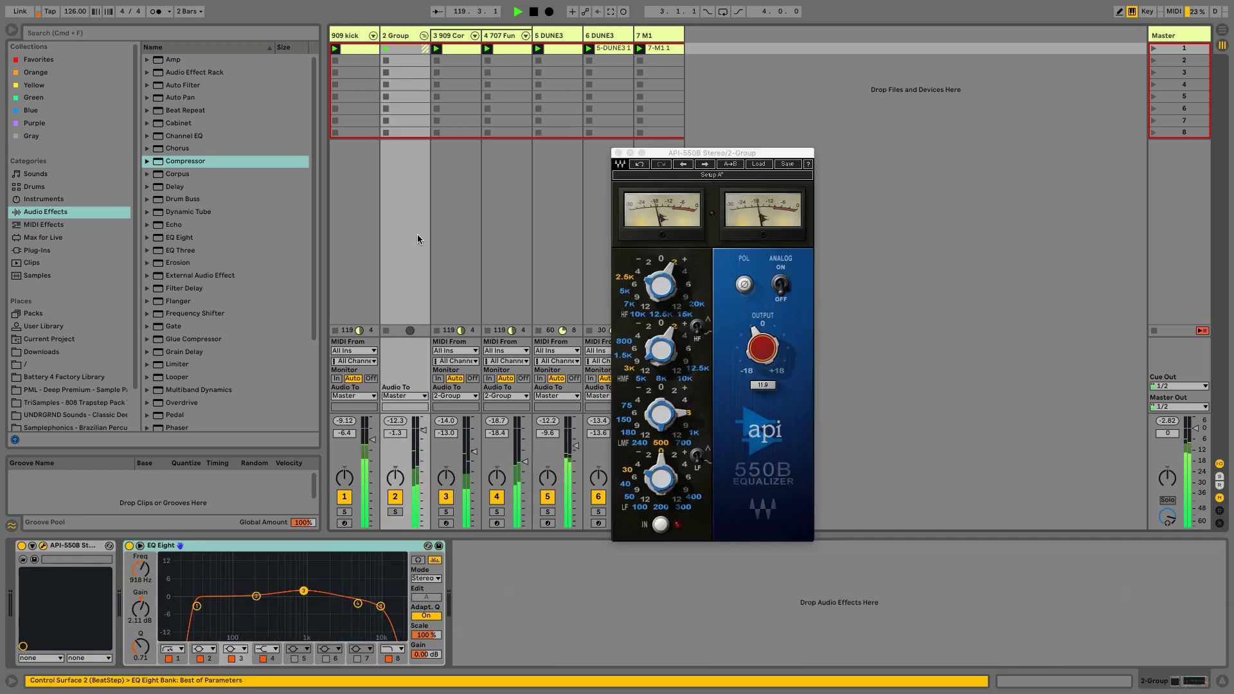
pyautogui.click(395, 512)
pyautogui.click(395, 513)
pyautogui.click(394, 497)
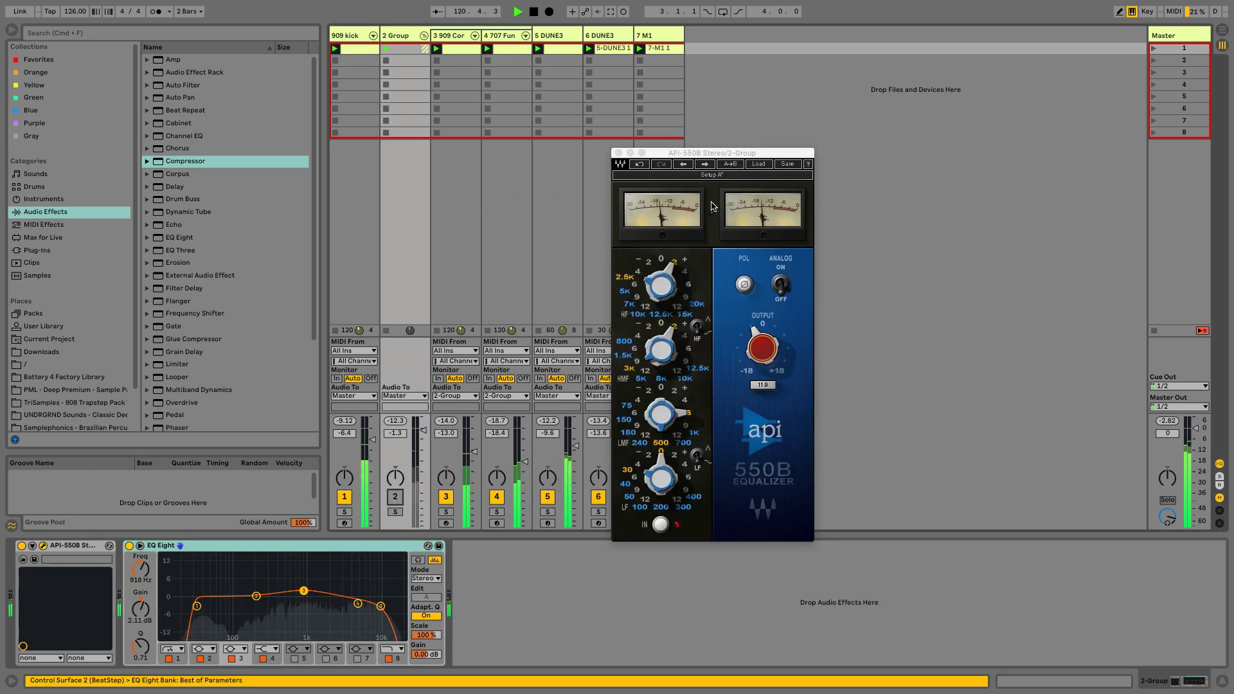
pyautogui.click(619, 153)
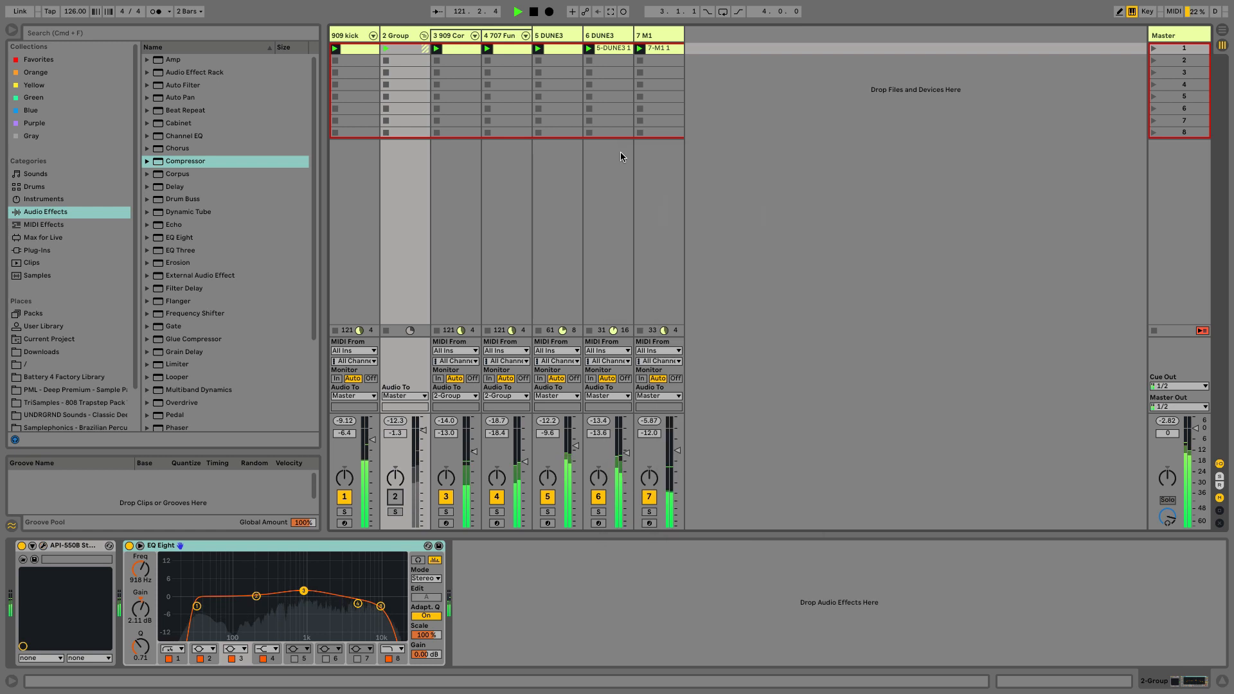
pyautogui.click(396, 497)
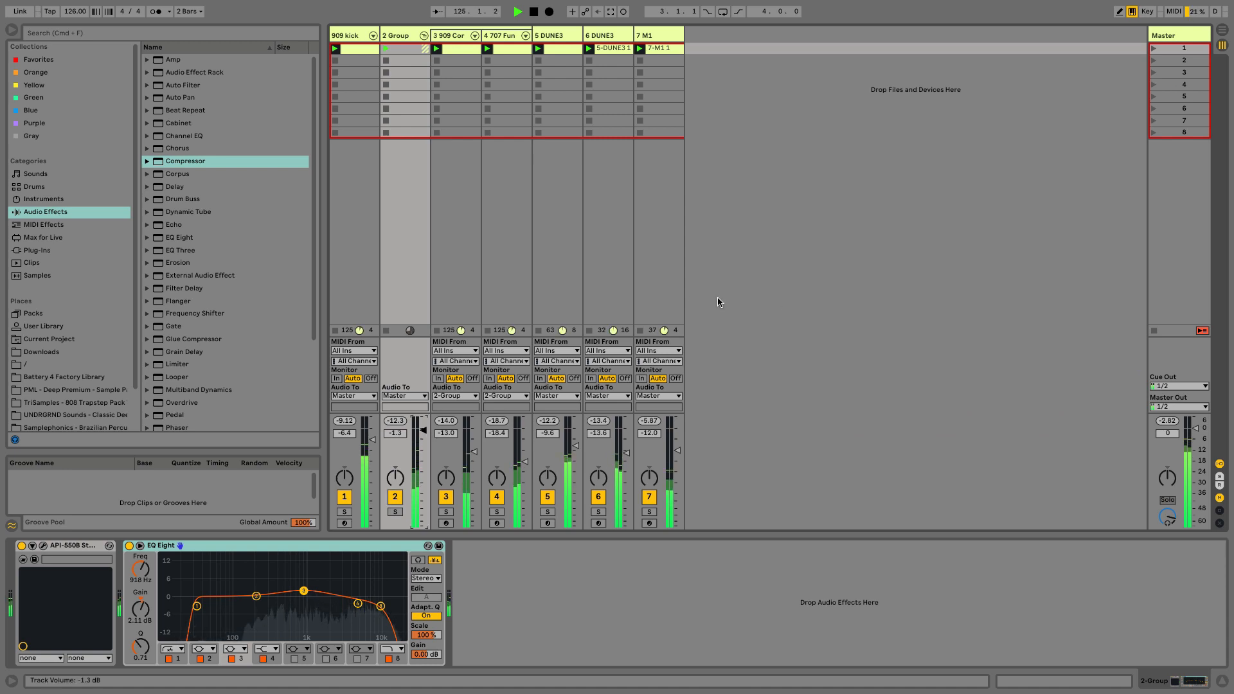
# Set the M1 track's volume to -14.4 dB
pyautogui.click(678, 286)
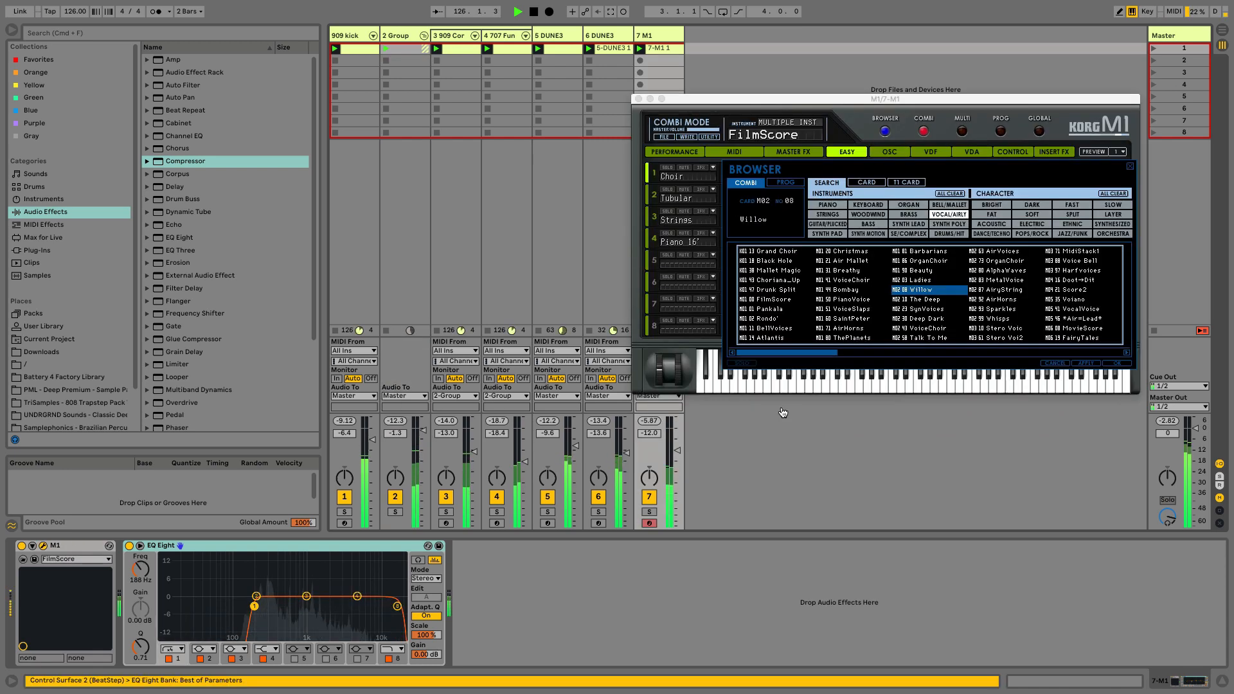
pyautogui.moveTo(673, 462); pyautogui.dragTo(673, 457)
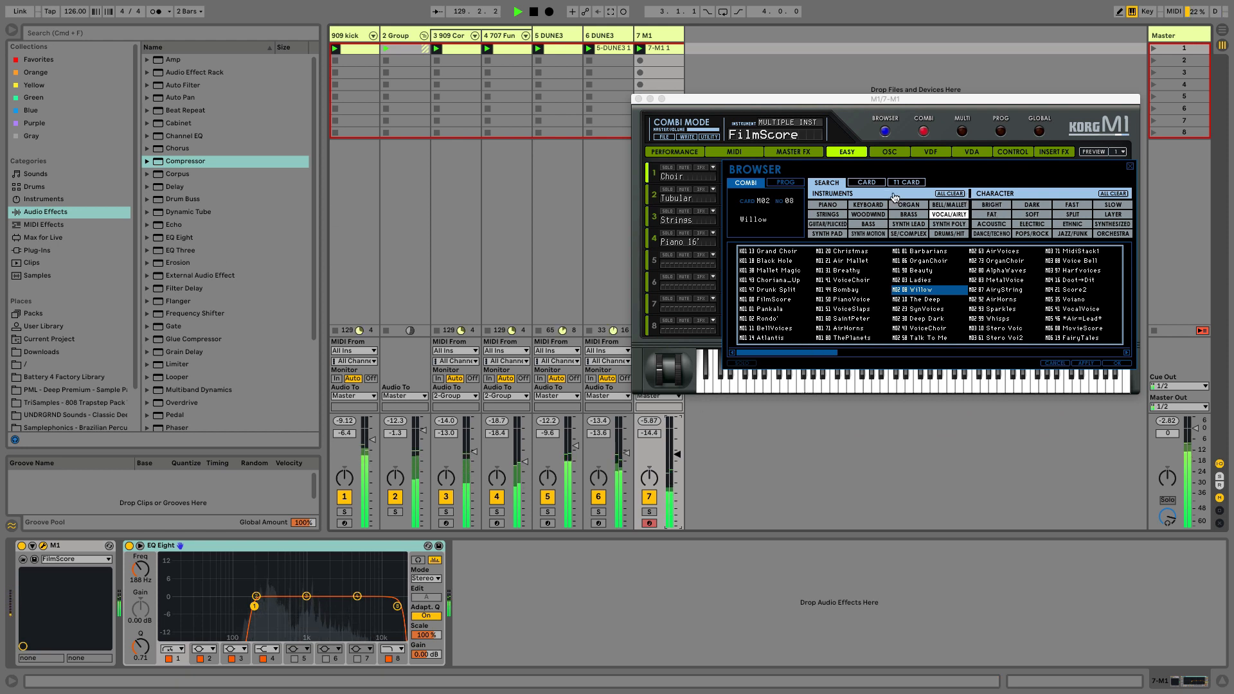
pyautogui.click(661, 35)
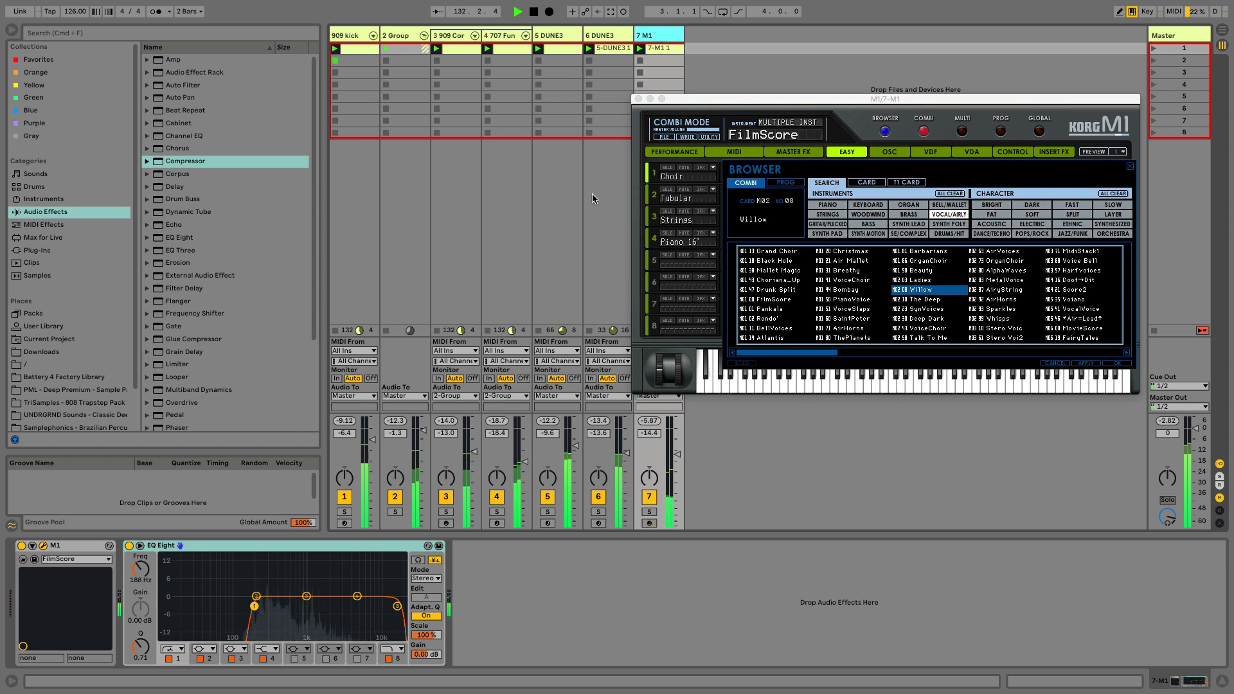
# Bring up the devices of the 909 kick, the M1 track and track 5 DUNE3 in turn while the clips play
pyautogui.click(371, 111)
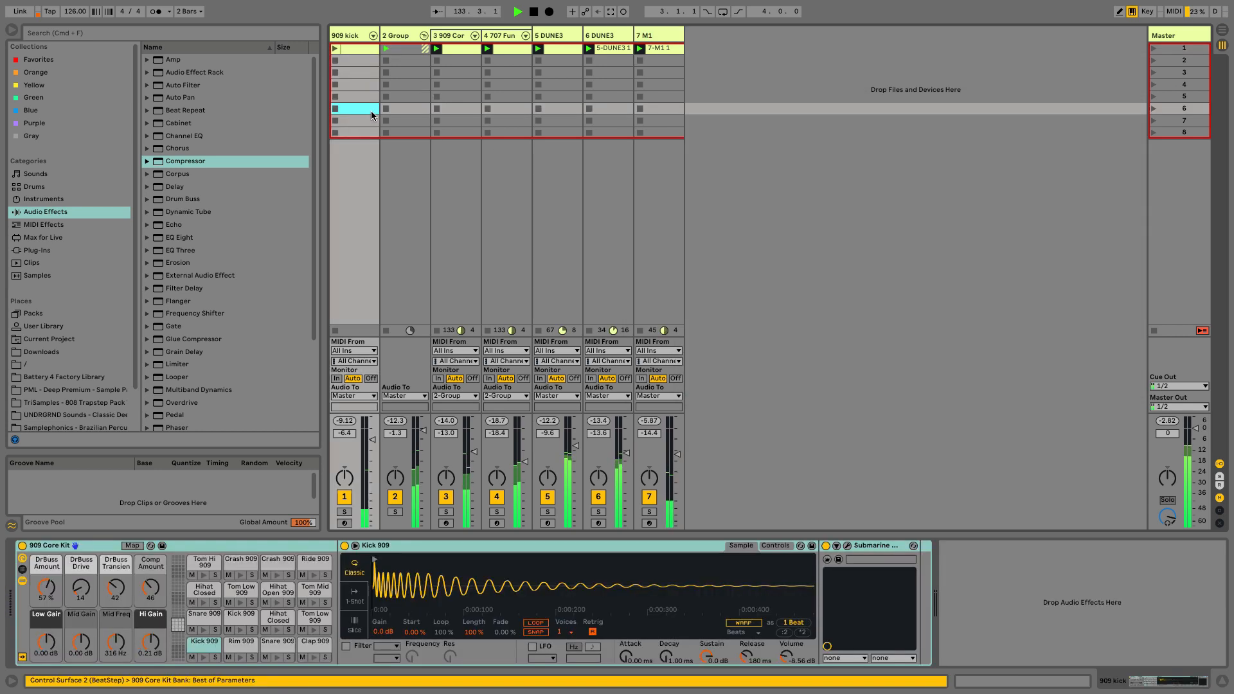
pyautogui.click(678, 37)
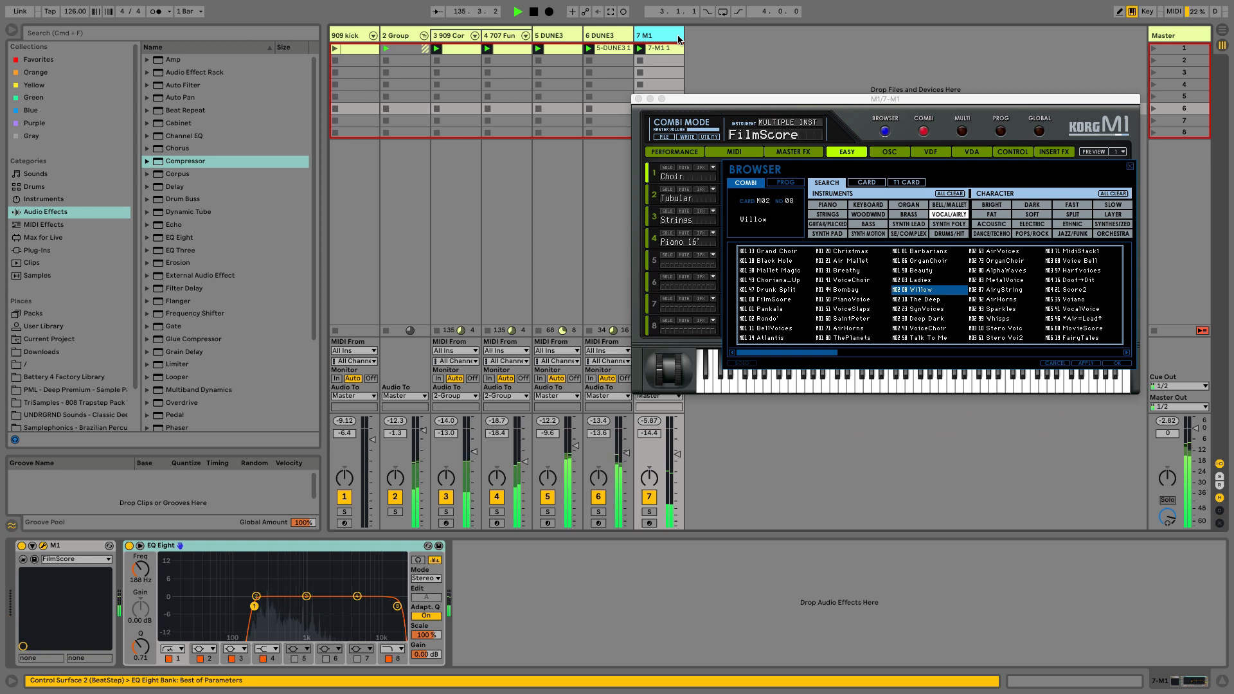
pyautogui.press('Left')
pyautogui.press('Left')
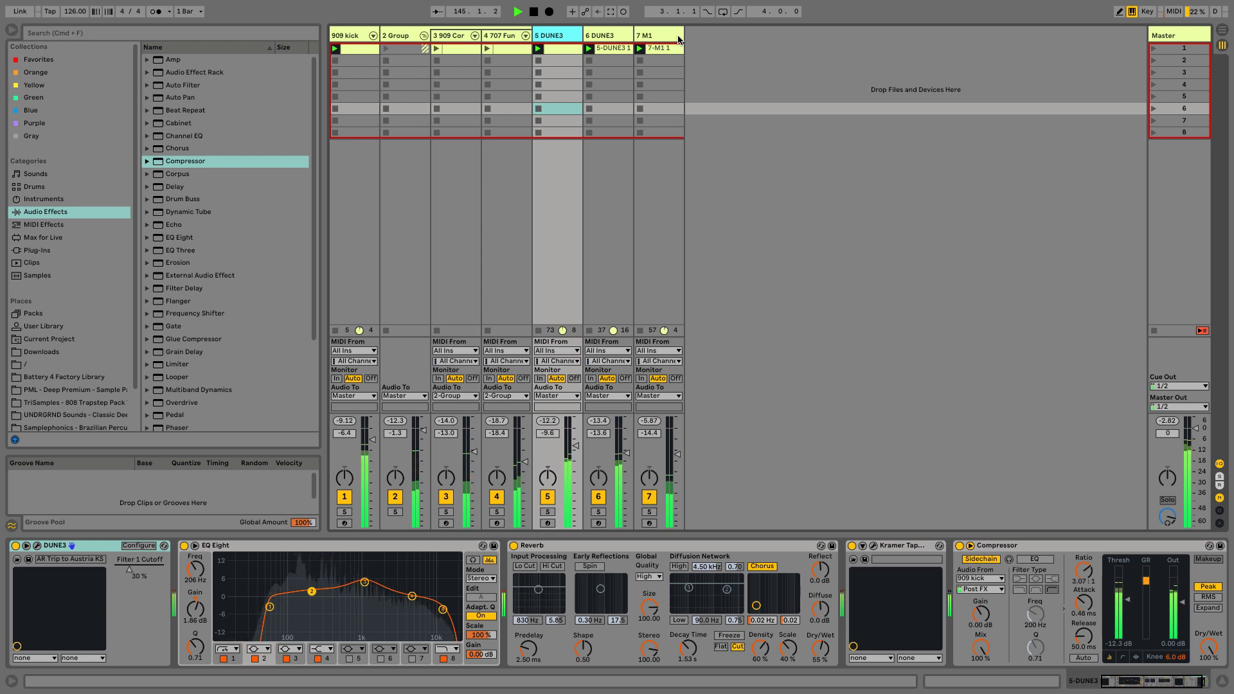
# Select the drum group, briefly fold and unfold it, and show the devices of the 909 Core Kit track inside it
pyautogui.press('Left')
pyautogui.press('Left')
pyautogui.press('Left')
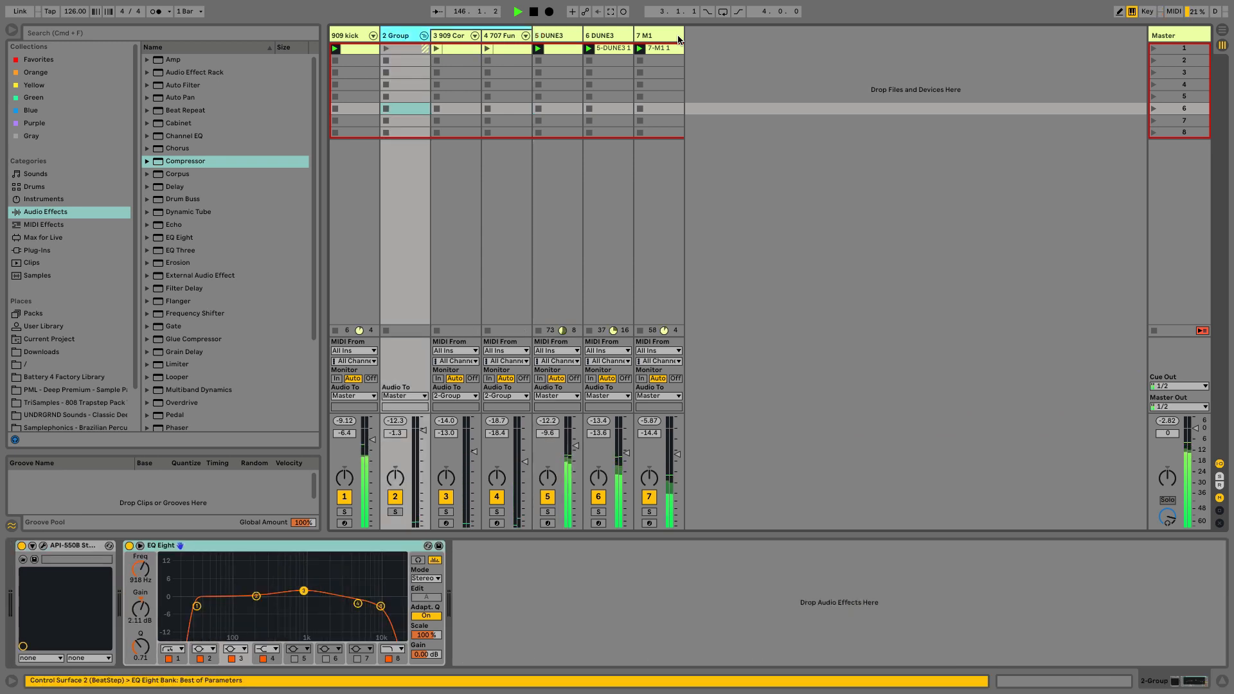
pyautogui.press('-')
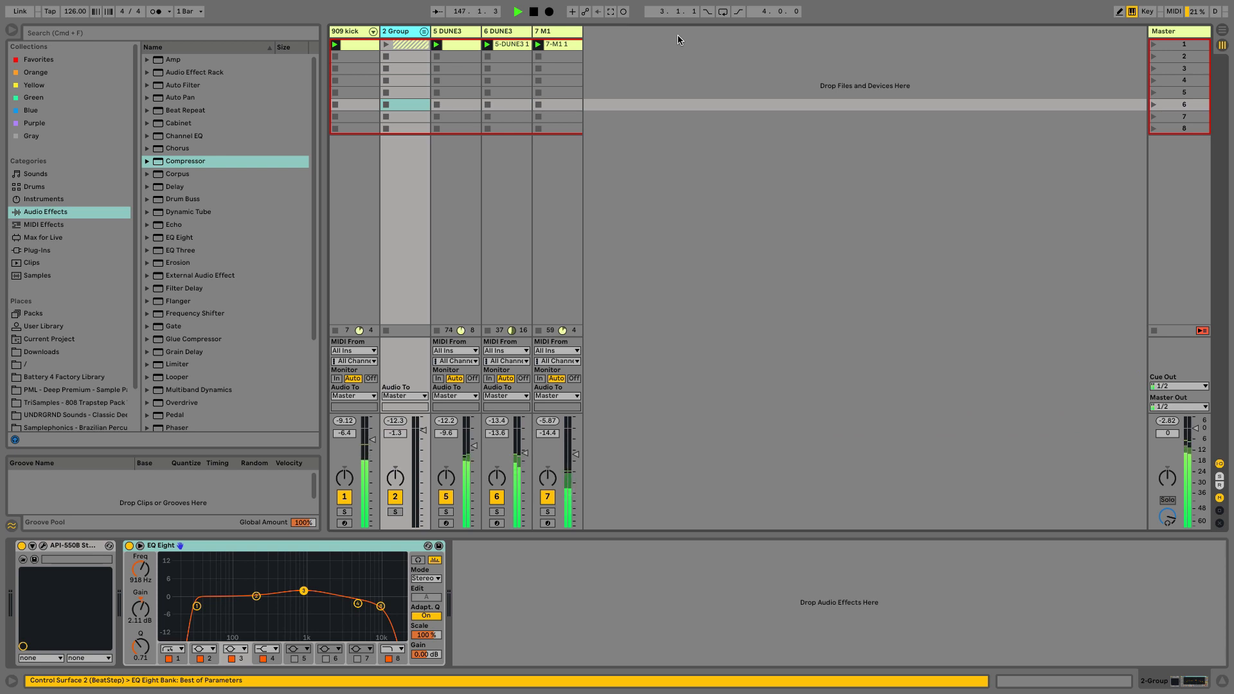
pyautogui.press('+')
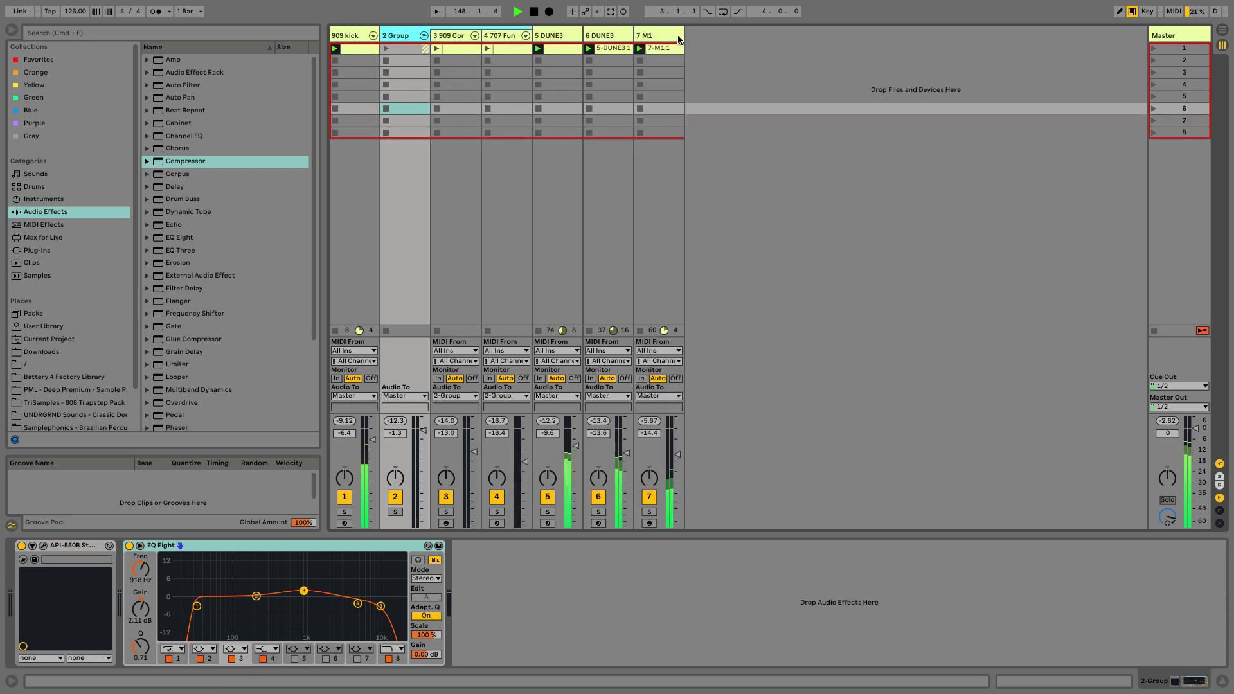
pyautogui.press('Right')
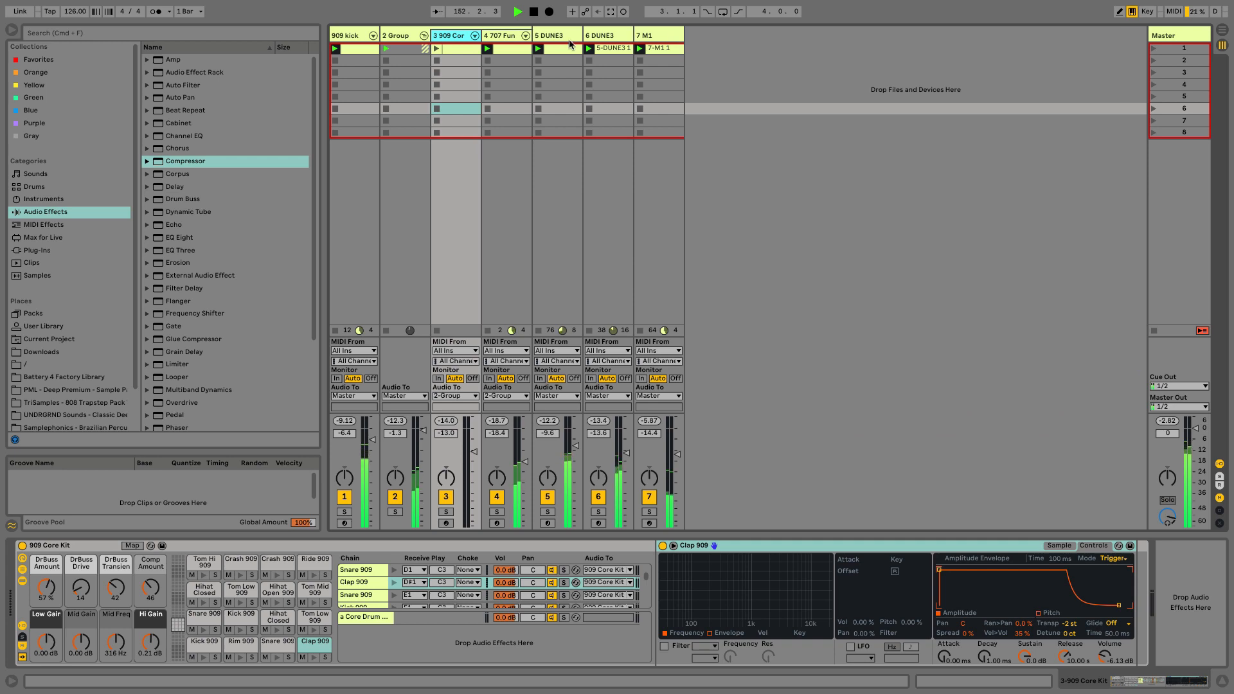
# Duplicate the 707 hi-hat clip into scene 2 and add a closed hi-hat note at 1.1.4 in the copy
pyautogui.click(506, 50)
pyautogui.press('super+d')
pyautogui.doubleClick(511, 59)
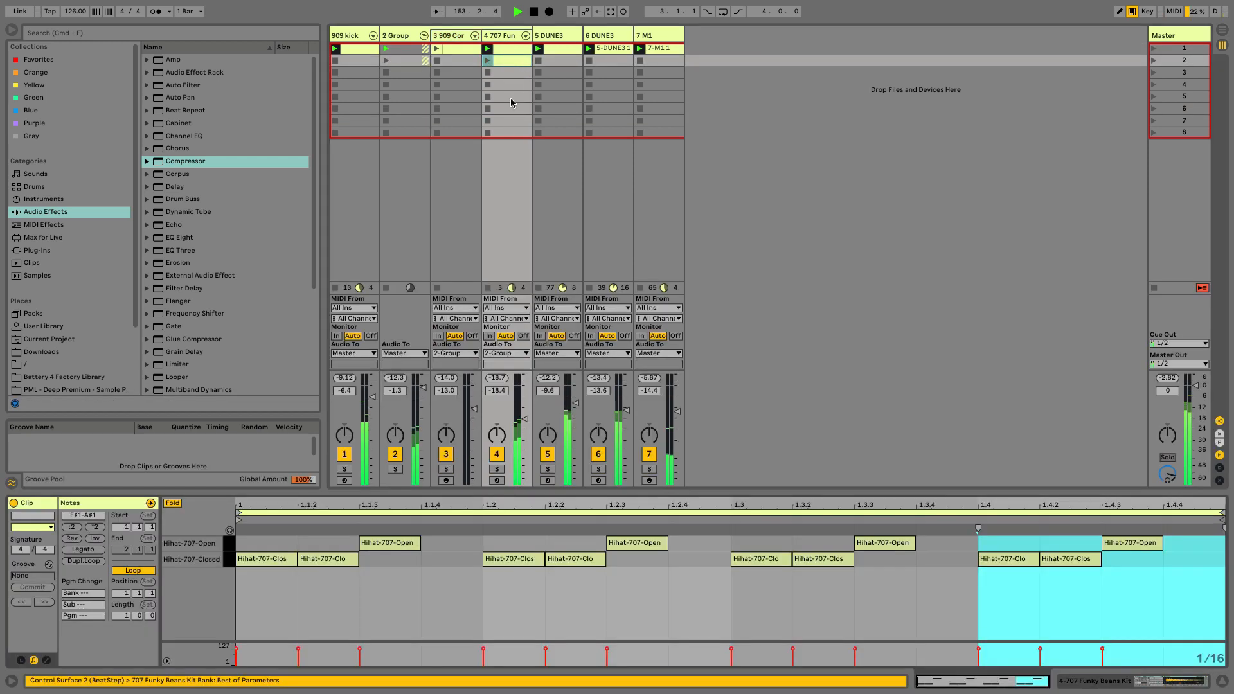
pyautogui.click(242, 569)
pyautogui.doubleClick(450, 560)
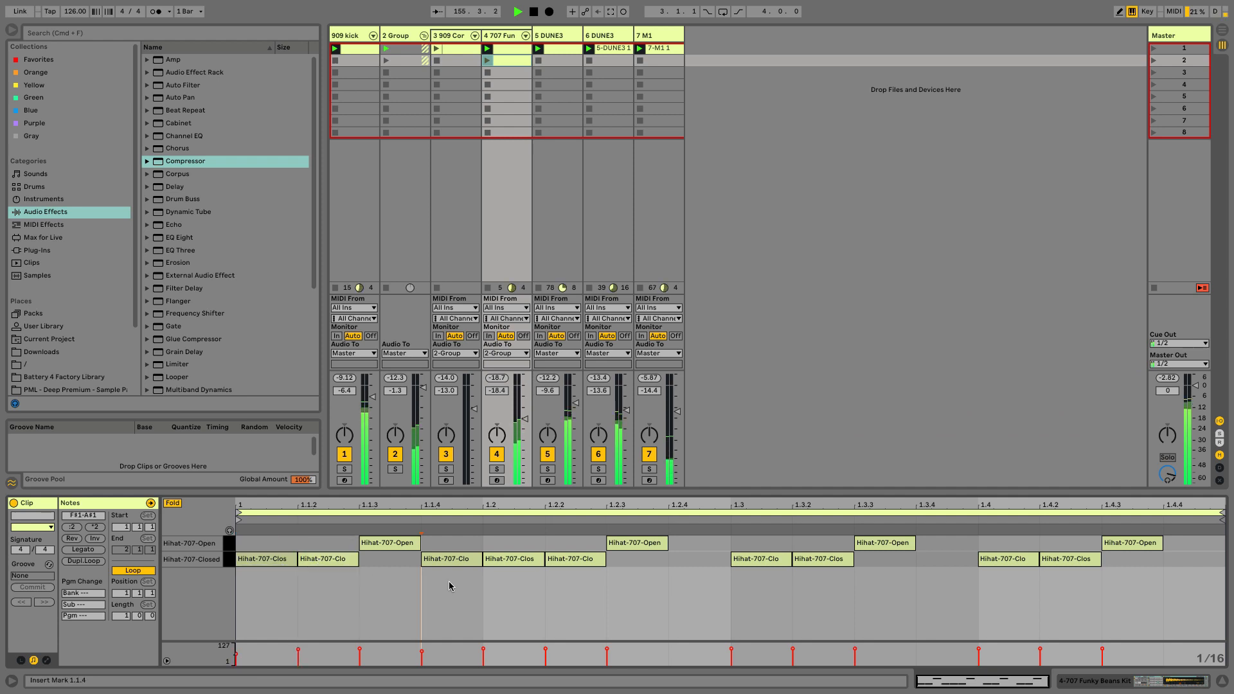
# Repeat the first beat's closed hi-hat notes across the other three beats of the bar, and return to the 707 kit's devices
pyautogui.moveTo(455, 585); pyautogui.dragTo(265, 554)
pyautogui.press('super+d')
pyautogui.press('super+d')
pyautogui.press('super+d')
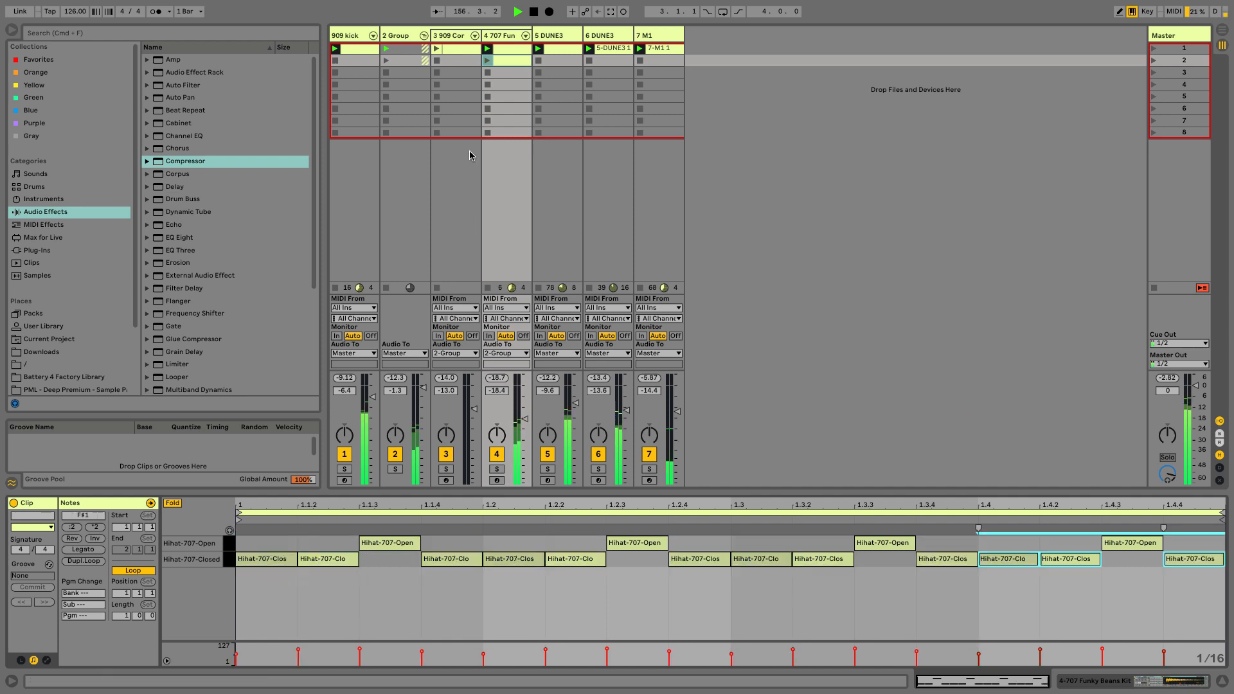
pyautogui.hotkey('shift', 'Tab')
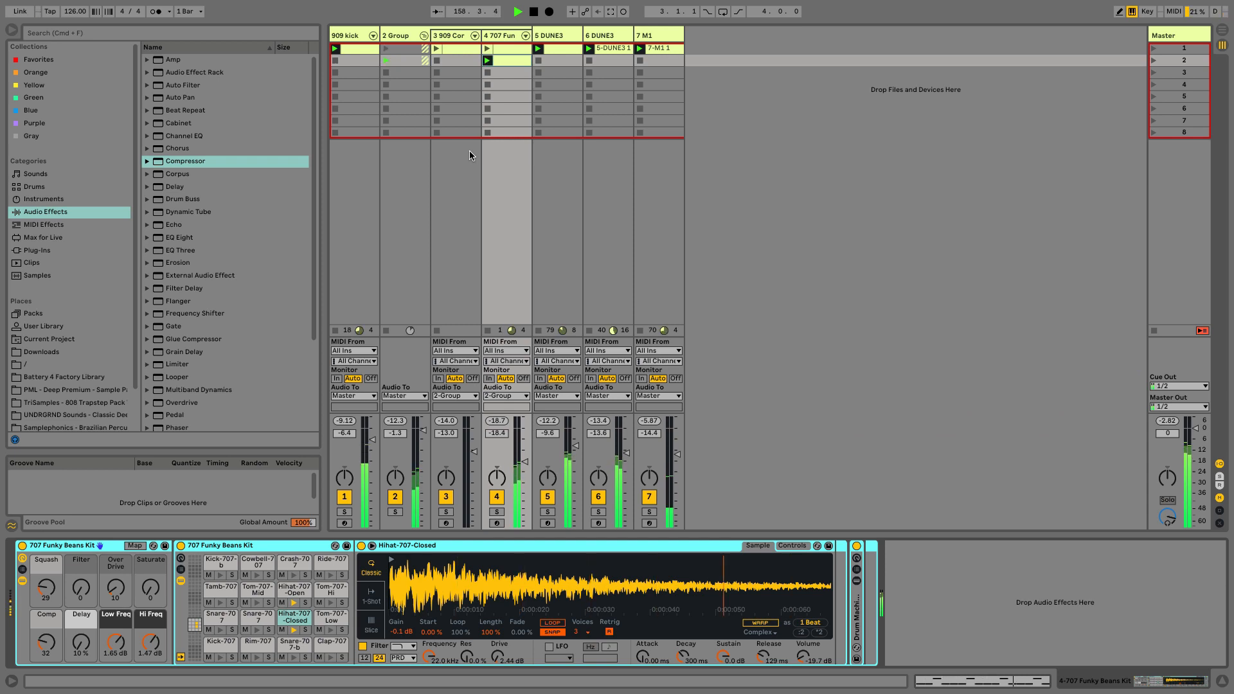
pyautogui.hotkey('shift', 'Tab')
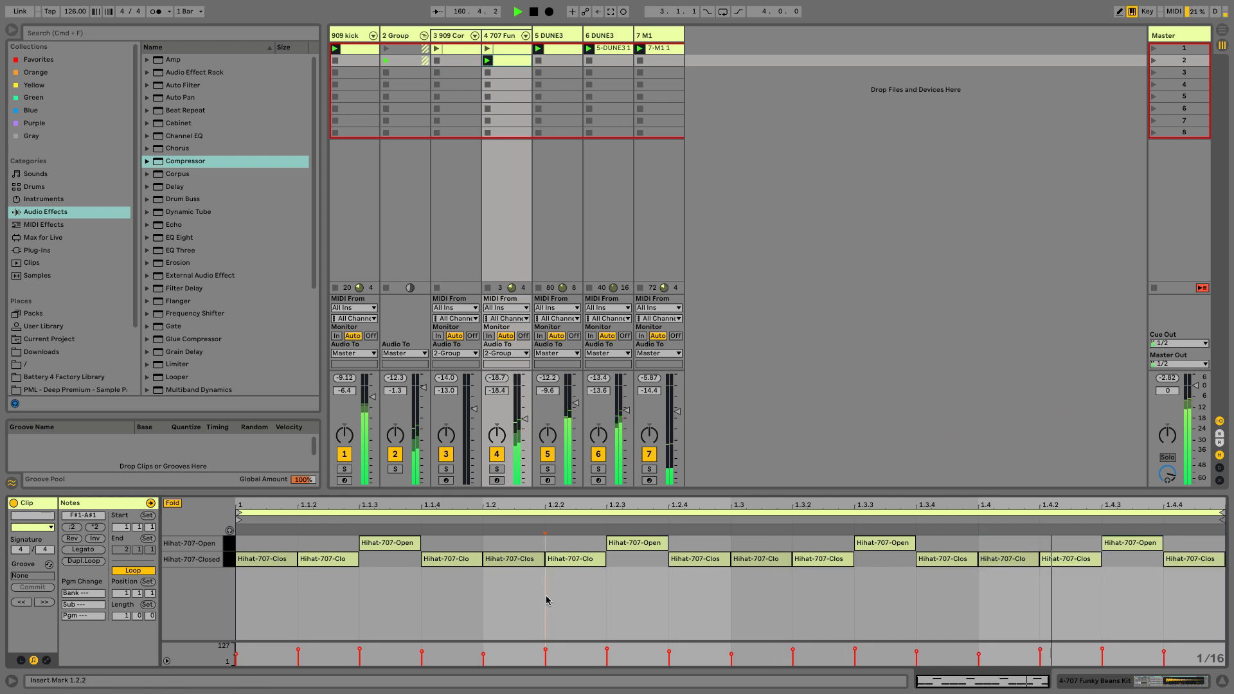
pyautogui.hotkey('shift', 'Tab')
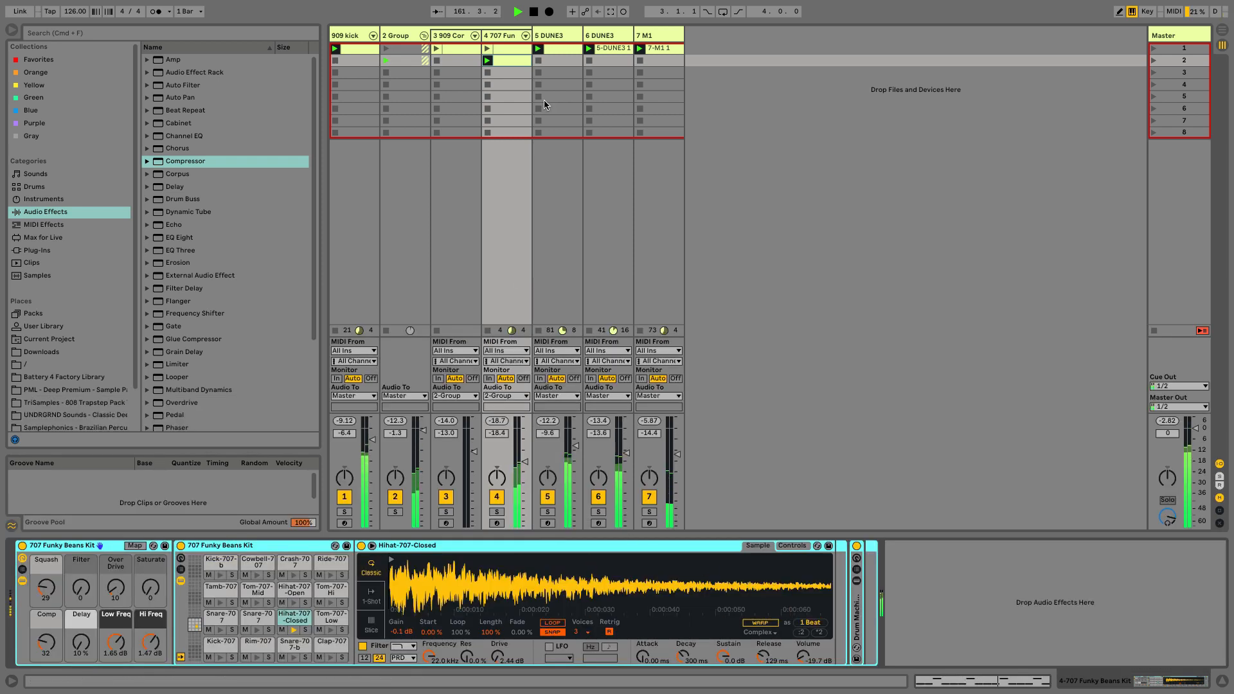
# Fold the drum group and select track 5 DUNE3 to show its device chain
pyautogui.click(504, 50)
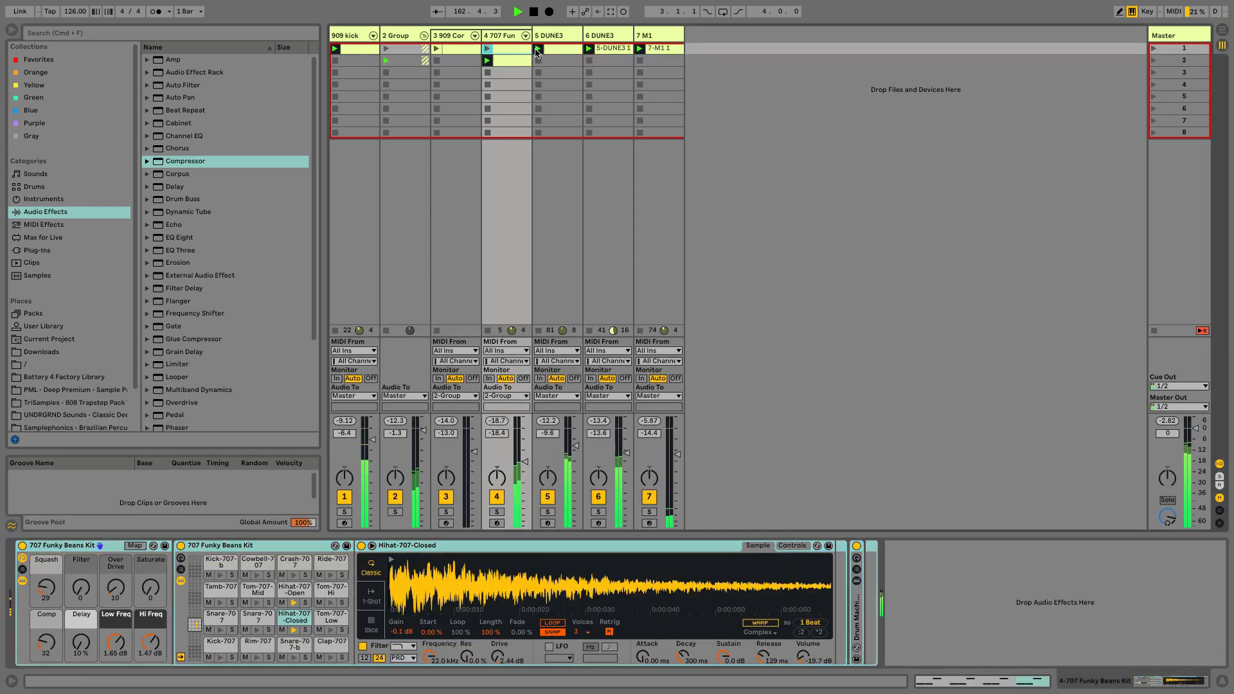
pyautogui.press('Right')
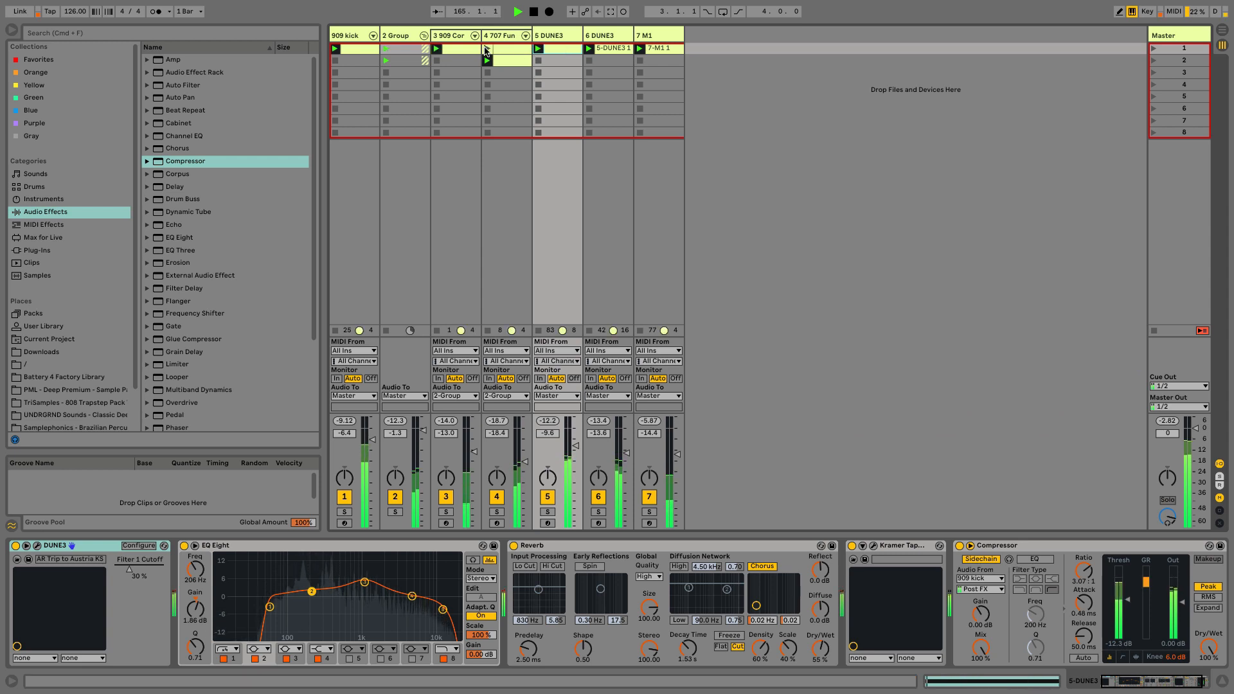
pyautogui.press('Left')
pyautogui.press('Left')
pyautogui.press('Left')
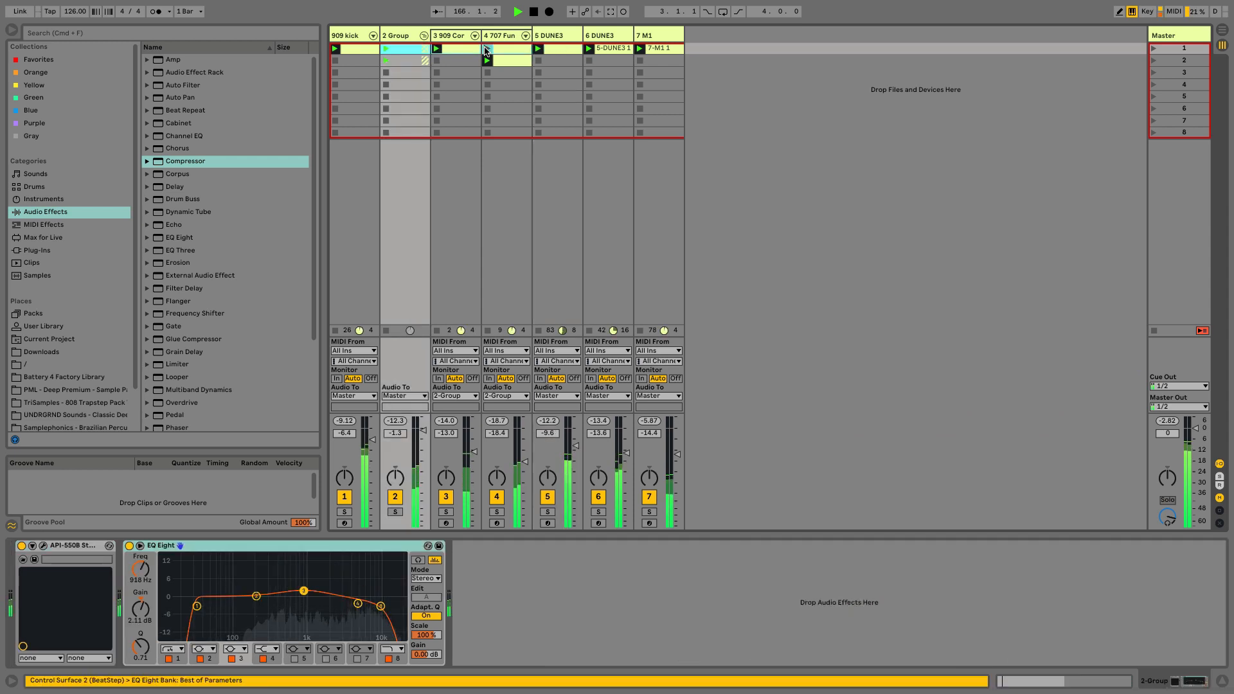
pyautogui.press('u')
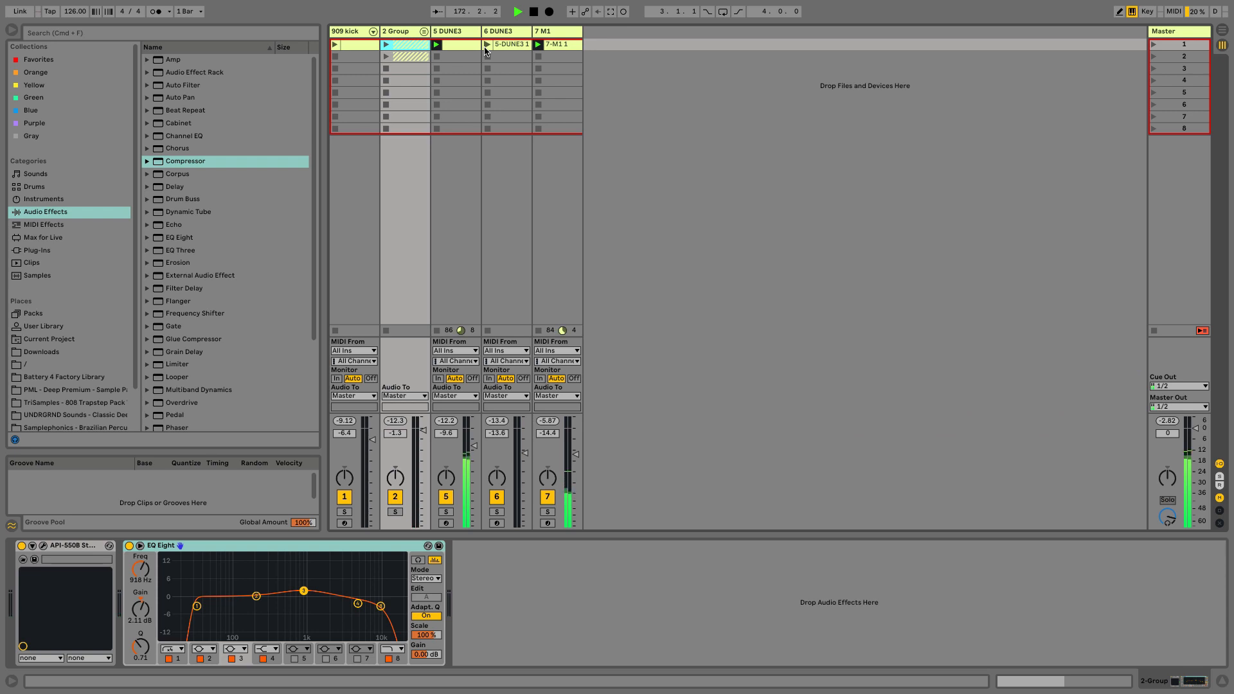
pyautogui.press('Right')
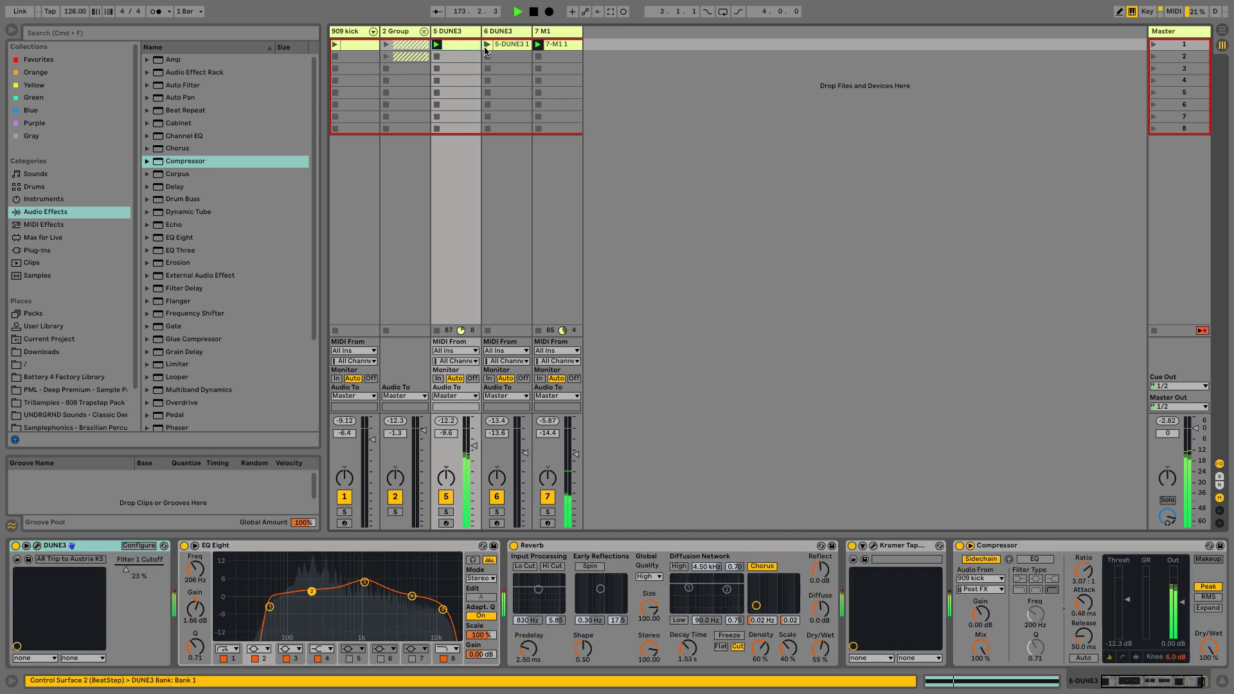